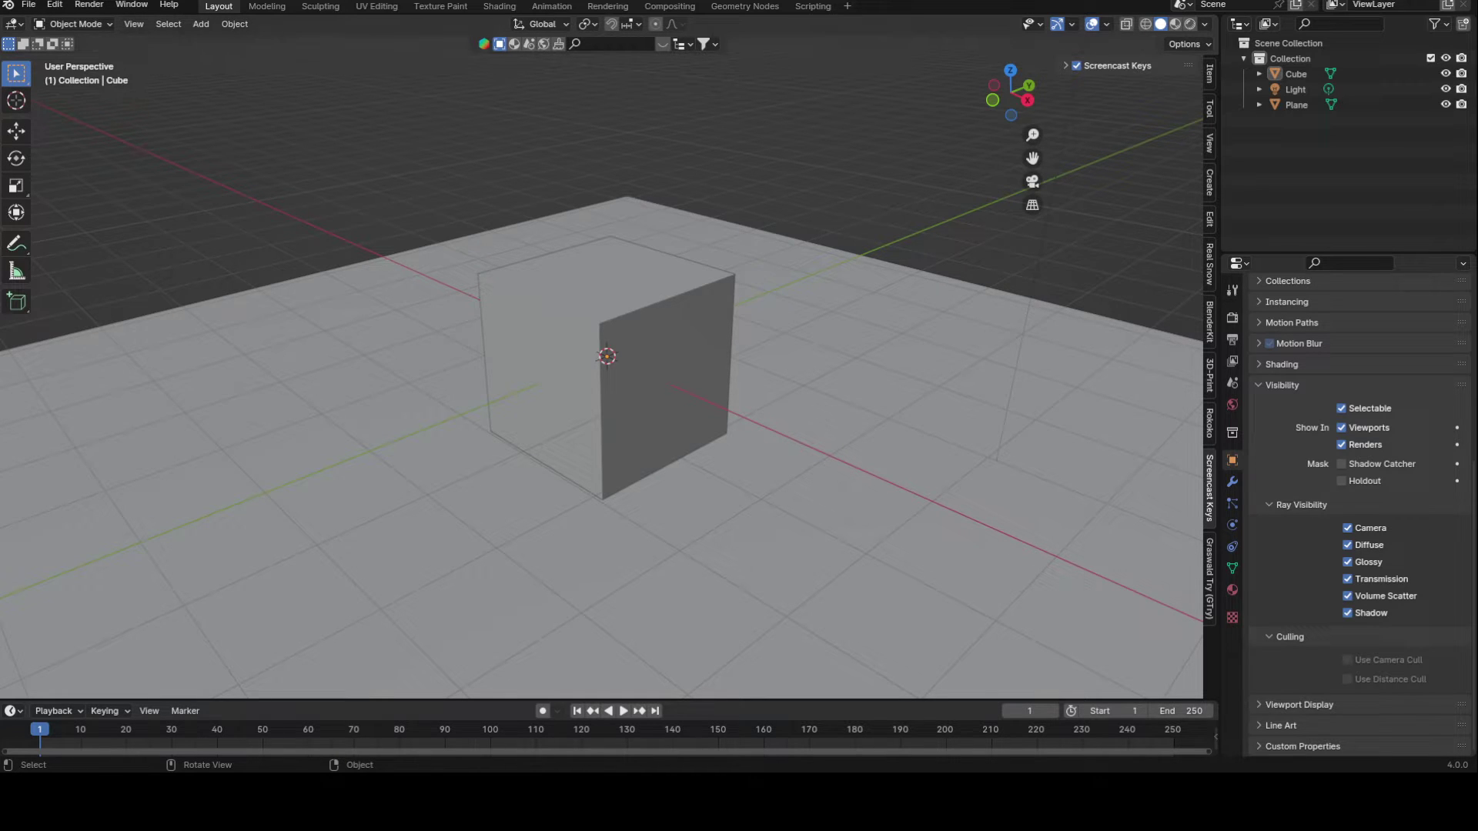
scroll(717, 284, "up", 3)
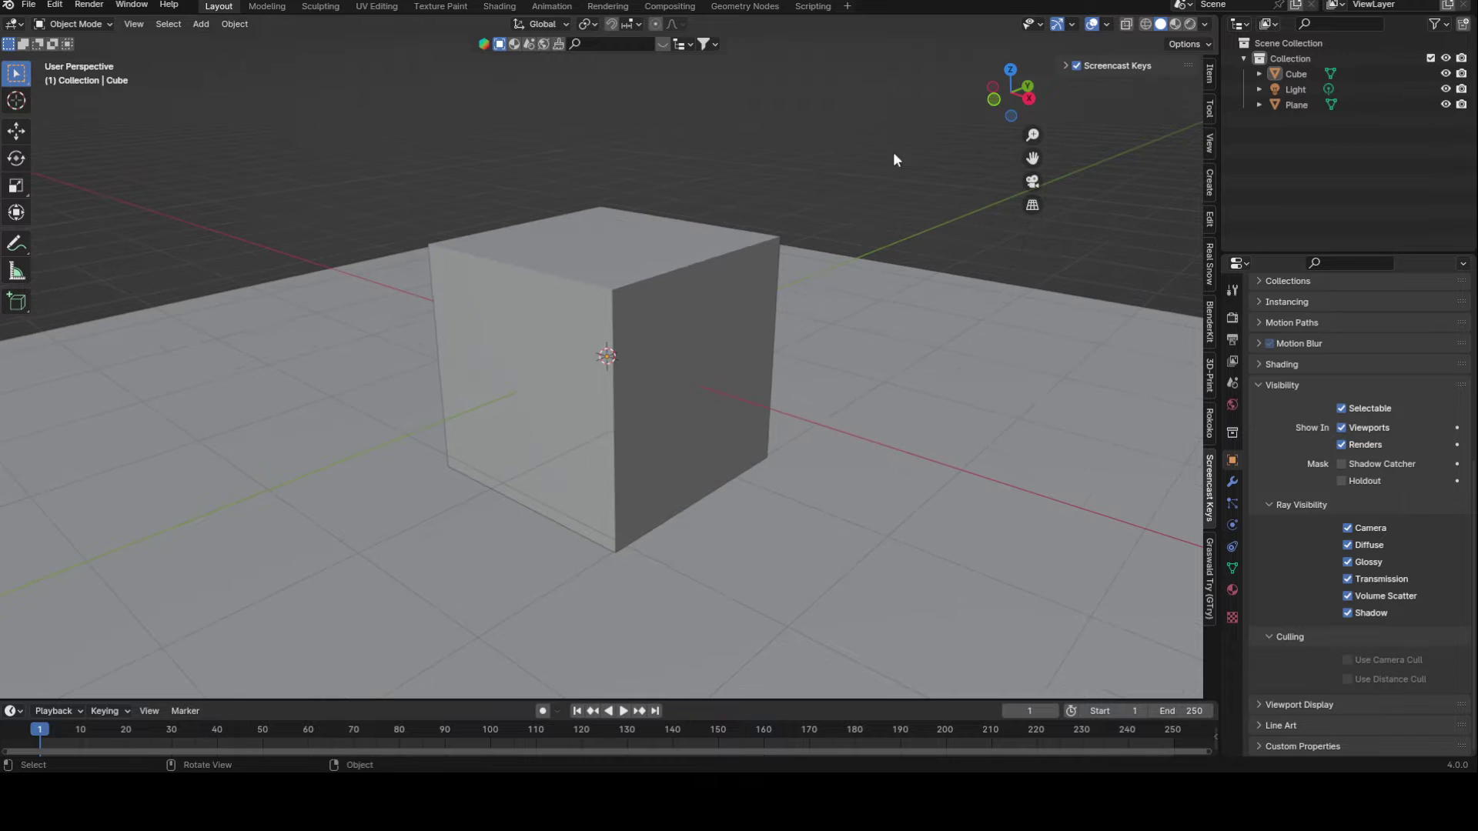
left_click(1076, 65)
key("Tab")
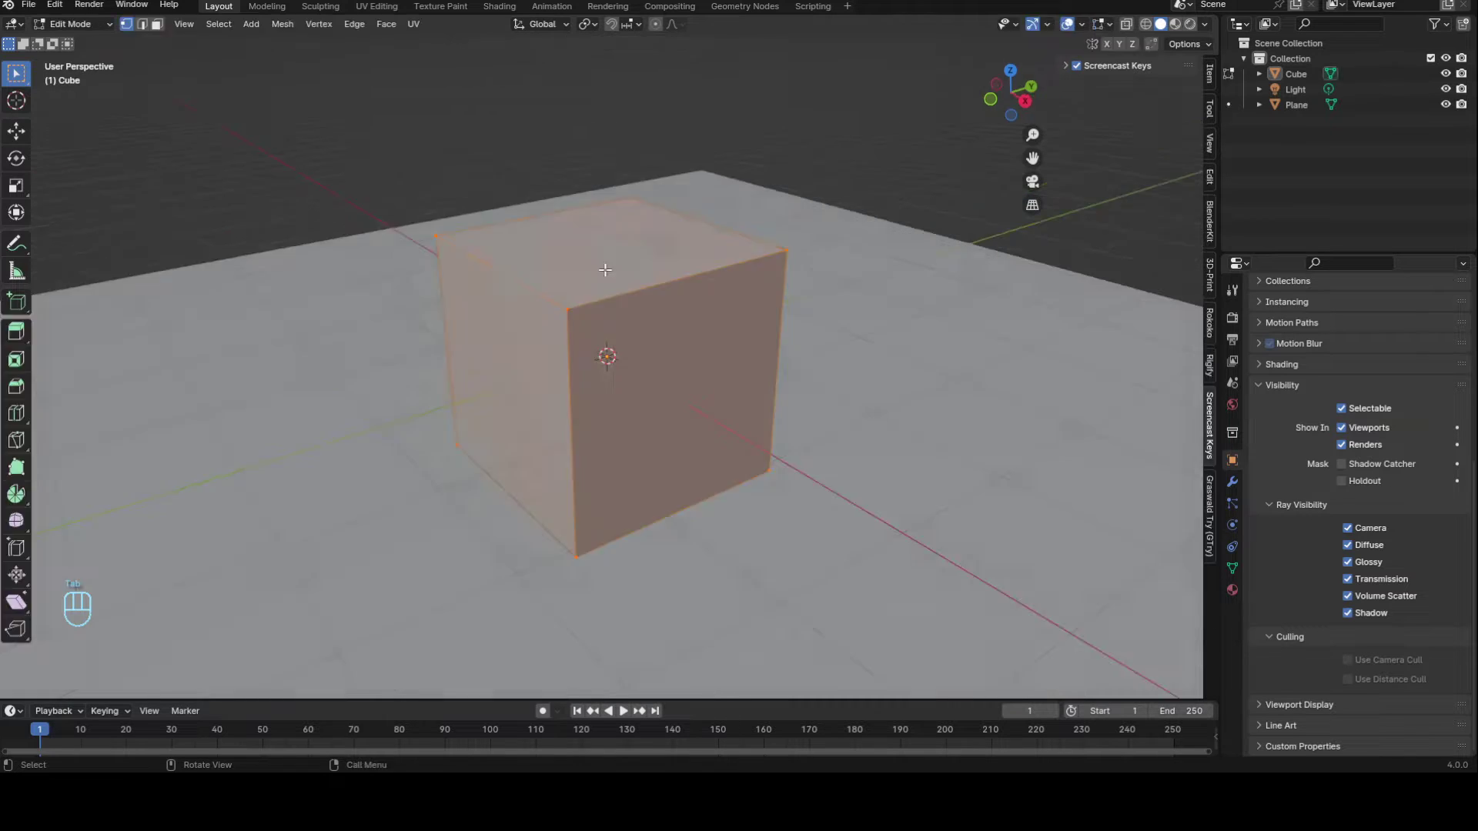
middle_click_drag(631, 274, 676, 257)
key("Tab")
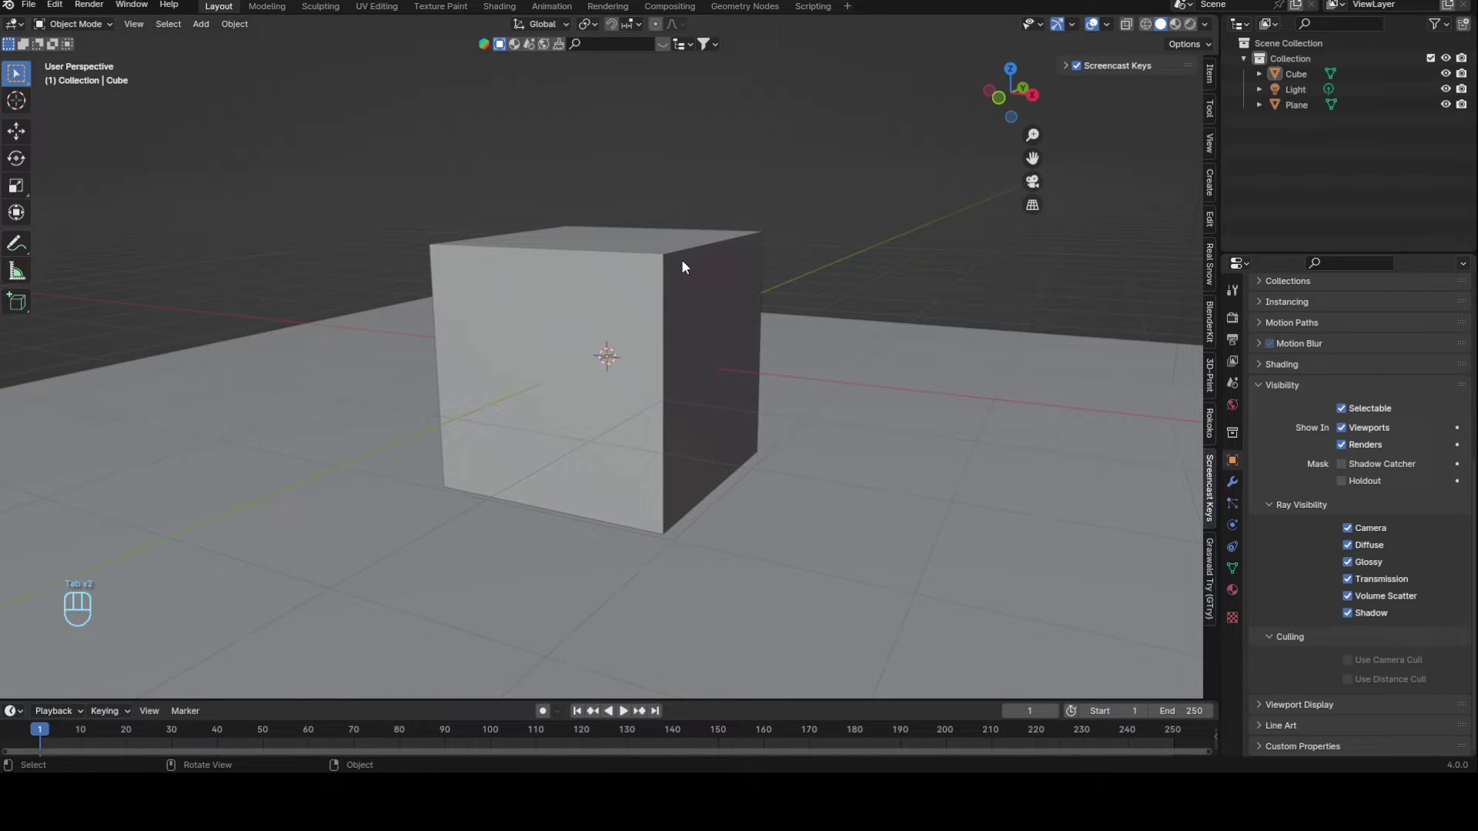
middle_click_drag(682, 262, 663, 381)
scroll(665, 327, "up", 3)
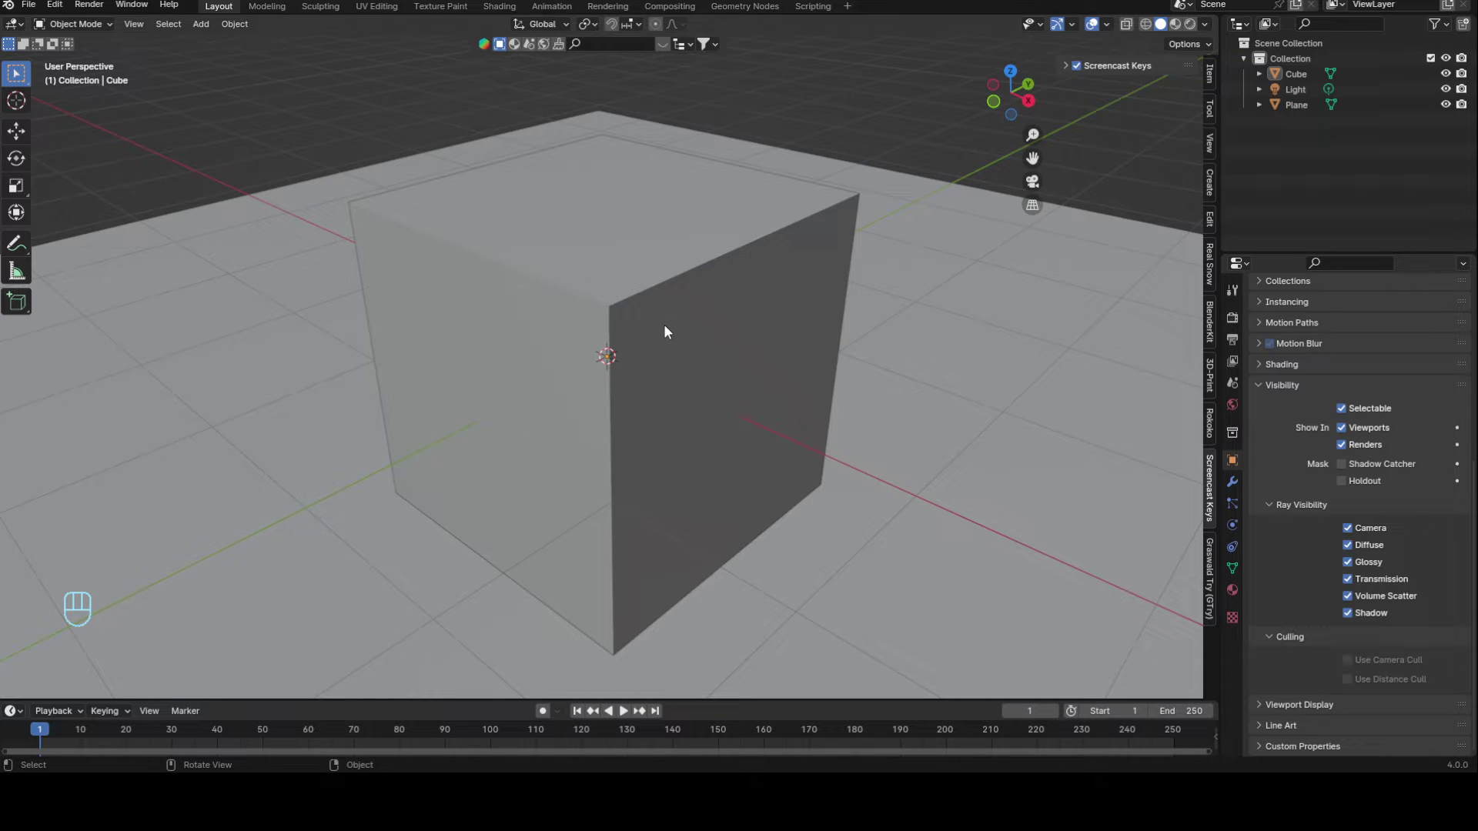
Step: Switch to the Shading workspace and select the cube to display its material nodes
left_click(501, 6)
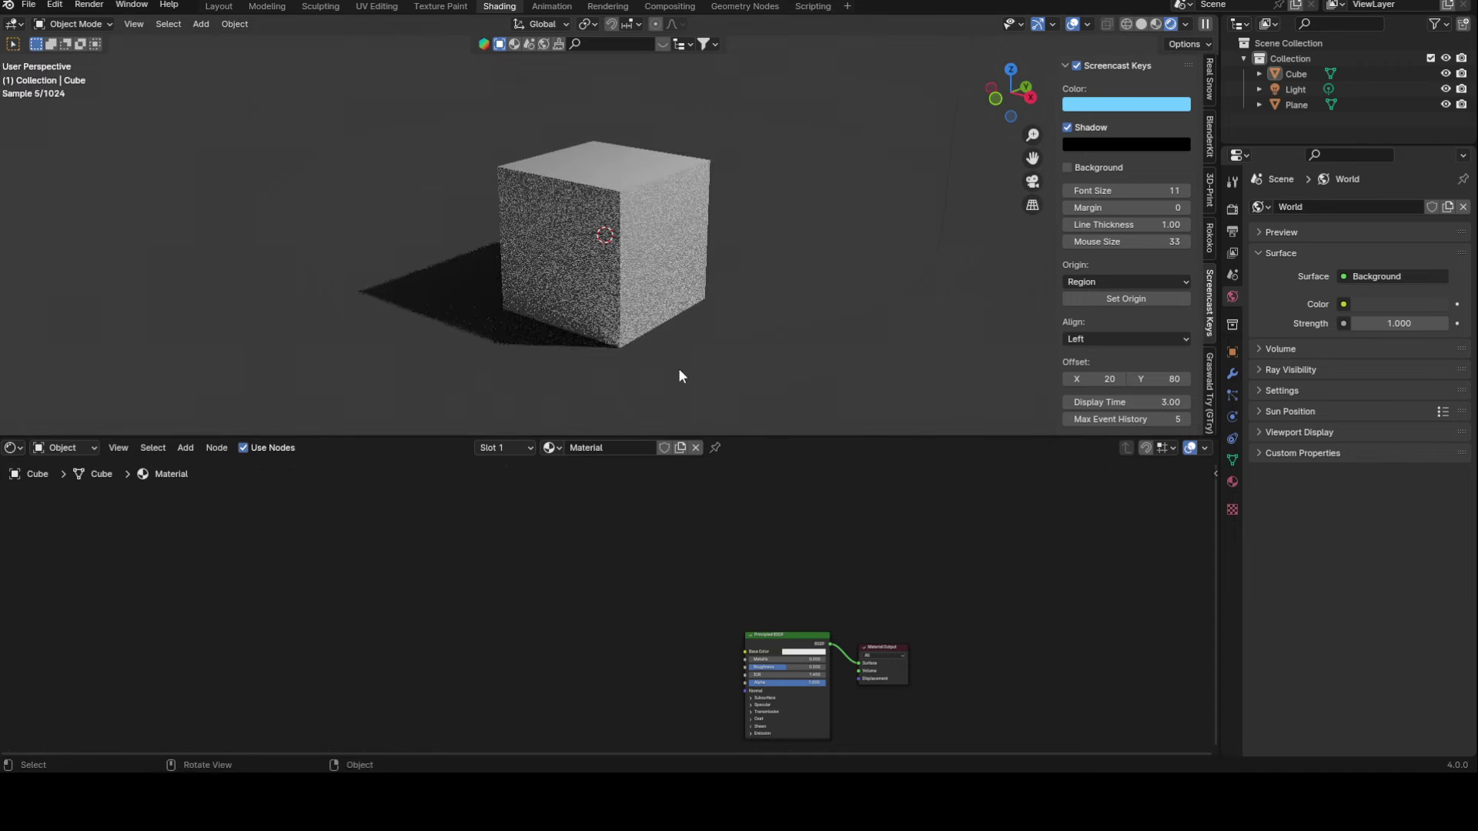
left_click(476, 343)
scroll(766, 200, "down", 5)
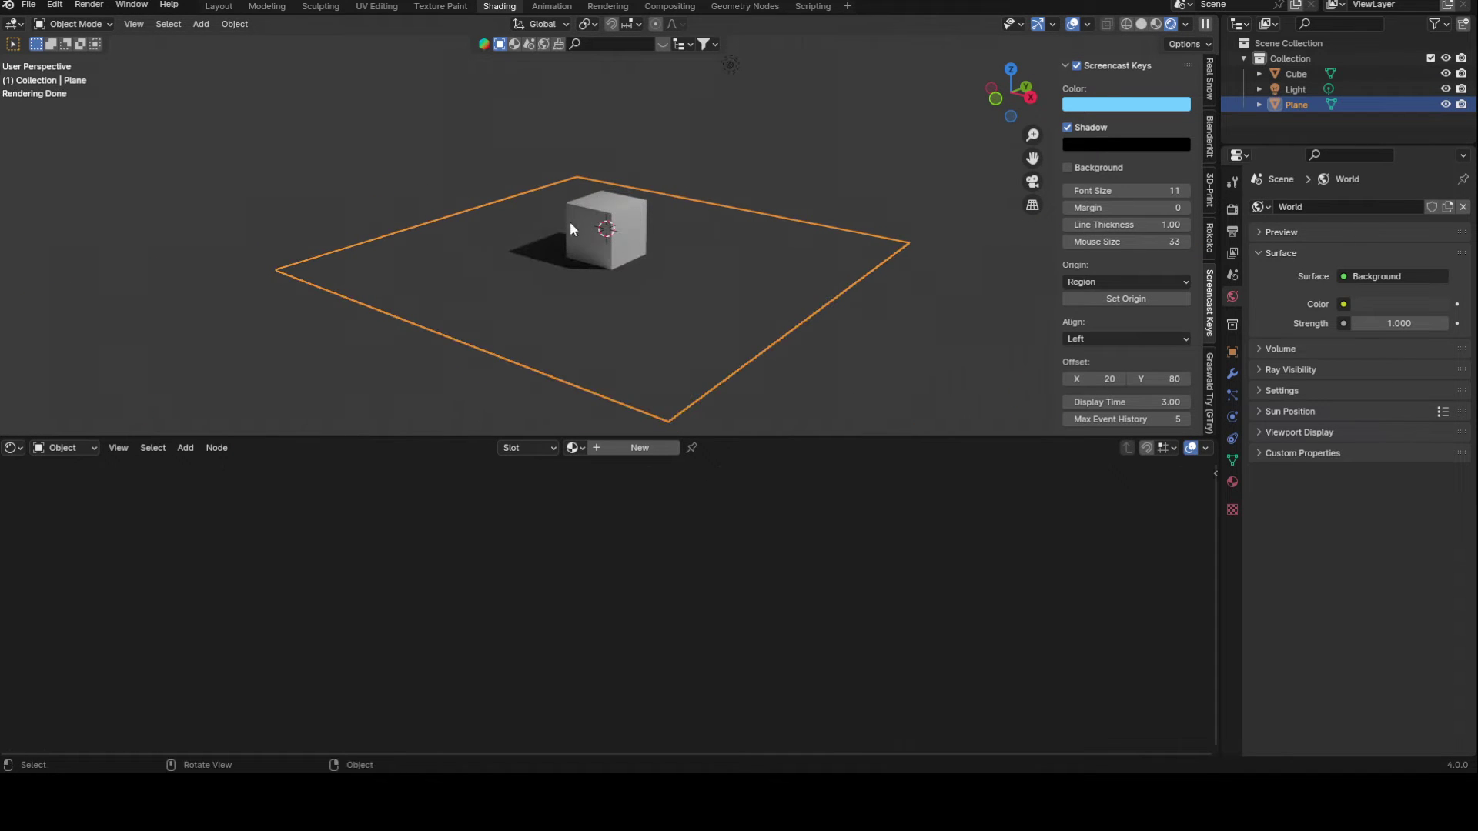
scroll(633, 263, "up", 4)
left_click(642, 226)
middle_click_drag(659, 571, 618, 473)
scroll(543, 504, "up", 4)
middle_click_drag(543, 504, 550, 585)
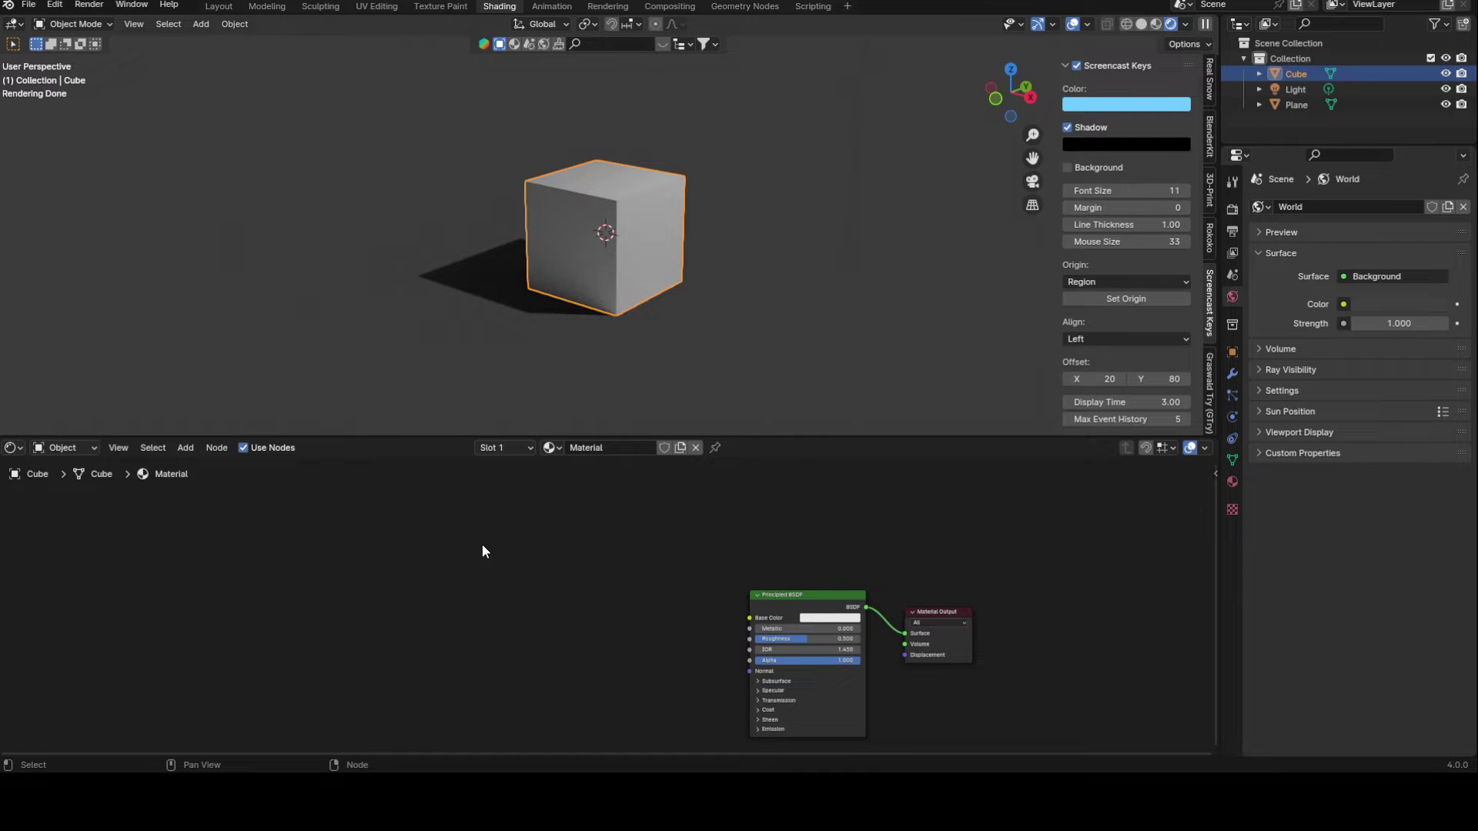
Step: Inspect a side face and the top face of the cube in Edit Mode, and return to Object Mode
left_click(1076, 65)
left_click(1077, 67)
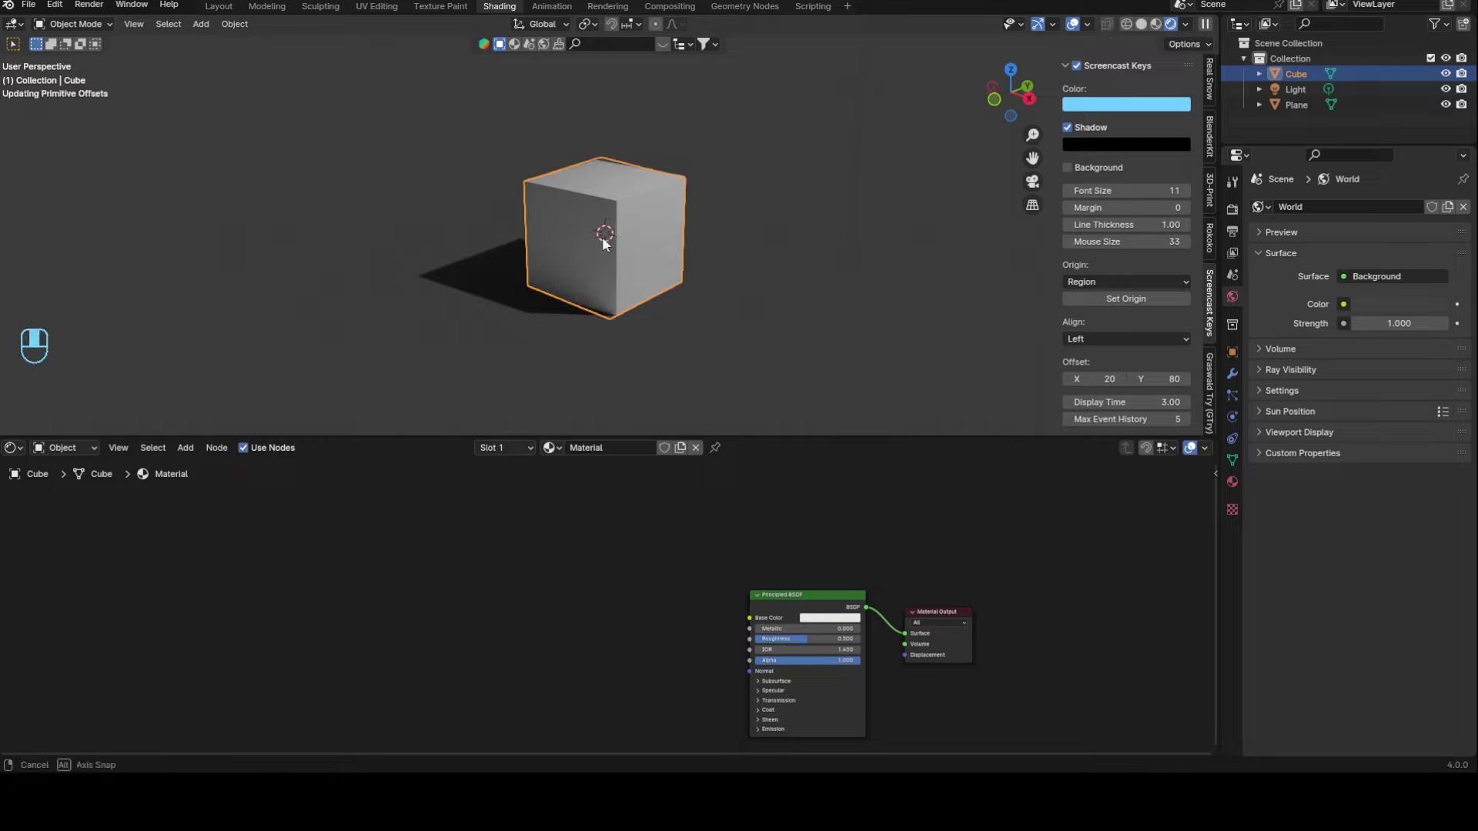
key("Tab")
key("3")
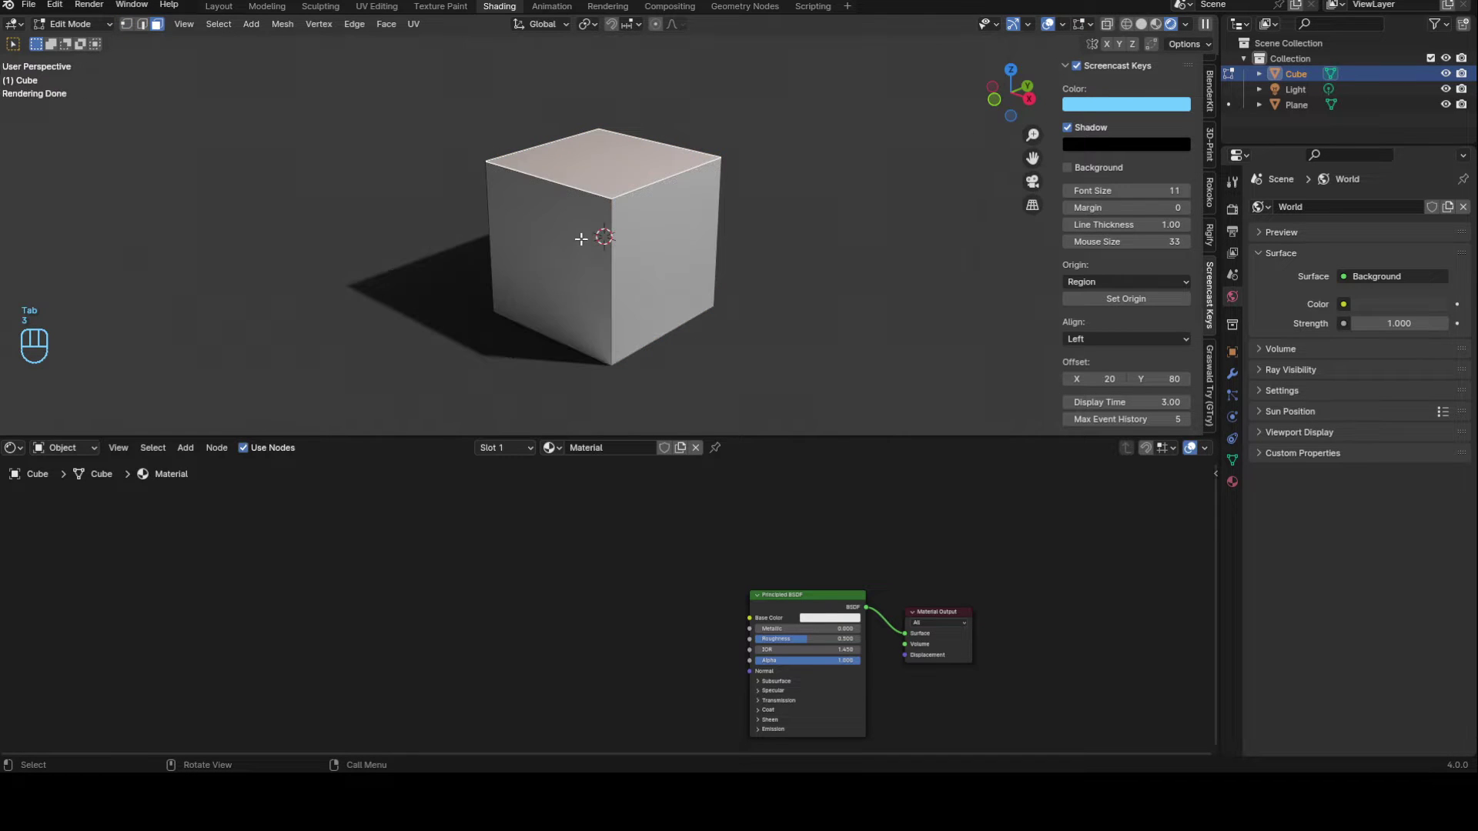
left_click(579, 241)
left_click(607, 160)
key("Tab")
Step: Add a Bevel node to the cube's material and place it well ahead of the Principled BSDF node
scroll(529, 553, "up", 2)
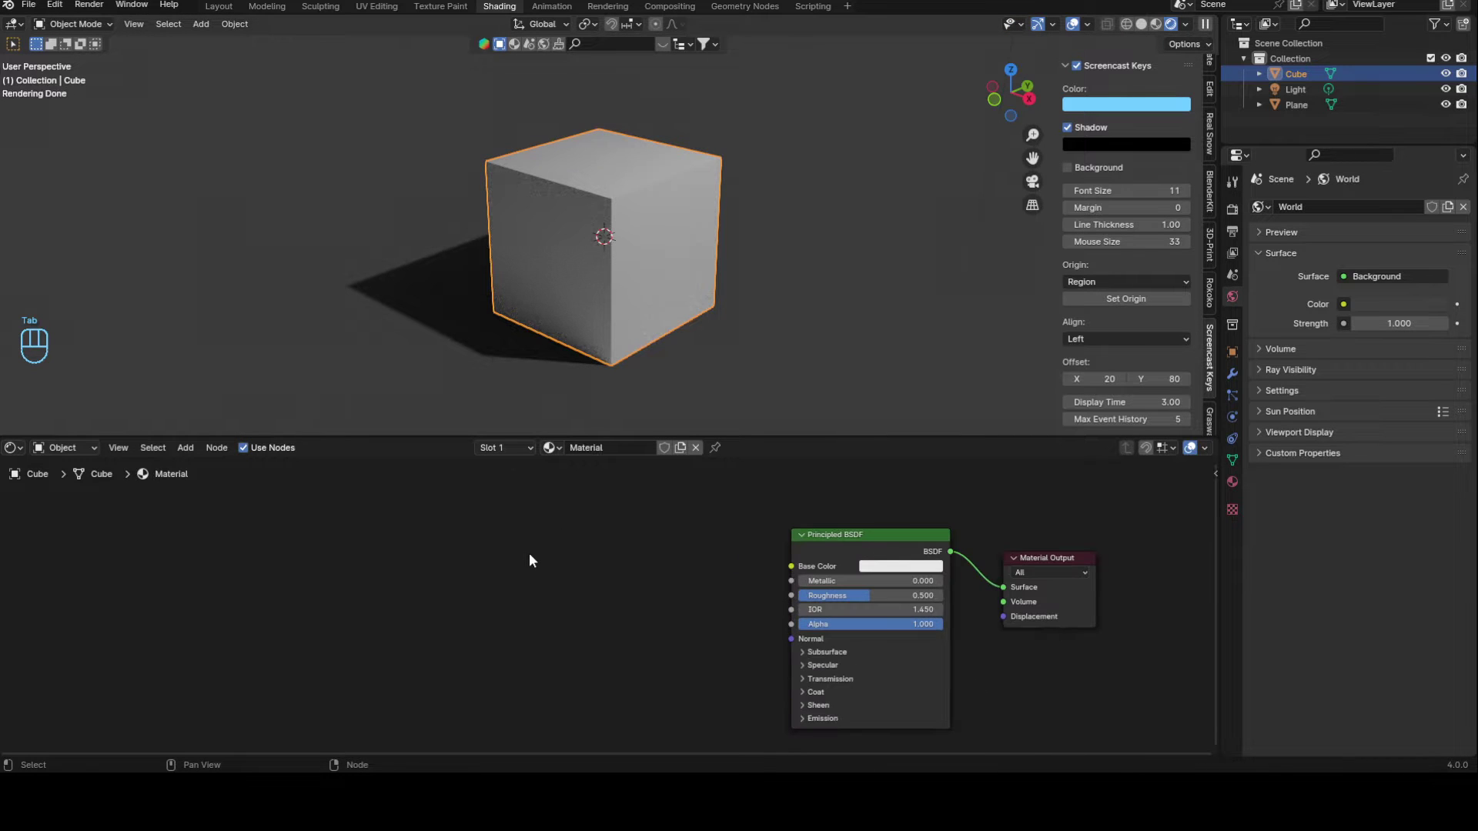
key("shift+a")
type("bbev")
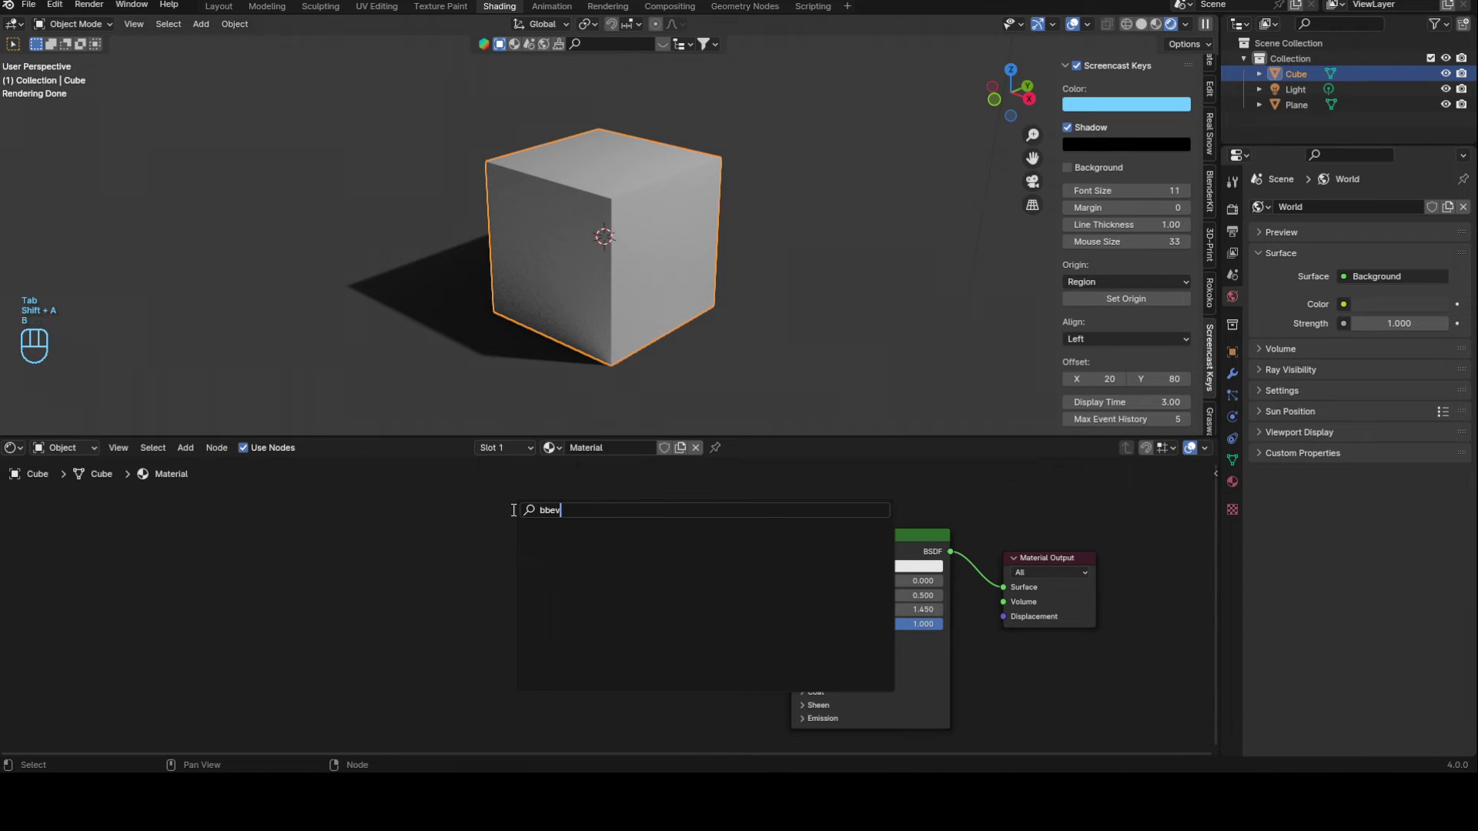
key("BackSpace")
key("BackSpace")
type("ev")
key("Return")
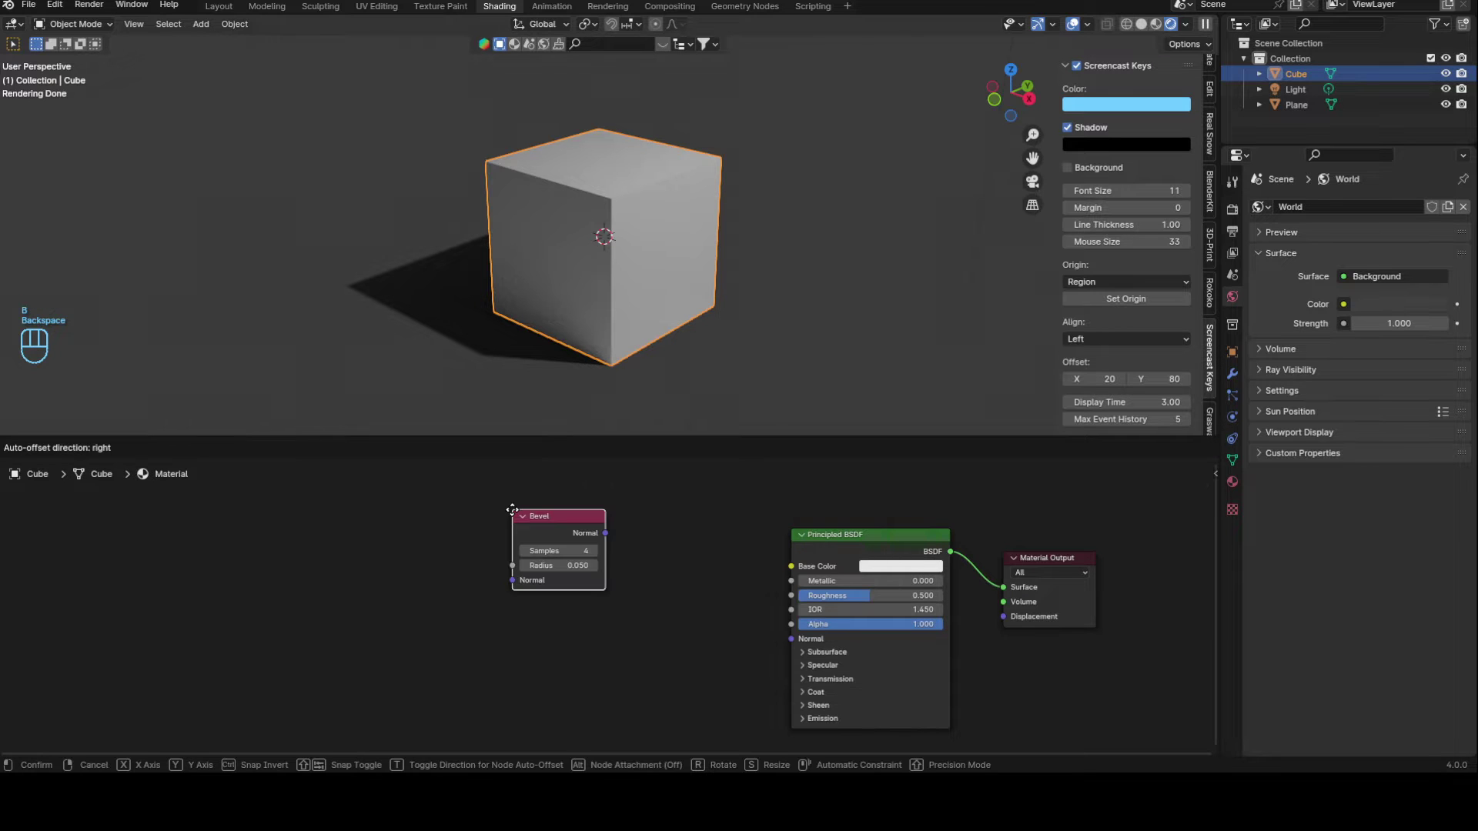
left_click(198, 591)
Step: Duplicate the Bevel node and duplicate the resulting pair, stacking four Bevel nodes vertically
key("shift+d")
left_click(288, 515)
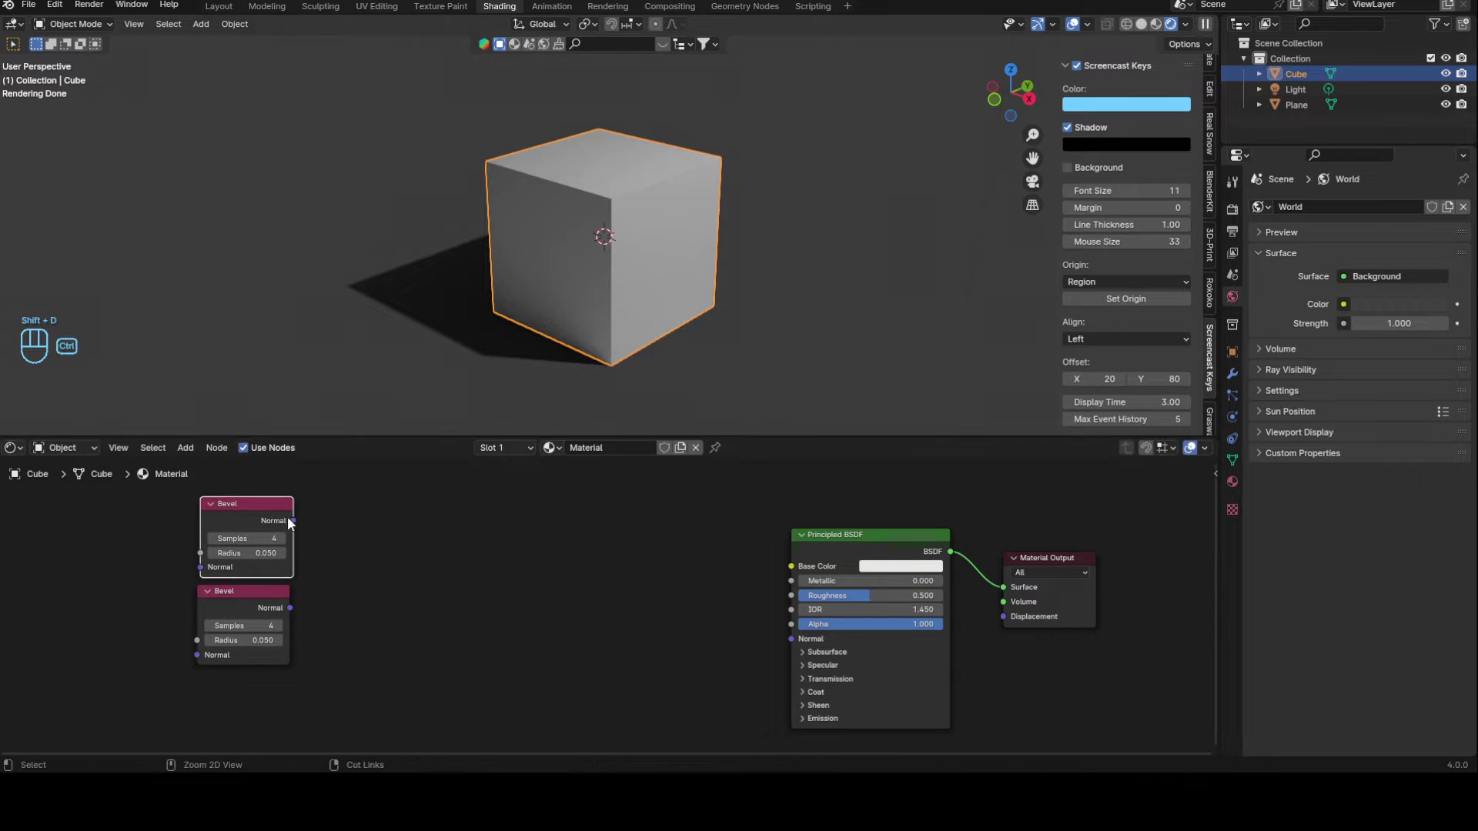
scroll(445, 666, "down", 1)
left_click_drag(445, 666, 323, 539)
key("shift+d")
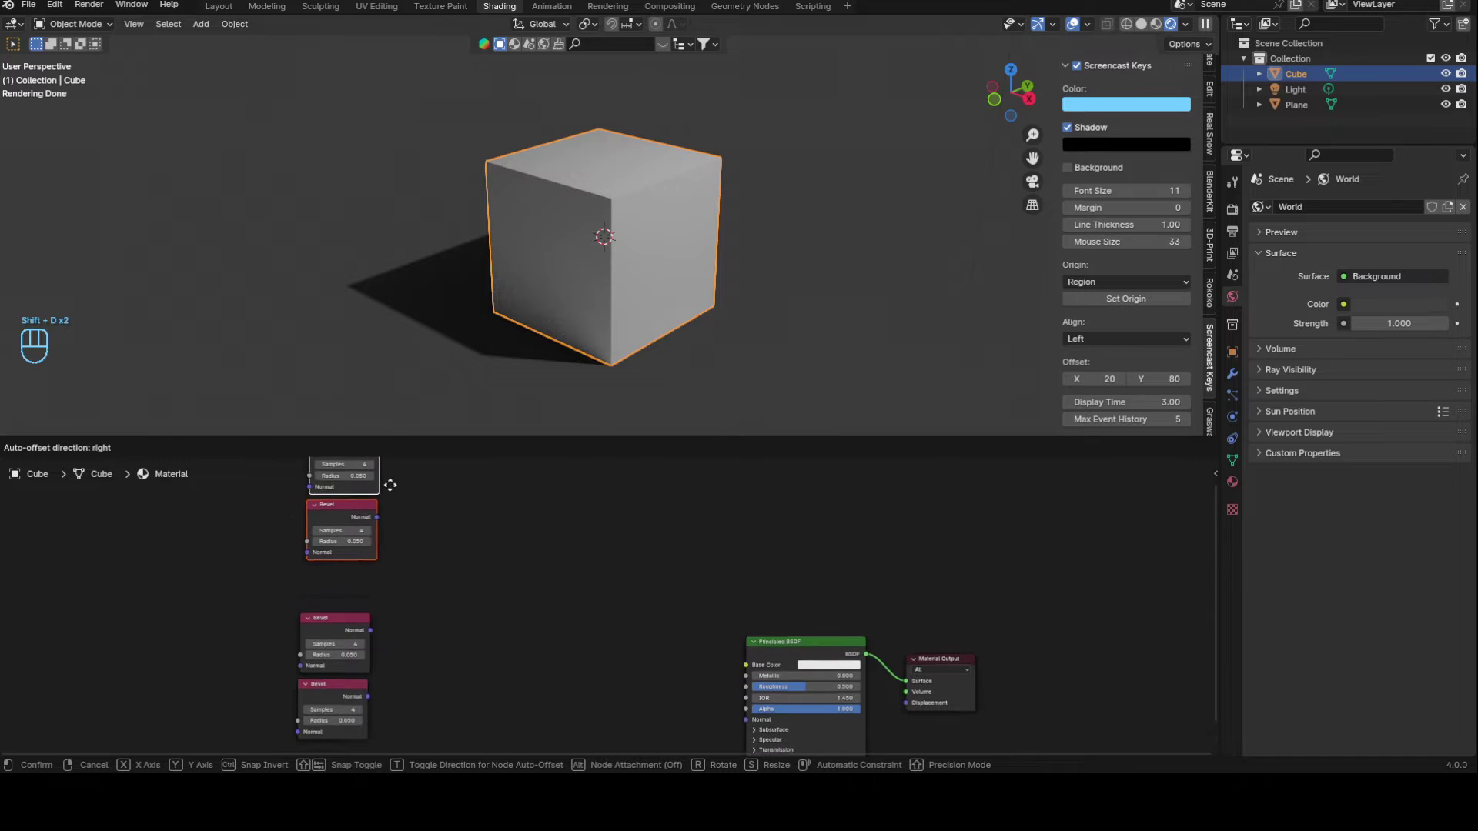
left_click(382, 515)
scroll(412, 662, "up", 1)
middle_click_drag(412, 662, 522, 615)
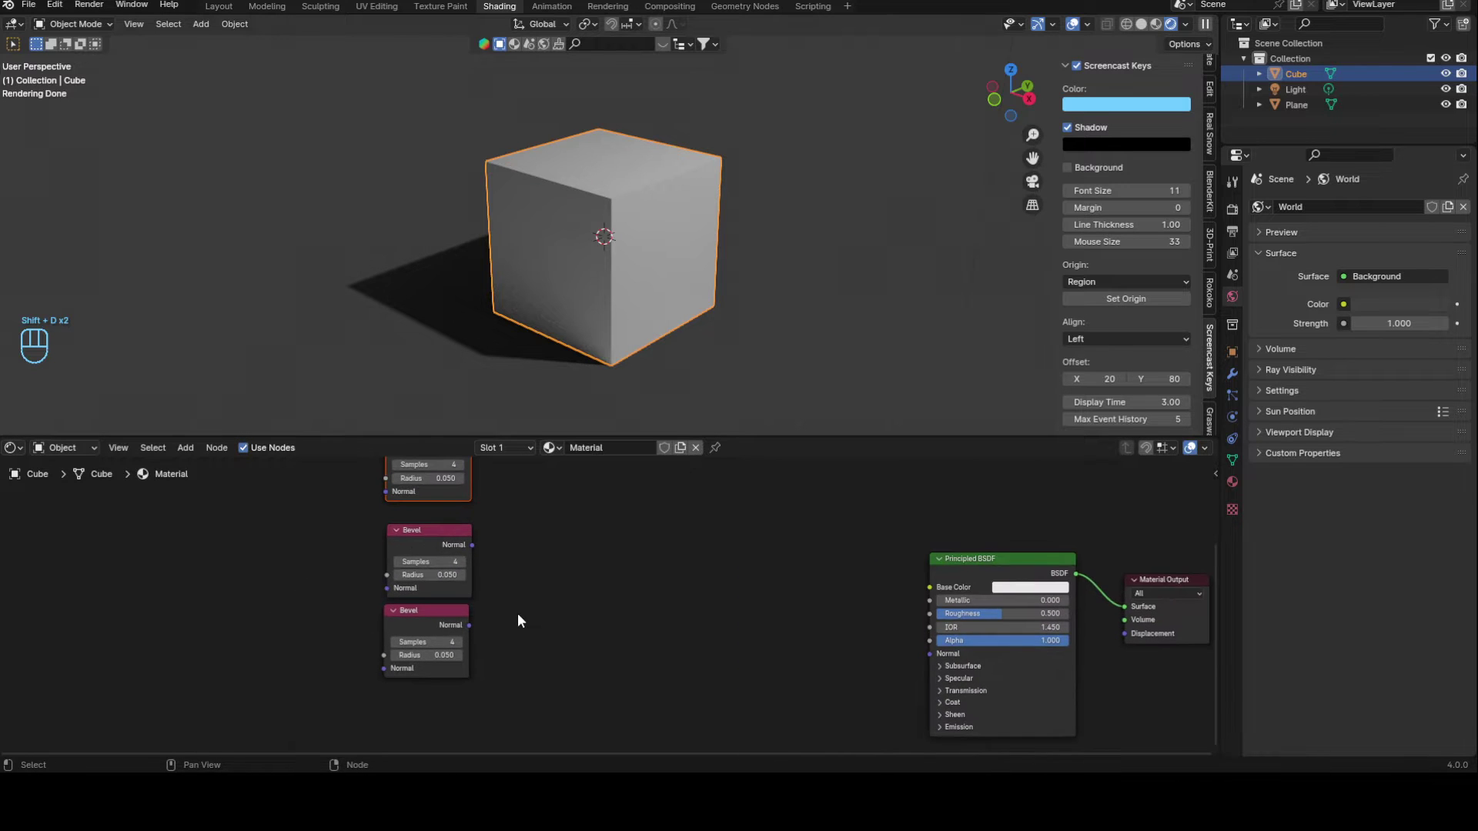
Step: Set the top Bevel node to 2 samples and radius 0, and the second Bevel node's radius to 0.3
scroll(554, 585, "up", 3)
left_click(467, 497)
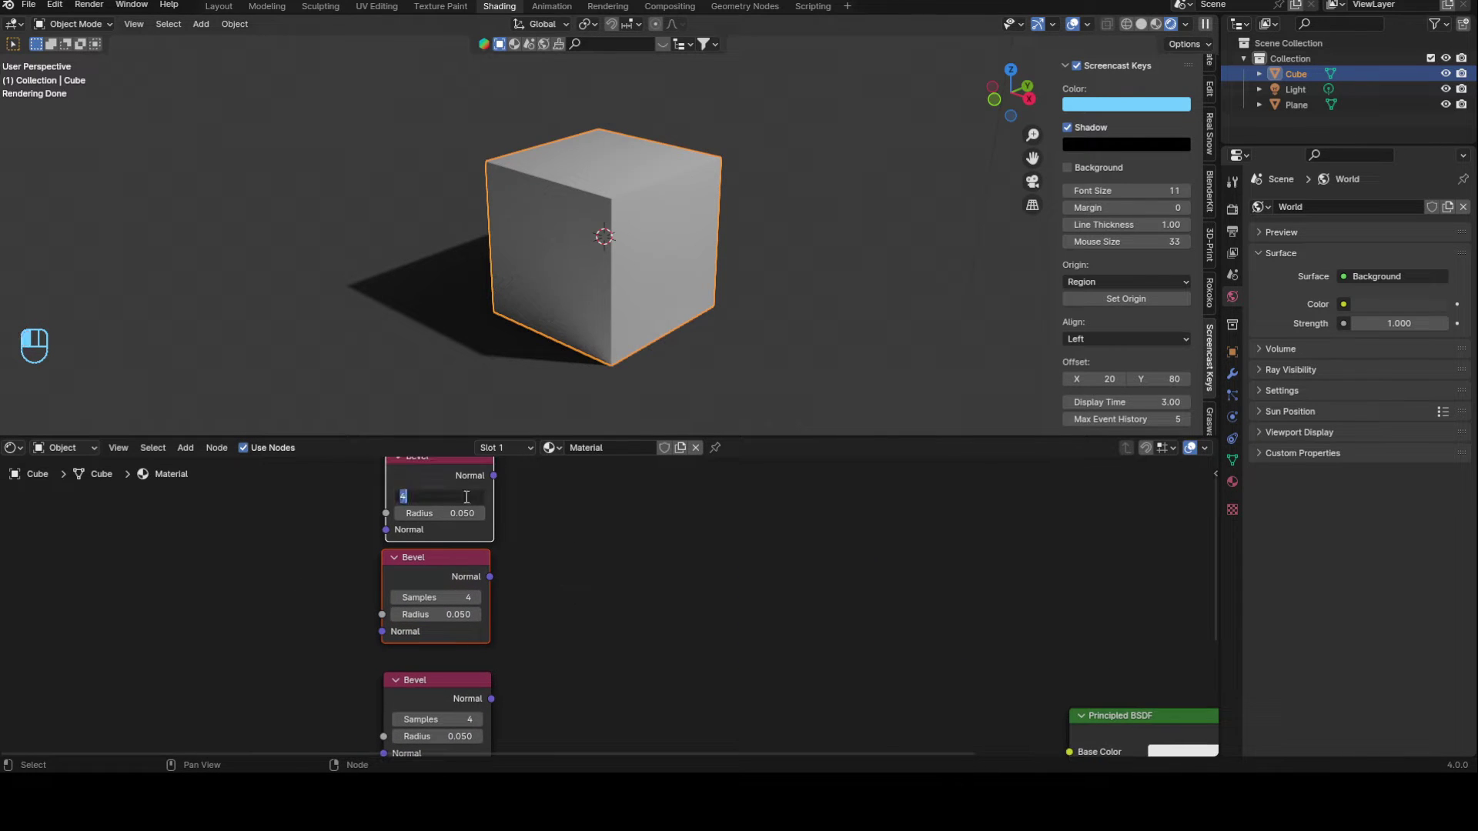
type("2")
key("Tab")
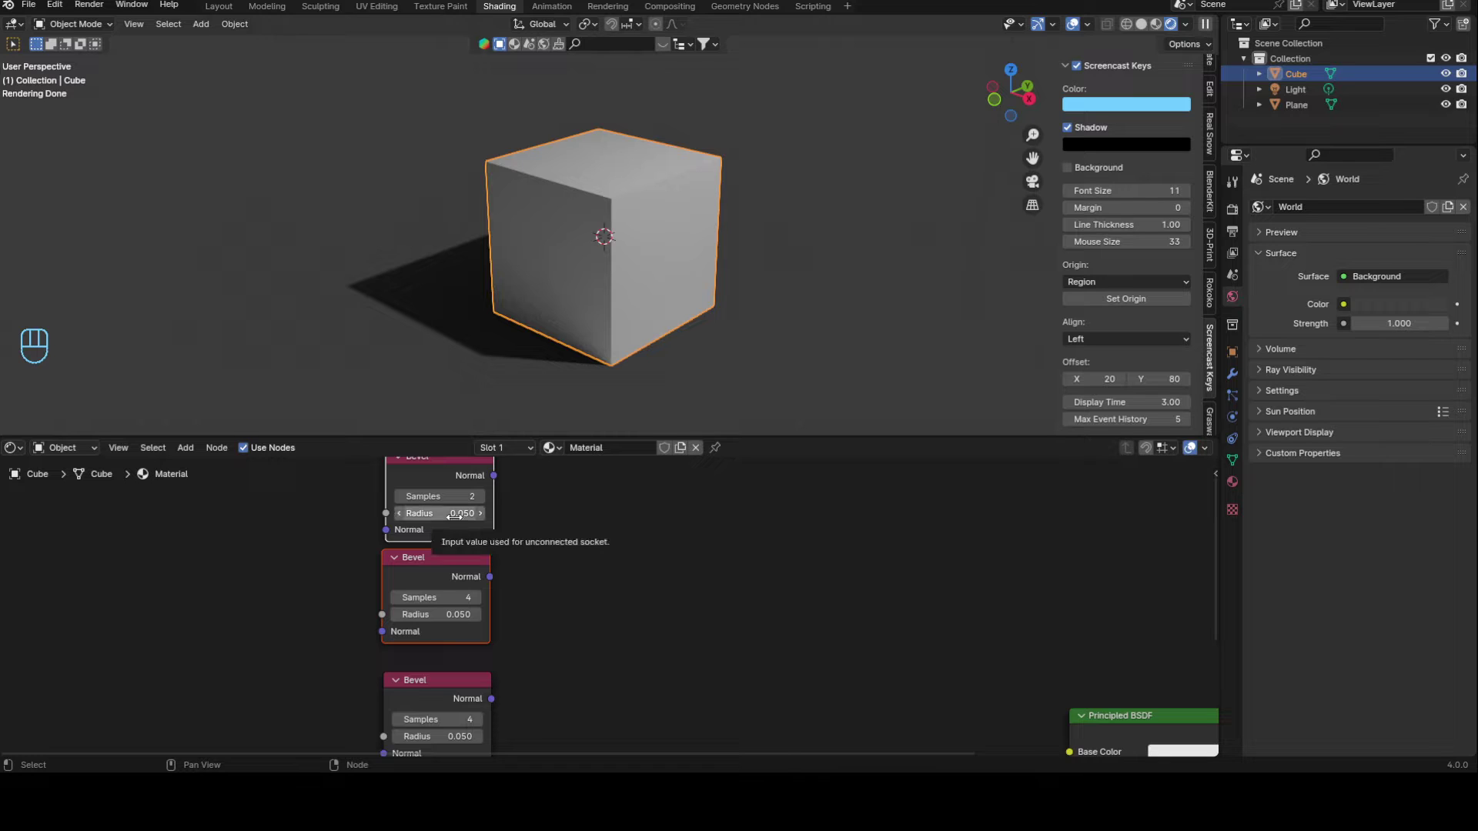
type("0")
key("Return")
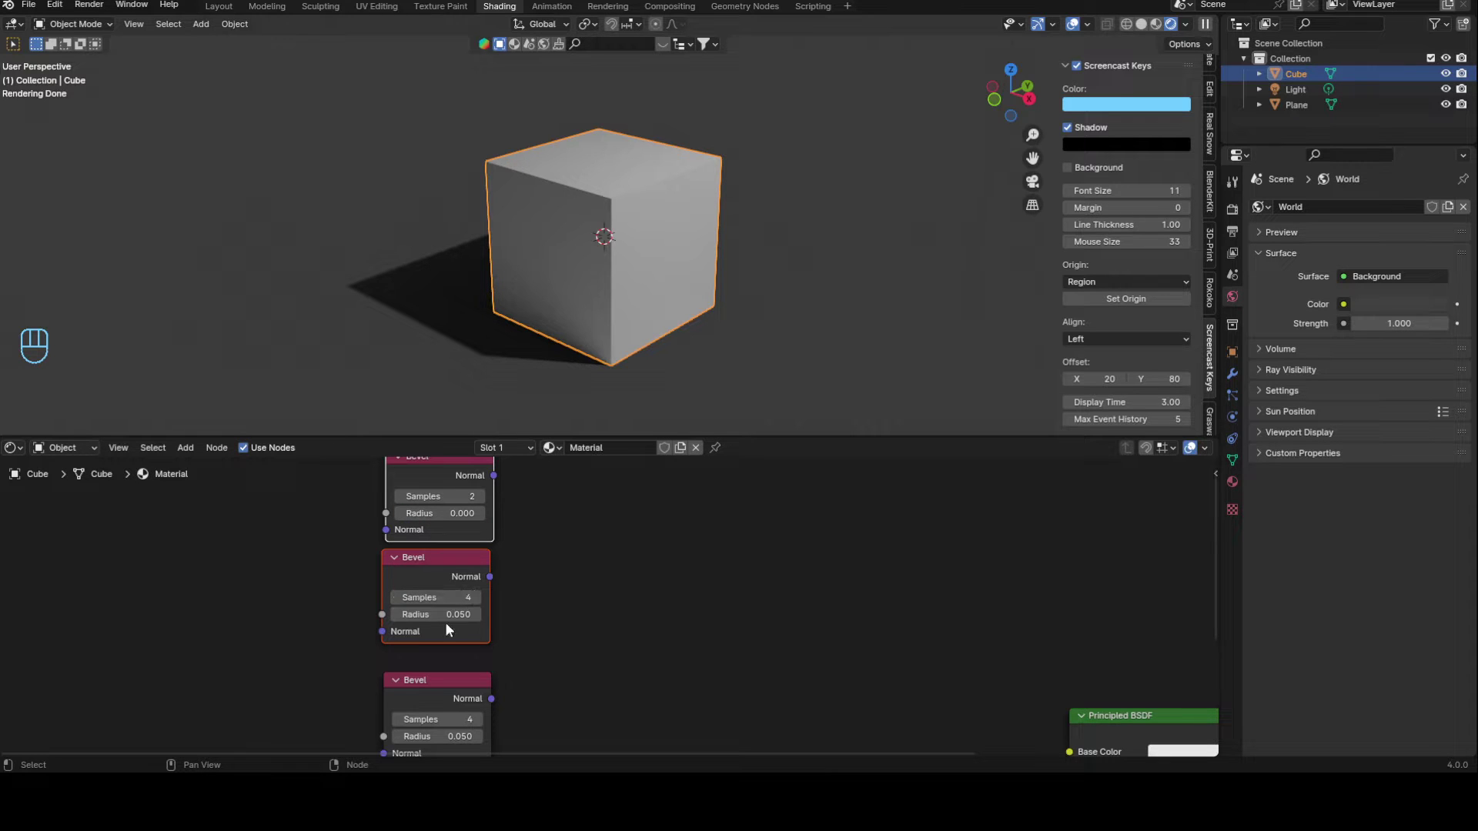
left_click(450, 614)
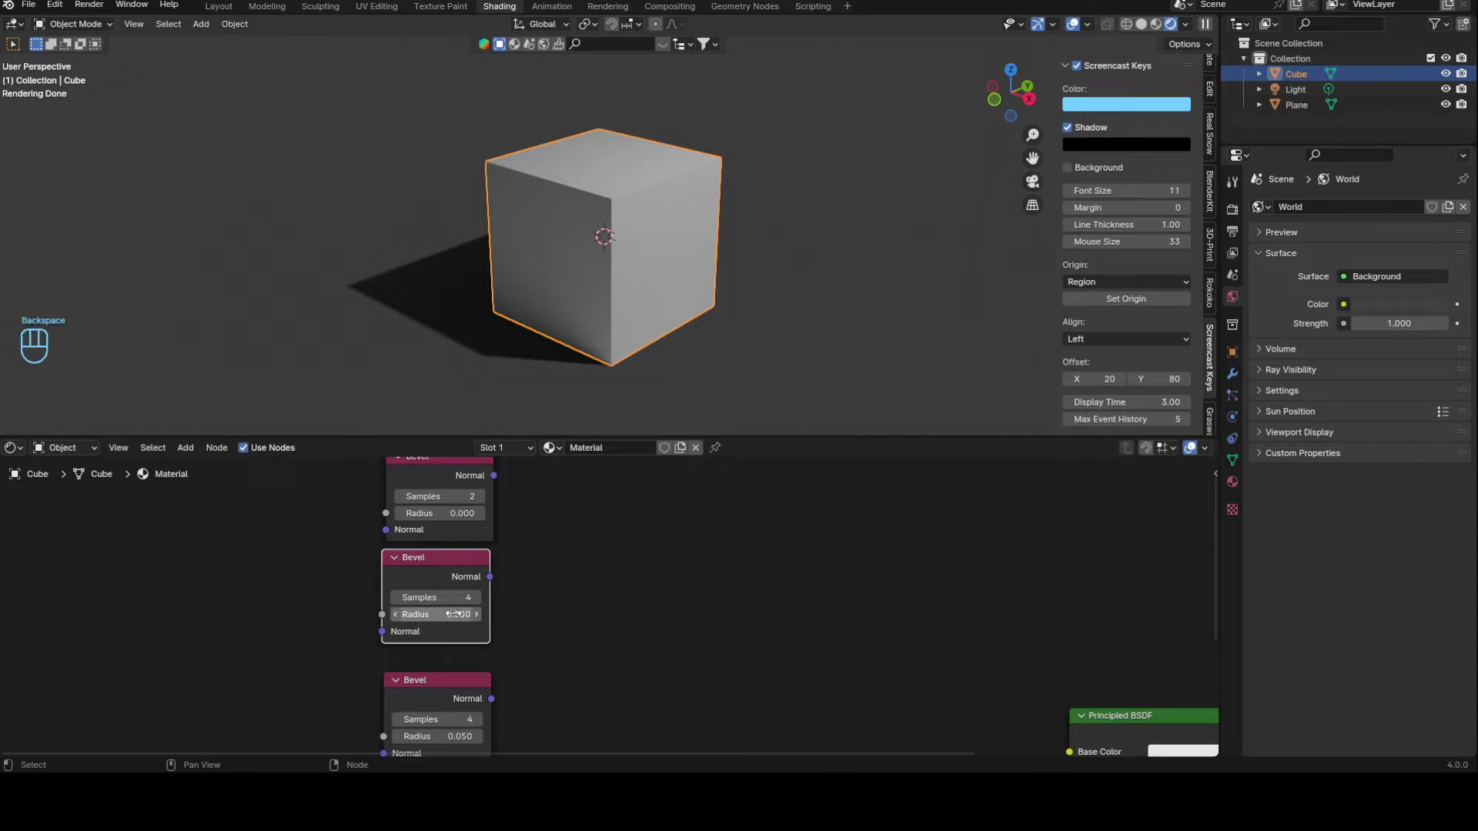
key("Return")
Step: Combine the upper two Bevel nodes with a Mix node set to Difference blending and a factor of 1
left_click(464, 481, "shift")
key("ctrl+KP_0")
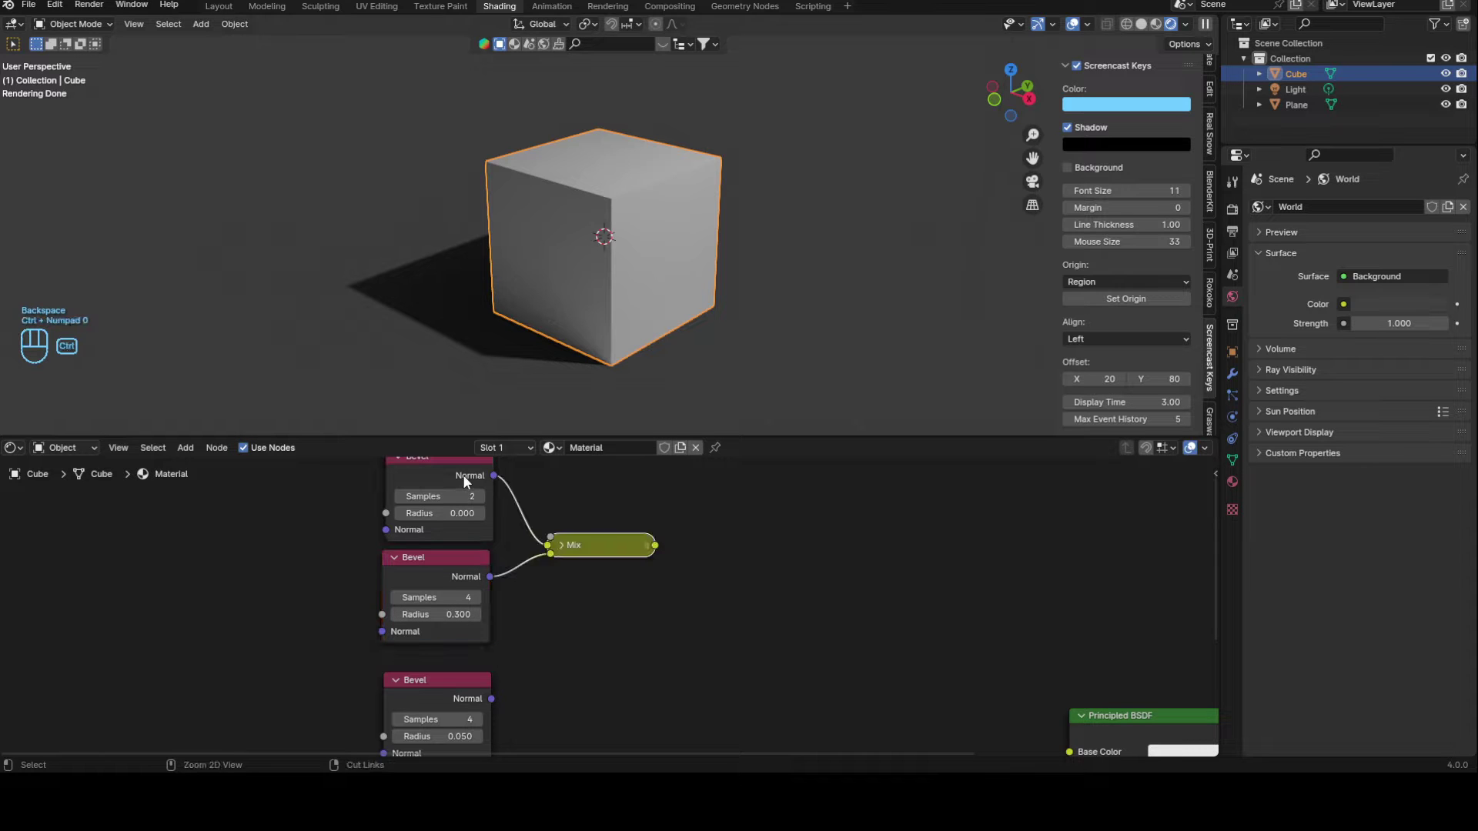
left_click(561, 544)
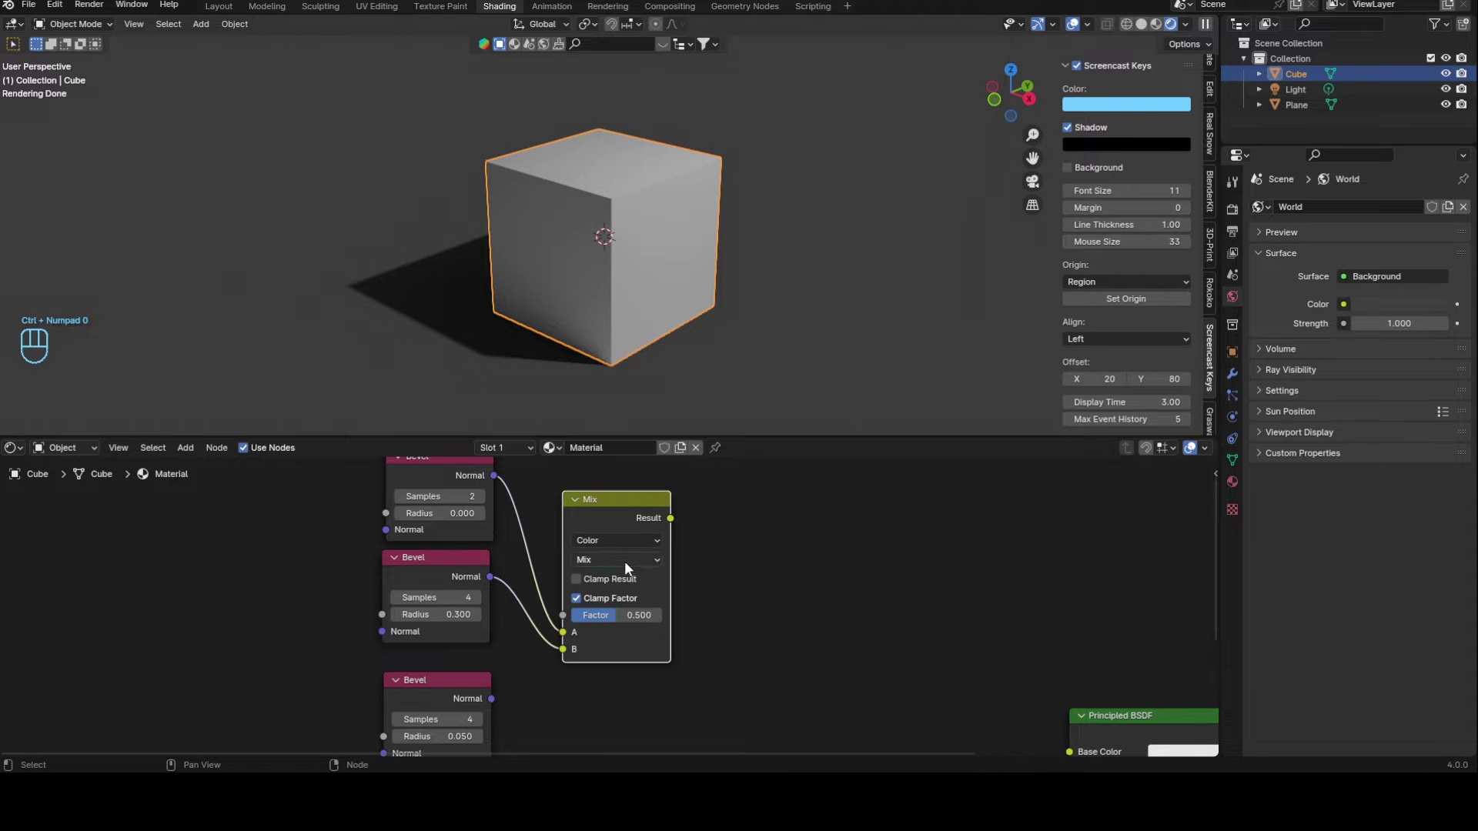
left_click(625, 561)
left_click(626, 418)
middle_click_drag(723, 624, 716, 607)
left_click_drag(615, 598, 667, 597)
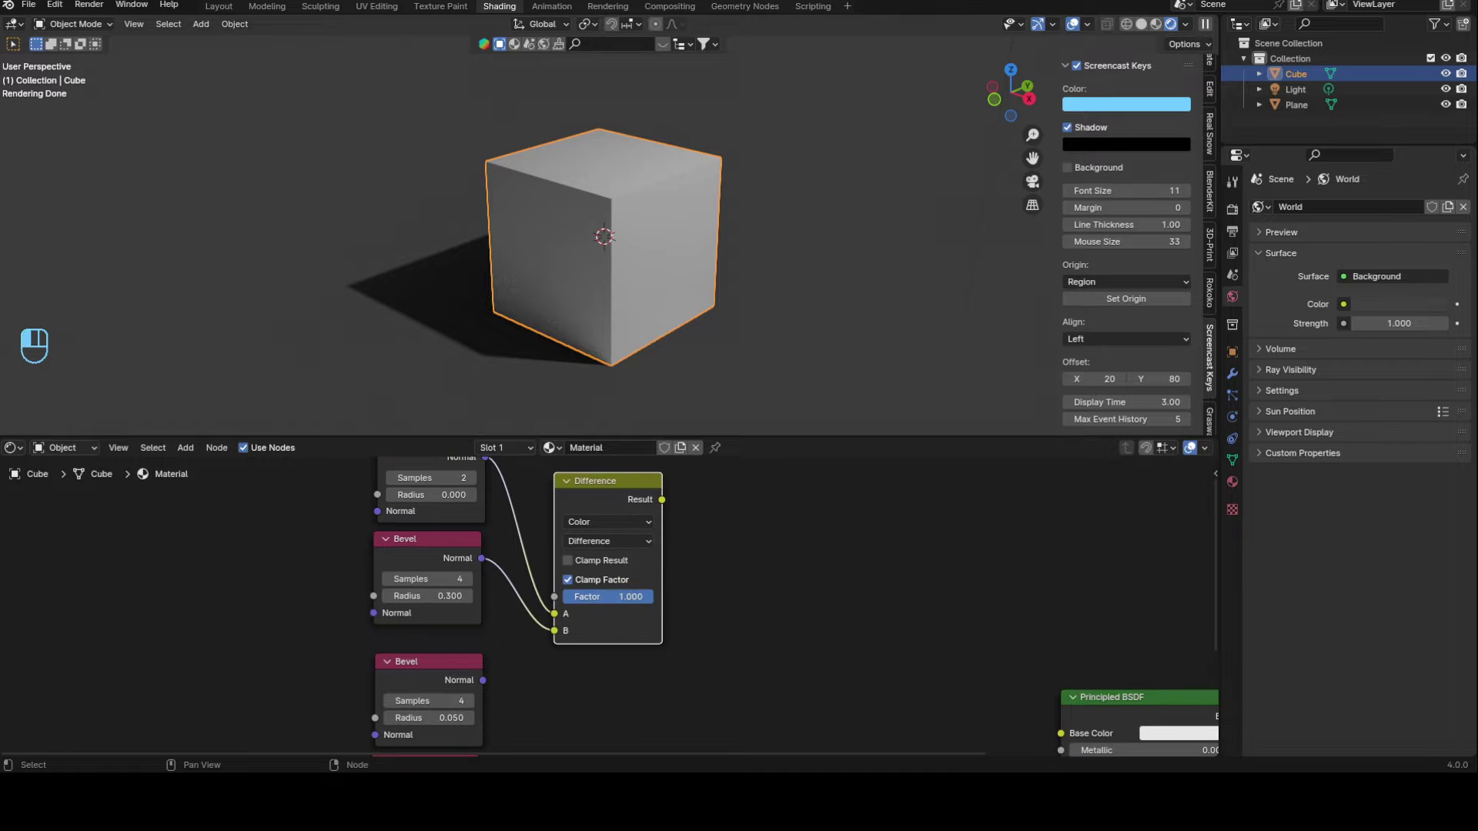
Step: Move the upper Bevel pair with its Difference node, and the lower Bevel pair, farther away from the Principled BSDF node
middle_click_drag(674, 653, 645, 555)
scroll(650, 574, "down", 4)
middle_click_drag(662, 619, 655, 722)
left_click_drag(378, 490, 624, 645)
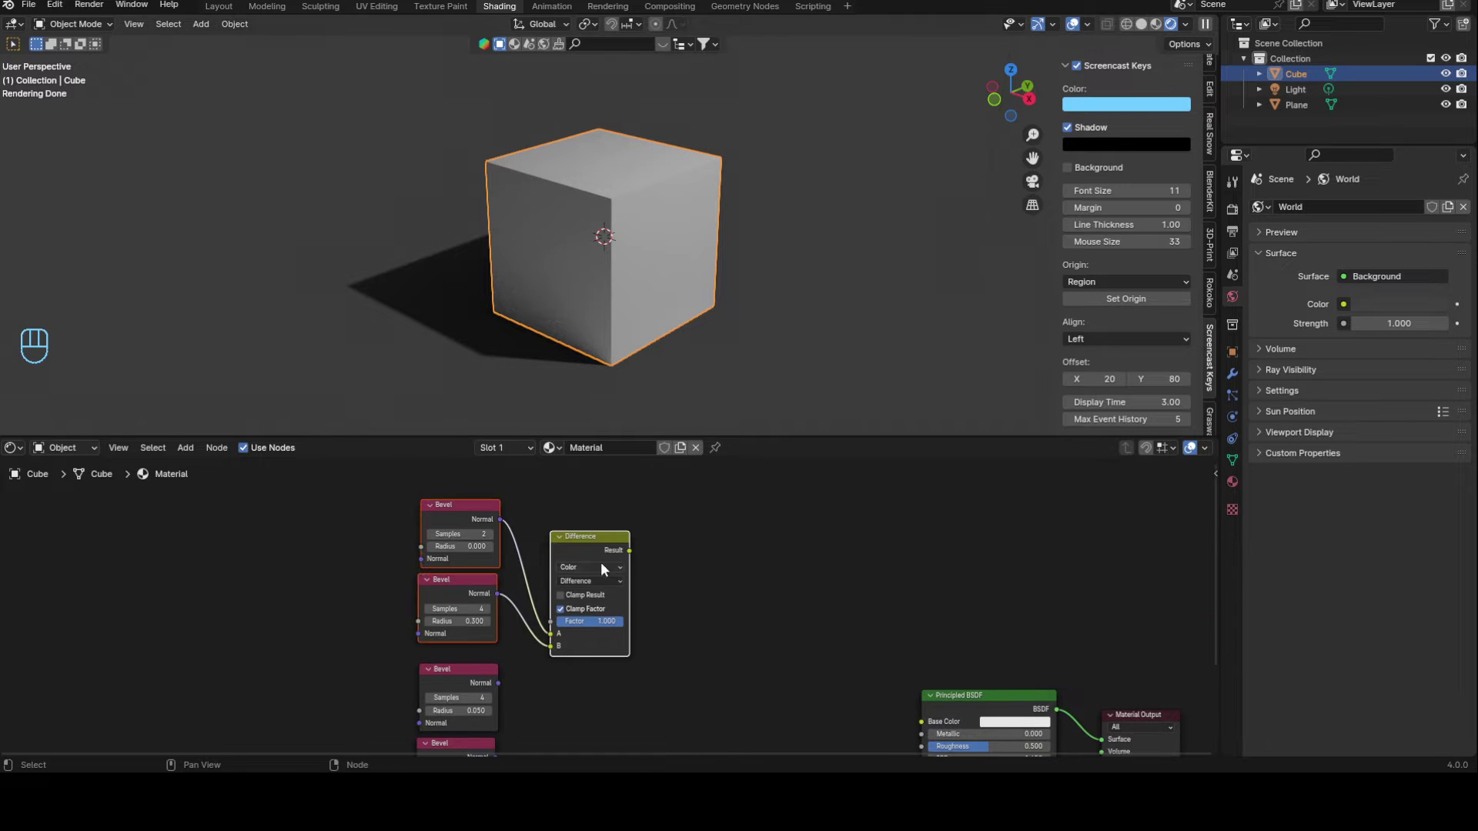
left_click_drag(590, 537, 289, 480)
middle_click_drag(570, 656, 574, 565)
scroll(574, 566, "down", 4)
left_click_drag(419, 583, 527, 689)
left_click_drag(505, 596, 298, 571)
scroll(331, 611, "up", 6)
middle_click_drag(330, 611, 643, 619)
scroll(604, 635, "up", 5)
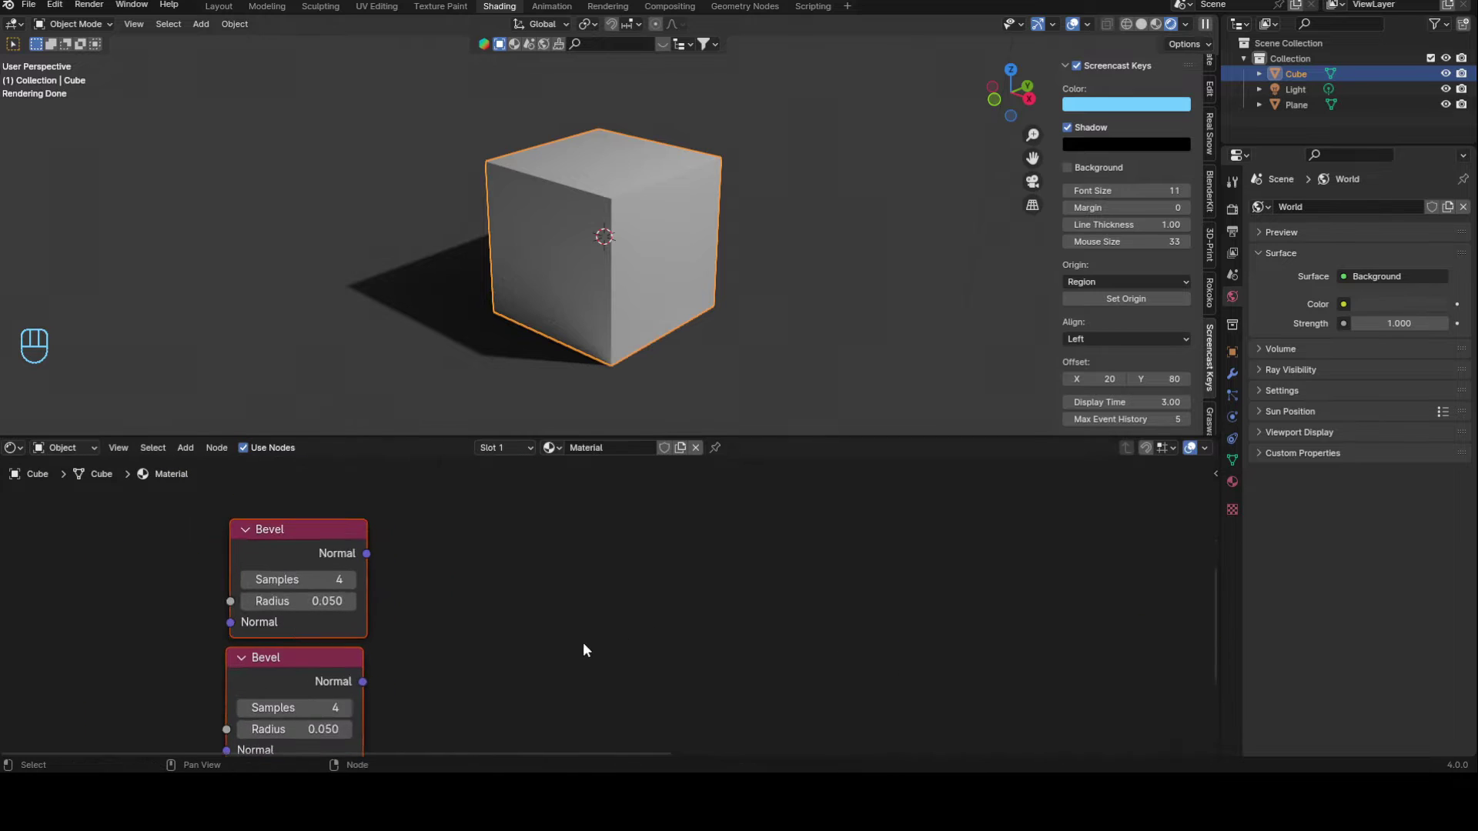
Step: Set the first Bevel node of the lower pair to 2 samples and radius 0
left_click(310, 576)
key("Return")
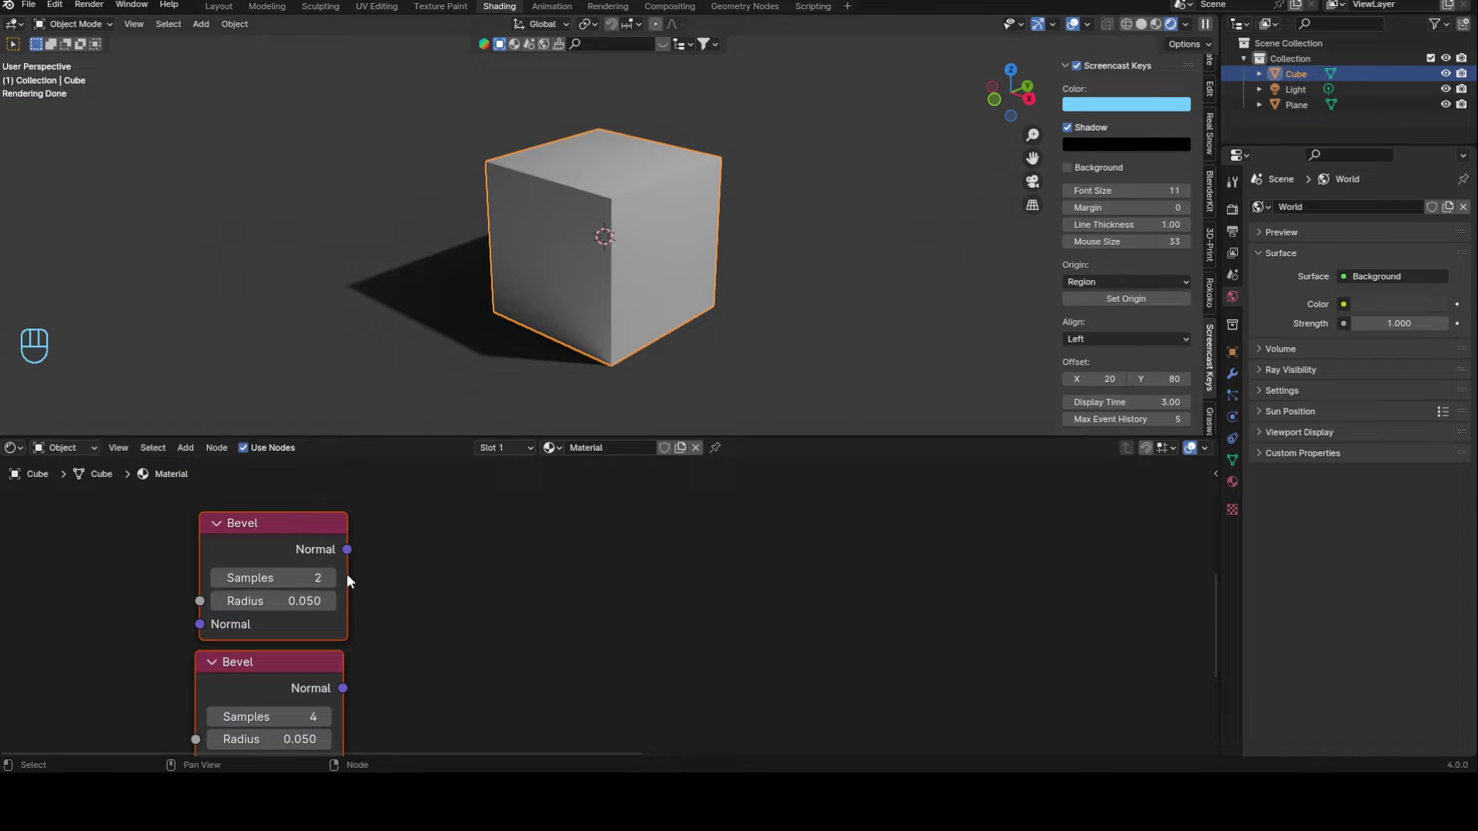
left_click(322, 604)
type("0")
key("Return")
Step: Set the second Bevel node of the lower pair to 6 samples and radius 0.04
middle_click_drag(350, 660, 413, 595)
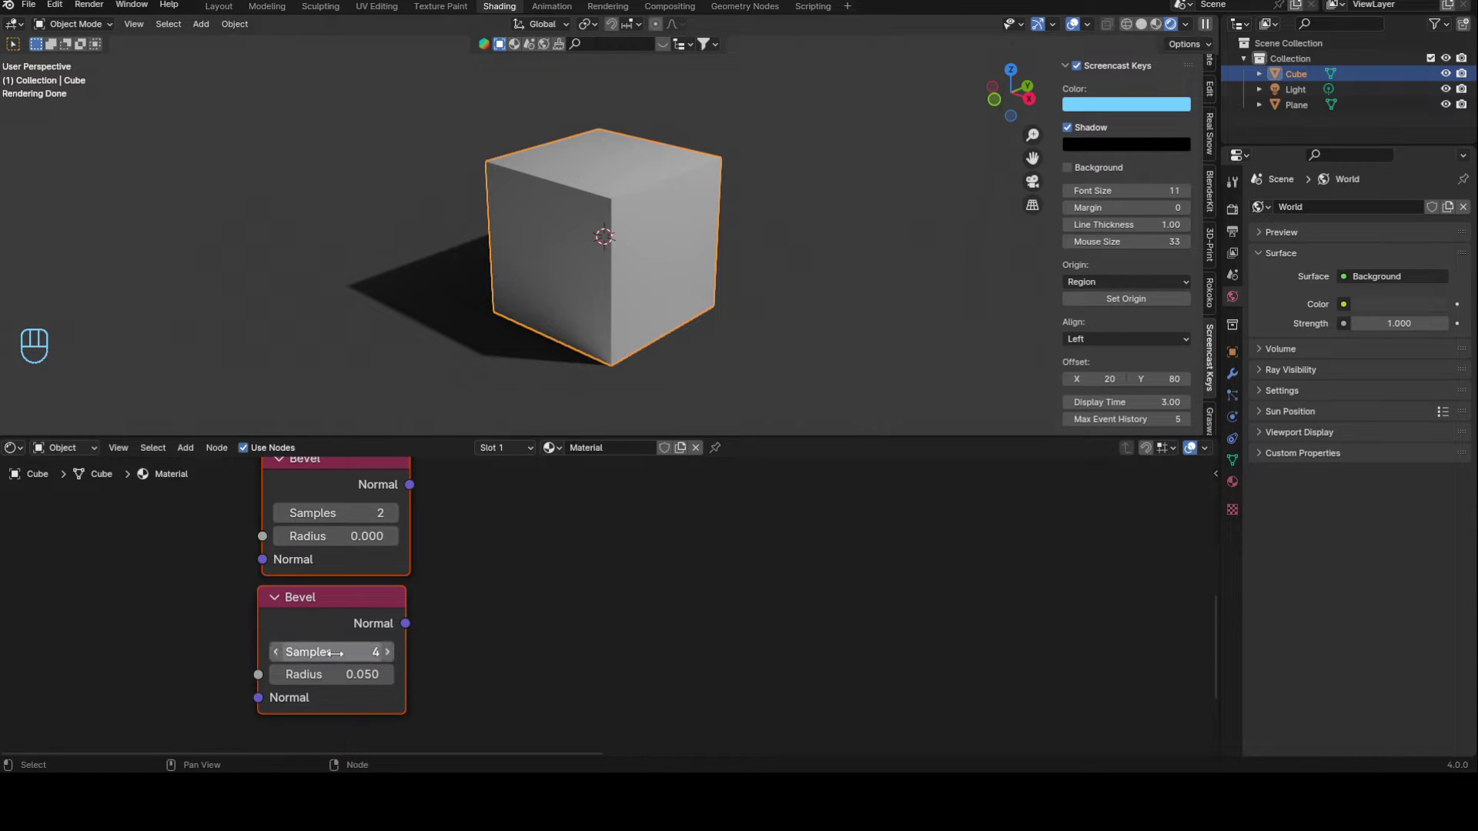
left_click_drag(381, 652, 573, 683)
double_click(371, 680)
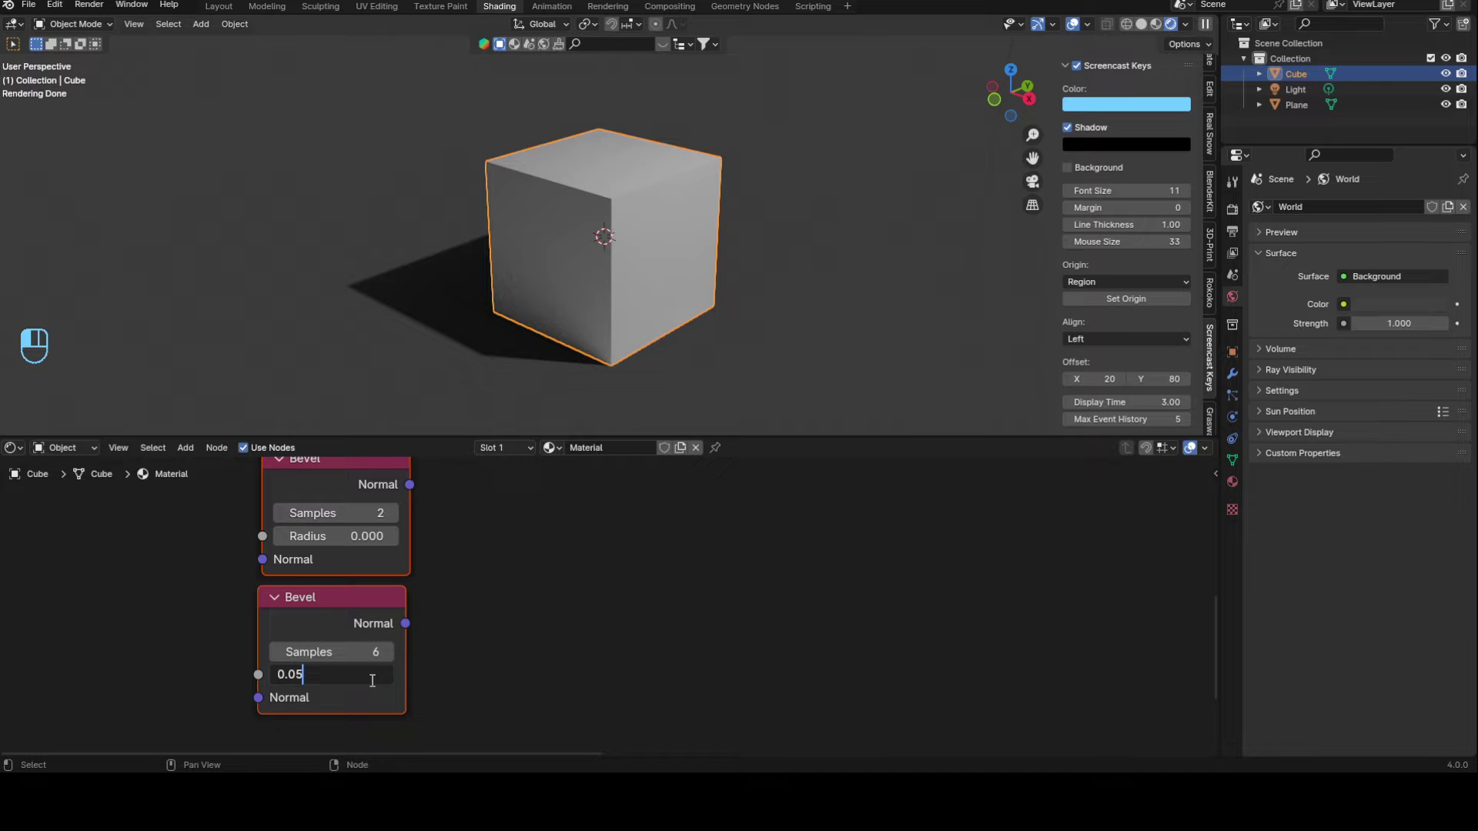
key("BackSpace")
type("4")
key("Return")
Step: Combine the lower two Bevel nodes with a Mix node set to Difference blending and a factor of 1
scroll(589, 596, "down", 6)
middle_click_drag(566, 563, 533, 621)
left_click(406, 614)
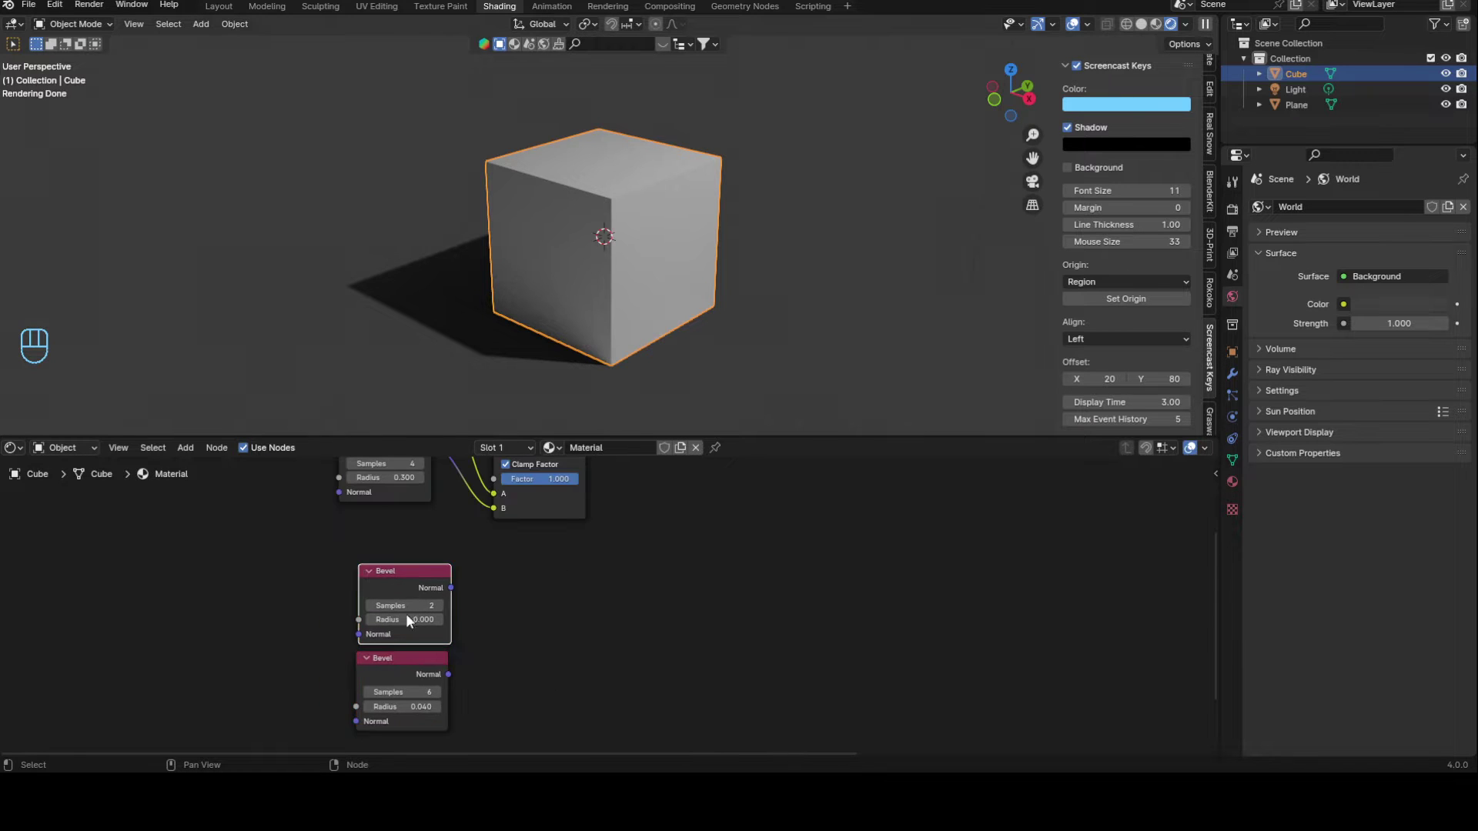
left_click(394, 659, "shift")
key("ctrl+KP_0")
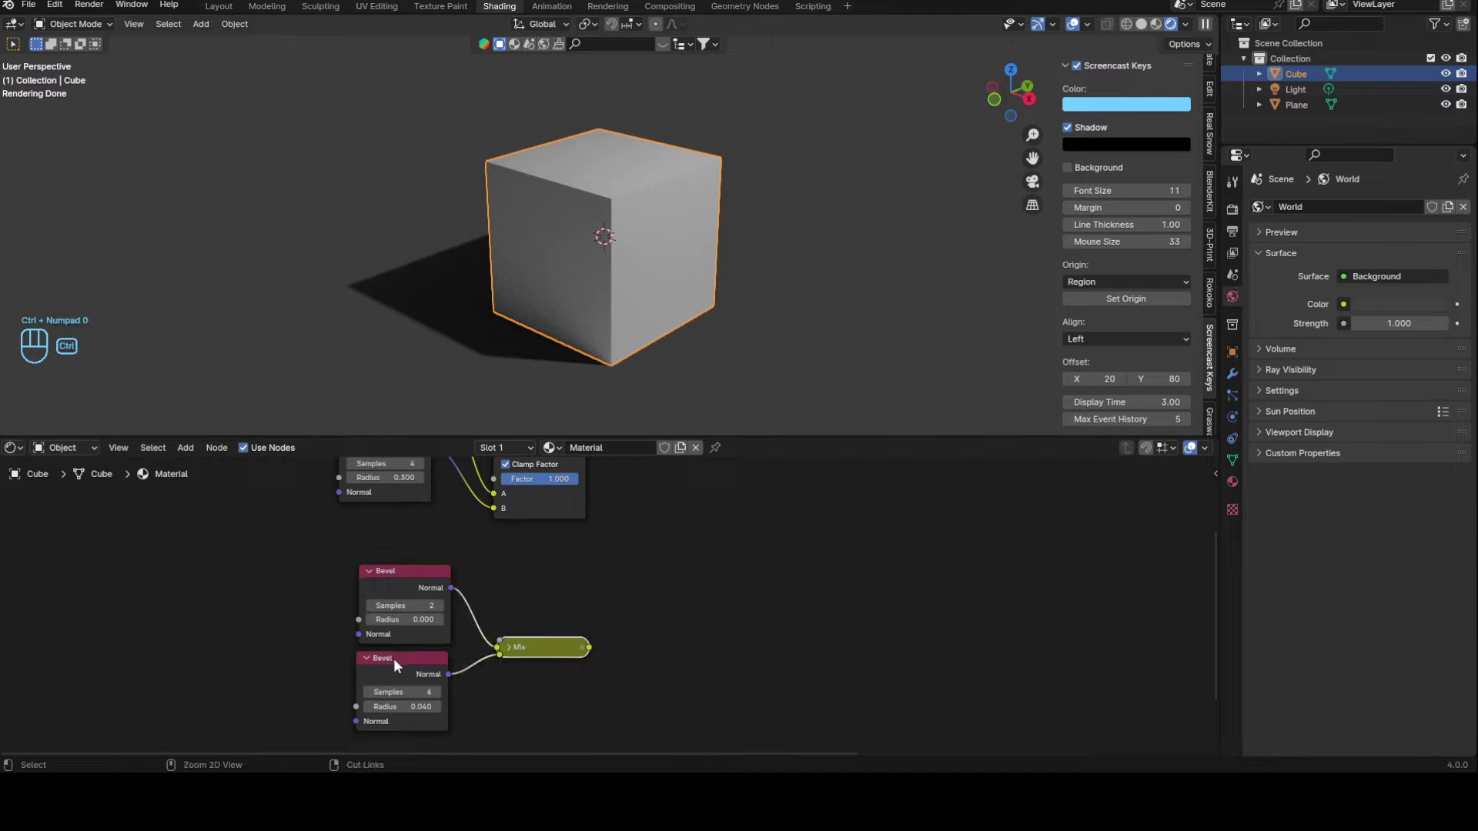
left_click(510, 647)
left_click(548, 612)
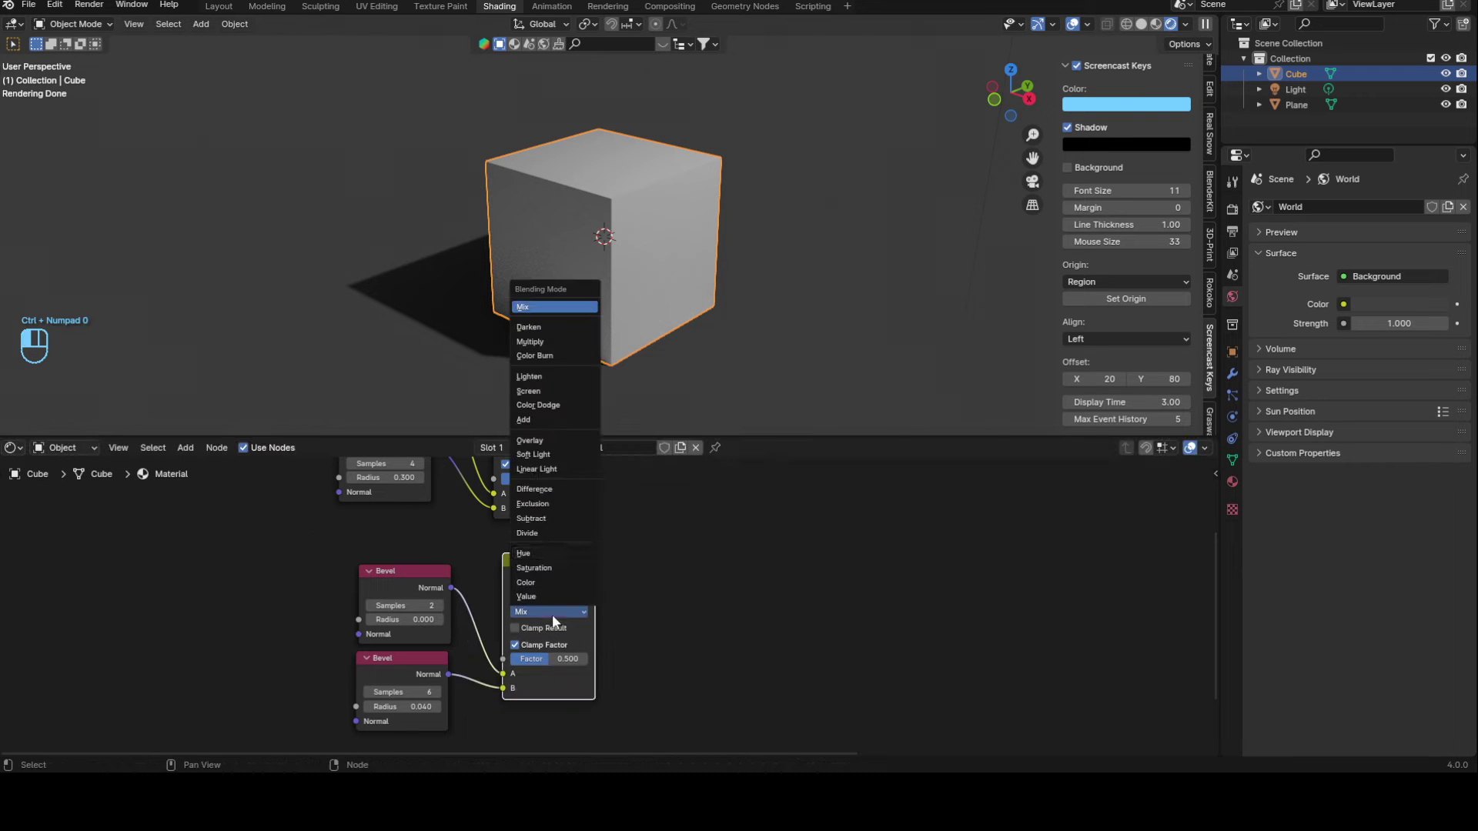
left_click(556, 492)
scroll(619, 609, "down", 1)
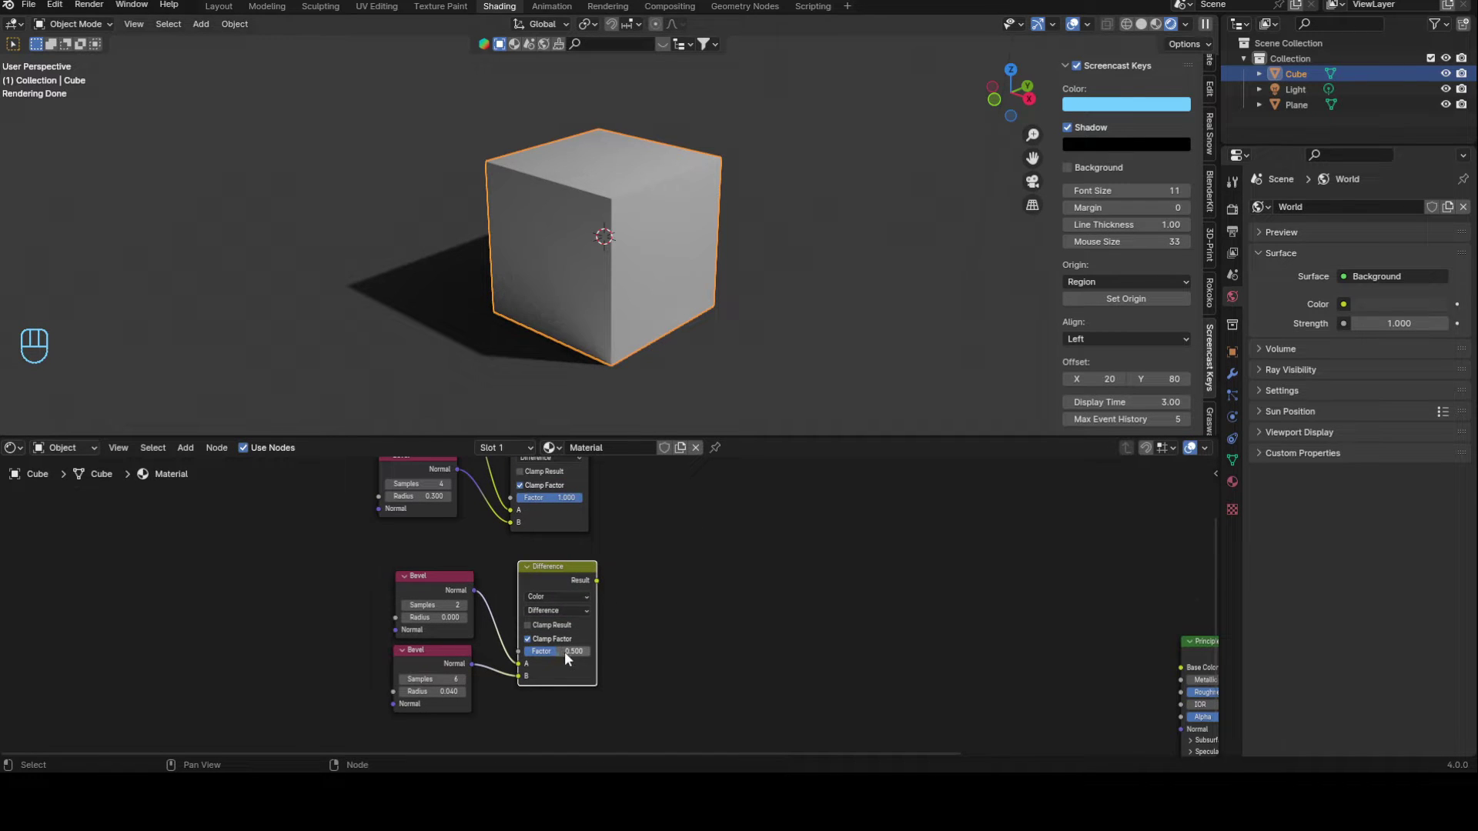
left_click_drag(565, 651, 590, 642)
Step: Preview the lower Difference node's result on the cube, followed by the upper Difference node's result
left_click(562, 571, "ctrl+shift")
middle_click_drag(705, 510, 642, 688)
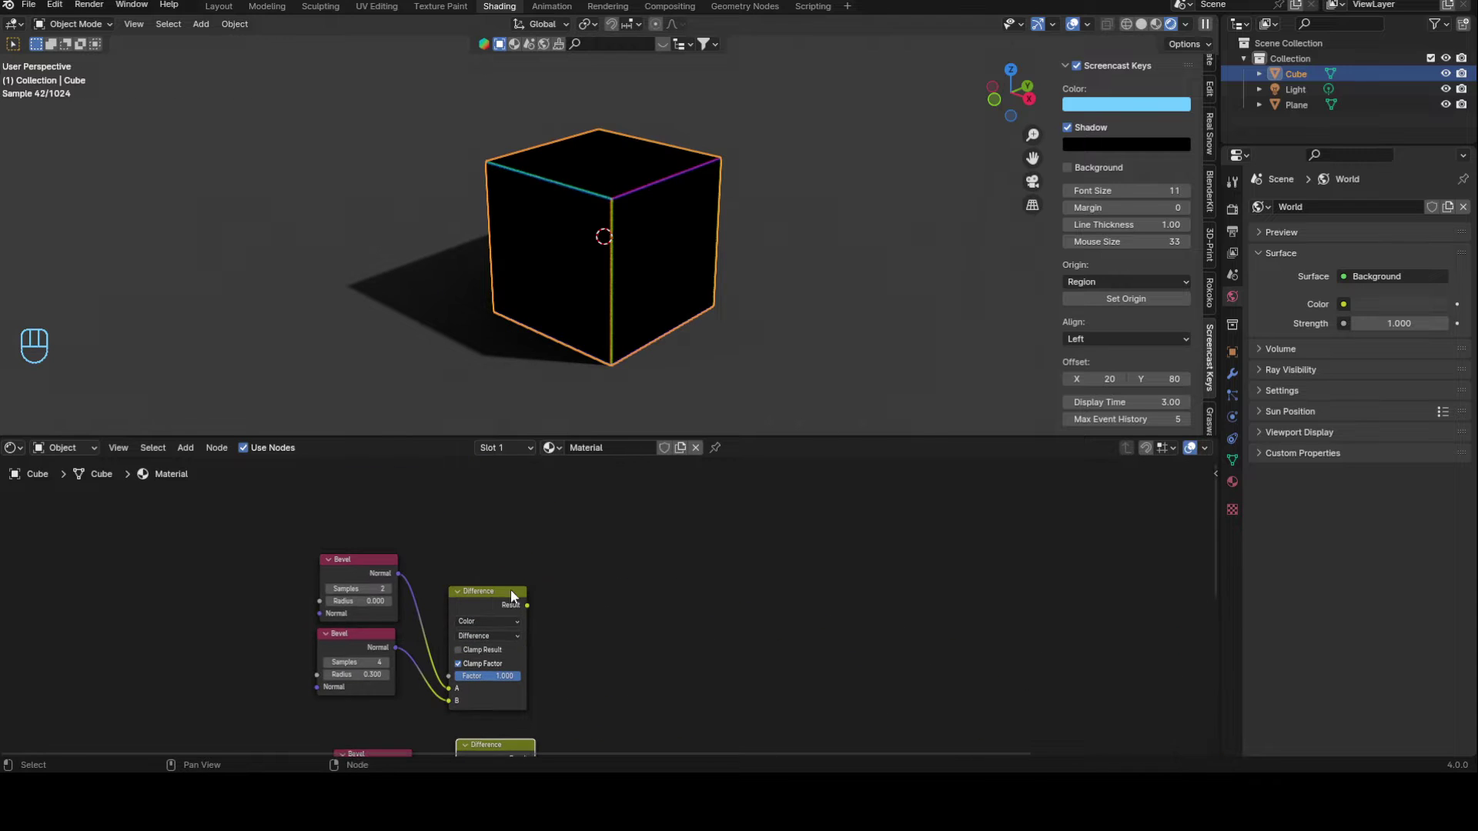
left_click(487, 592, "ctrl+shift")
Step: Add a Mix node with the lower Difference result in input A and the upper Difference result driving its factor
middle_click_drag(474, 756, 482, 617)
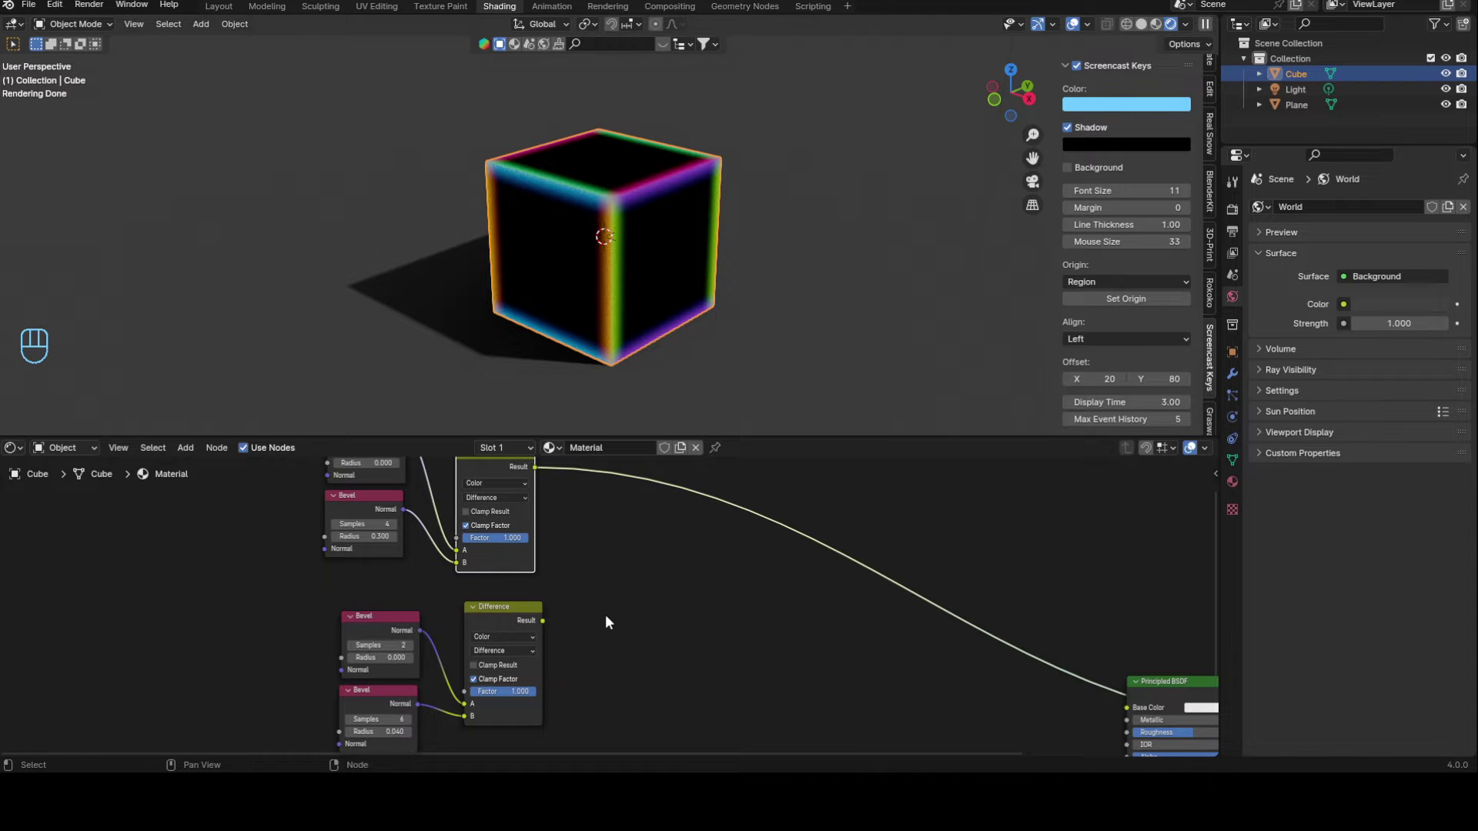
middle_click_drag(632, 608, 554, 622)
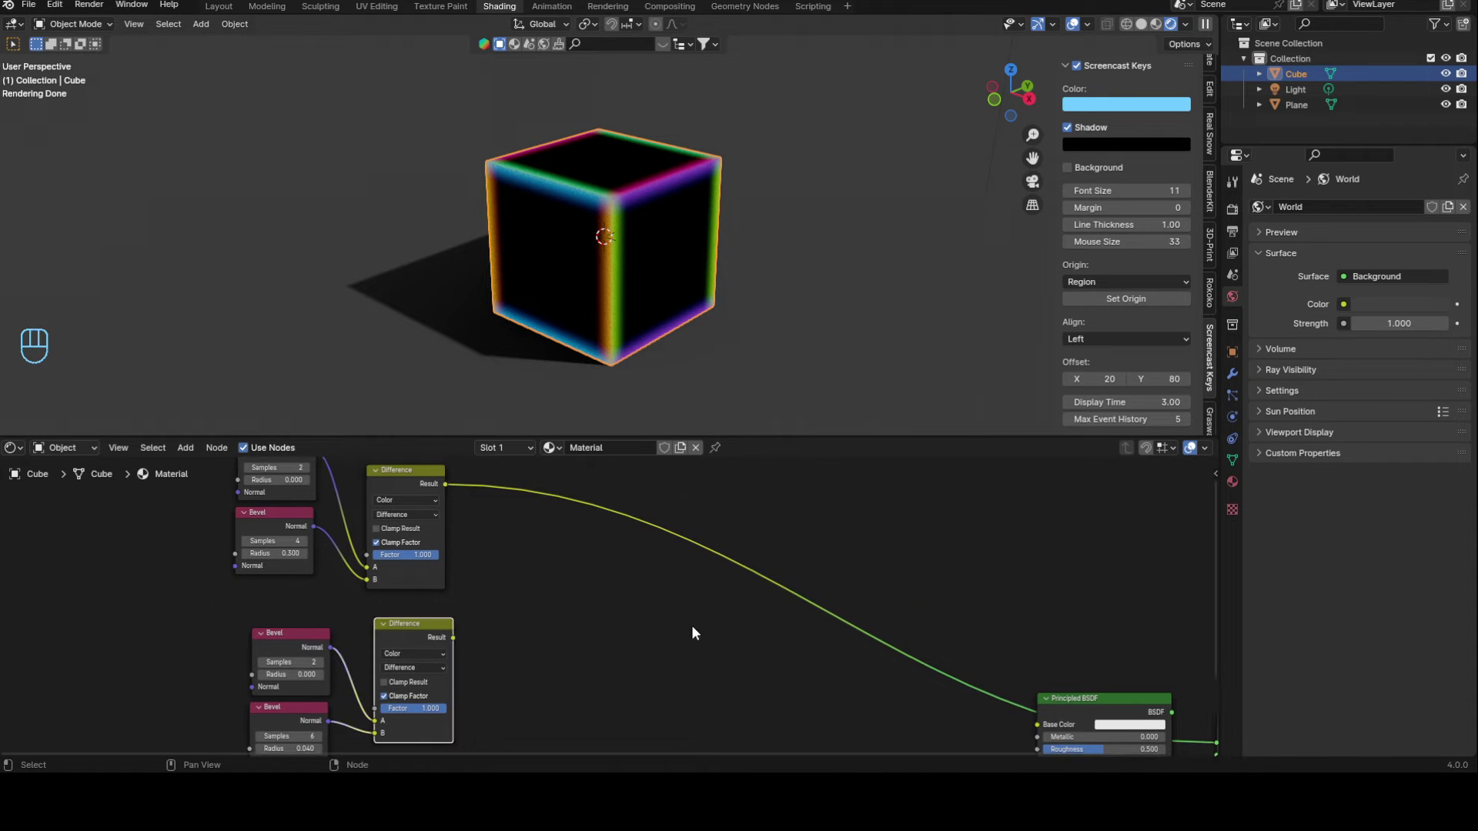
key("ctrl+KP_0")
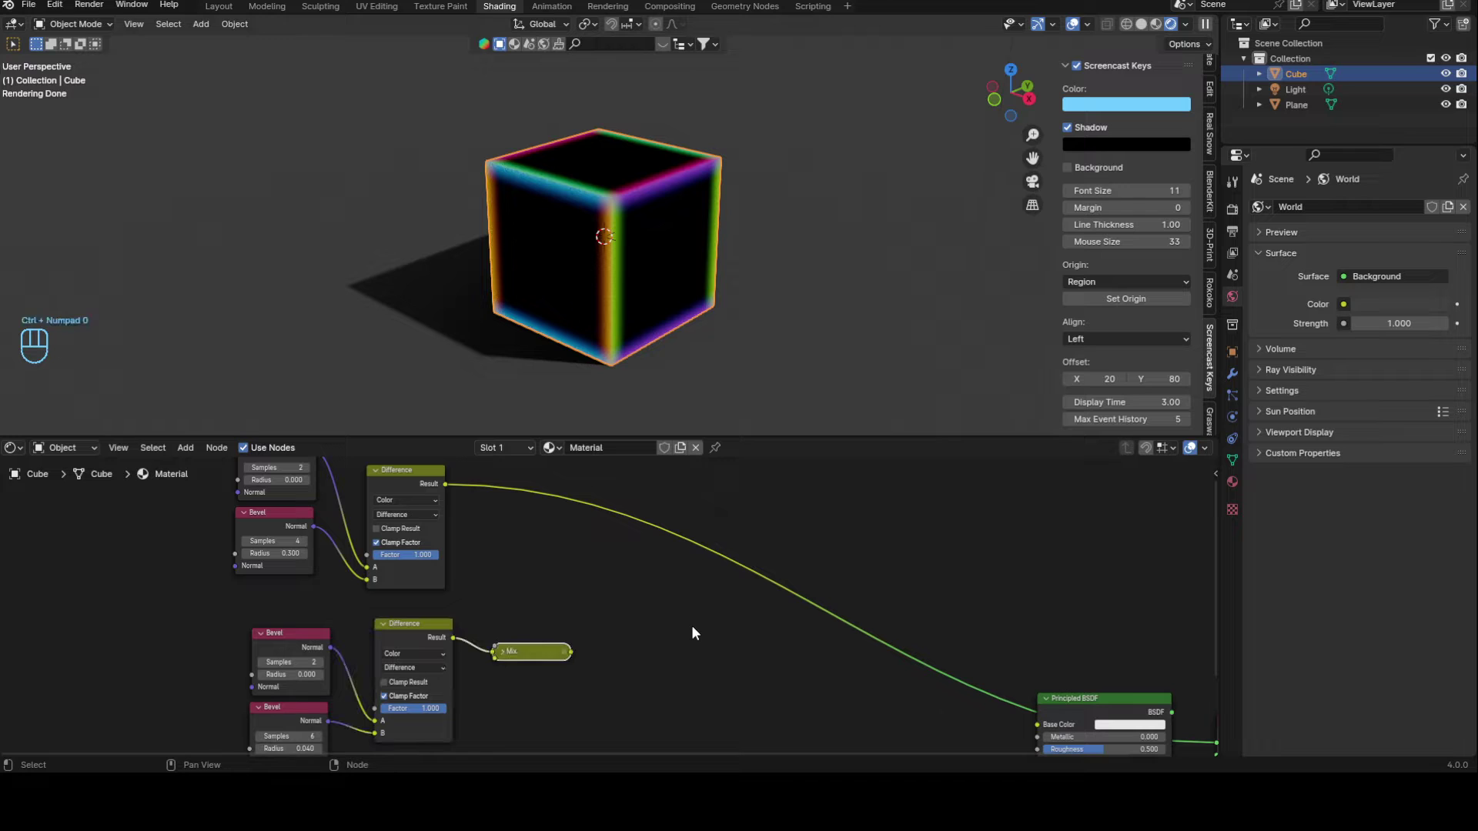
left_click(502, 651)
left_click_drag(522, 649, 652, 520)
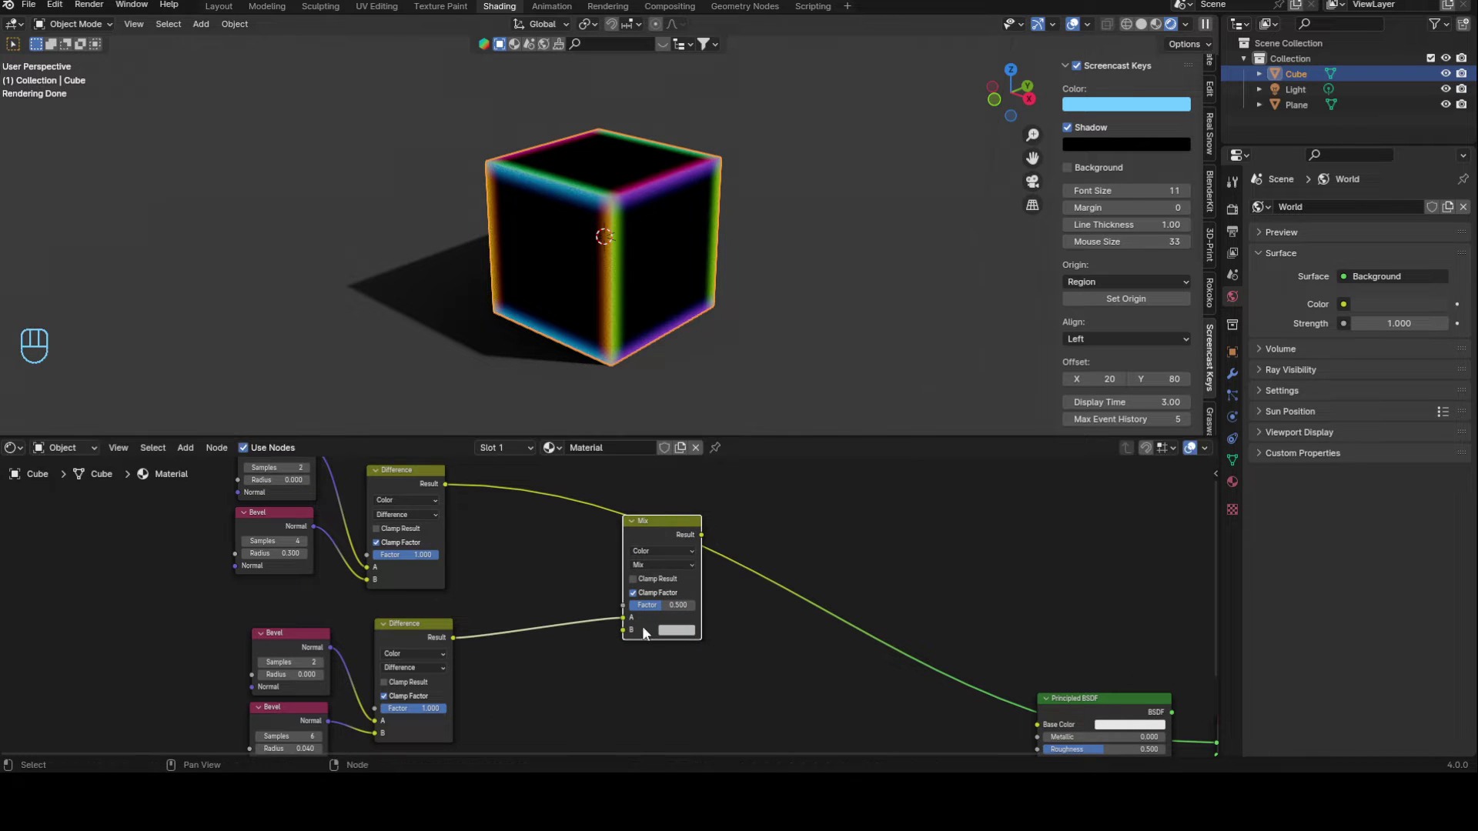
left_click_drag(446, 483, 625, 606)
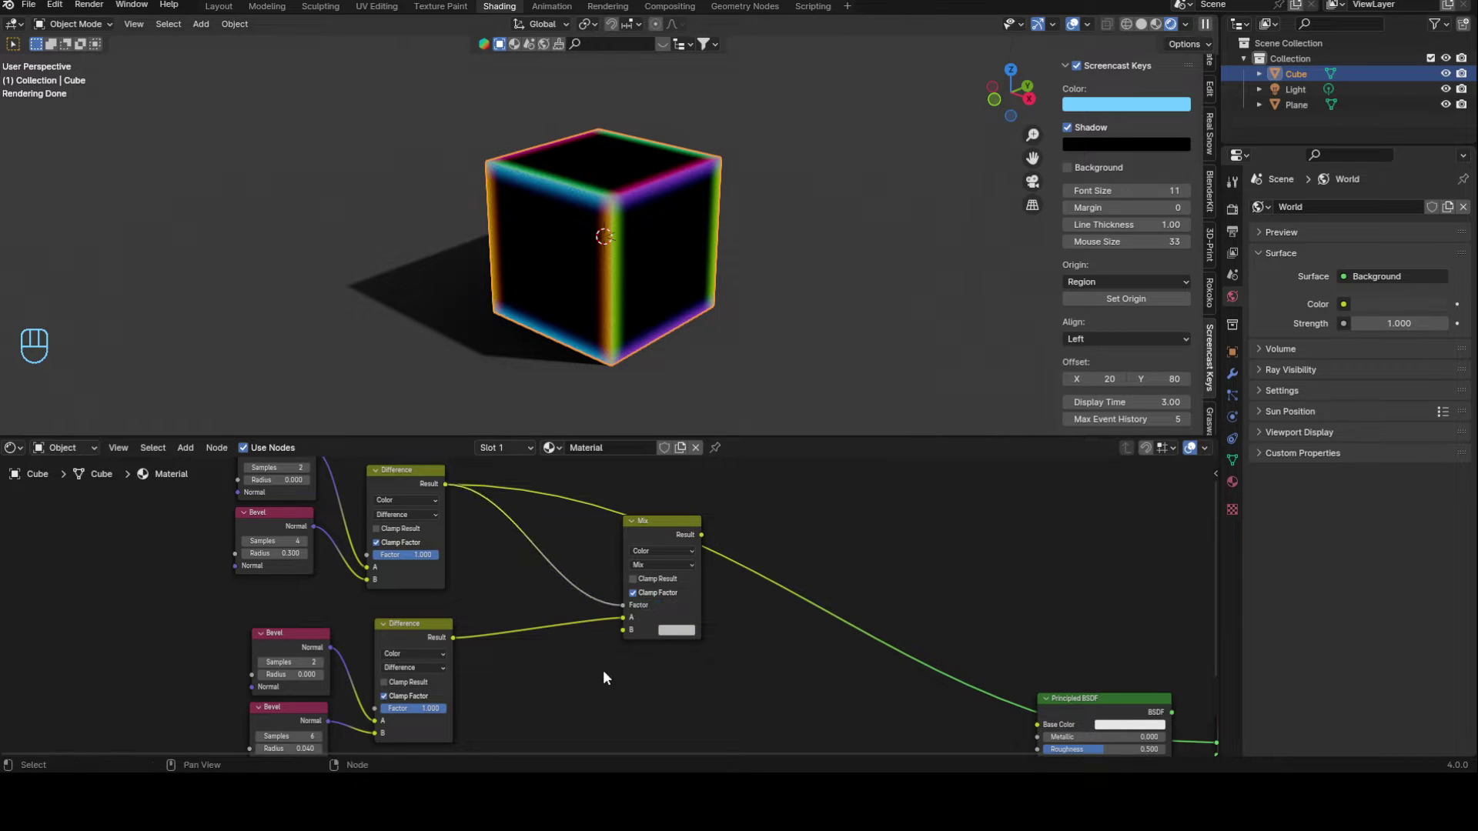
Step: Insert a Color Ramp node between the lower Difference node and input A of the Mix node
scroll(603, 673, "up", 1)
key("shift+a")
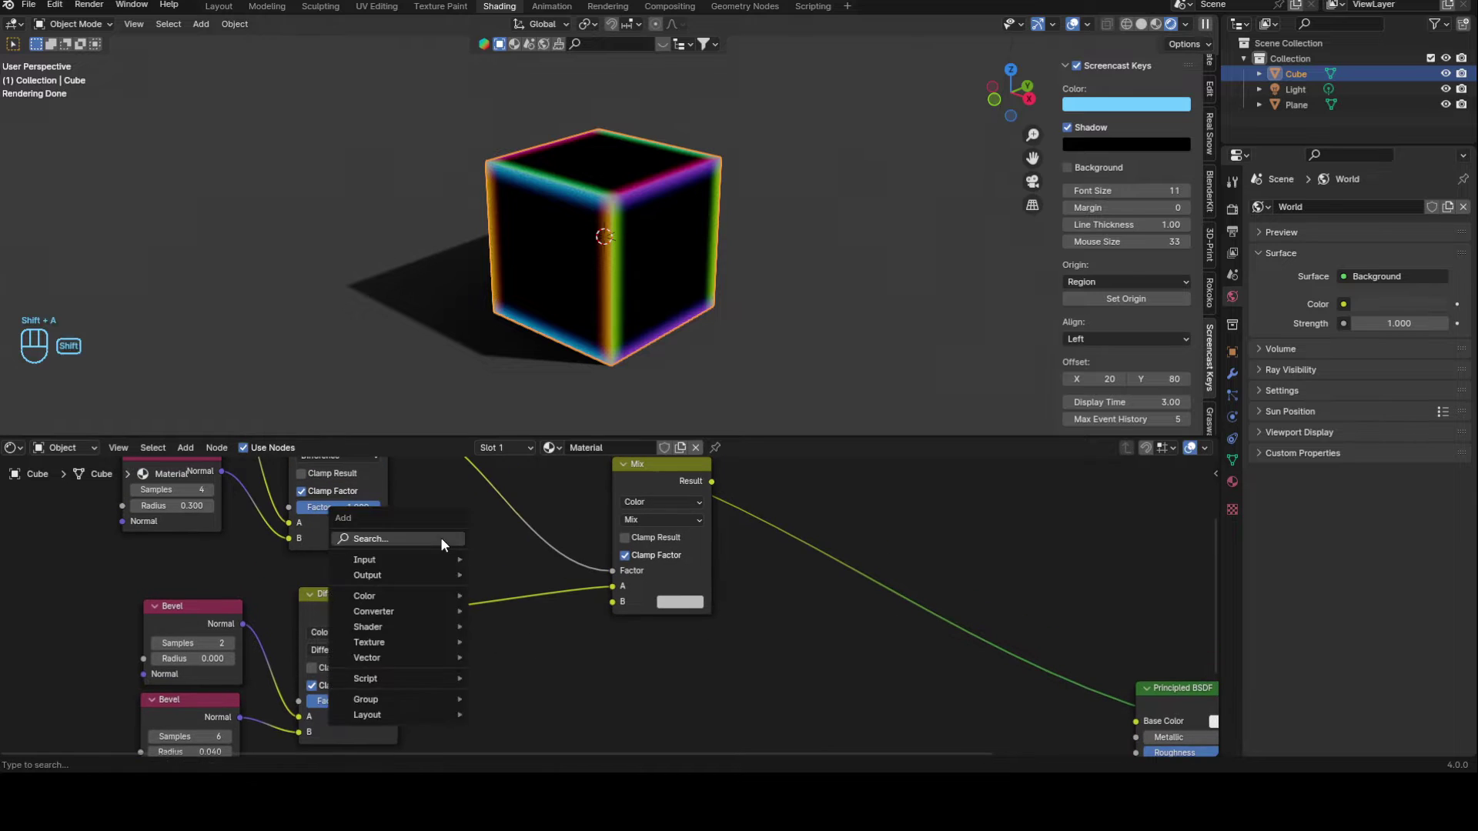
type("d")
key("BackSpace")
key("BackSpace")
type("col")
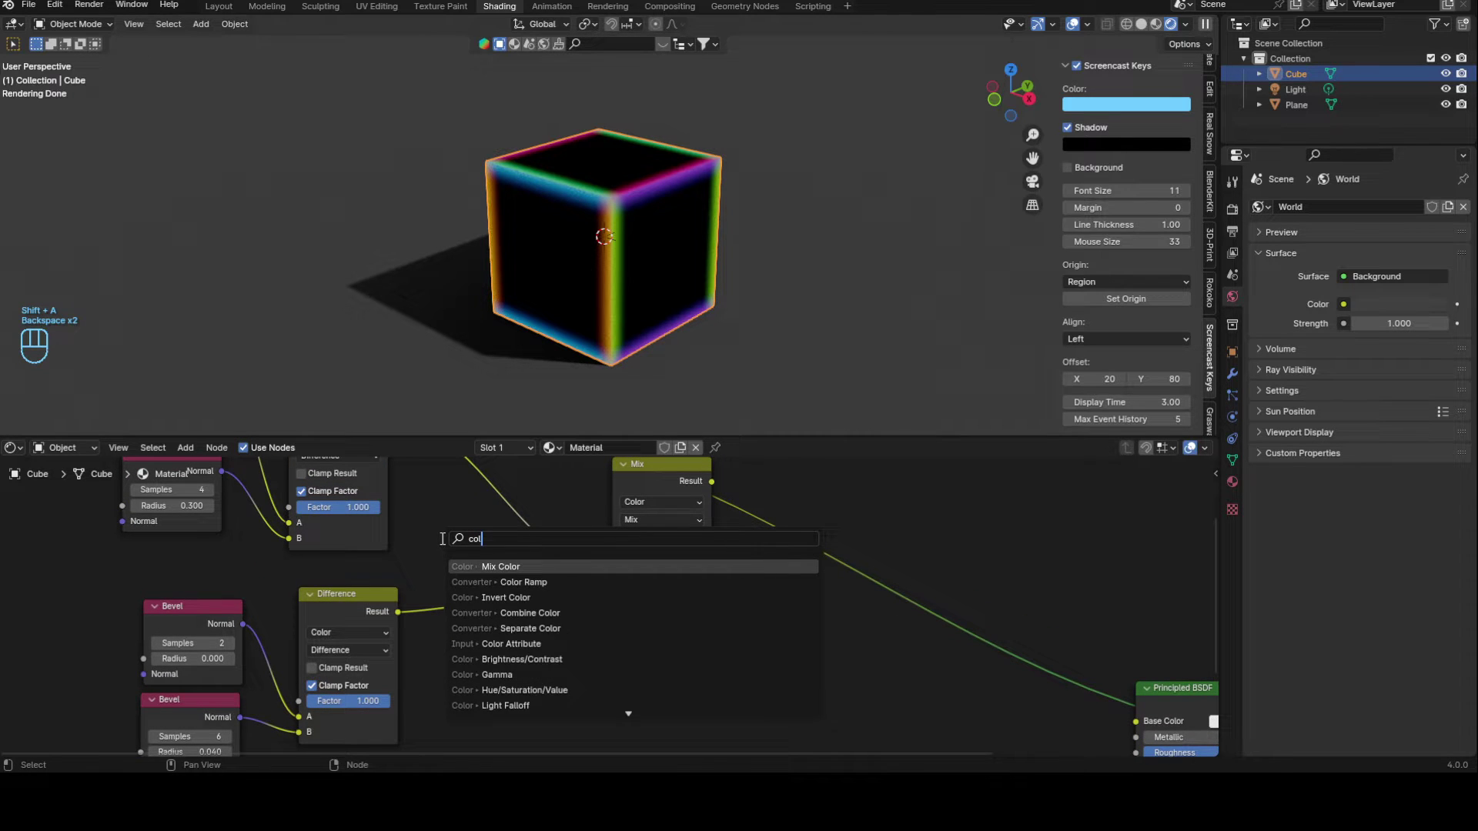
left_click(514, 582)
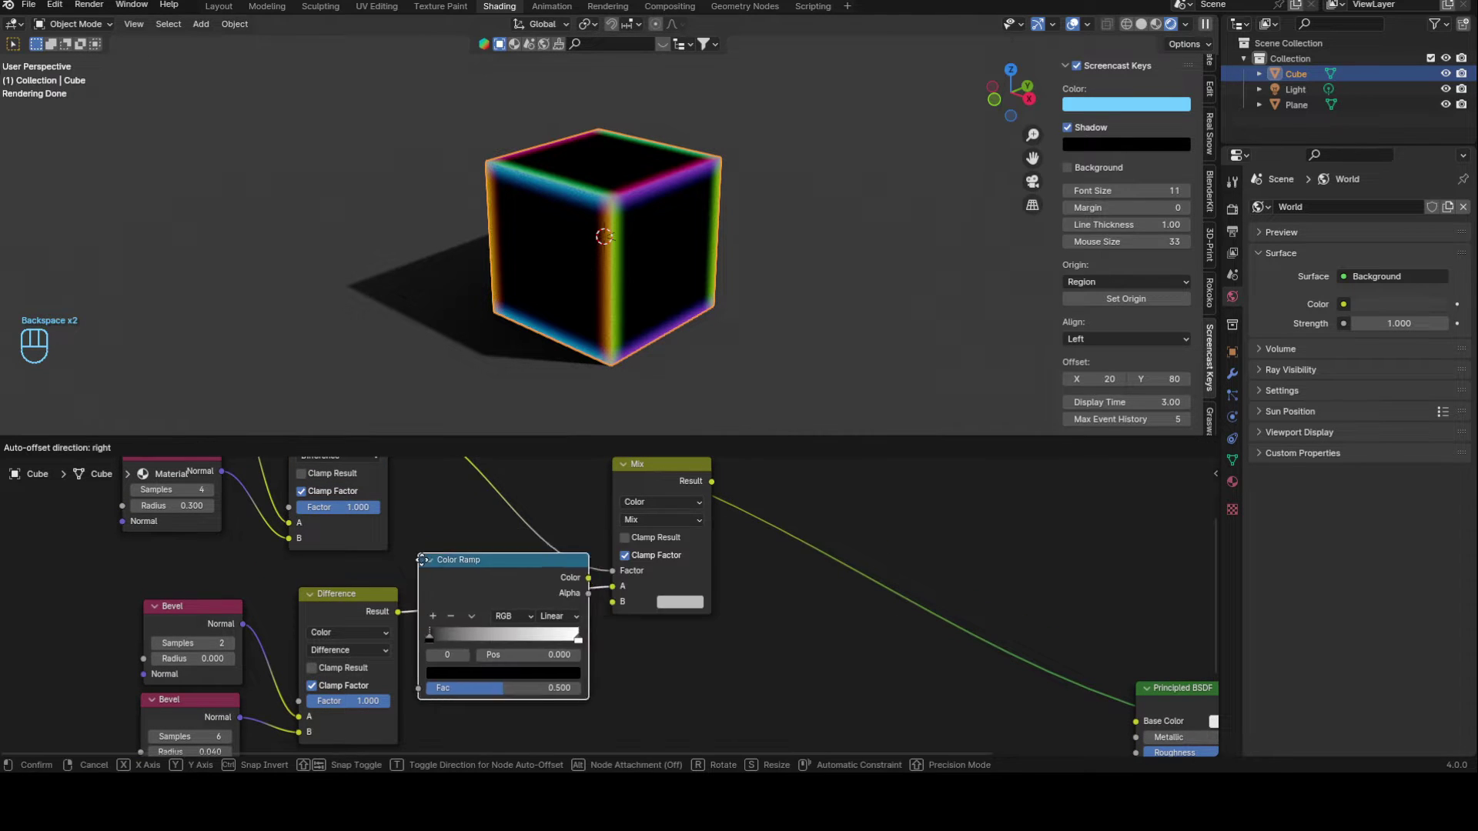
left_click(587, 579)
Step: Flip the Color Ramp and move its black stop to about 0.177
scroll(587, 579, "up", 1)
left_click(475, 605)
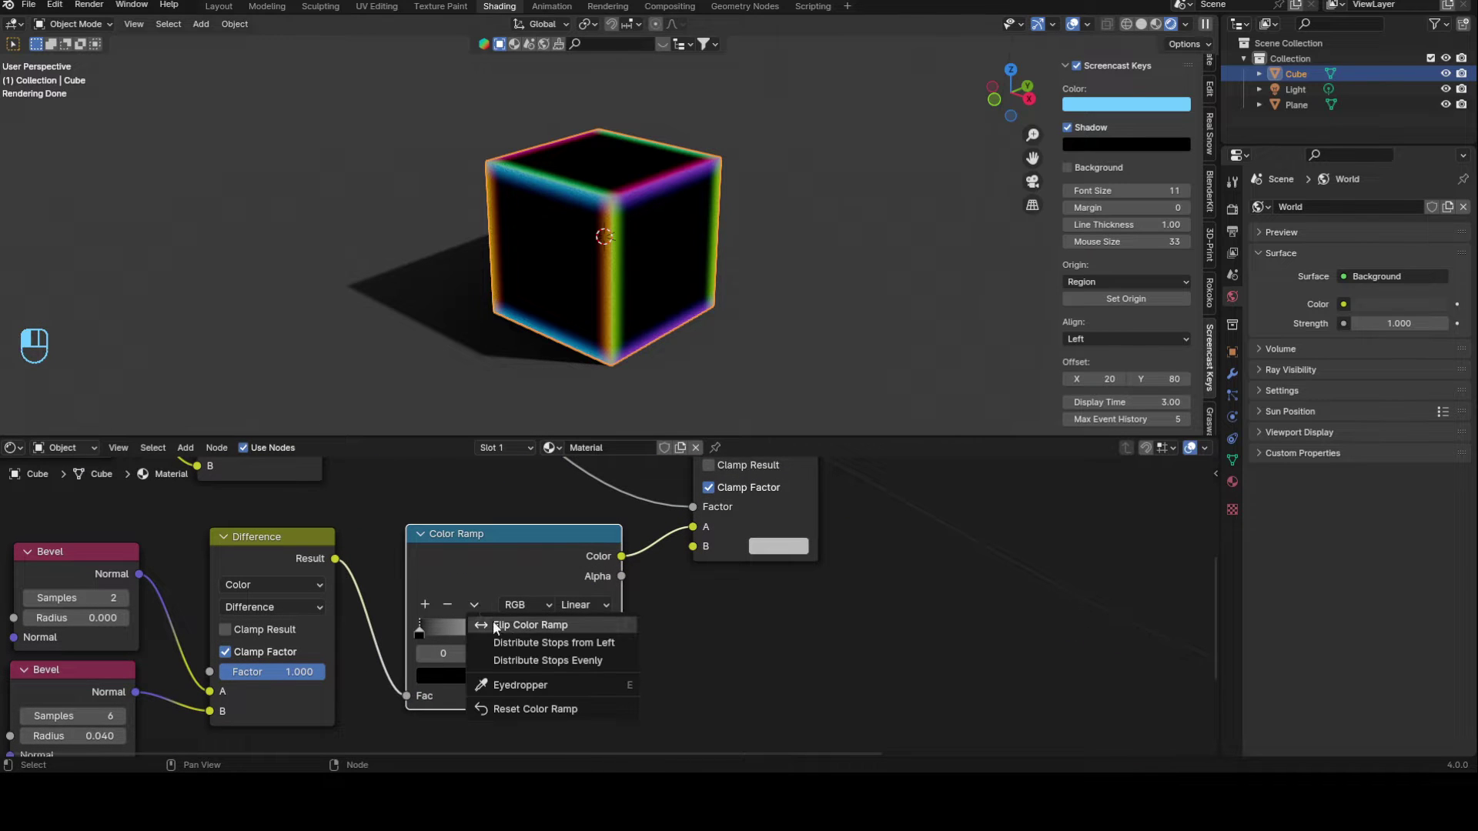
left_click(533, 625)
left_click_drag(607, 626, 446, 627)
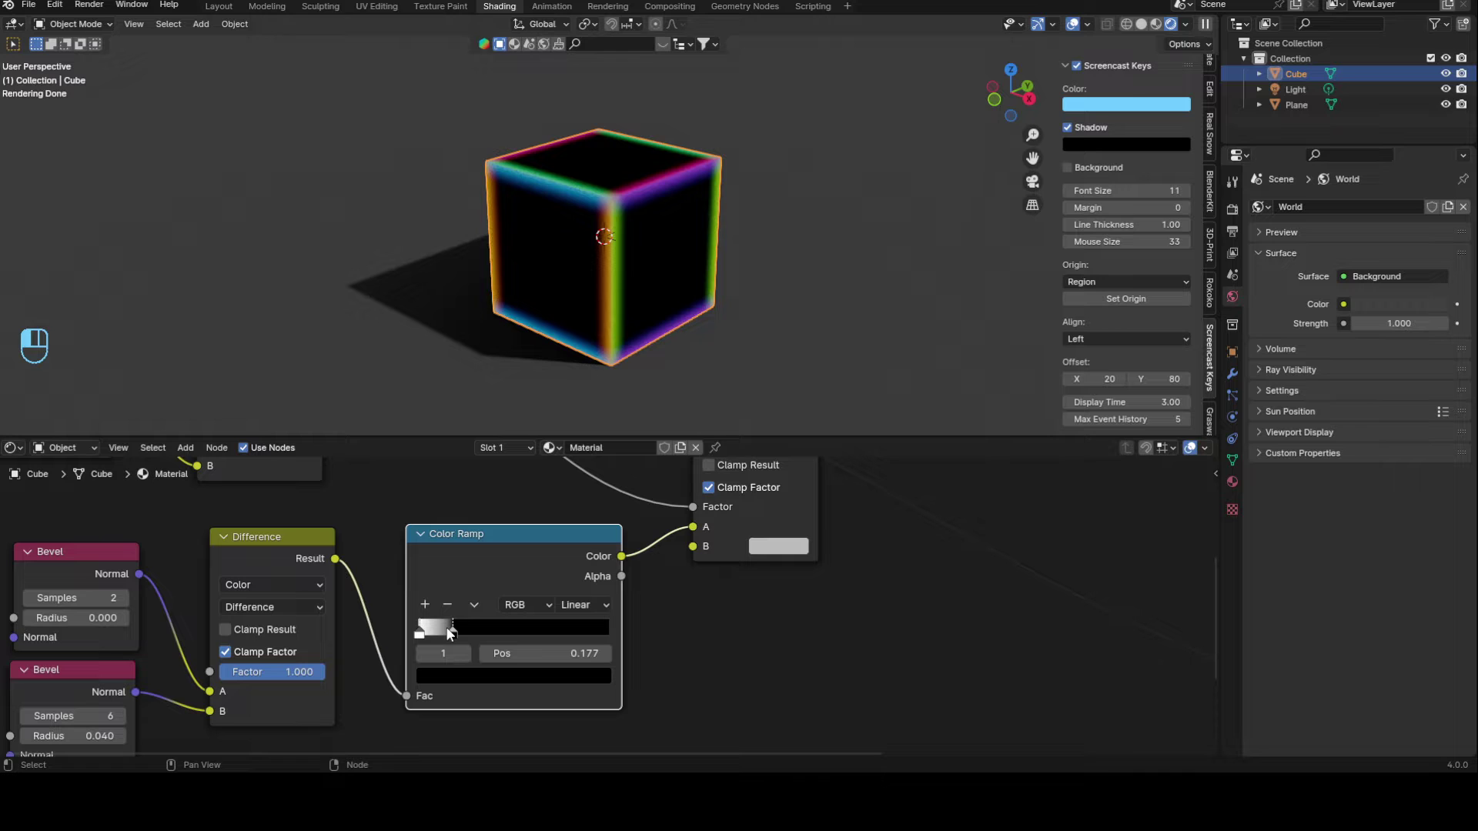
Step: Preview the Color Ramp on the cube's edges and move its black stop to about 0.255
left_click(556, 533, "ctrl+shift")
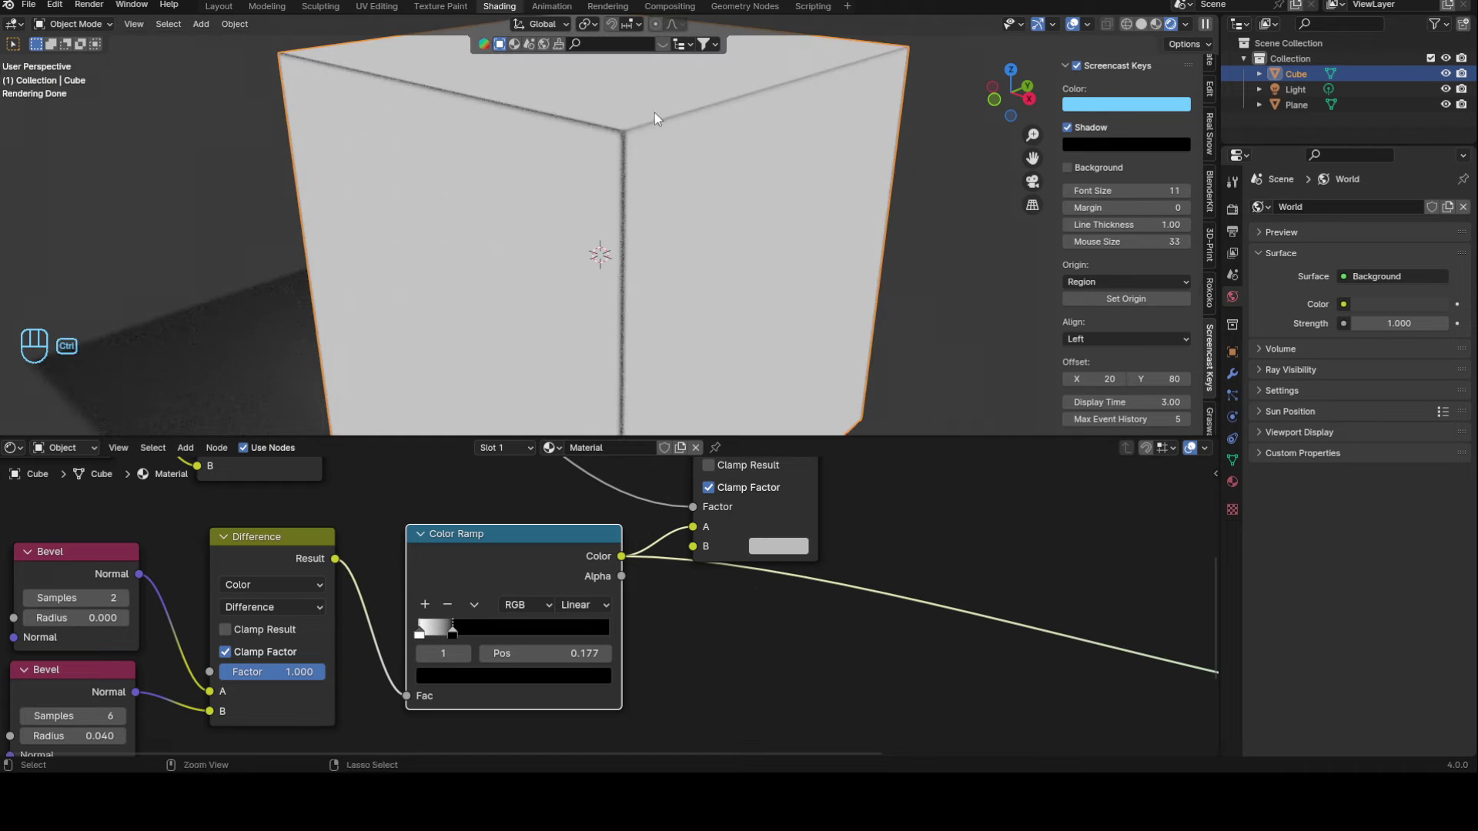
middle_click_drag(655, 113, 647, 169)
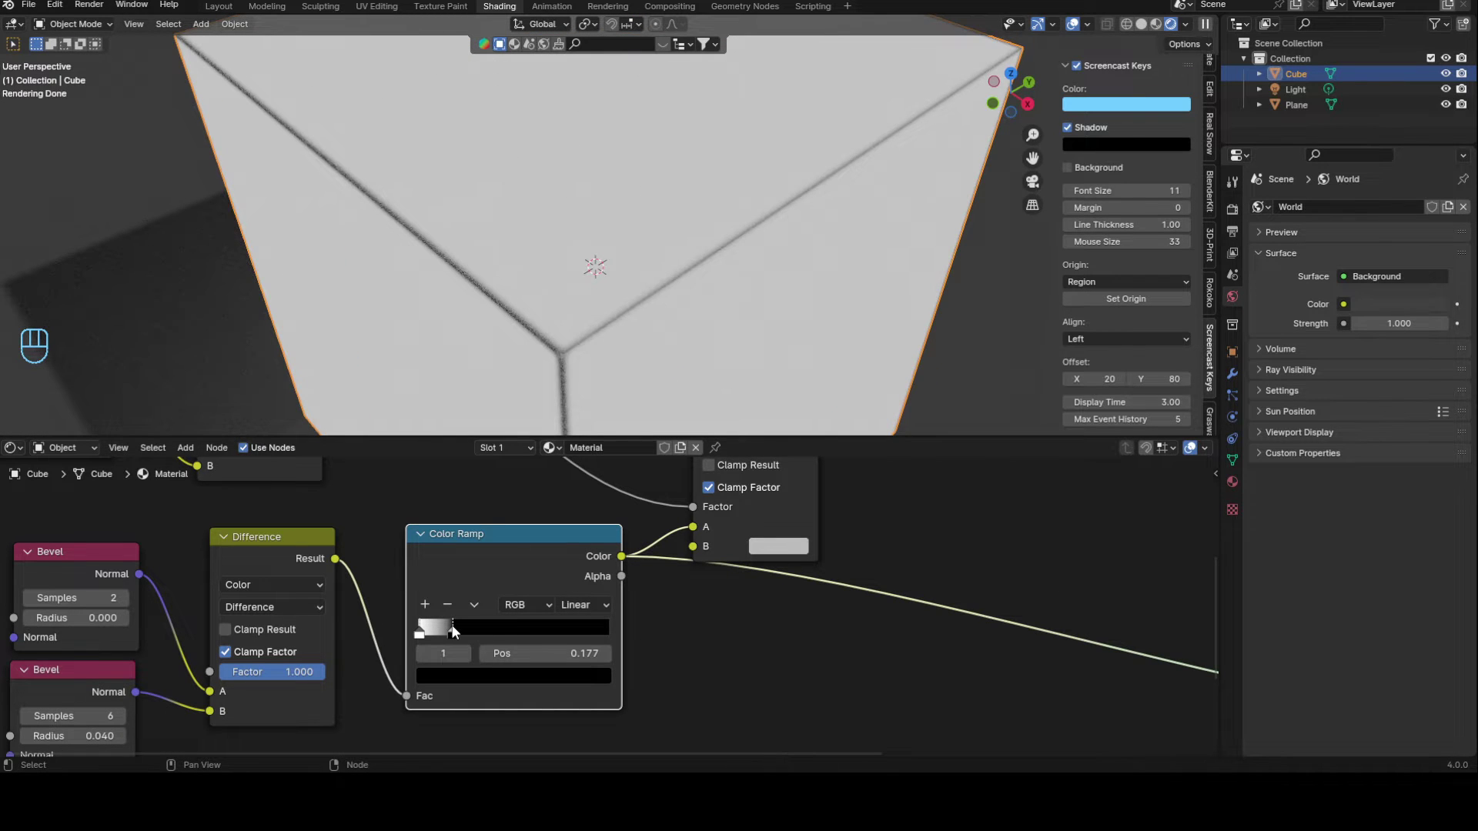
left_click_drag(451, 627, 468, 629)
Step: Preview the Mix node's result on the whole cube
scroll(703, 253, "down", 2)
middle_click_drag(925, 596, 755, 767)
left_click(571, 550)
left_click(574, 552, "ctrl+shift")
scroll(675, 248, "down", 3)
middle_click_drag(676, 248, 722, 257)
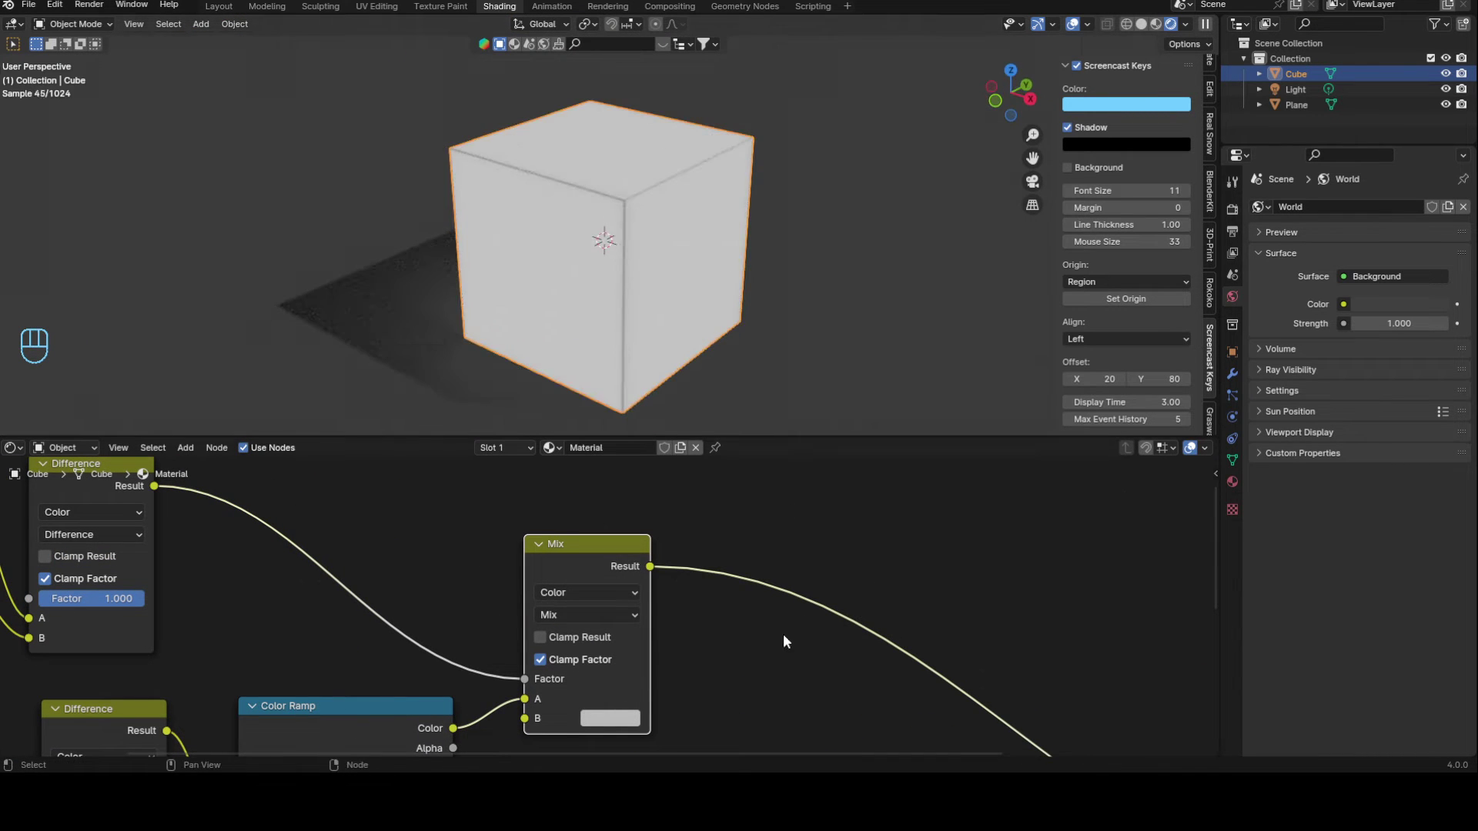
middle_click_drag(653, 719, 656, 643)
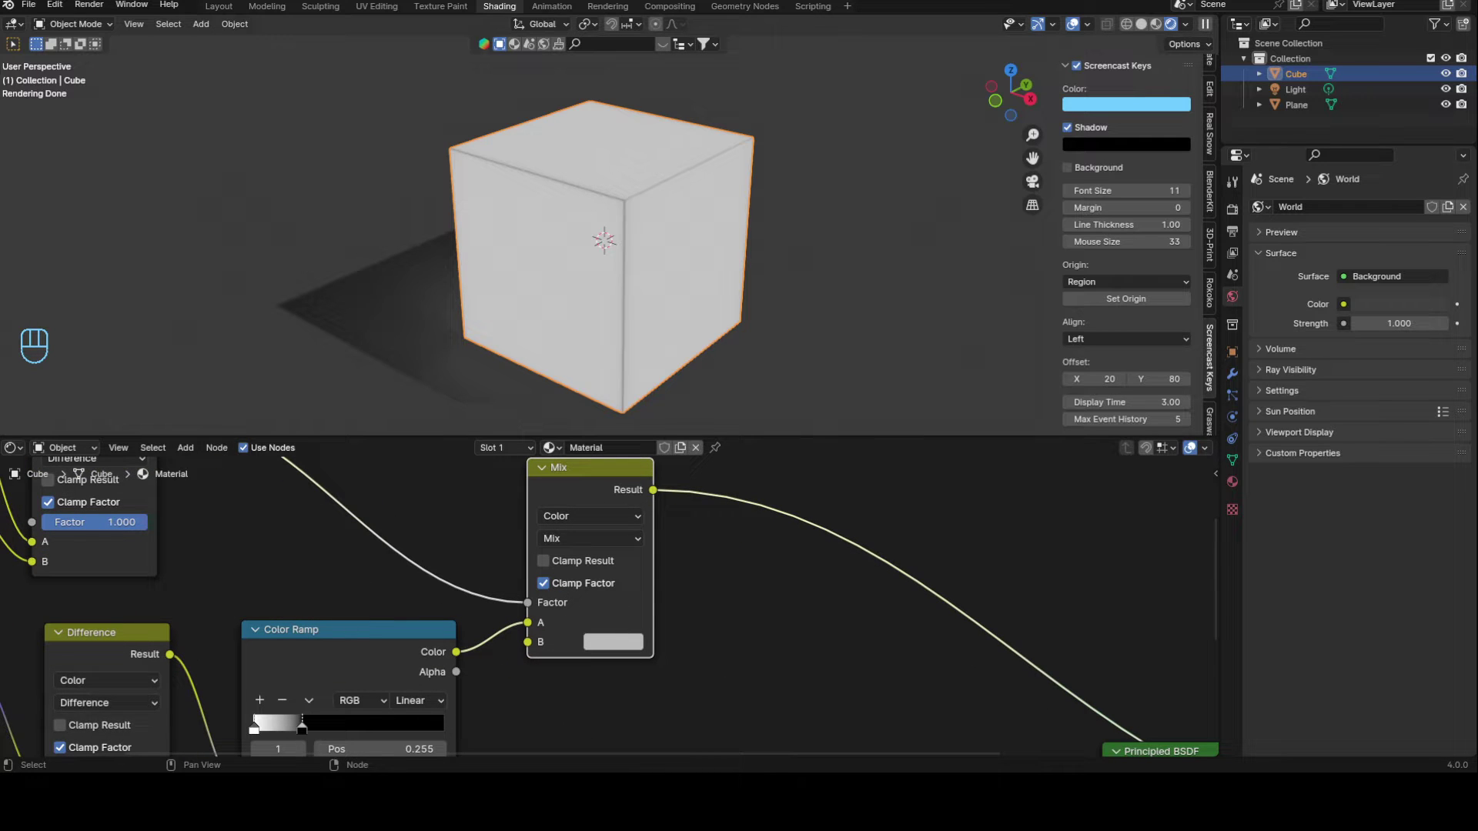
scroll(817, 700, "down", 3)
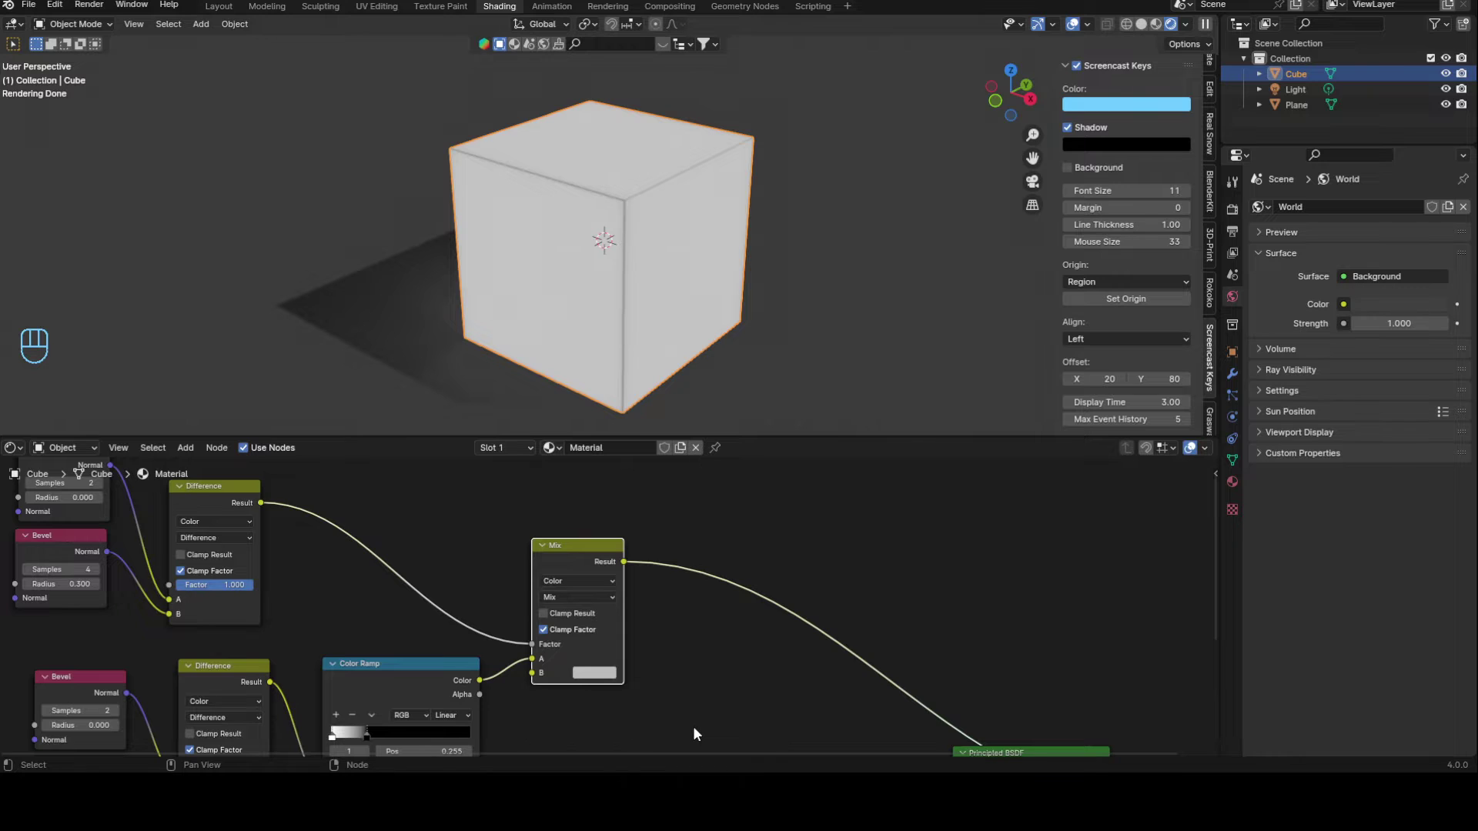
Step: Add a Musgrave Texture node above the upper Bevel and Difference group
scroll(693, 733, "down", 3)
key("shift+a")
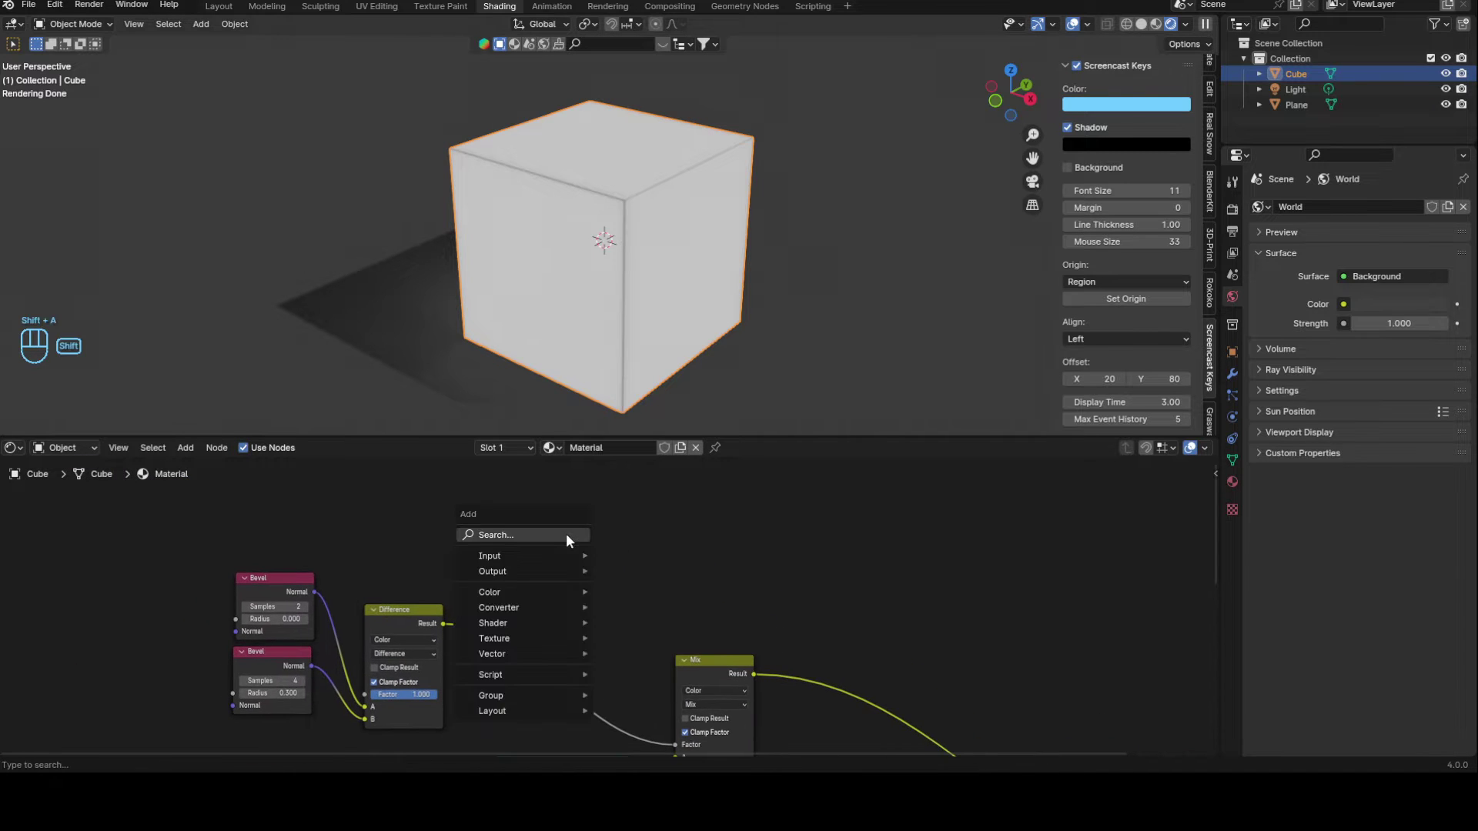
type("musgrave")
key("Return")
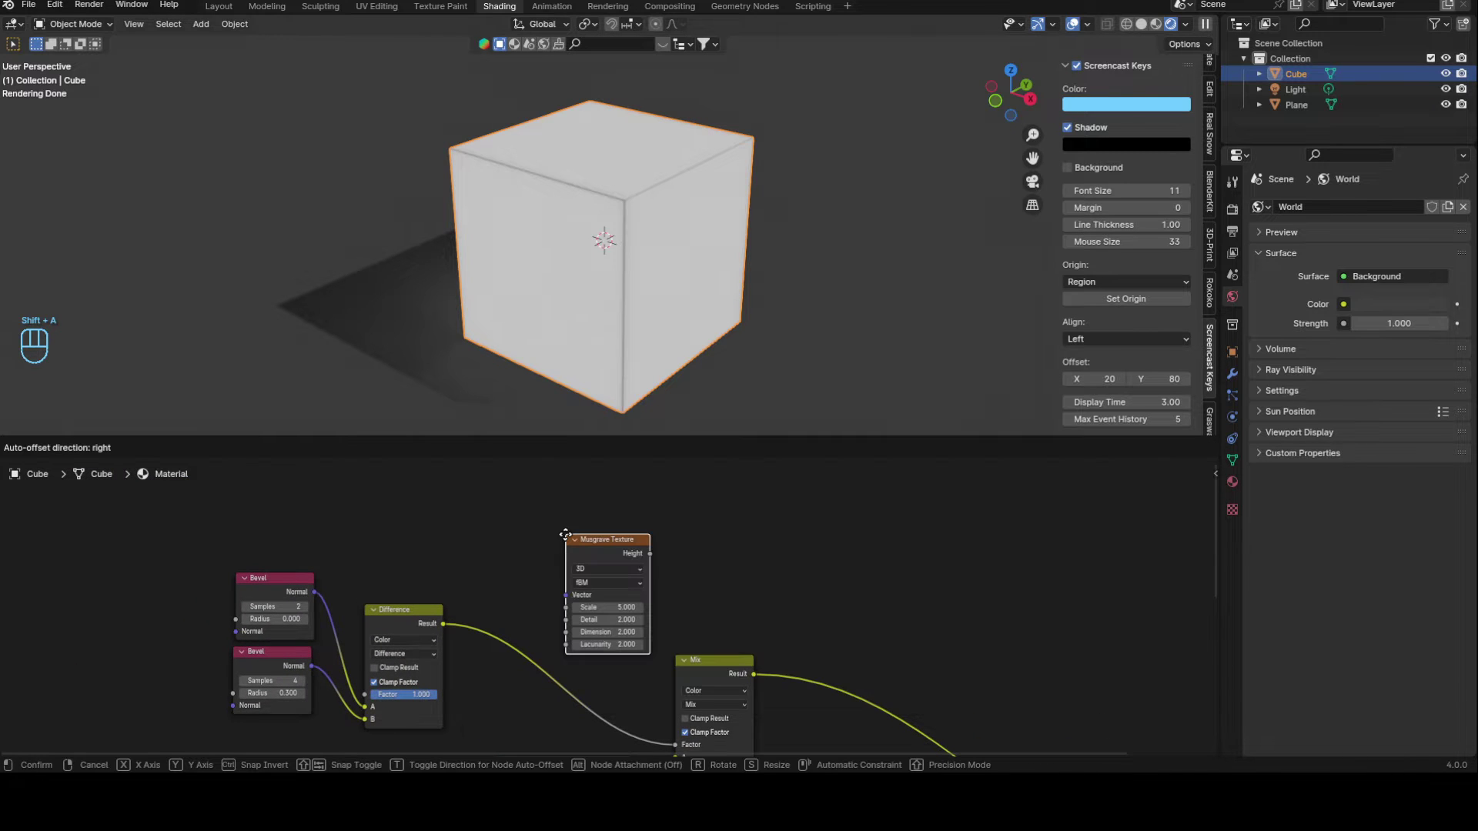
left_click(536, 478)
Step: Give the Musgrave Texture a Texture Coordinate node without Mapping, using Object coordinates for its vector
key("ctrl+t")
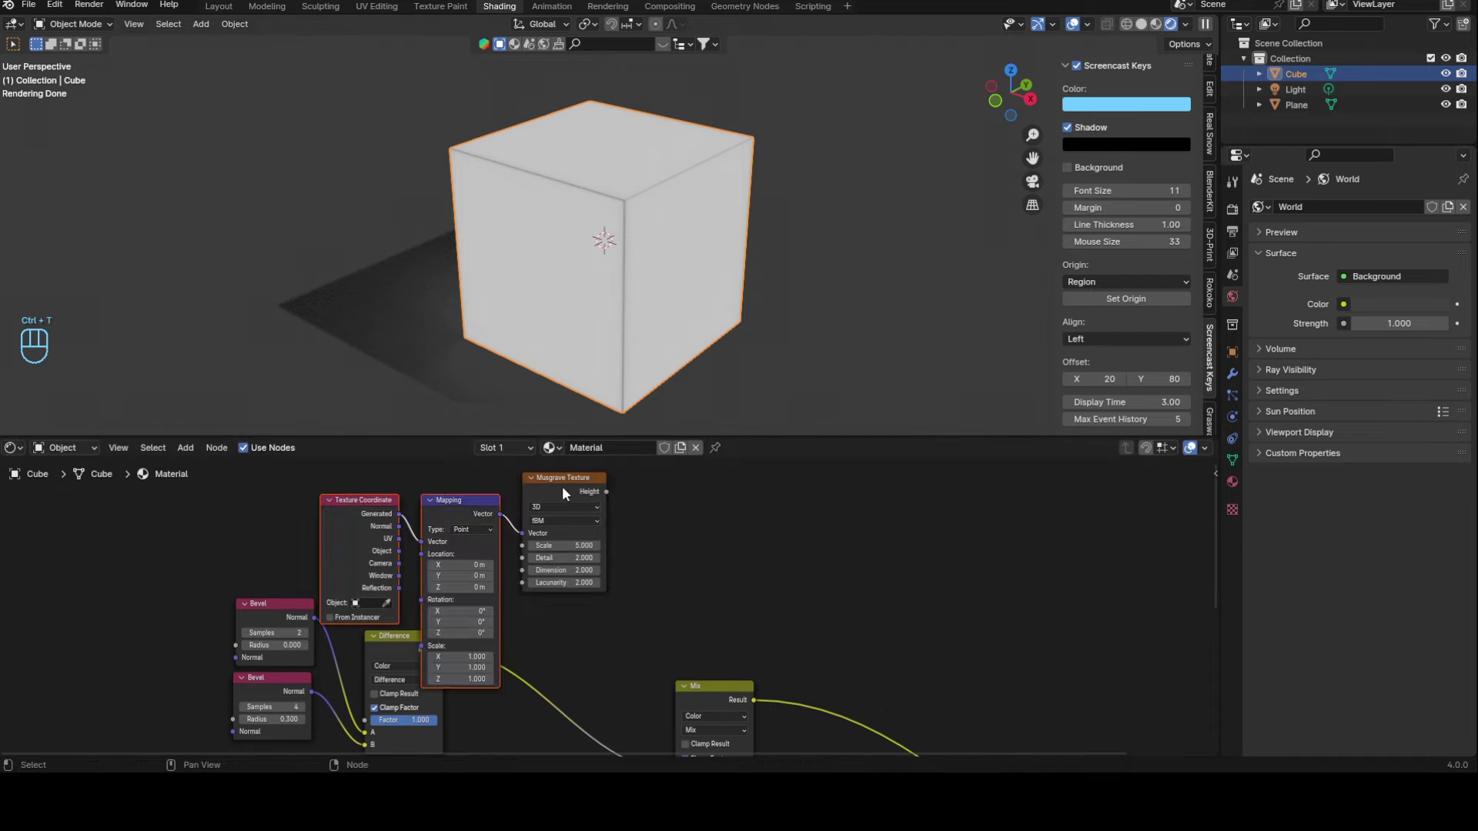
left_click(432, 503)
key("Delete")
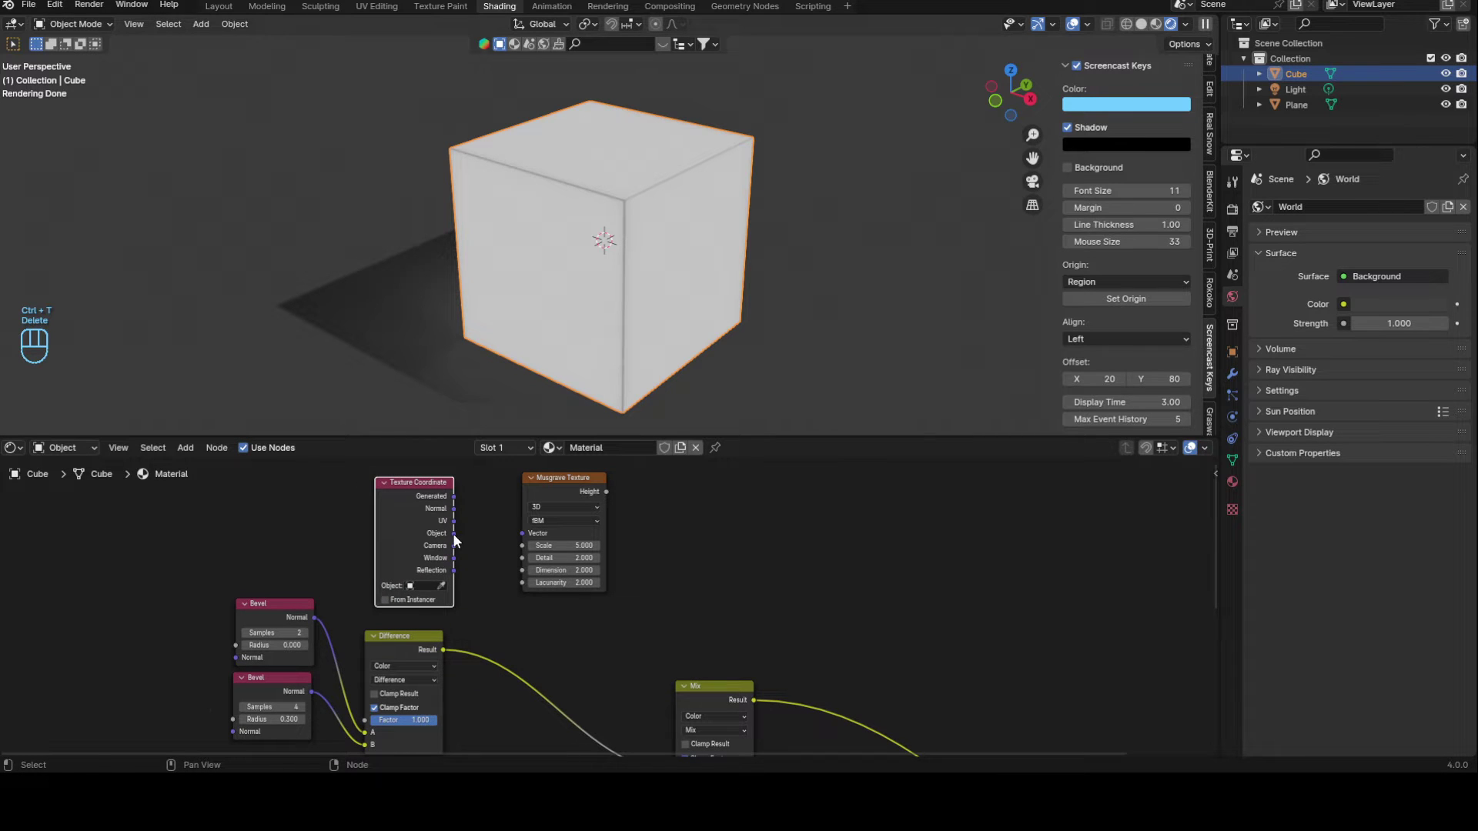
left_click_drag(453, 534, 524, 533)
scroll(616, 562, "up", 2)
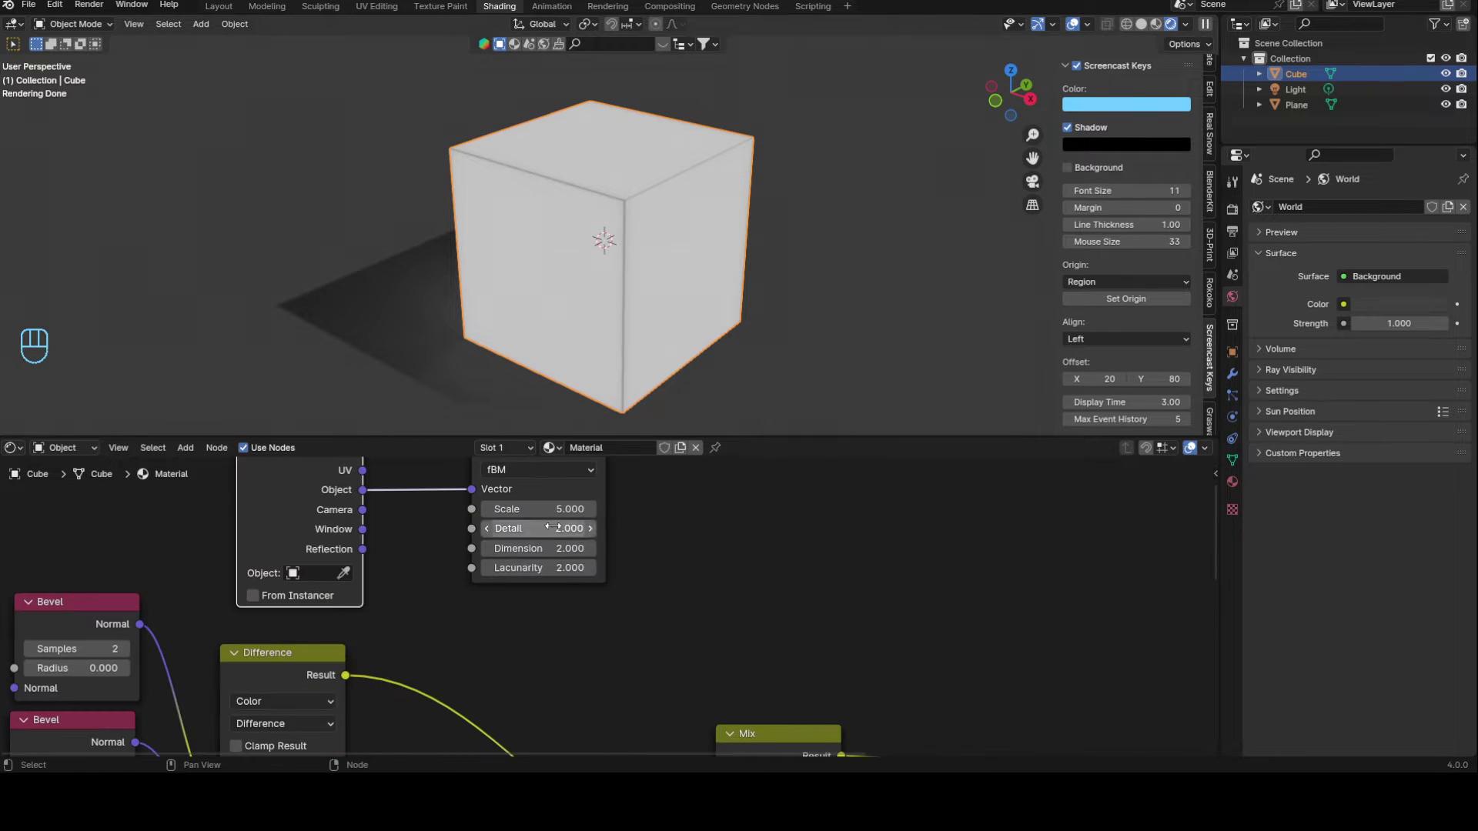
Step: Connect the Musgrave Texture's height to input B of the Mix node and move the Mix node aside to make room
scroll(566, 542, "down", 4)
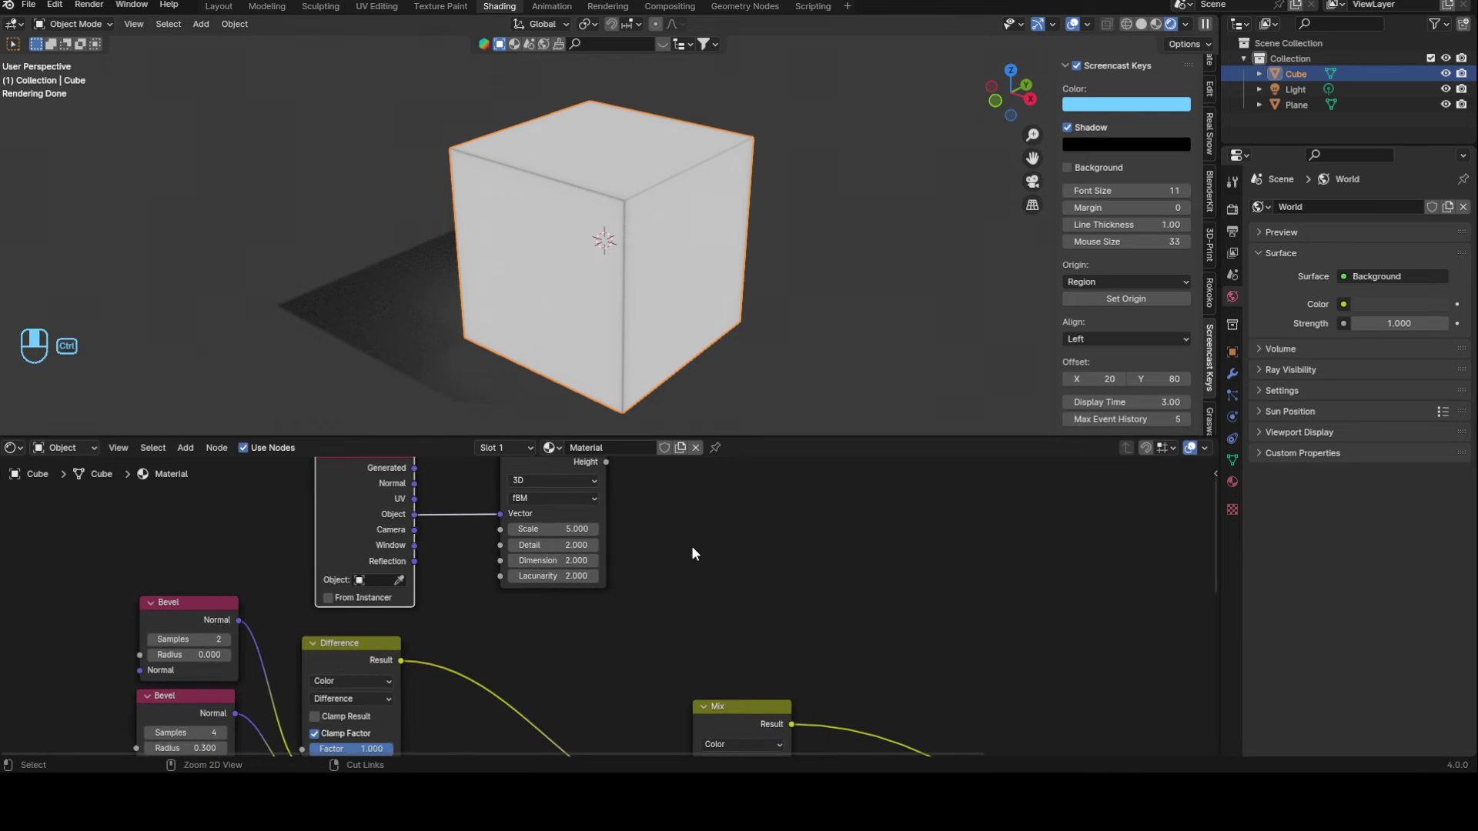
left_click_drag(512, 462, 580, 660)
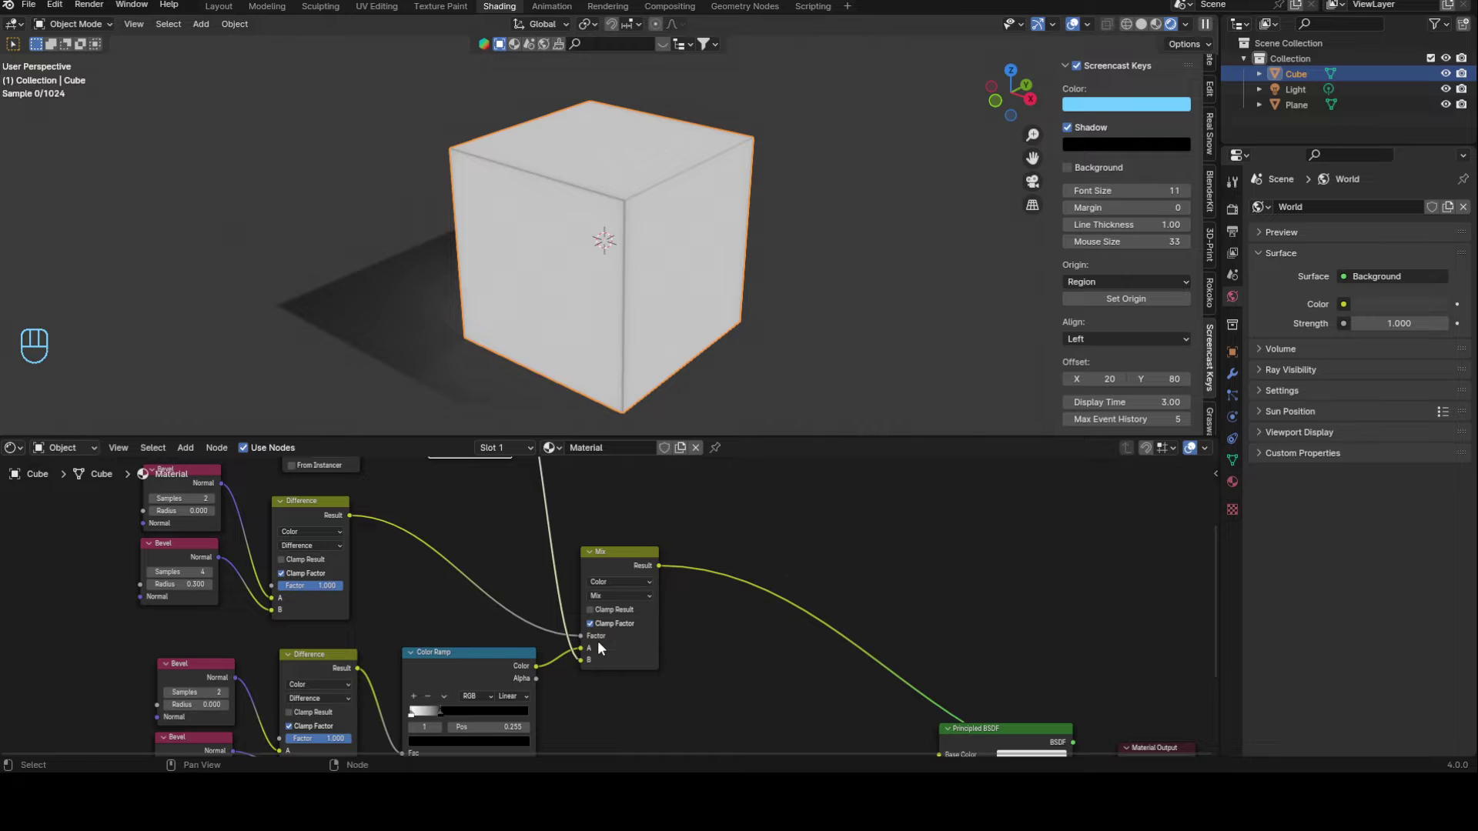
left_click_drag(616, 566, 681, 564)
Step: Duplicate the Color Ramp and insert the copy between the Musgrave Texture and input B of the Mix node
left_click(479, 672)
key("shift+d")
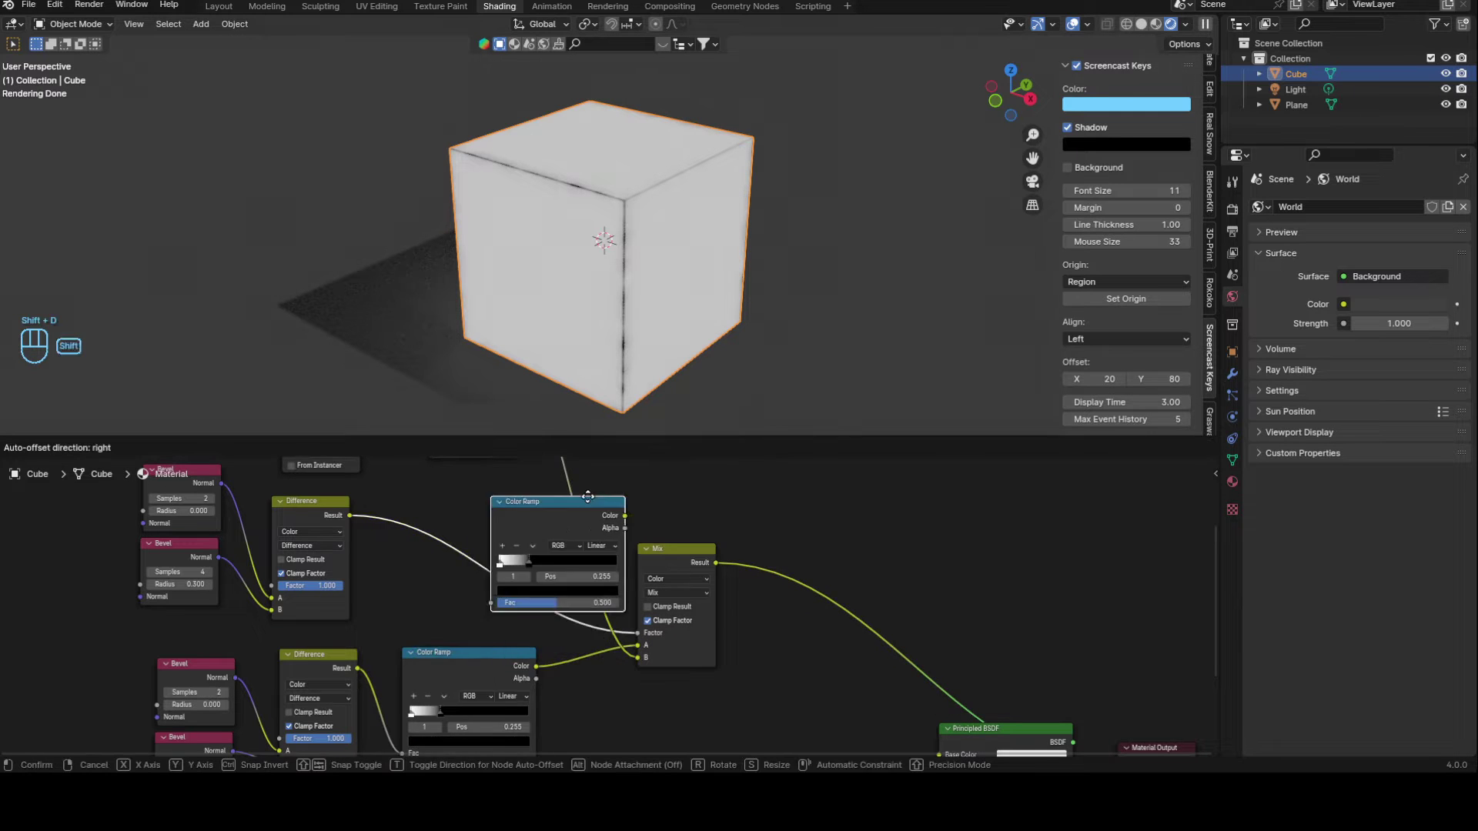
left_click(695, 577)
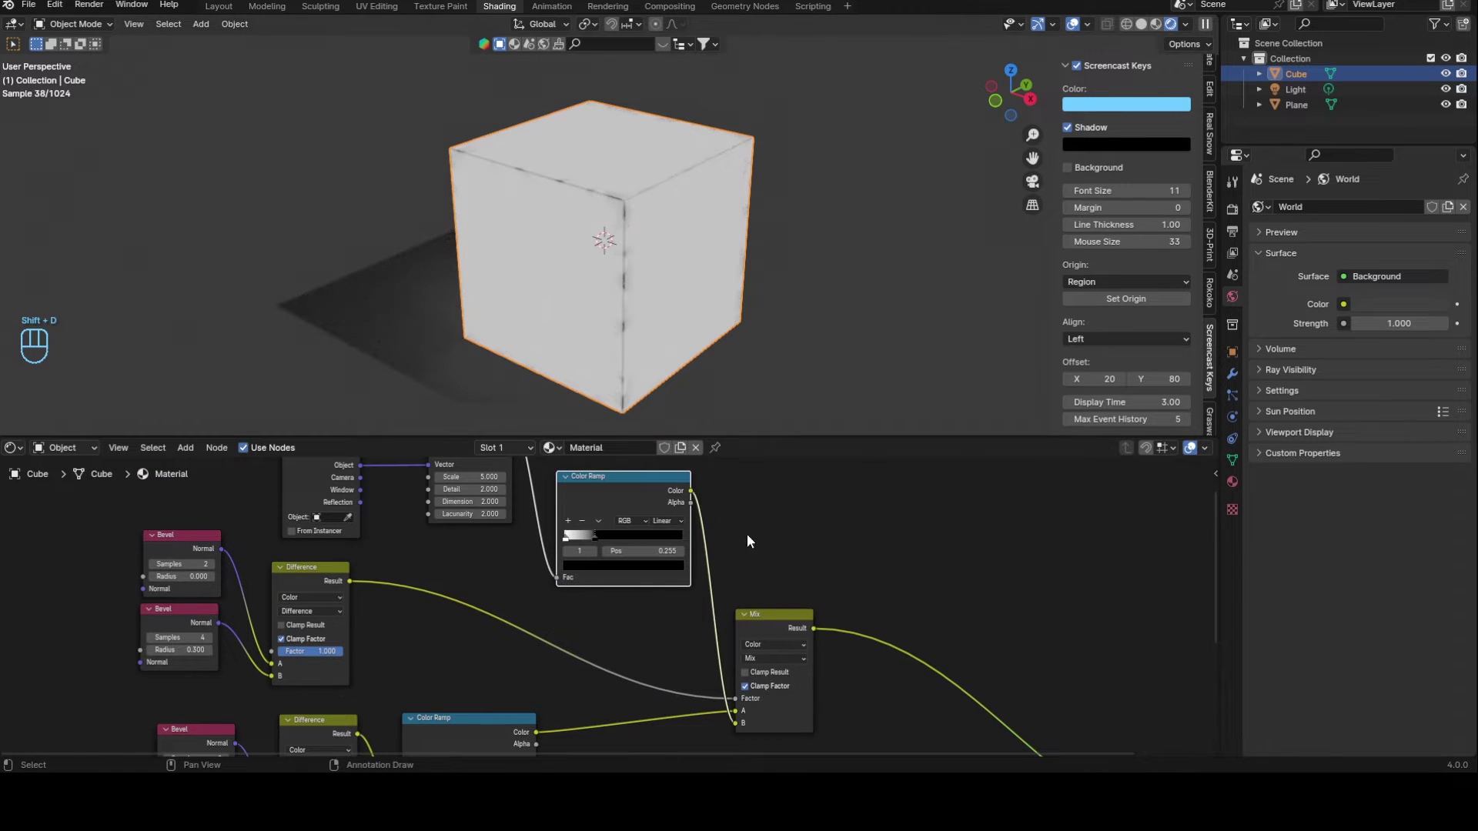
Step: Flip the Musgrave Color Ramp, move its black stop to the start and its white stop to about 0.805
scroll(726, 584, "up", 2)
left_click(561, 578)
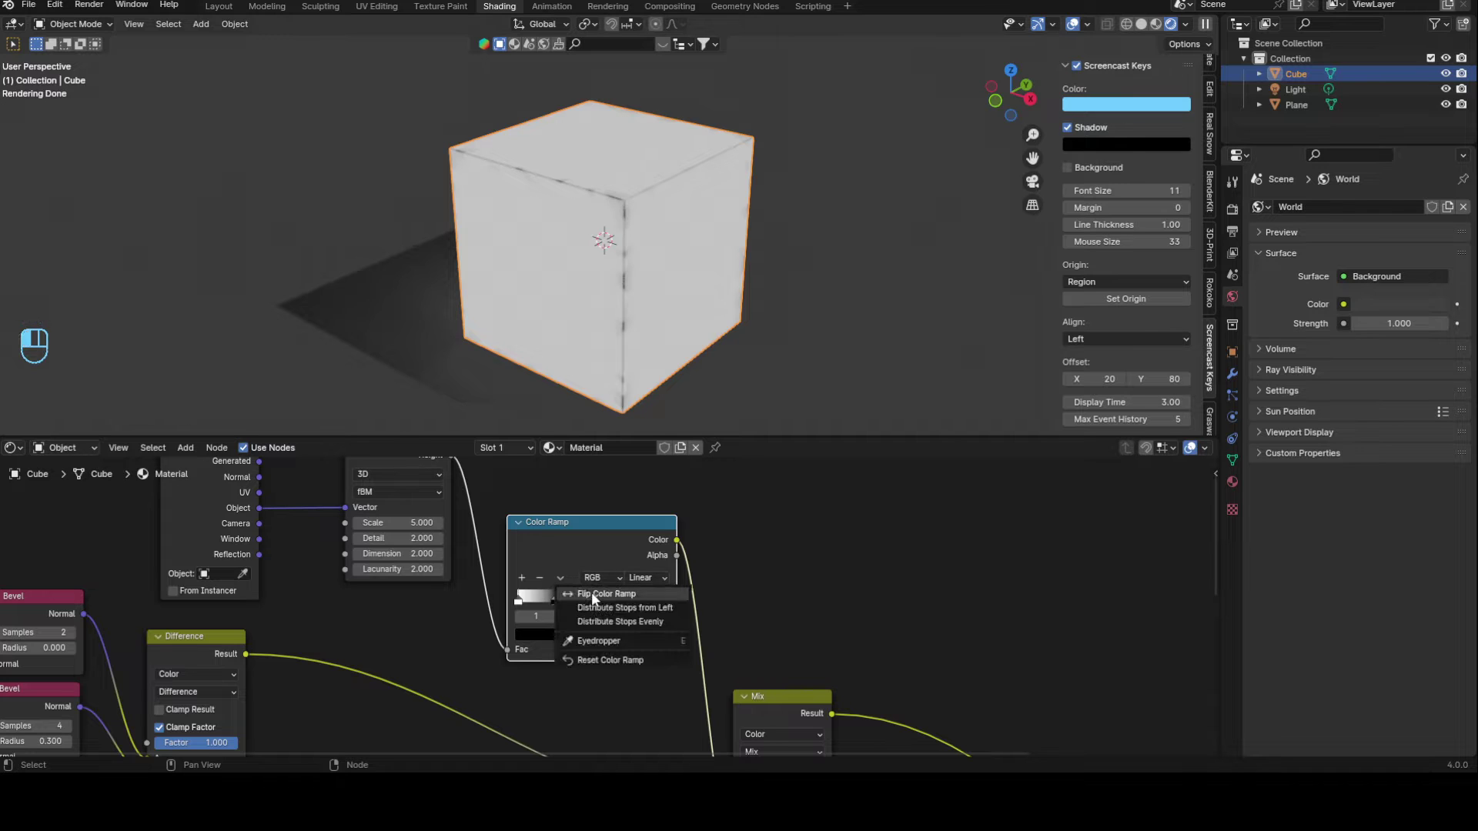
left_click(591, 592)
left_click_drag(616, 594, 477, 589)
left_click_drag(661, 594, 633, 592)
middle_click_drag(625, 271, 724, 325)
middle_click_drag(892, 600, 758, 525)
middle_click_drag(758, 525, 801, 571, "ctrl")
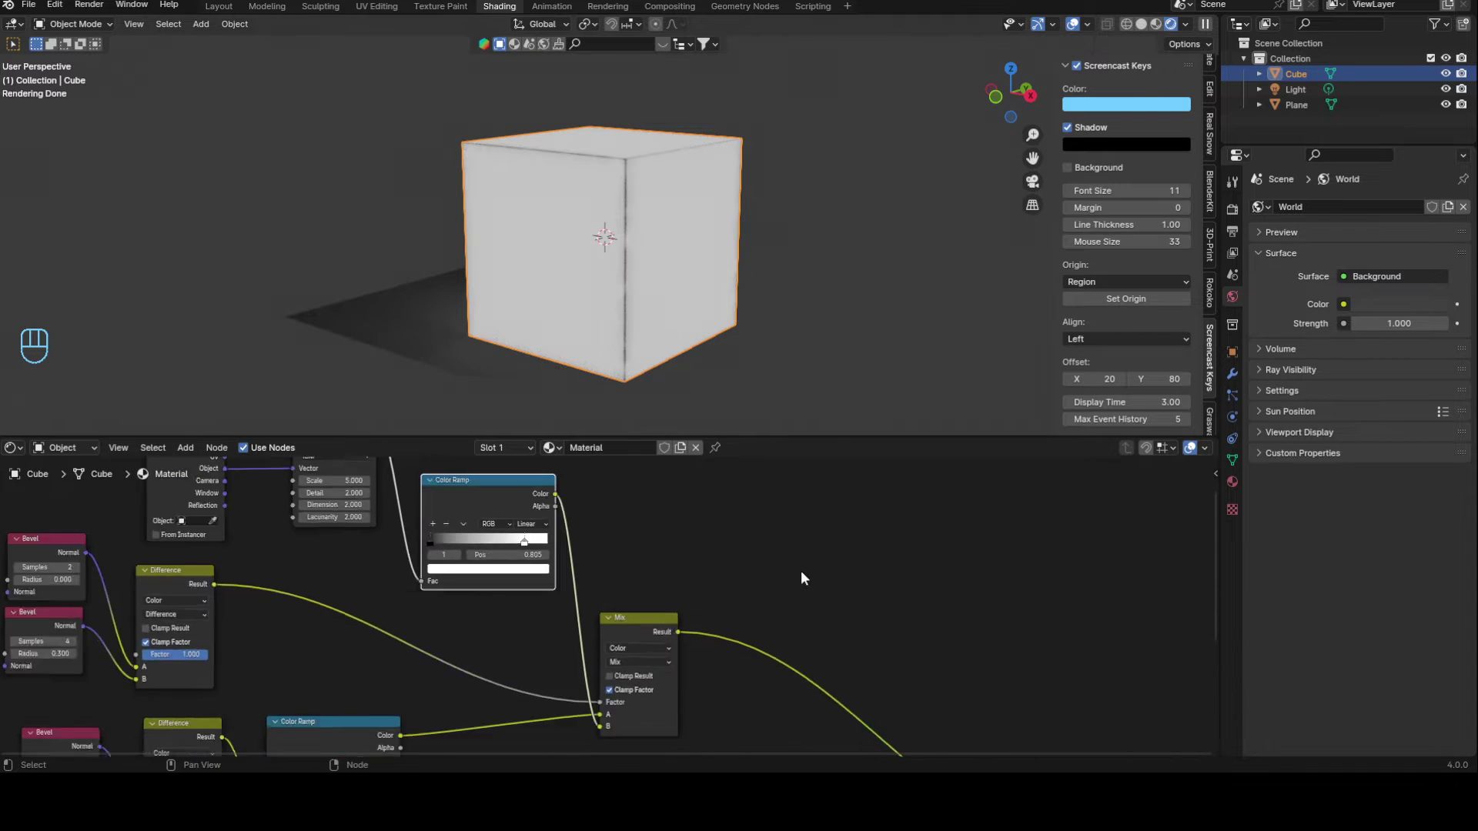
Step: Reconnect the Principled BSDF to the Material Output and feed the Mix result into its Base Color
scroll(800, 570, "down", 2)
middle_click_drag(970, 750, 834, 656)
left_click(719, 674, "ctrl+shift")
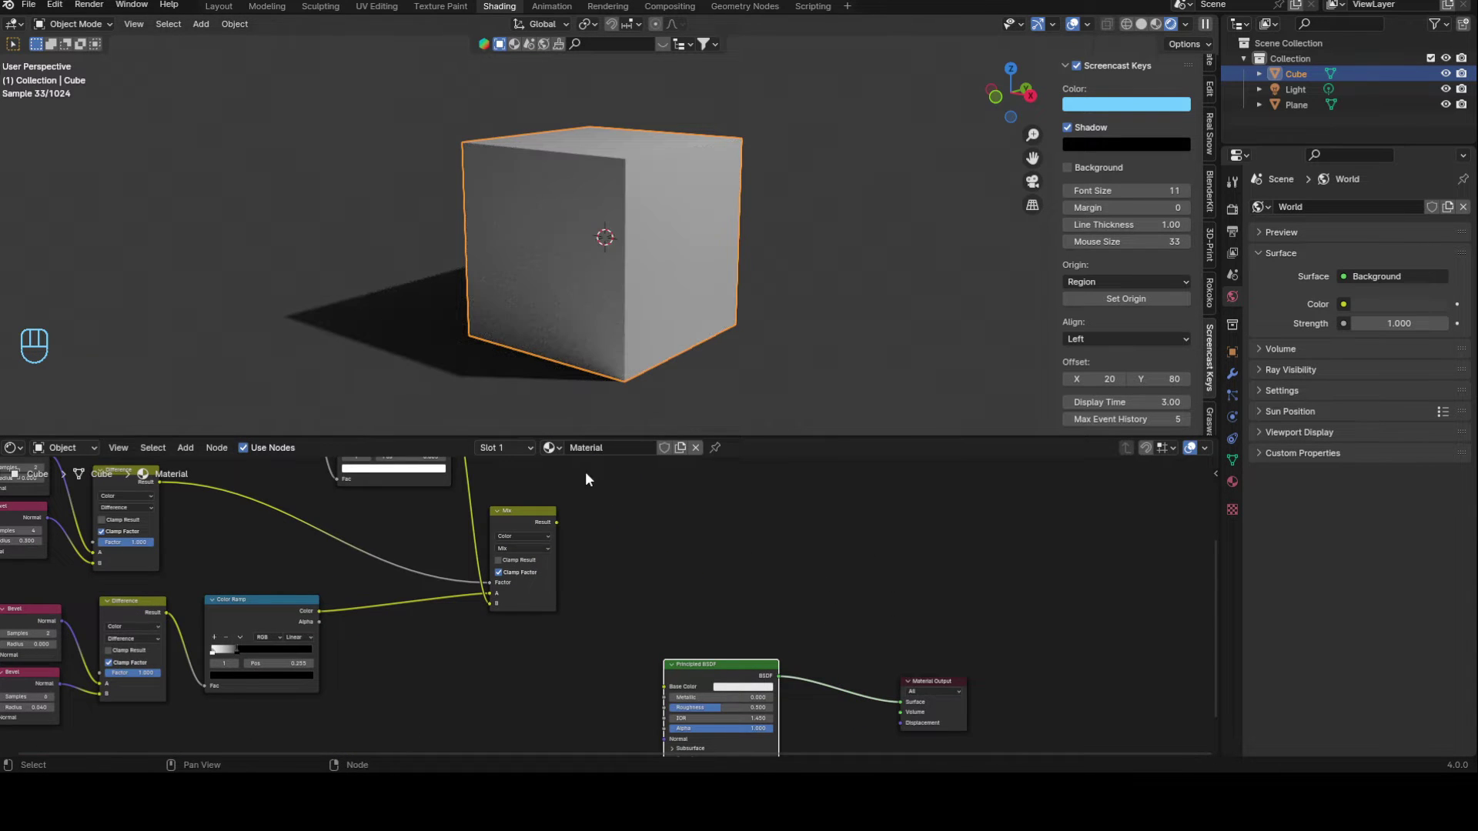
mouse_move(554, 524)
left_mouse_down()
mouse_move(649, 719)
mouse_move(666, 687)
left_mouse_up()
left_click_drag(733, 667, 784, 655)
Step: Deselect the cube and examine its shaded edges up close
middle_click_drag(697, 231, 605, 241, "ctrl")
left_click(845, 199)
middle_click_drag(693, 307, 710, 261, "ctrl")
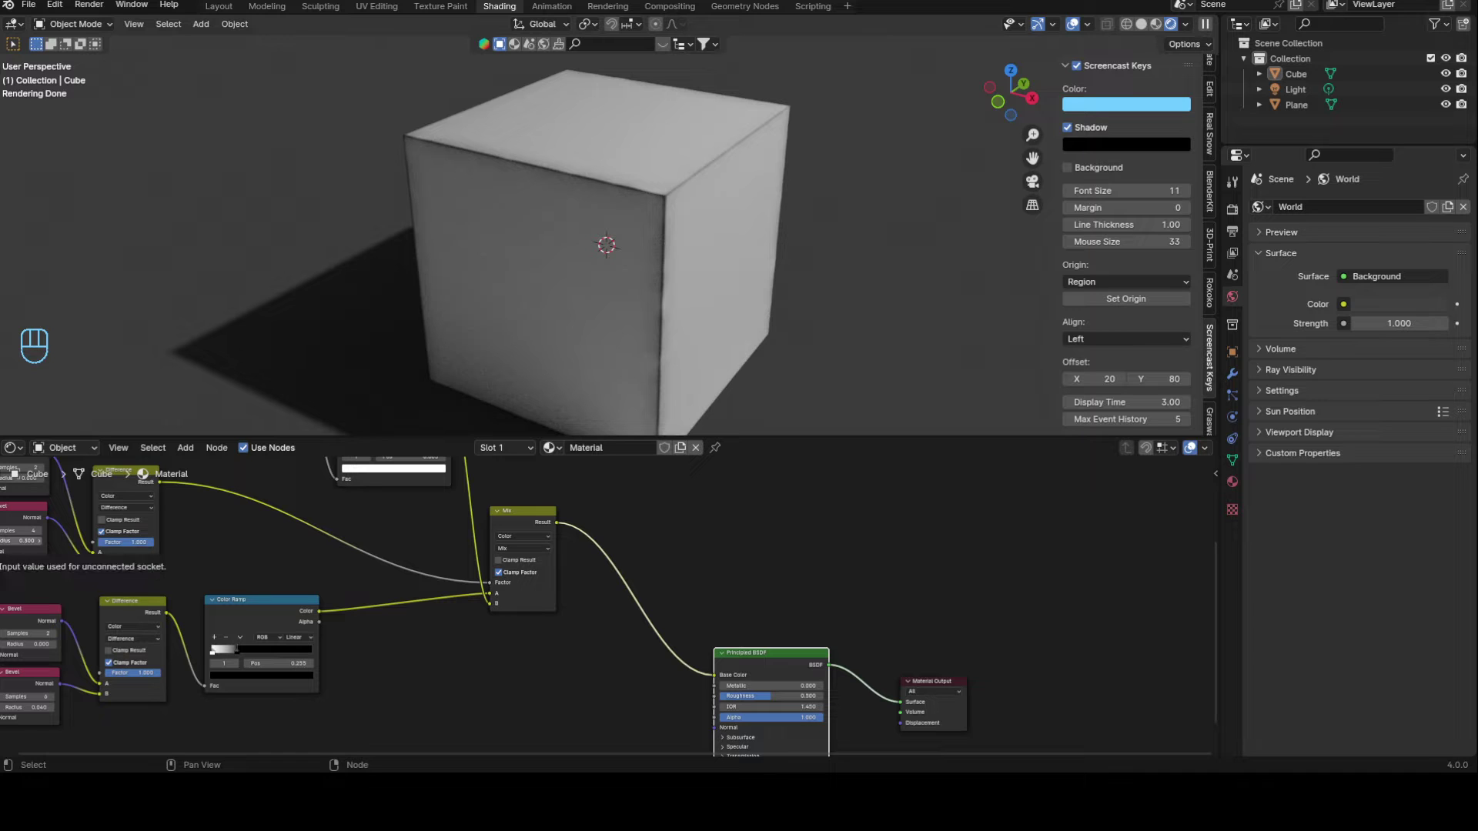
Step: Duplicate the Mix node and insert the copy between the Mix result and the Principled BSDF's Base Color
middle_click_drag(756, 664, 633, 671)
key("shift+d")
left_click(555, 566)
scroll(597, 580, "up", 3)
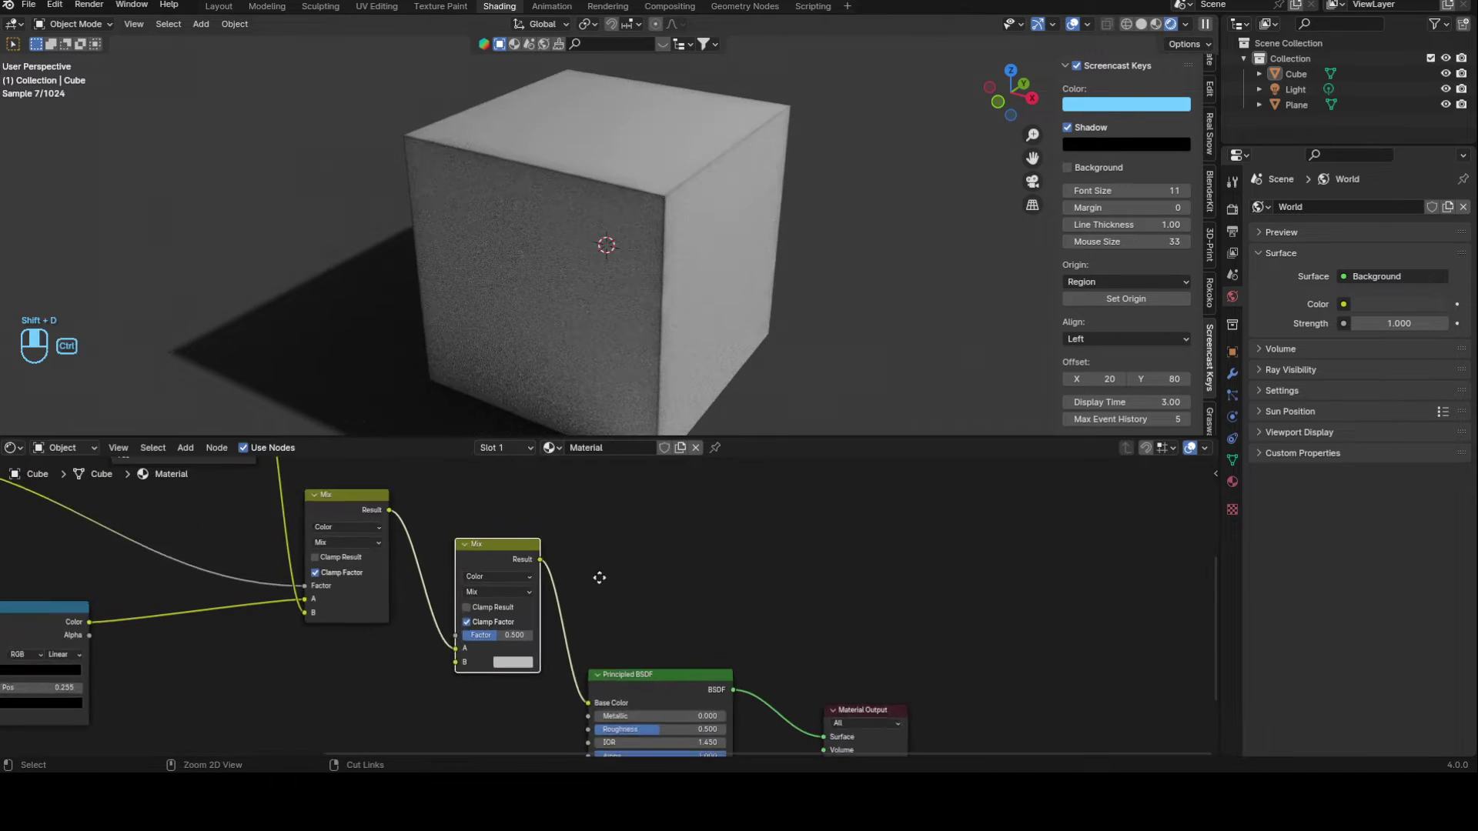
middle_click_drag(516, 646, 628, 620, "shift")
Step: Set the new Mix node to Darken blending with a factor of 0.65
left_click(560, 557)
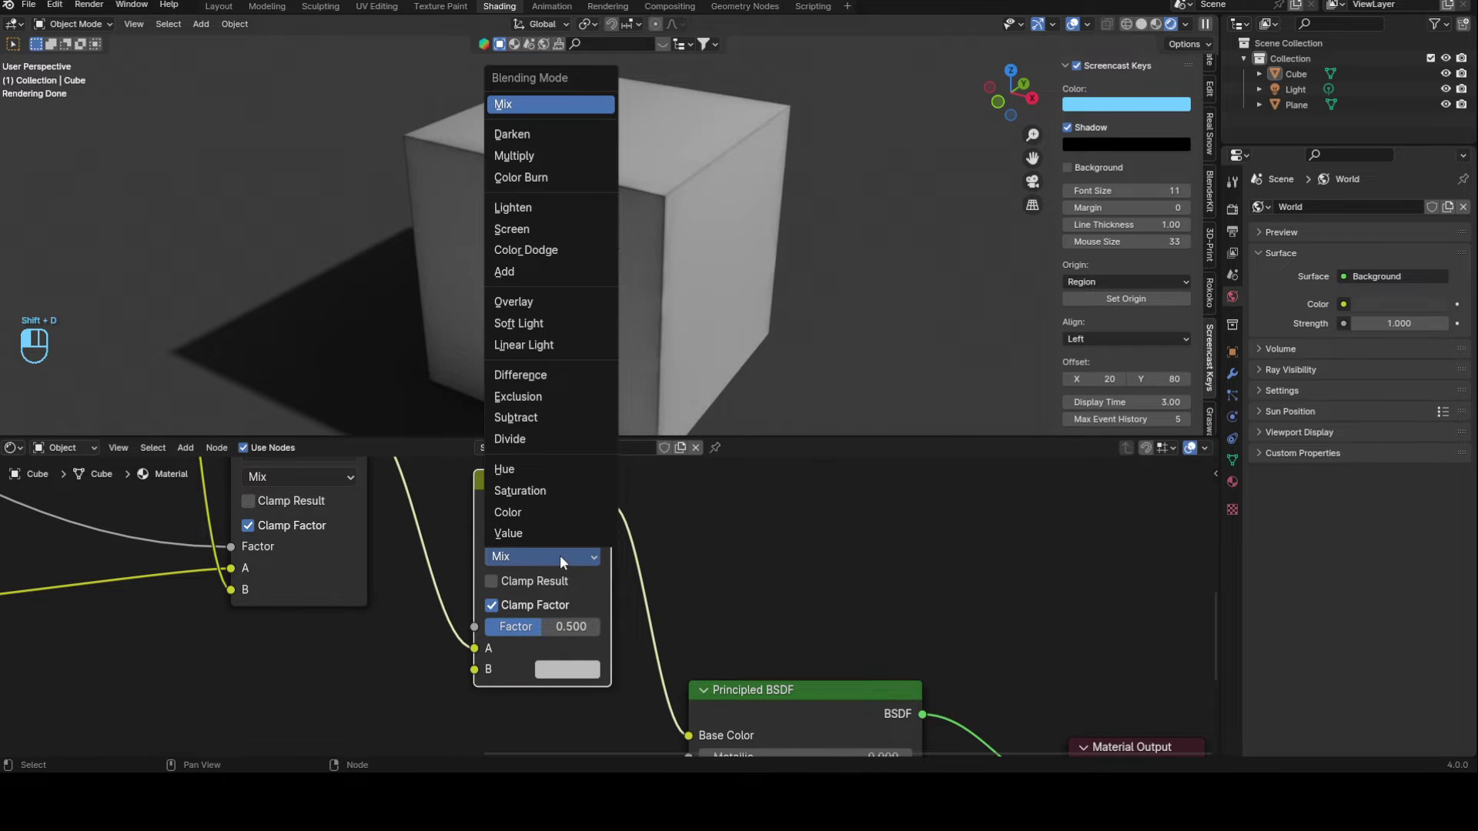
left_click(529, 135)
scroll(566, 598, "up", 2)
double_click(602, 585)
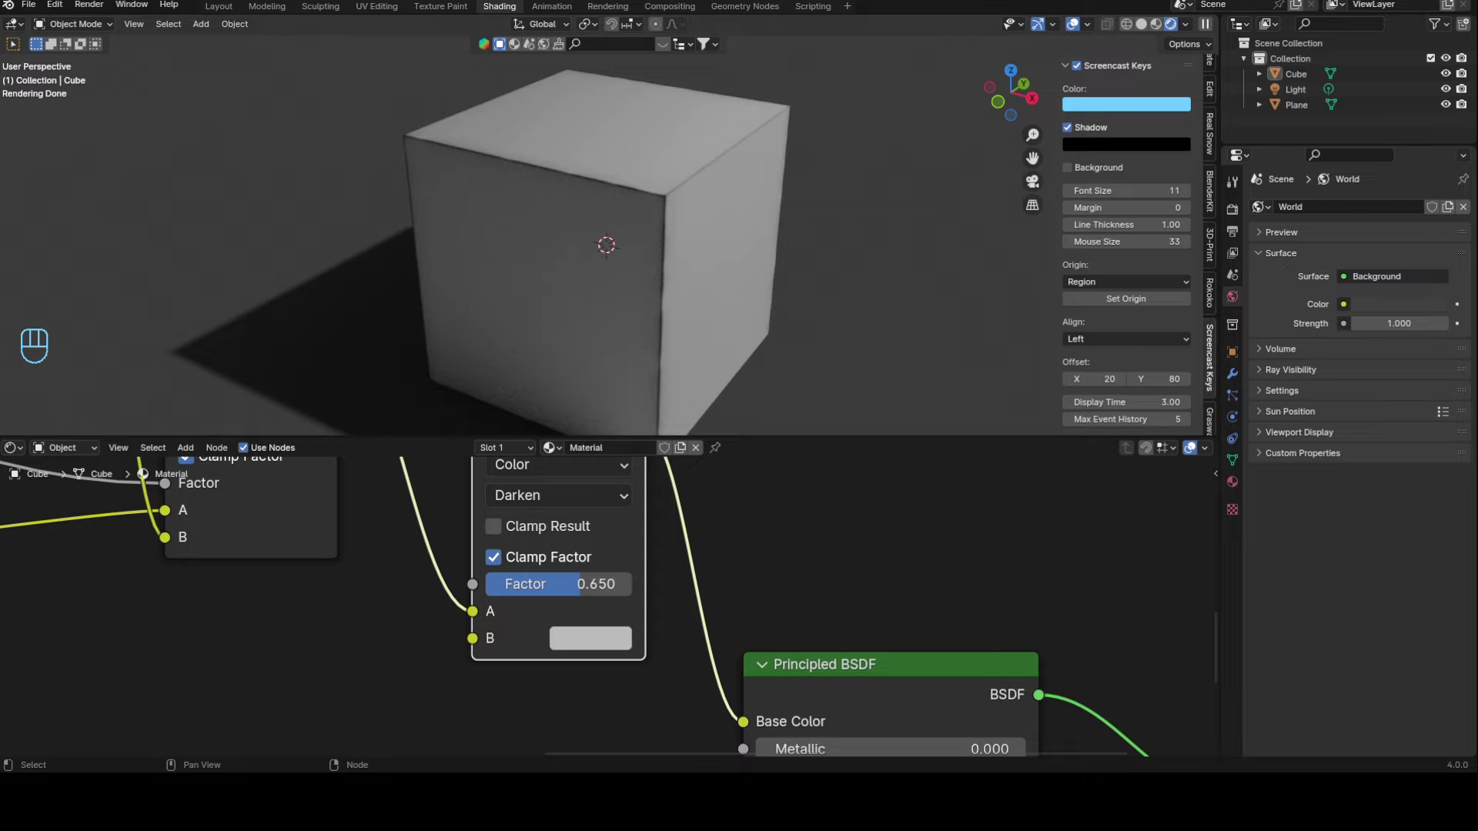
Step: Arrange the Principled BSDF and Material Output nodes in a row beside the Darken node
scroll(378, 661, "down", 4)
middle_click_drag(379, 660, 458, 663)
left_click_drag(925, 662, 892, 507)
scroll(1059, 685, "down", 2)
mouse_move(1043, 579)
left_mouse_down()
mouse_move(1032, 537)
mouse_move(1037, 576)
left_mouse_up()
left_click(1053, 562)
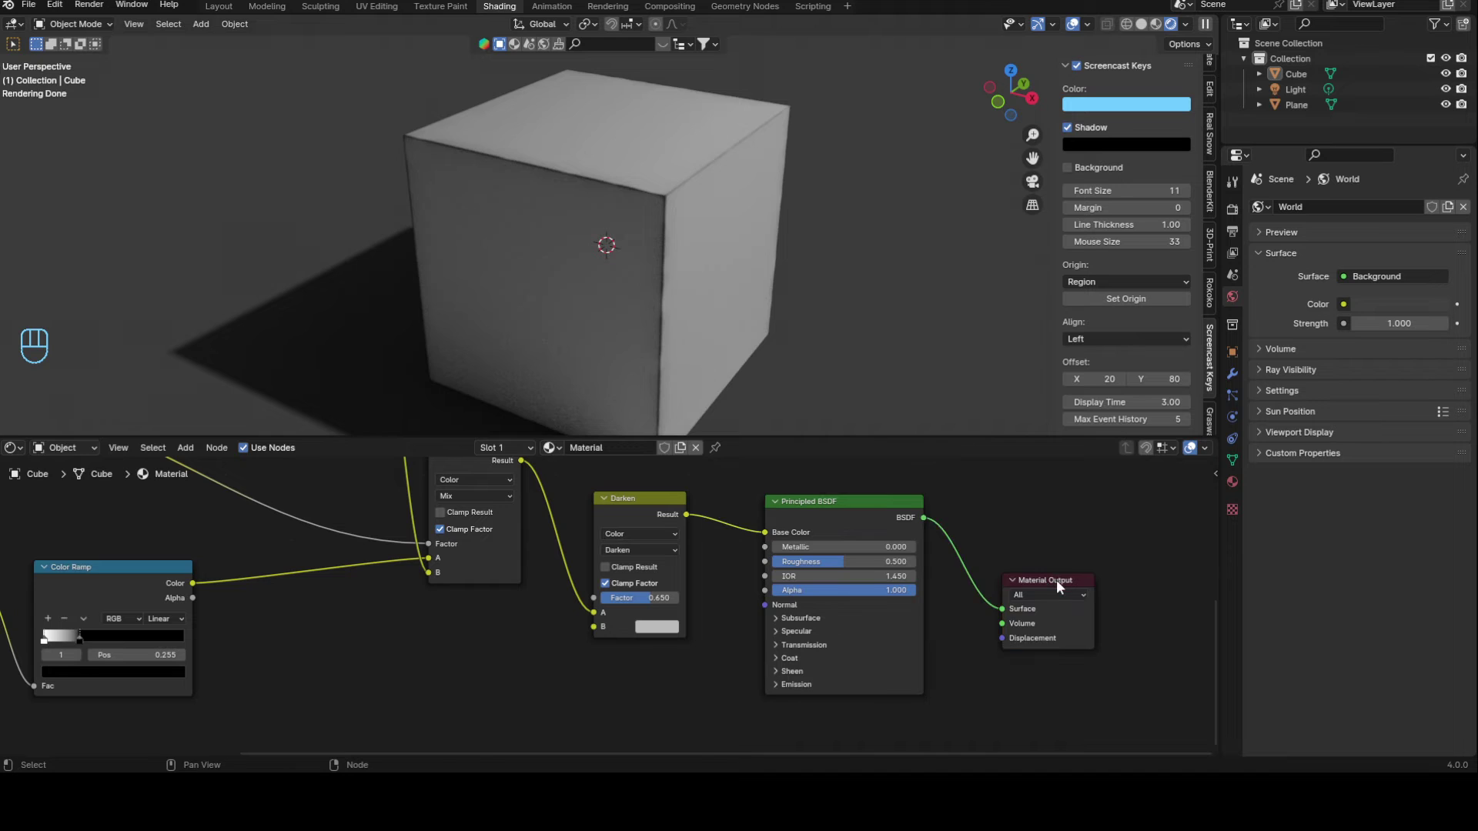
Step: Add an Ambient Occlusion node in the empty area below the Mix node
middle_click_drag(399, 586, 478, 635)
key("shift+a")
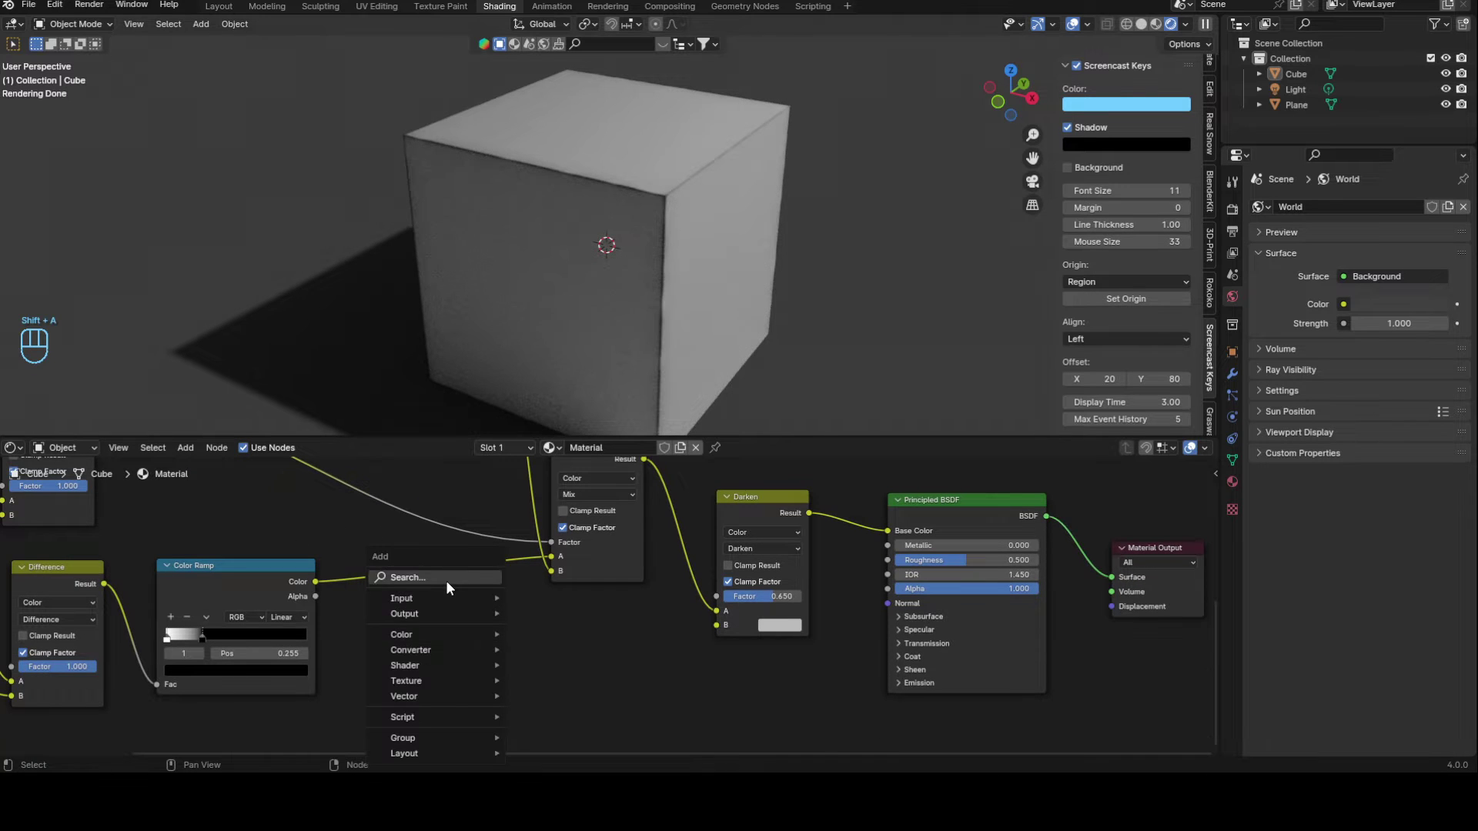
left_click(446, 581)
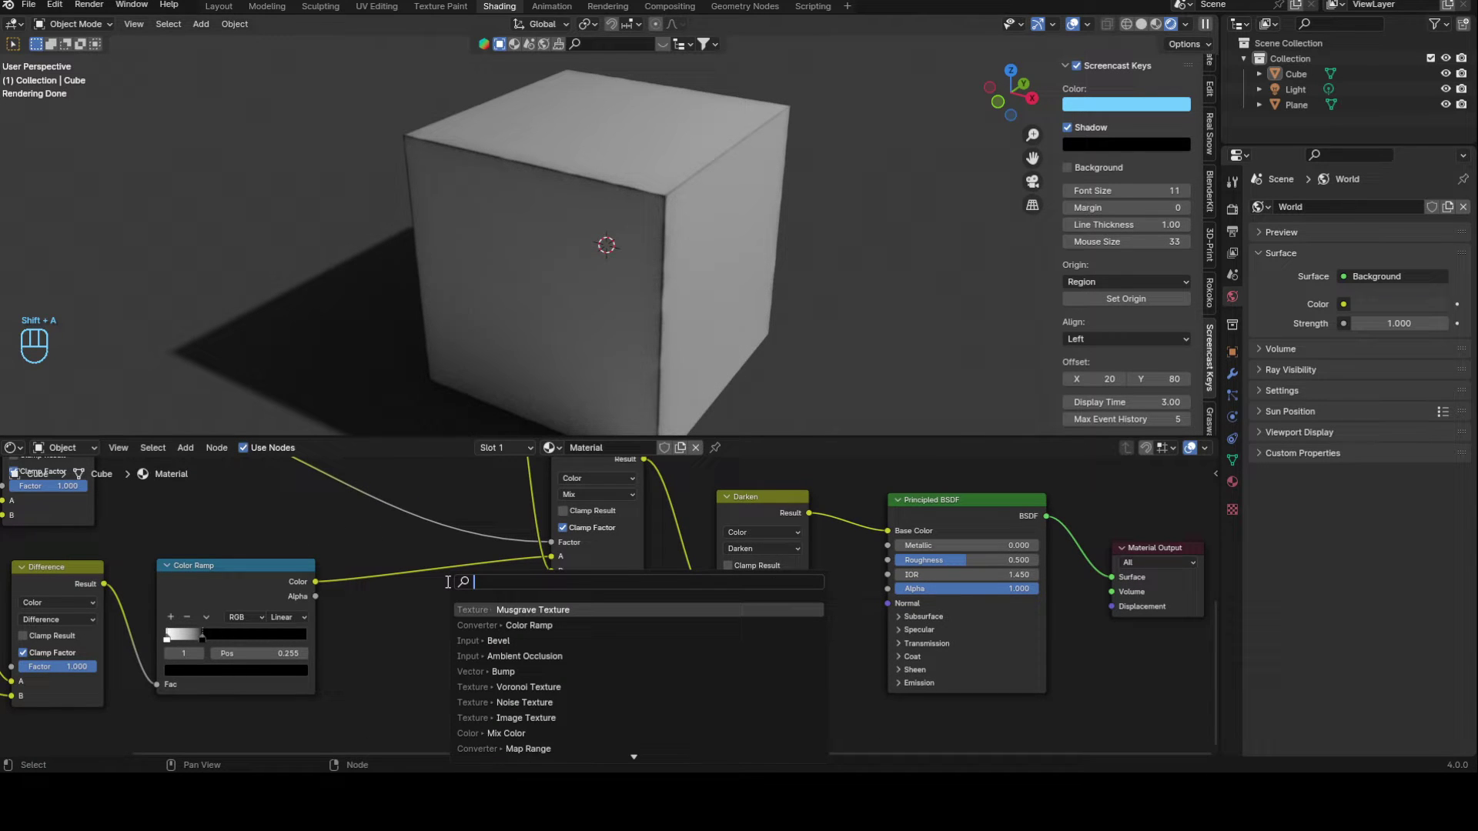
type("a")
key("Return")
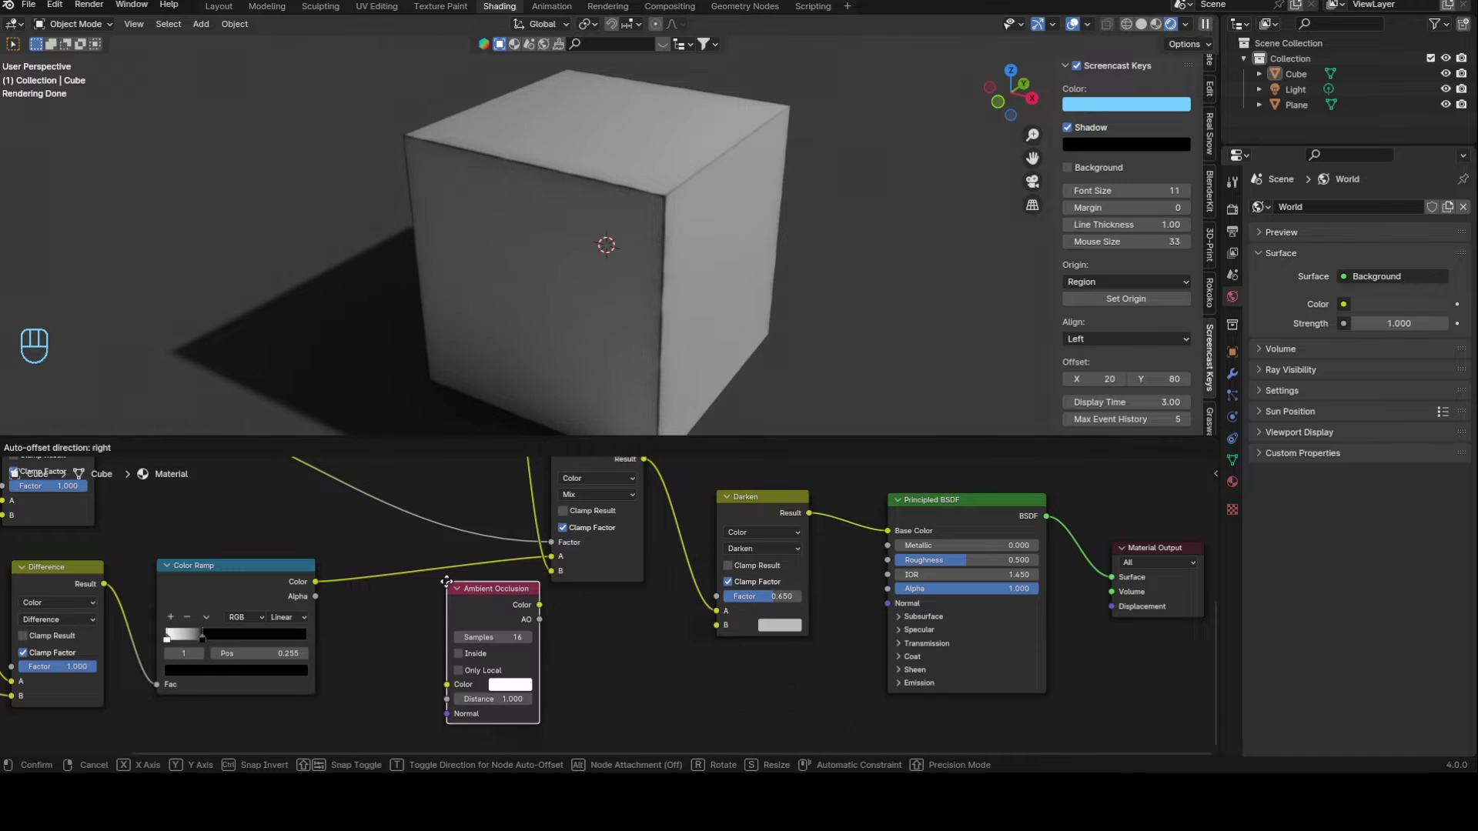
left_click(446, 631)
scroll(535, 614, "up", 2)
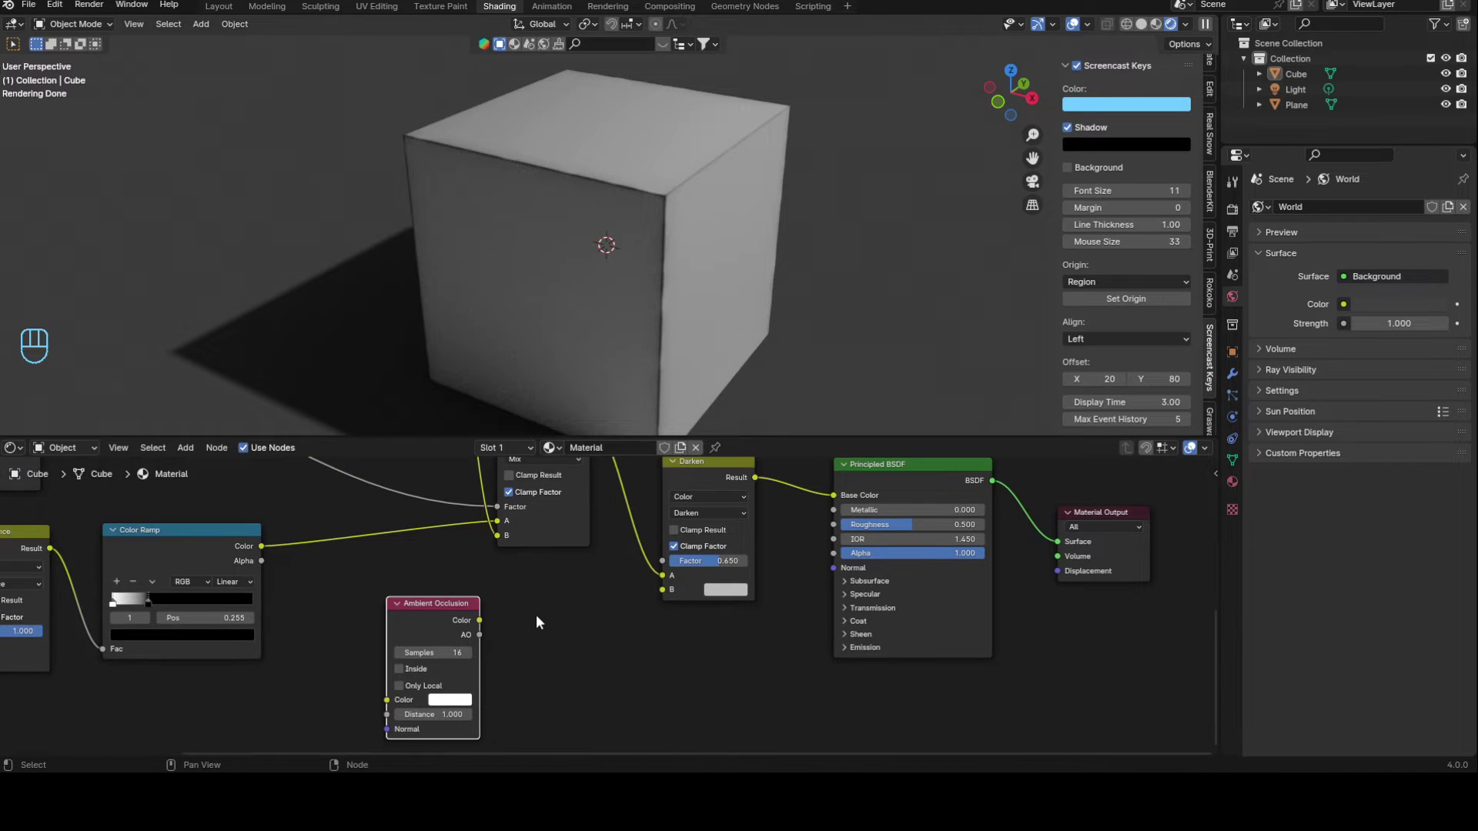
key("shift+a")
left_click(512, 583)
type("col")
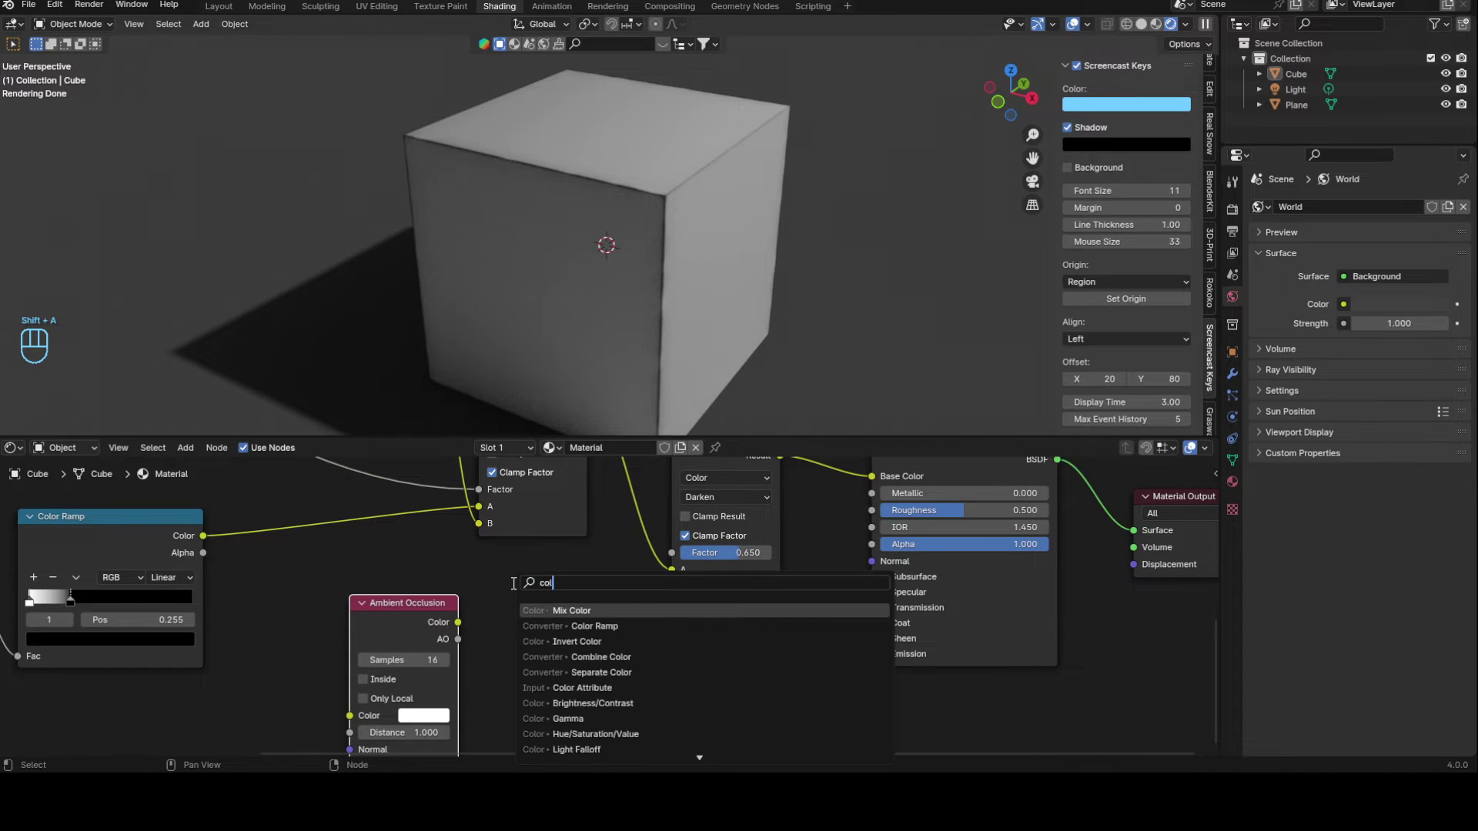
key("Escape")
Step: Duplicate the Color Ramp that feeds the Mix node, place the copy beside the Ambient Occlusion node and move both nodes clear
scroll(394, 574, "down", 3)
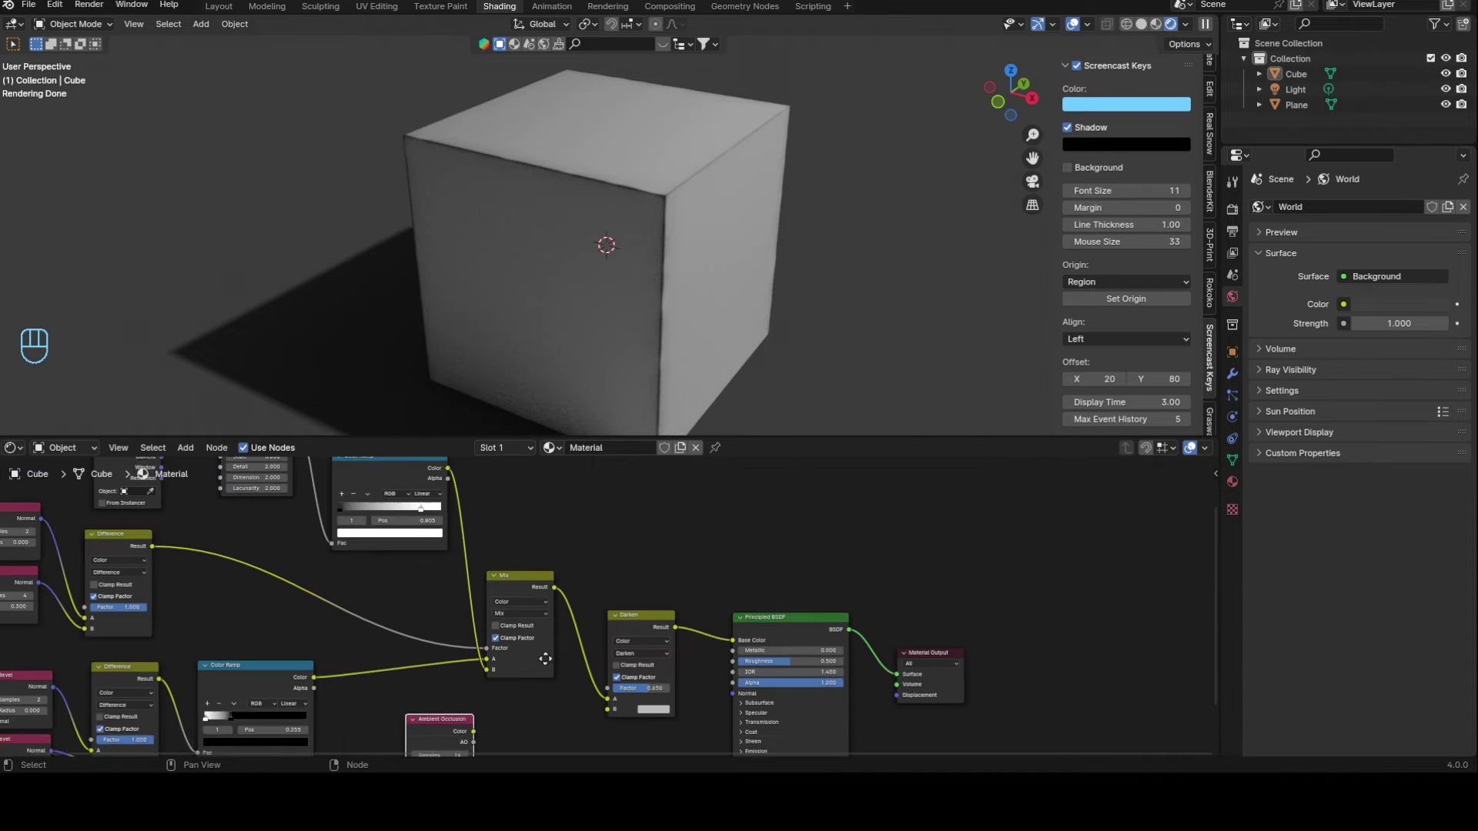
left_click(397, 477)
key("shift+d")
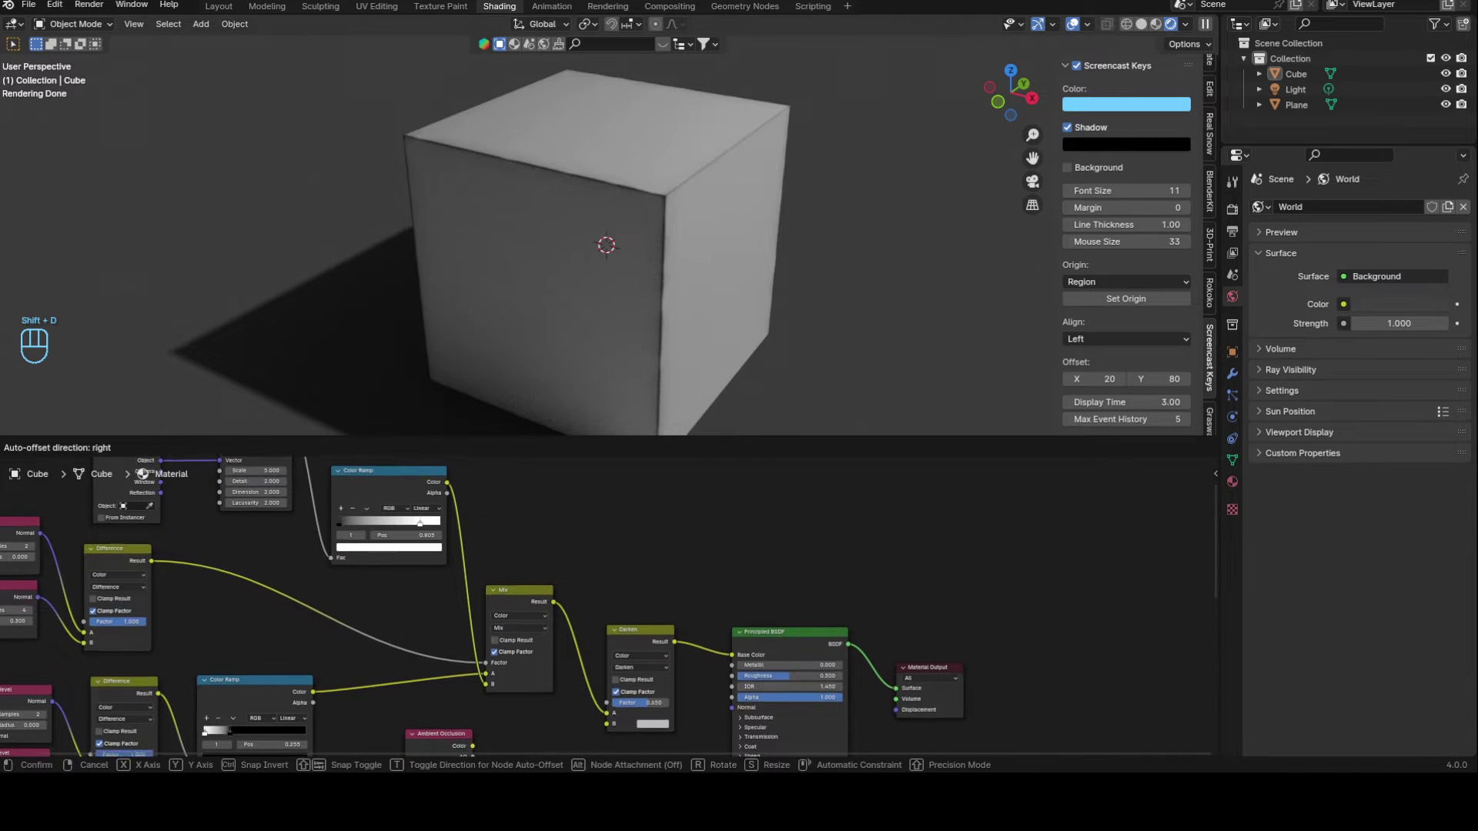
left_click(473, 626)
middle_click_drag(473, 626, 452, 626)
scroll(451, 626, "up", 2)
left_click(417, 608)
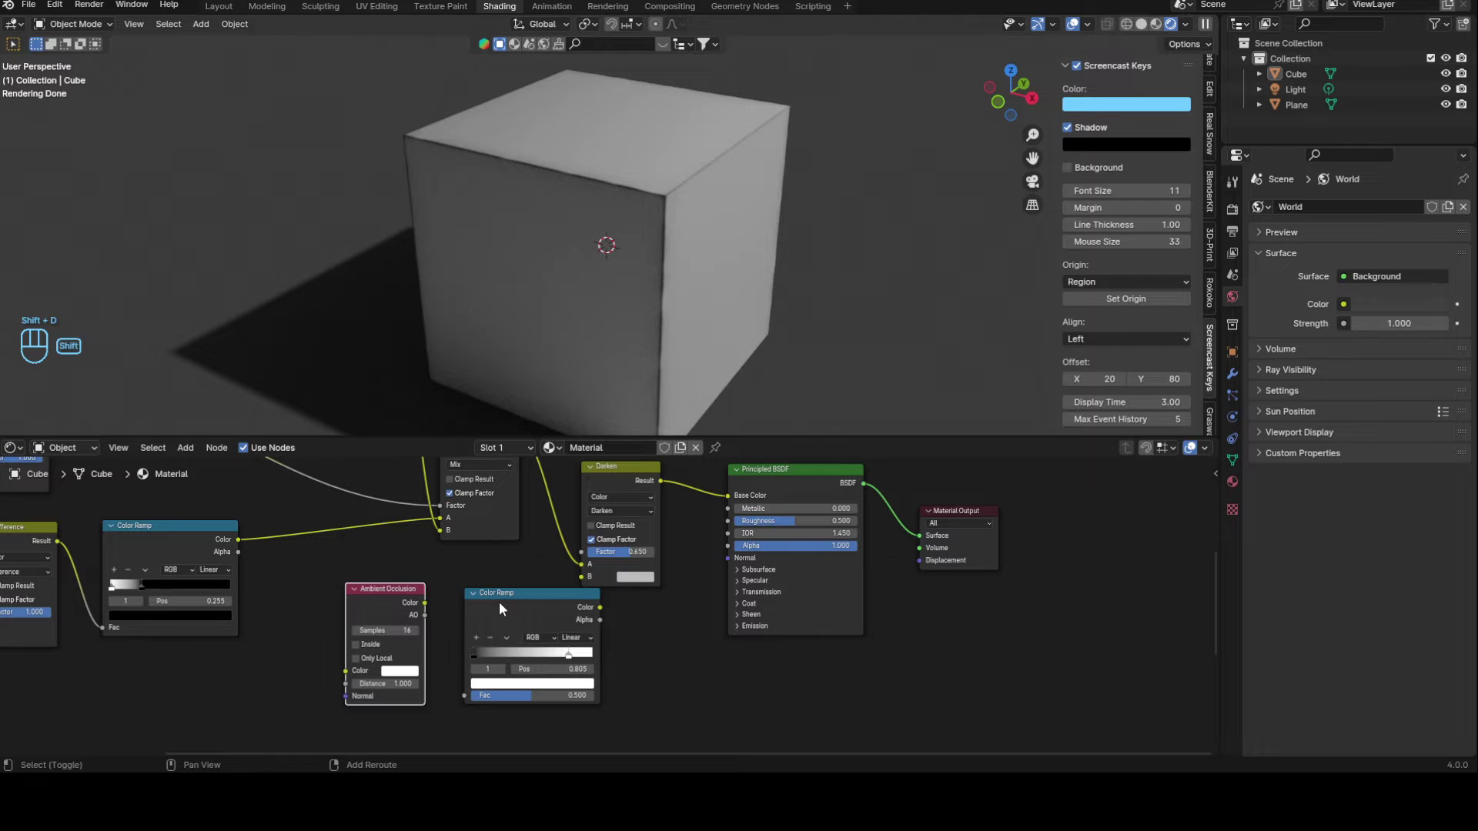
left_click(499, 602, "shift")
left_click_drag(353, 601, 311, 653)
Step: Connect the Ambient Occlusion Color output to the new Color Ramp's Fac input and shift both nodes away from the Darken node
scroll(311, 653, "up", 1)
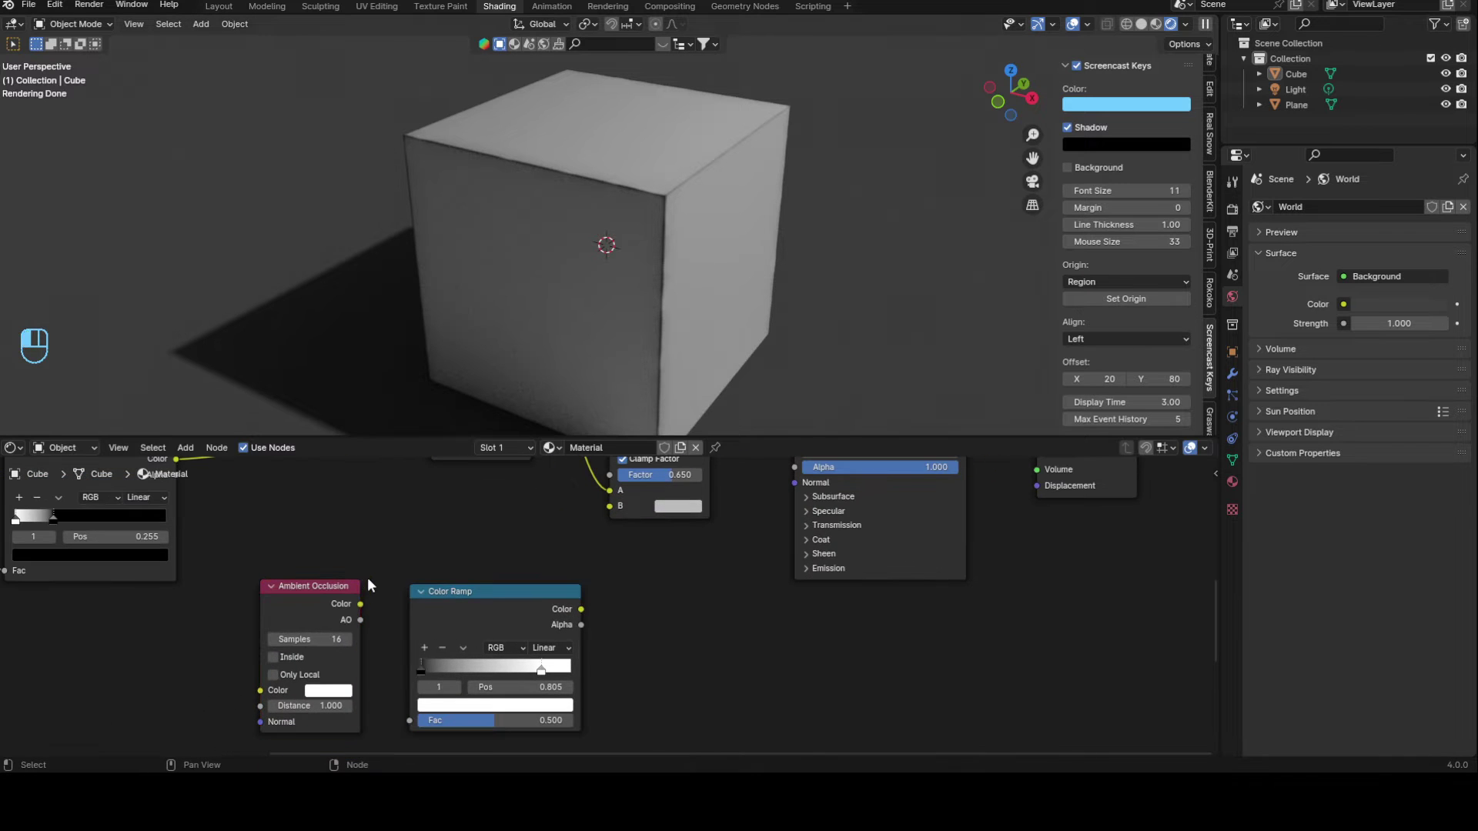
left_click_drag(361, 604, 416, 718)
scroll(487, 621, "down", 3)
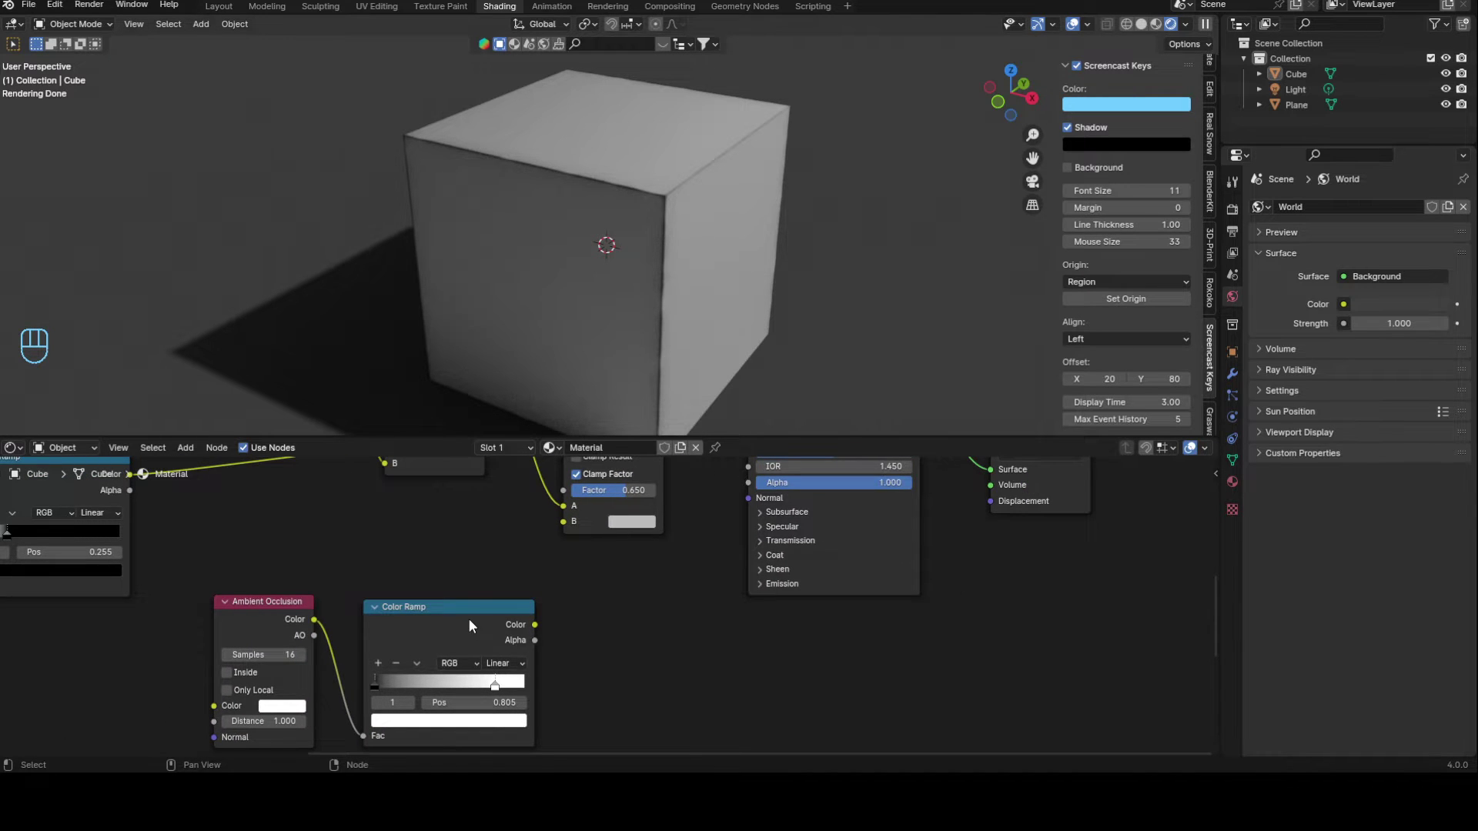
middle_click_drag(475, 649, 586, 619)
left_click_drag(328, 590, 499, 661)
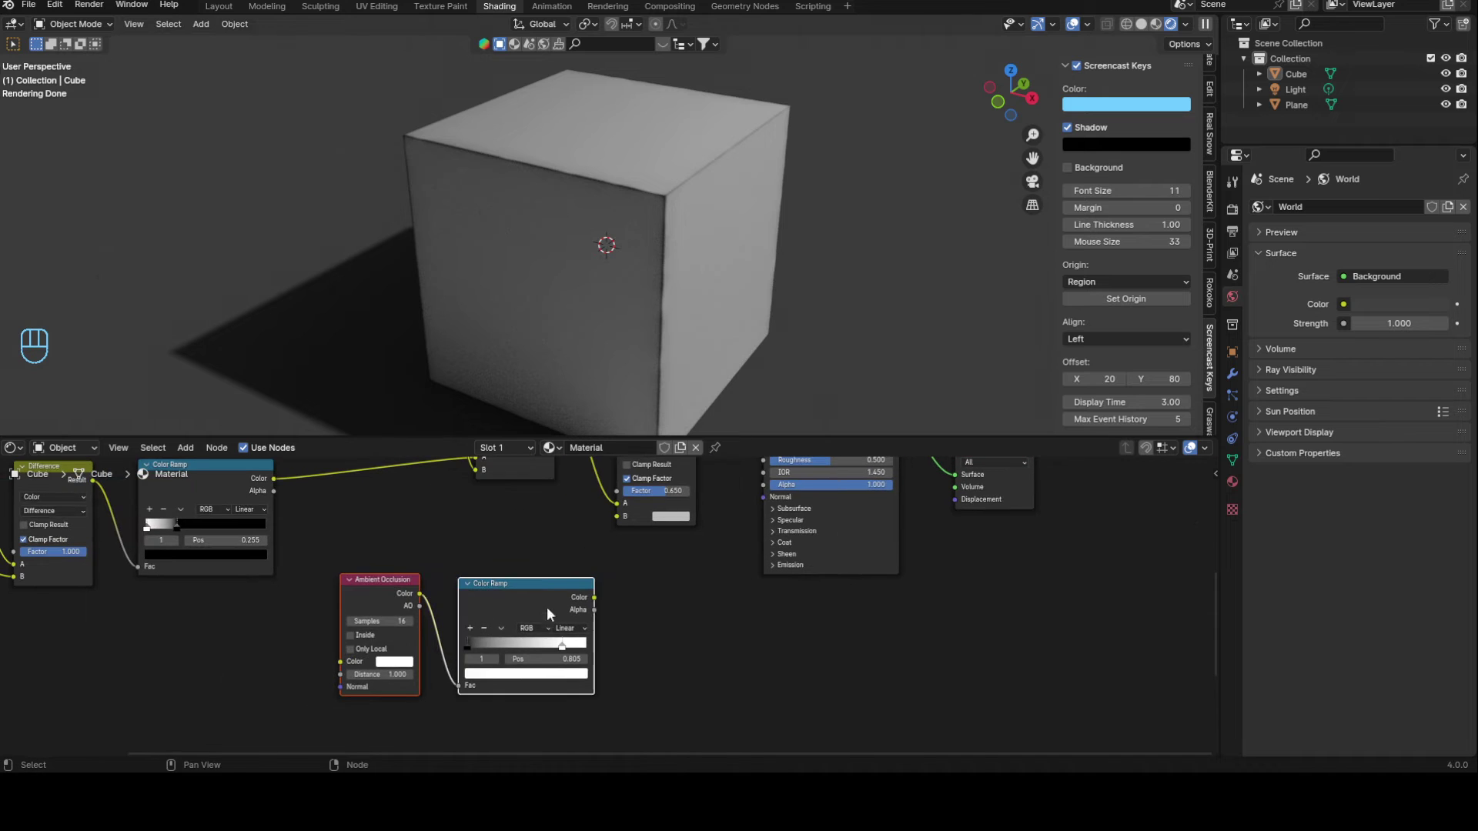
left_click_drag(541, 604, 469, 642)
Step: Duplicate the Darken node beside the new Color Ramp and connect the ramp's Color output to the copy's B input
left_click(593, 579)
middle_click_drag(594, 578, 487, 551)
key("shift+d")
left_click(533, 683)
scroll(487, 551, "up", 5)
middle_click_drag(411, 579, 510, 560)
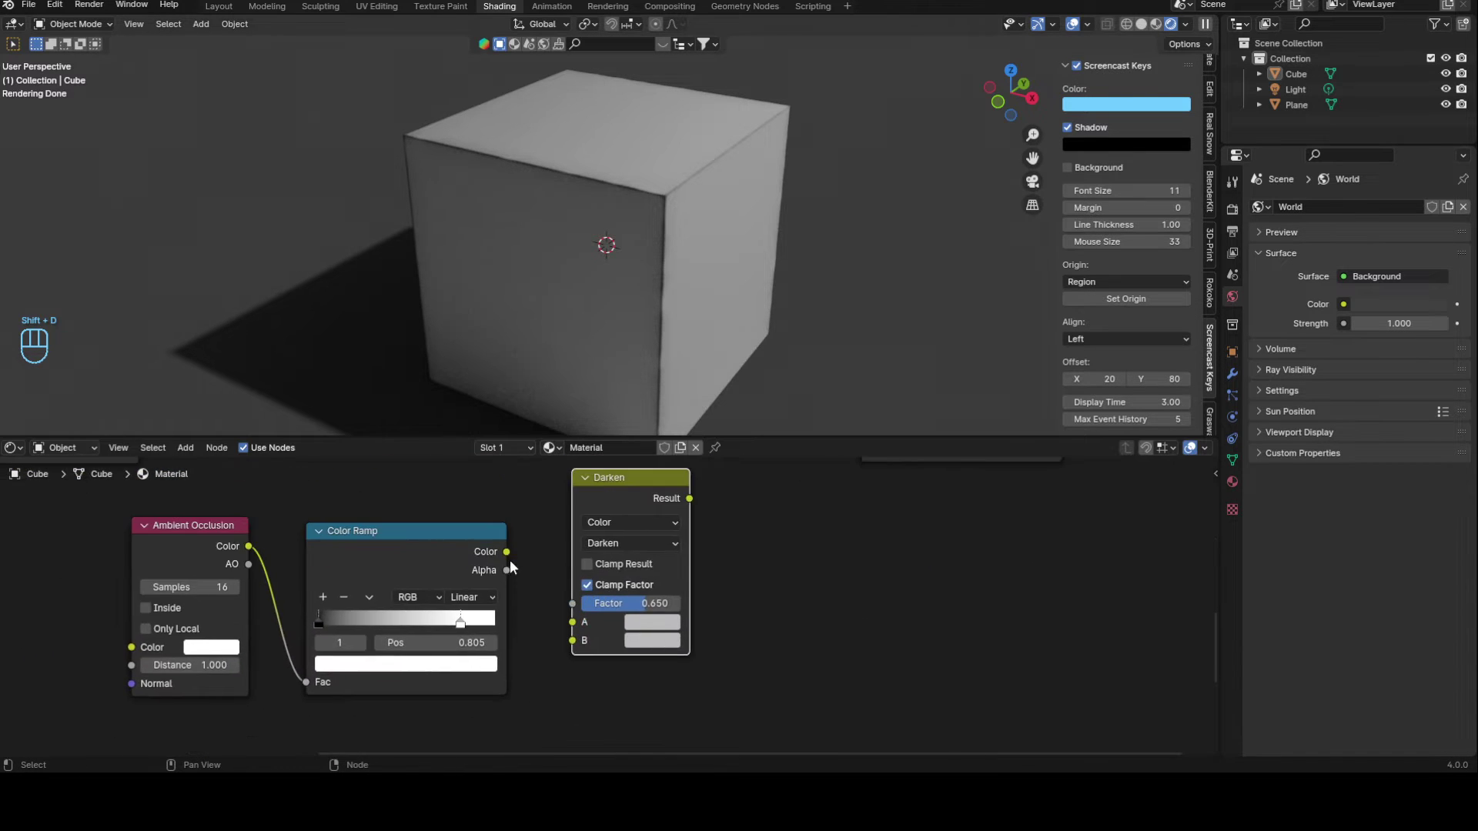
left_click_drag(508, 552, 573, 641)
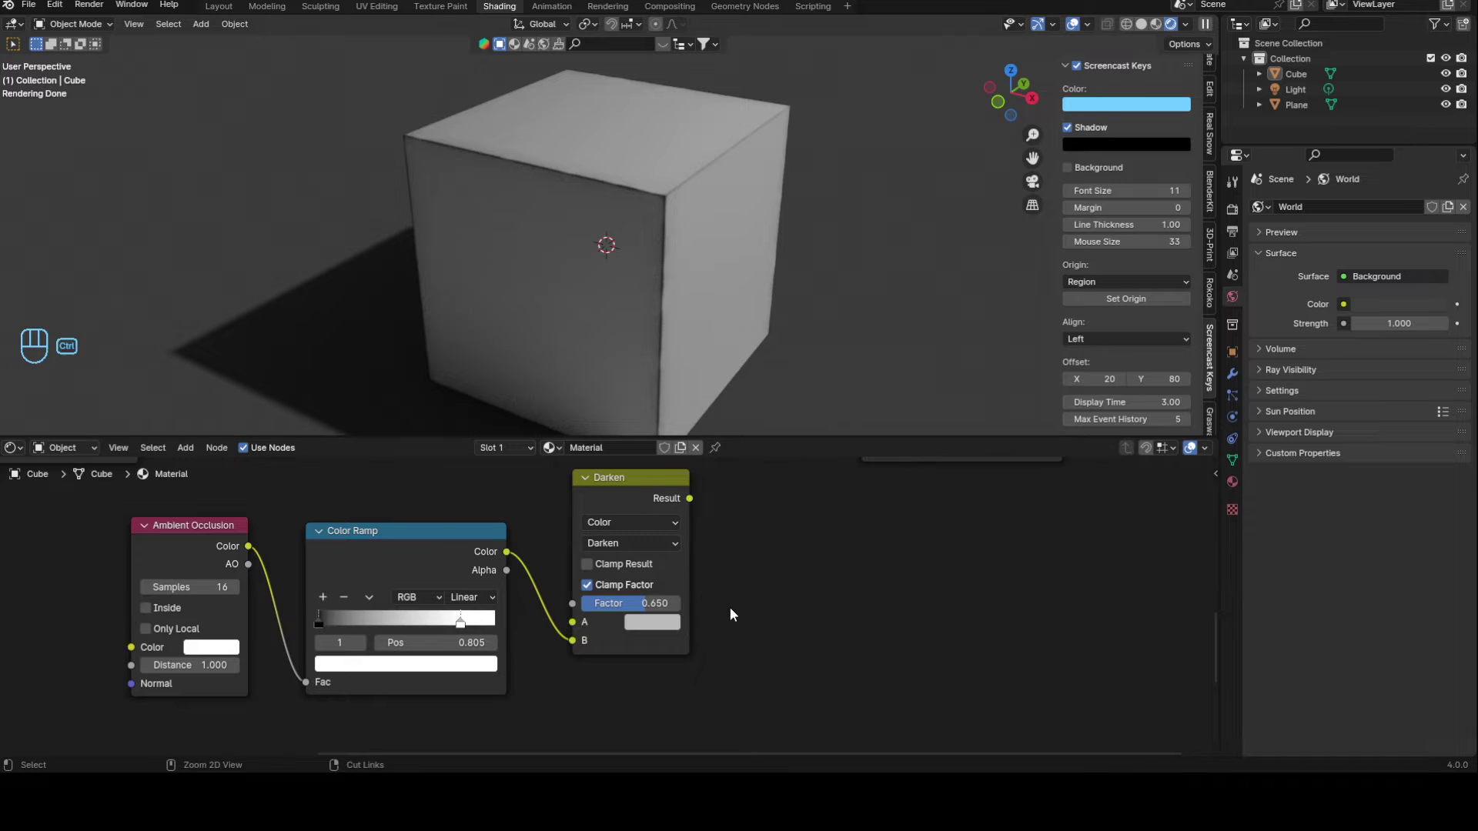
Step: Set the Darken copy's factor to 0.500 and move the connected Color Ramp's white stop to position 0.359
middle_click_drag(731, 613, 657, 603, "ctrl")
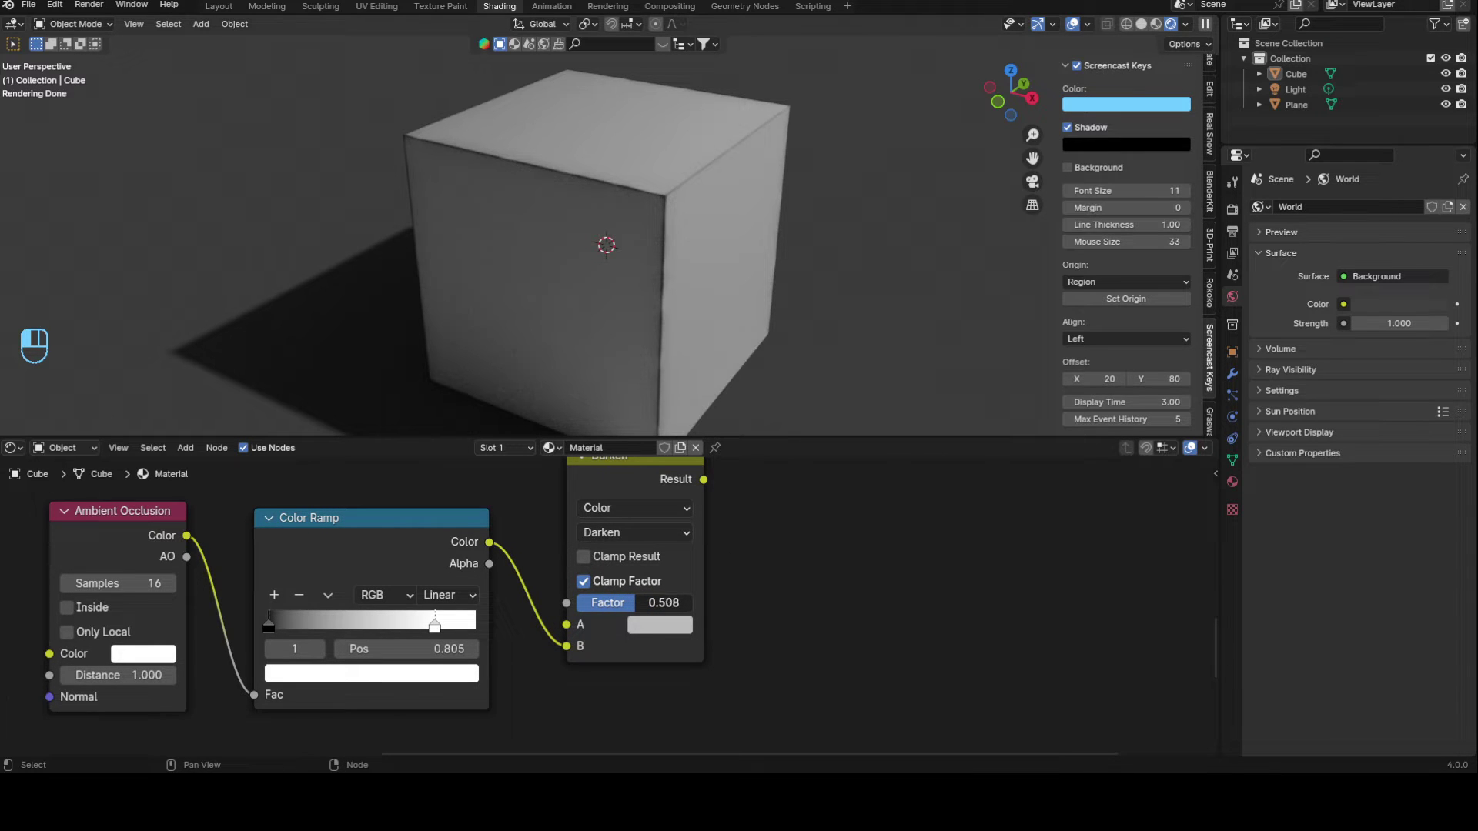
left_click(657, 607)
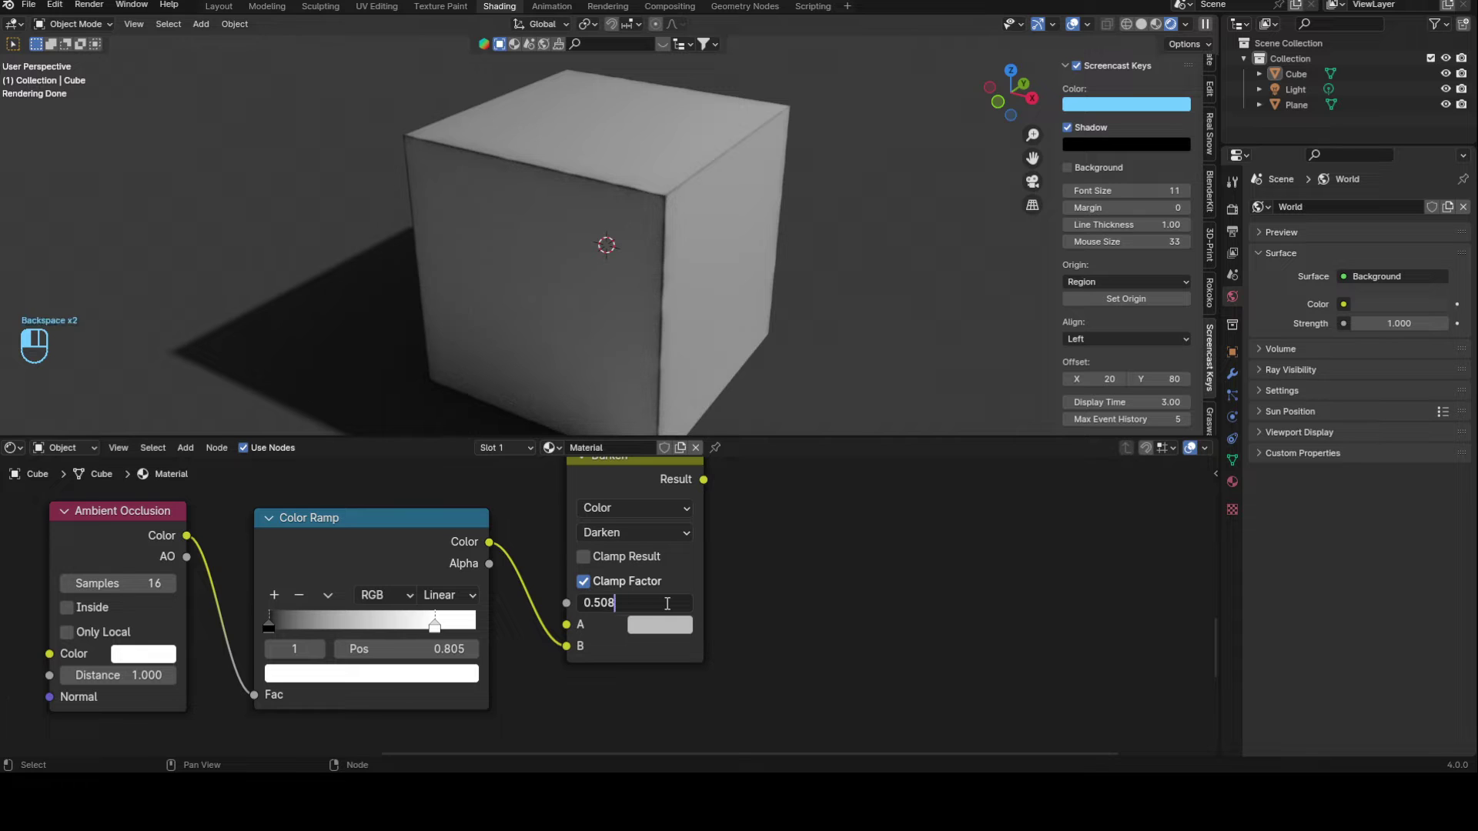
key("Return")
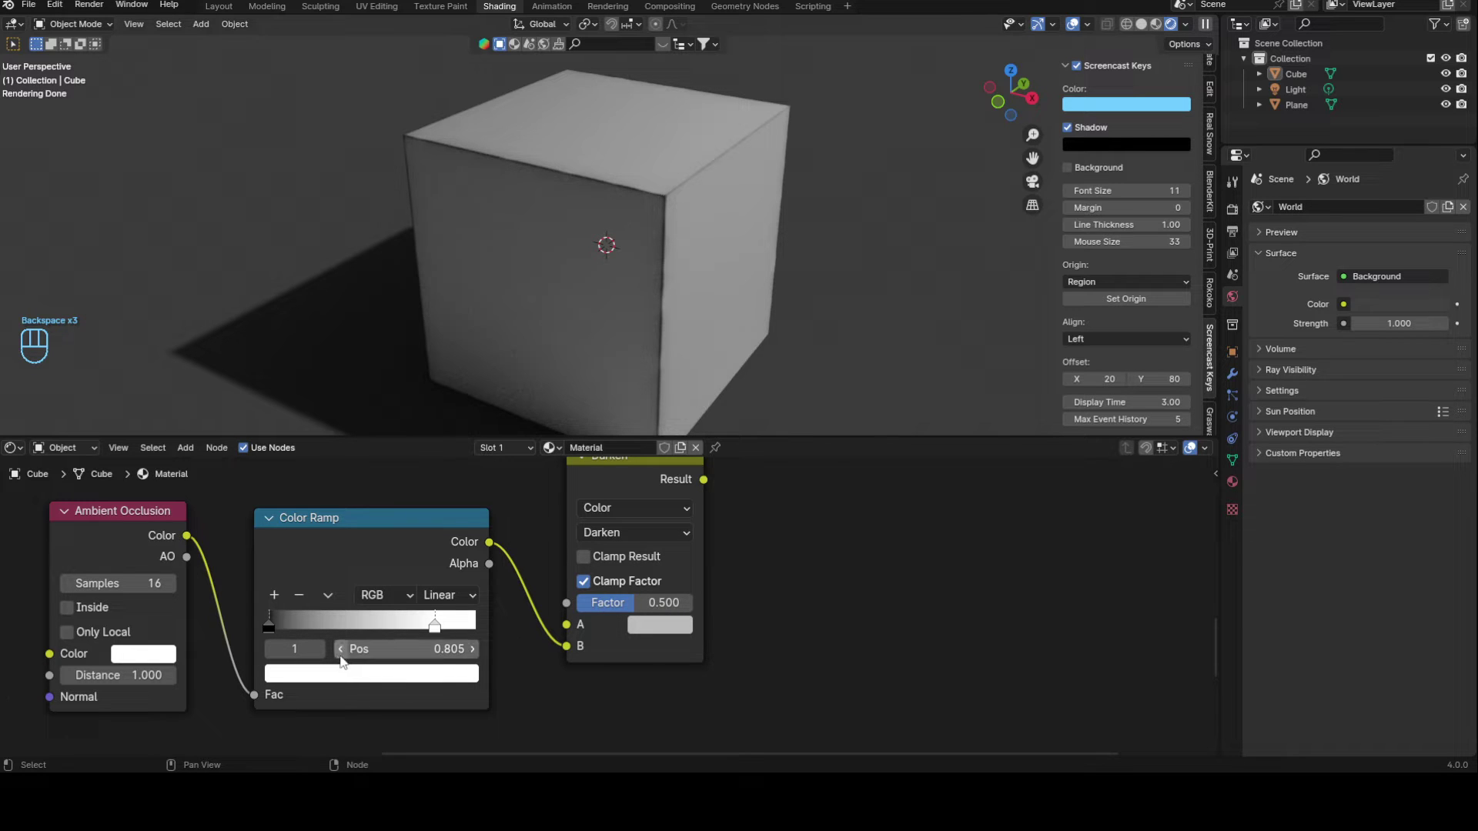
left_click_drag(435, 623, 343, 623)
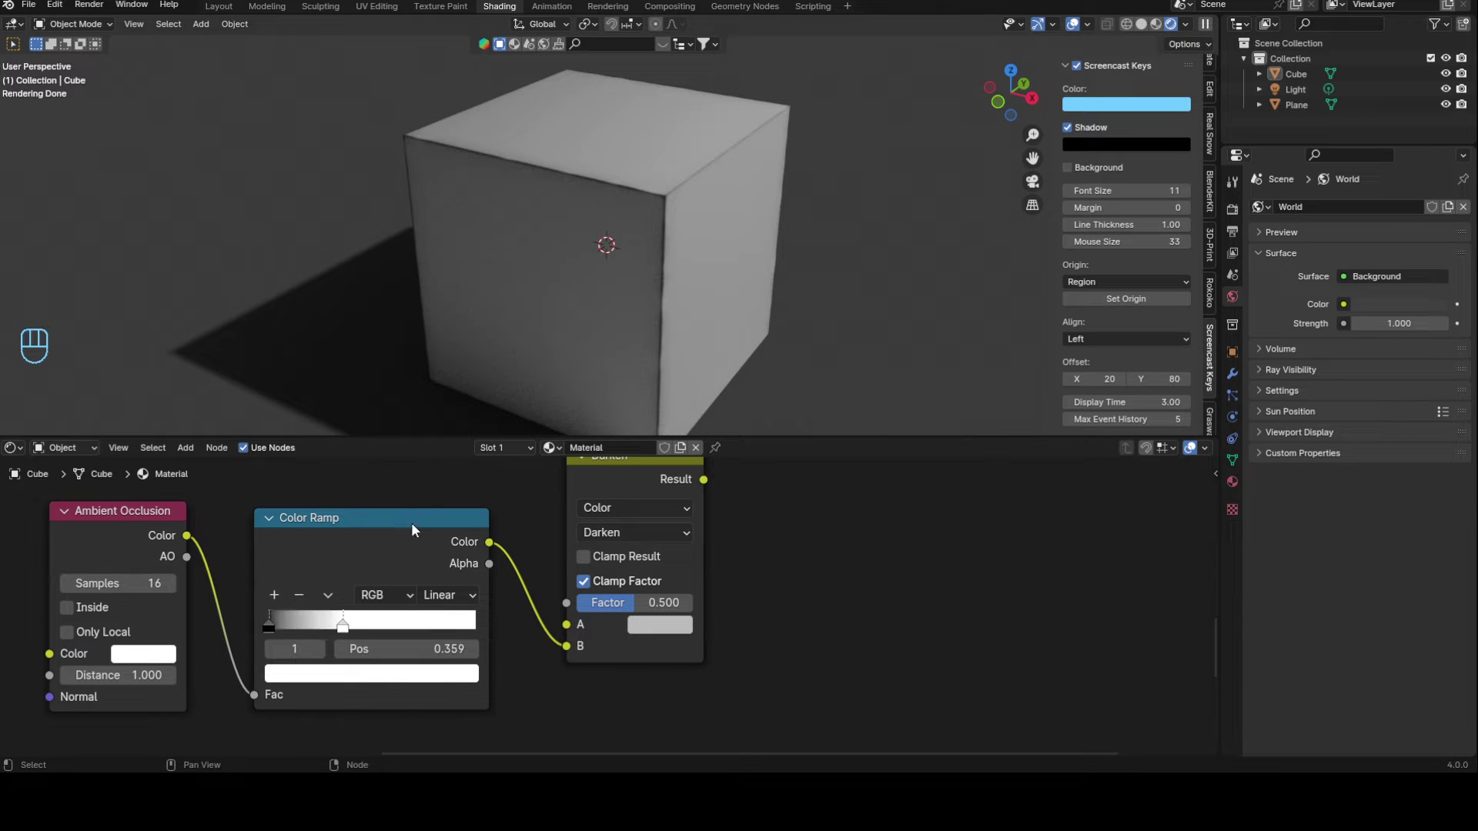
Step: Inset the cube's top face and extrude it upward into a smaller block, then return to Object Mode
key("Tab")
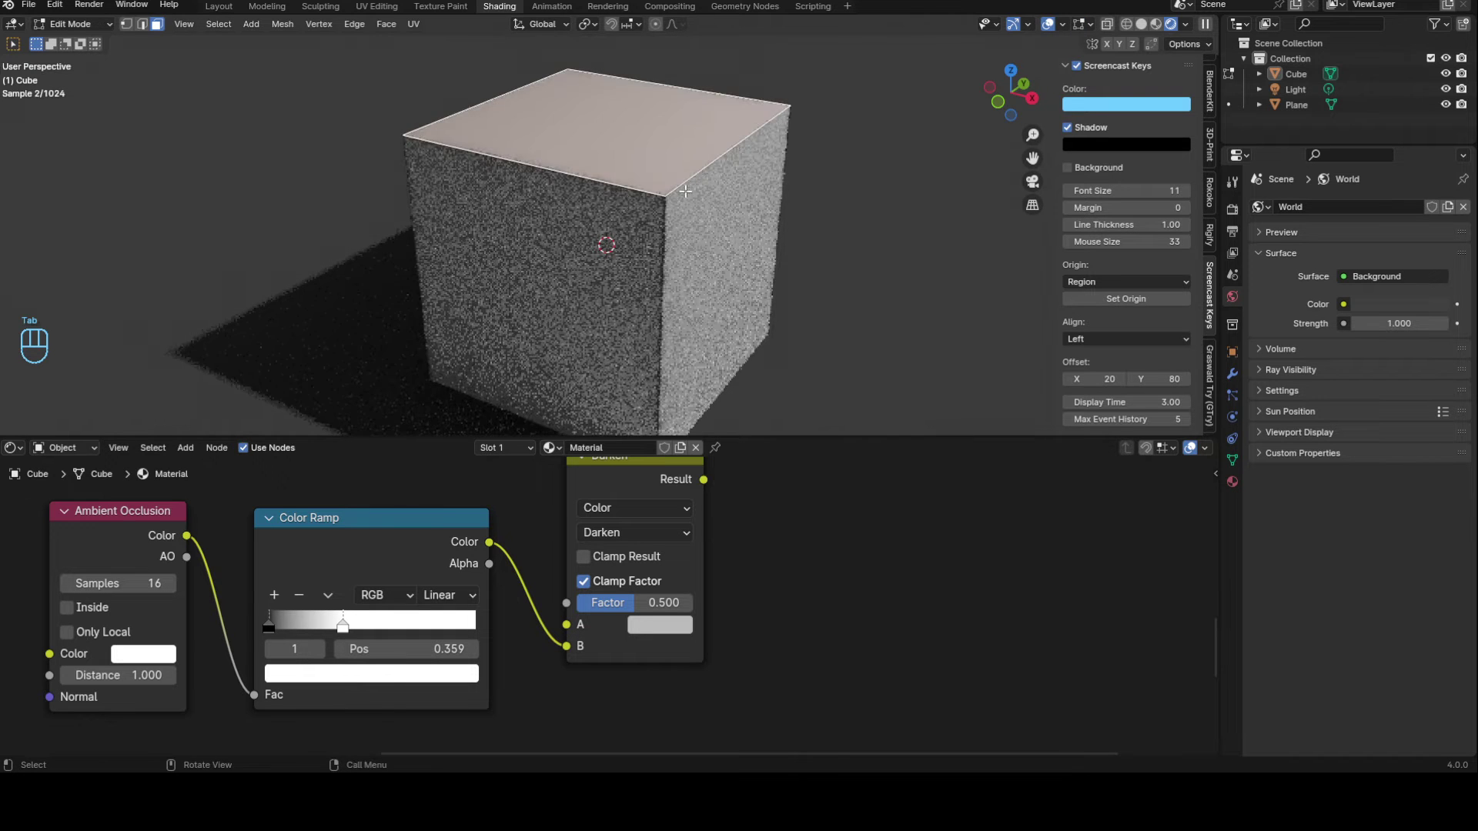
middle_click_drag(645, 192, 850, 267)
key("i")
left_click(806, 290)
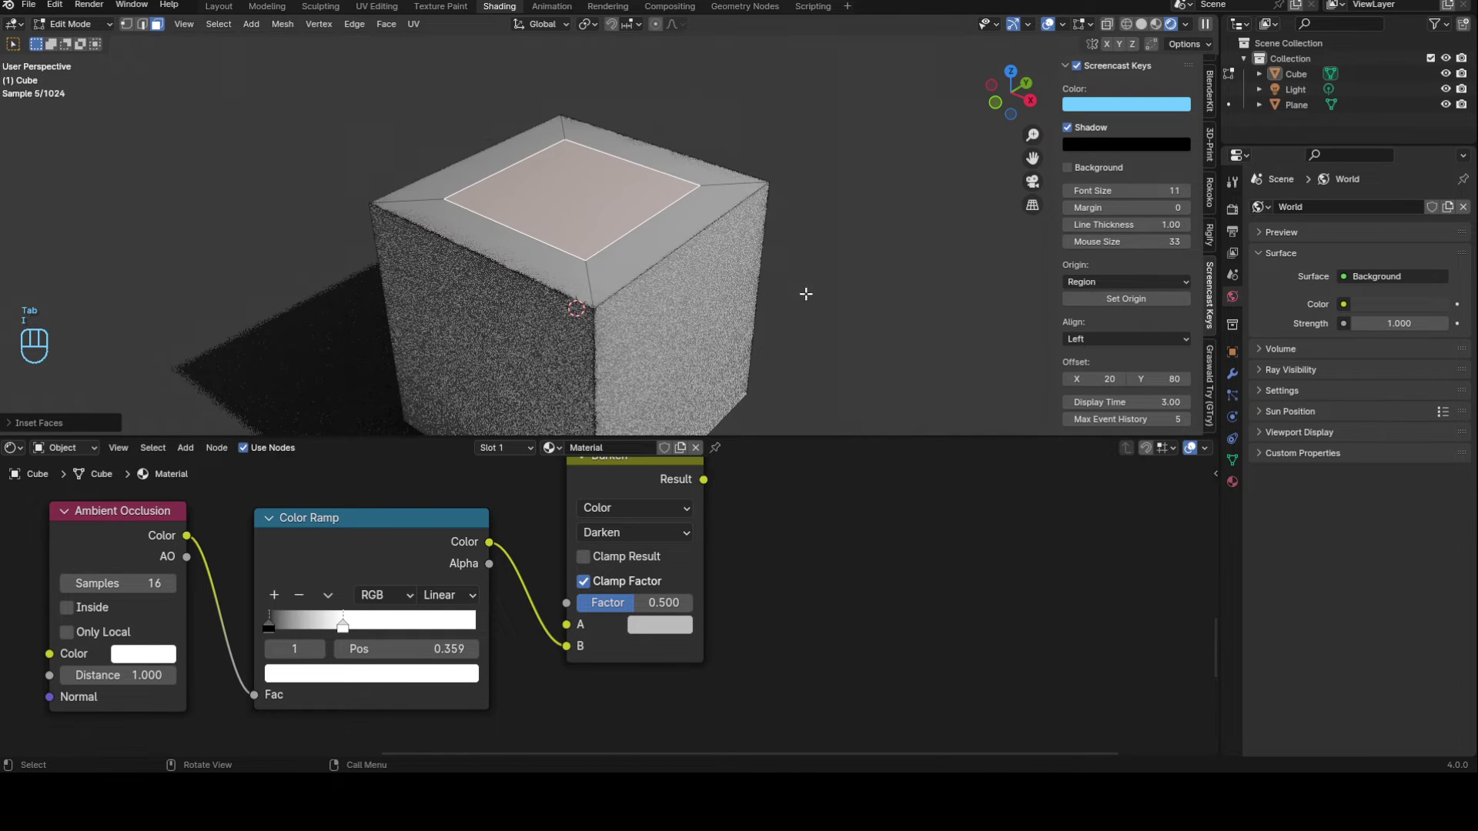
key("e")
left_click(779, 205)
key("Tab")
middle_click_drag(645, 192, 522, 212)
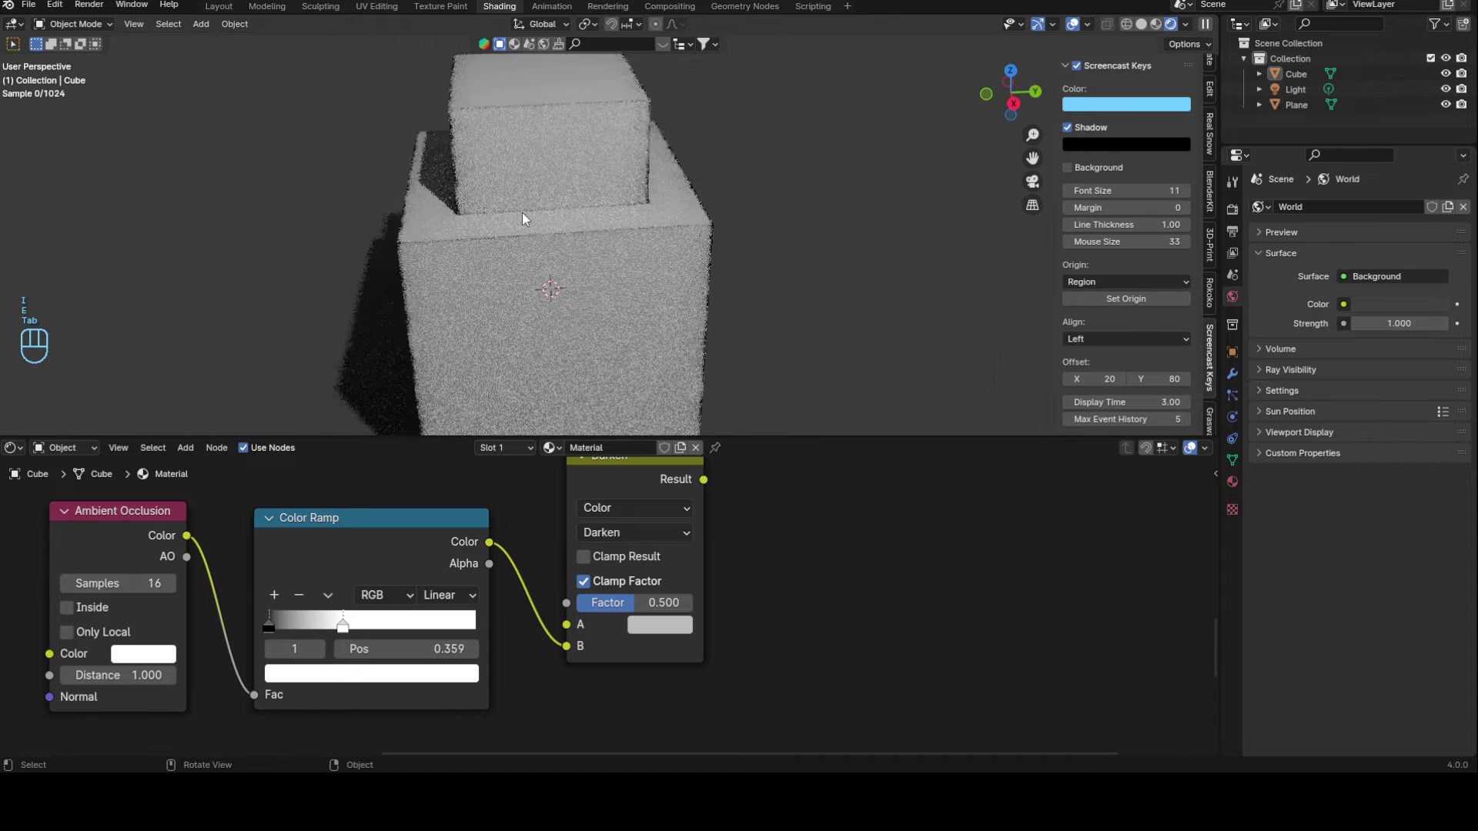
Step: Move the ambient occlusion Color Ramp's white stop to 1.000 and its black stop to 0.100
left_click_drag(342, 624, 500, 616)
middle_click_drag(248, 628, 313, 629)
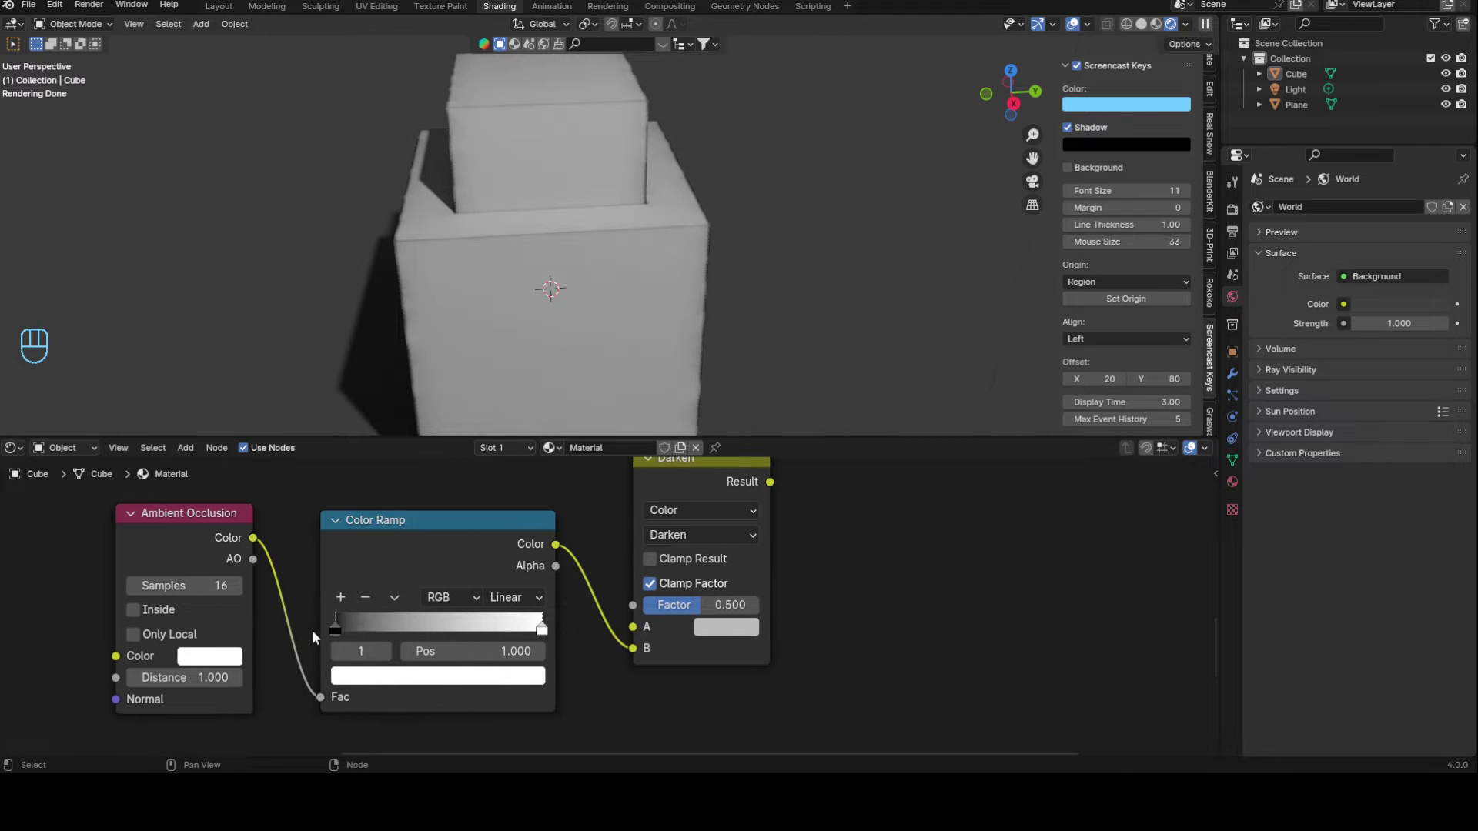
left_click_drag(337, 627, 387, 624)
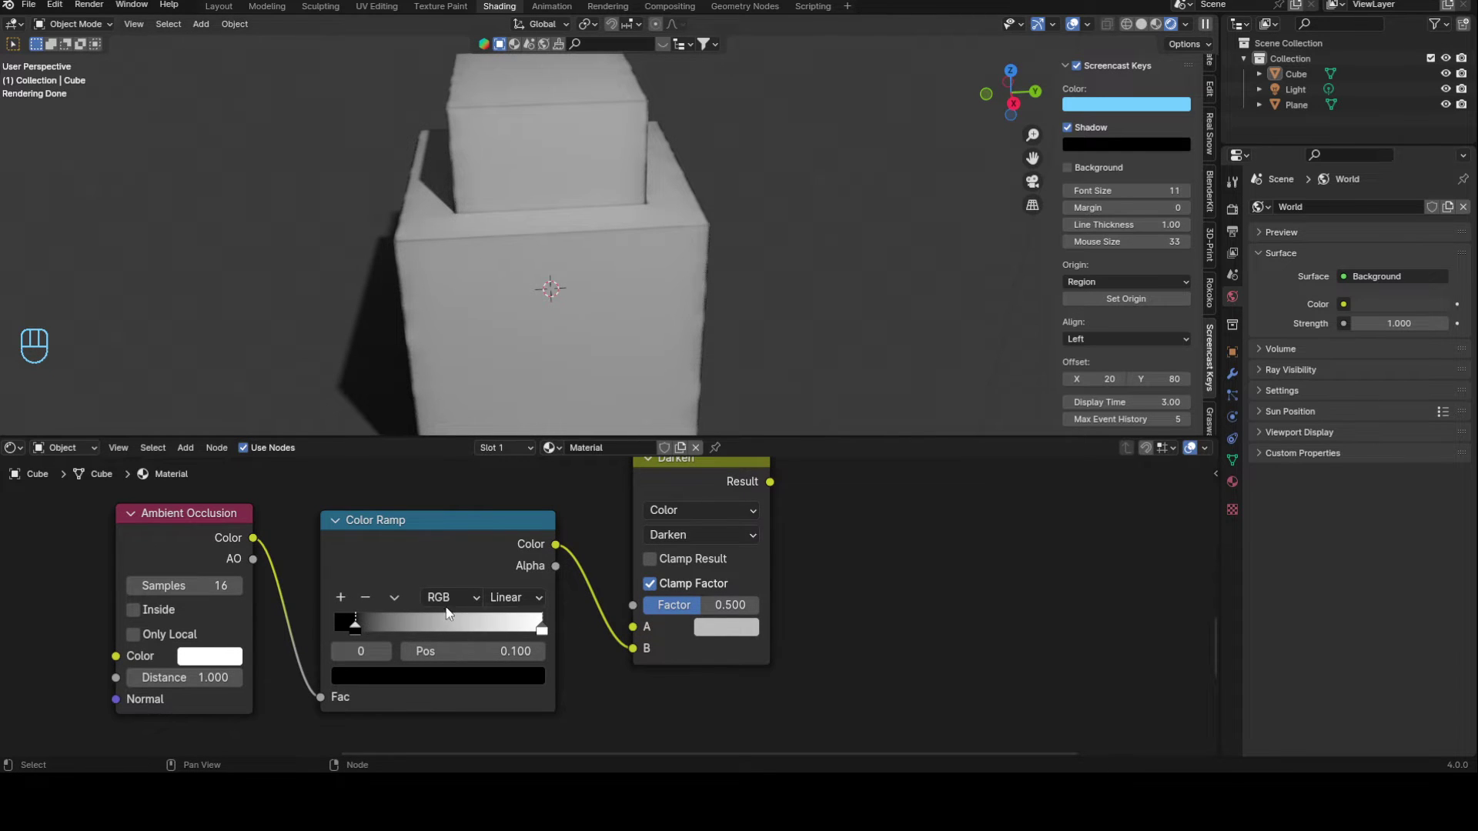
Step: Undo the Color Ramp stop changes, the extrusion and the inset on the cube's top face
middle_click_drag(805, 477, 628, 617)
scroll(588, 600, "down", 3)
scroll(570, 636, "down", 4)
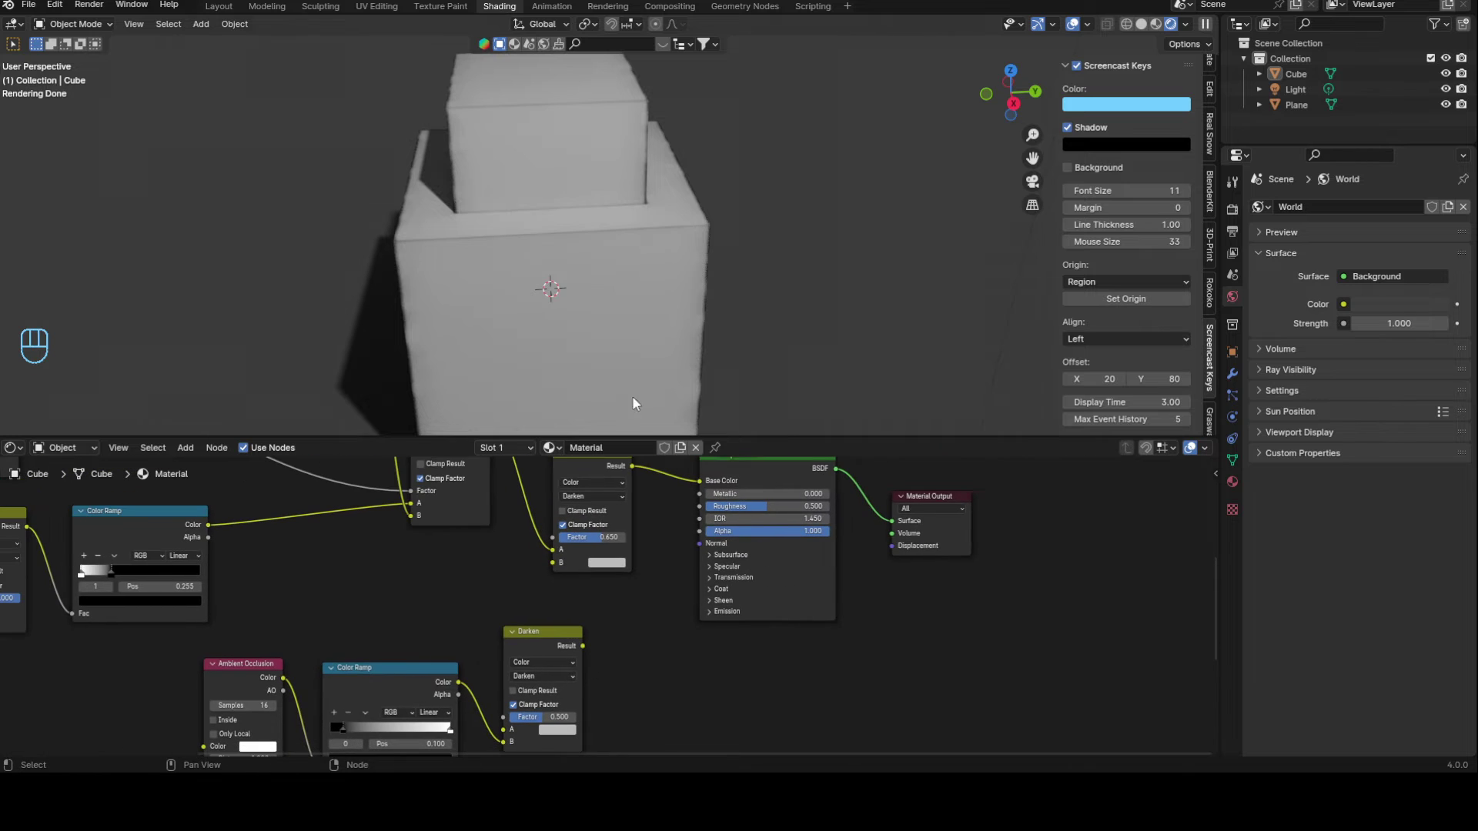
middle_click_drag(631, 396, 713, 202)
key("ctrl+z")
key("ctrl+z")
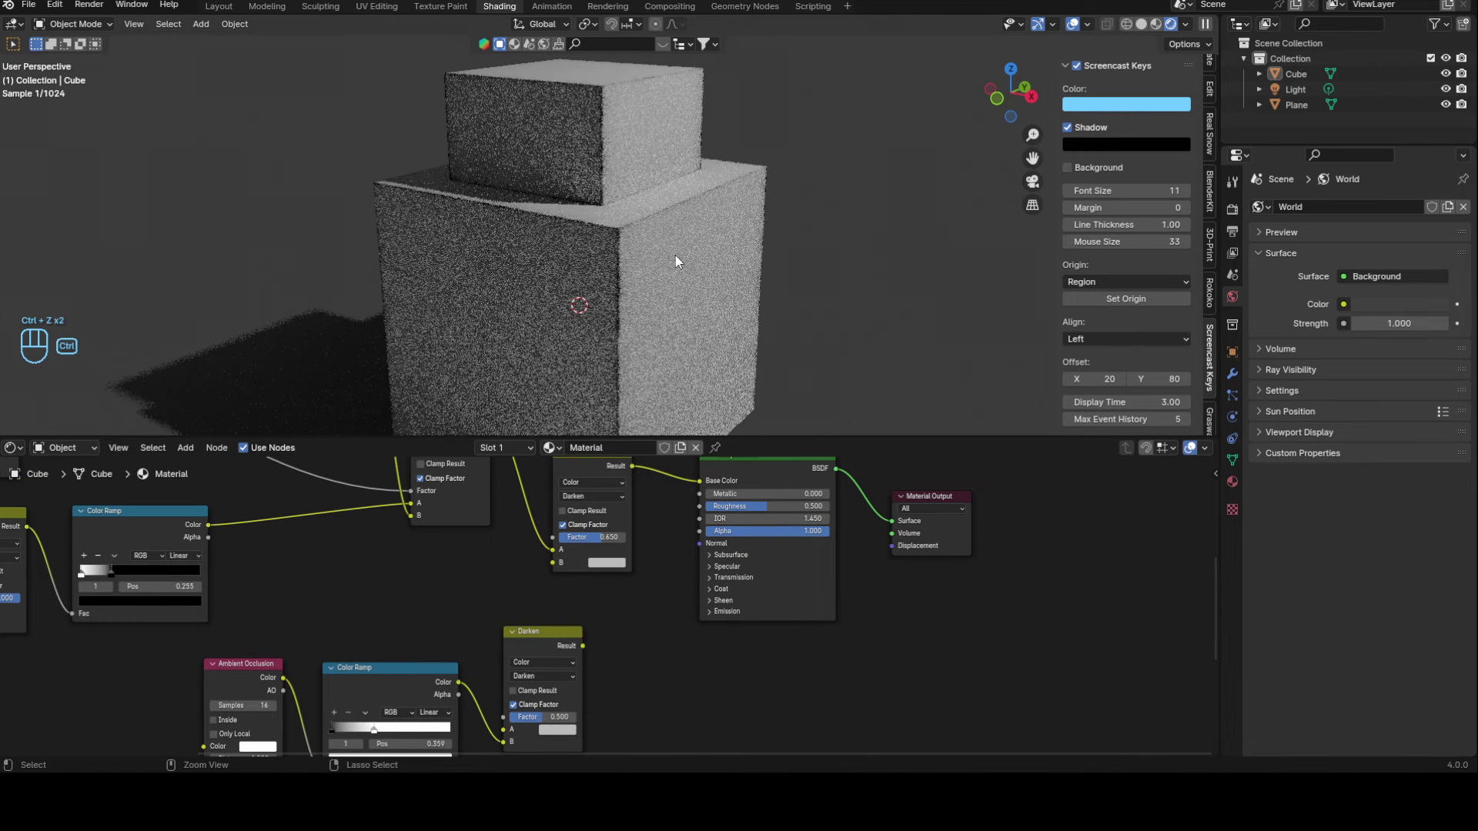
key("ctrl+z")
key("ctrl+z")
key("ctrl+z")
key("Tab")
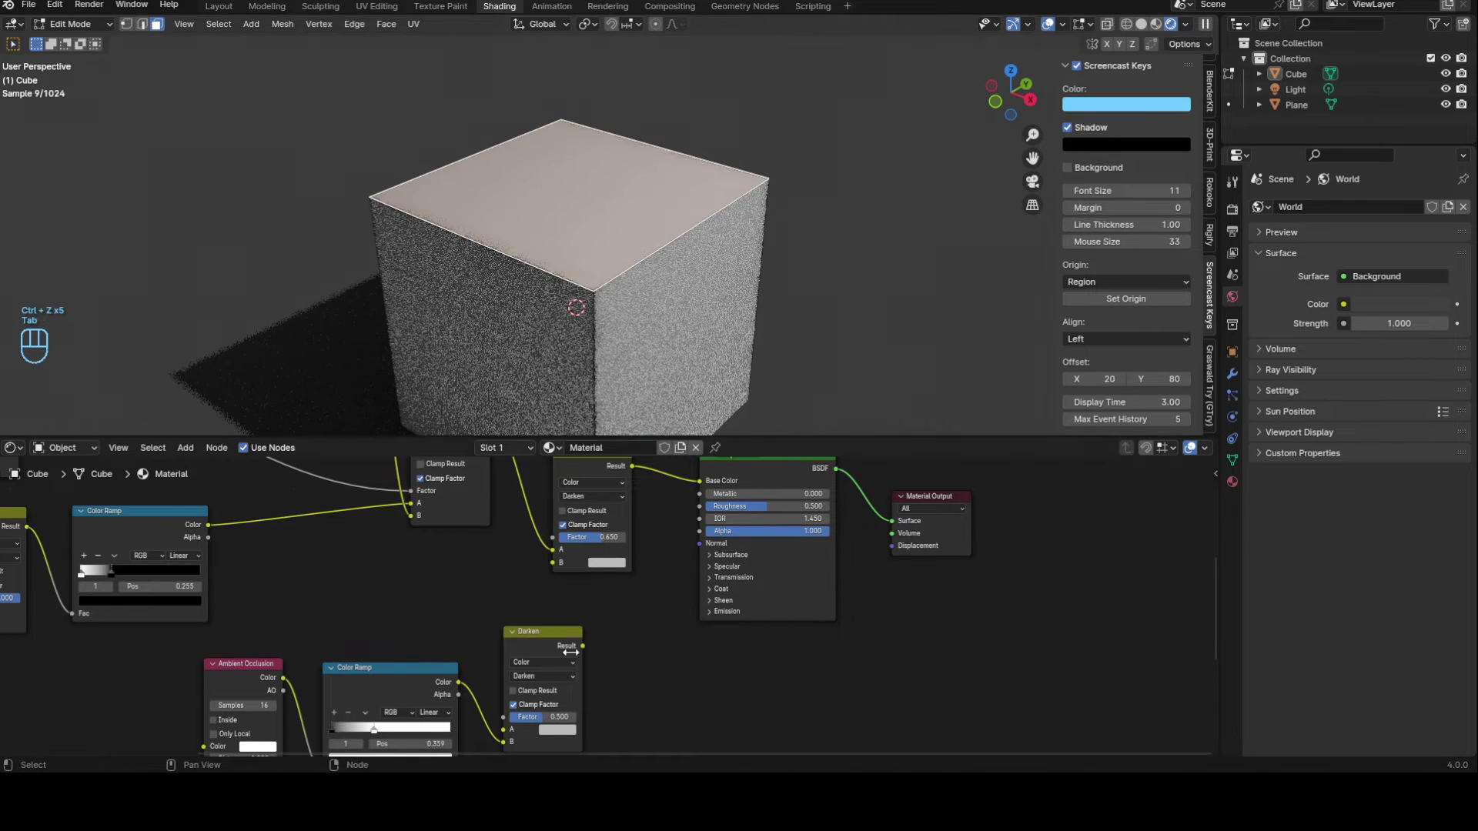
Step: Delete the stray unconnected Ambient Occlusion node and shift the linked Ambient Occlusion, Color Ramp and Darken nodes together to the left
middle_click_drag(585, 621, 600, 551)
middle_click_drag(651, 673, 696, 591)
scroll(385, 538, "down", 1)
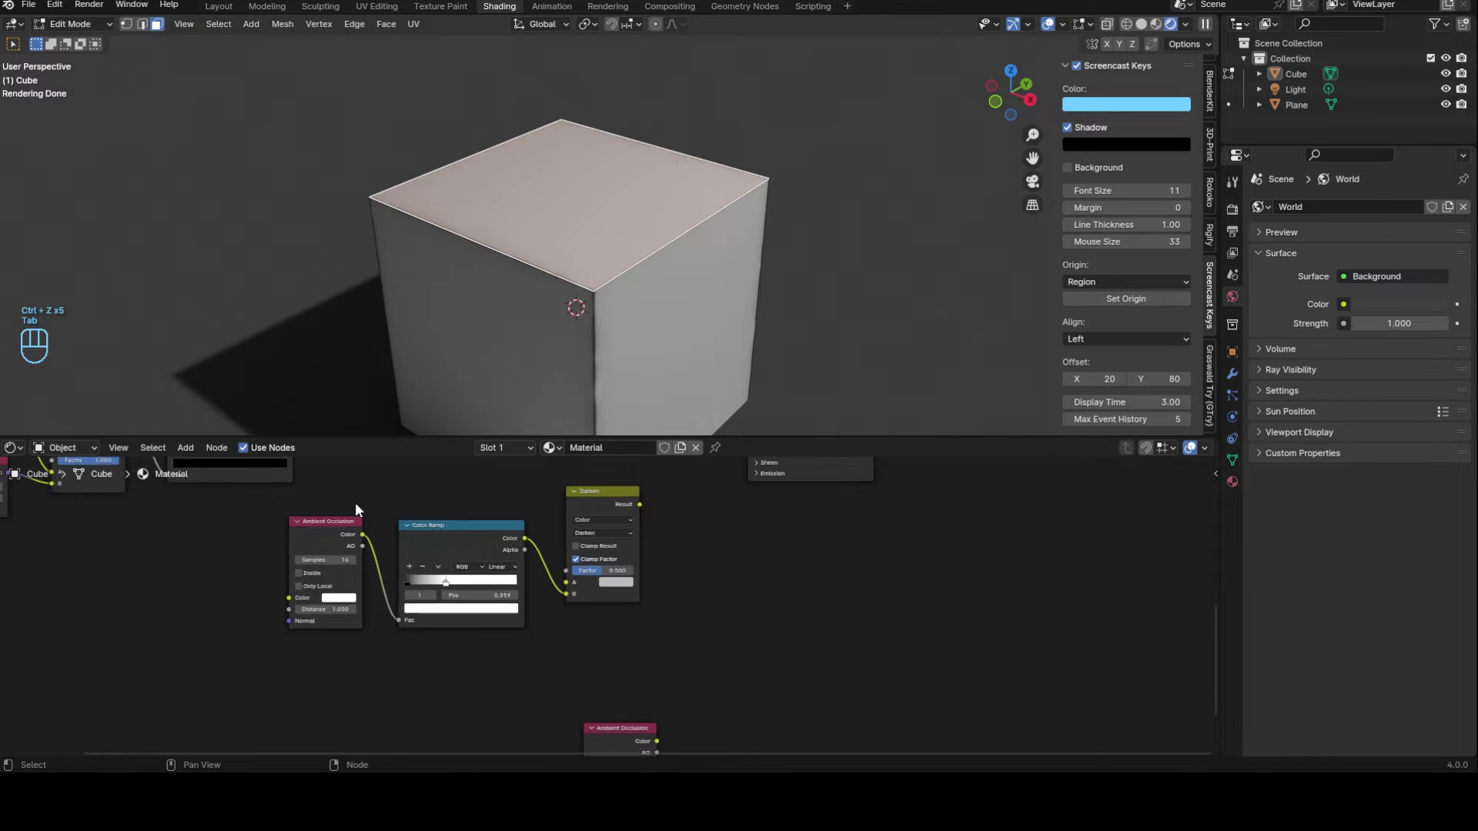
scroll(361, 504, "down", 1)
left_click_drag(377, 502, 607, 628)
left_click(626, 707)
middle_click_drag(704, 633, 655, 632)
key("Delete")
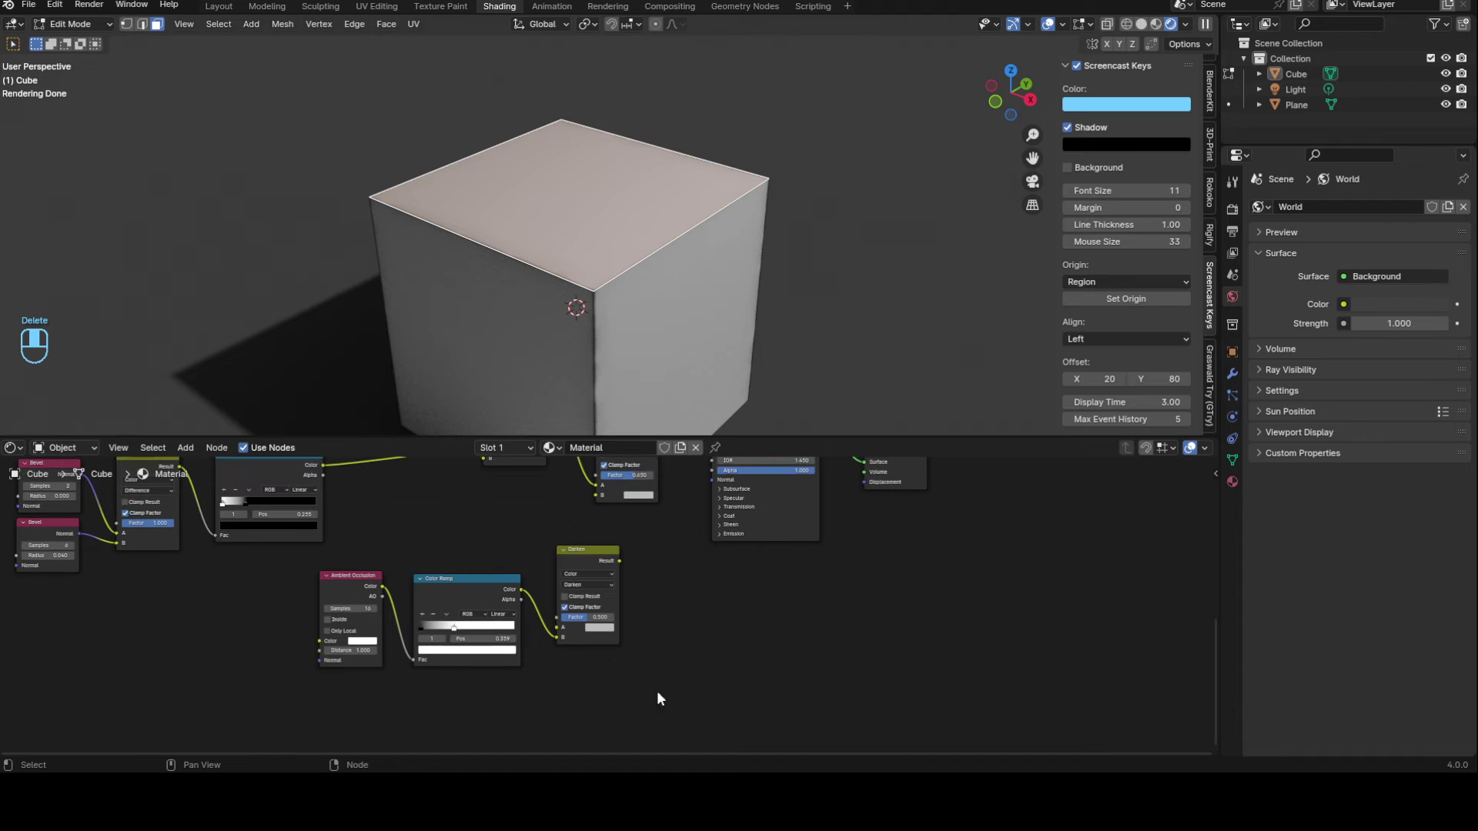
left_click_drag(340, 551, 586, 610)
left_click_drag(582, 558, 498, 561)
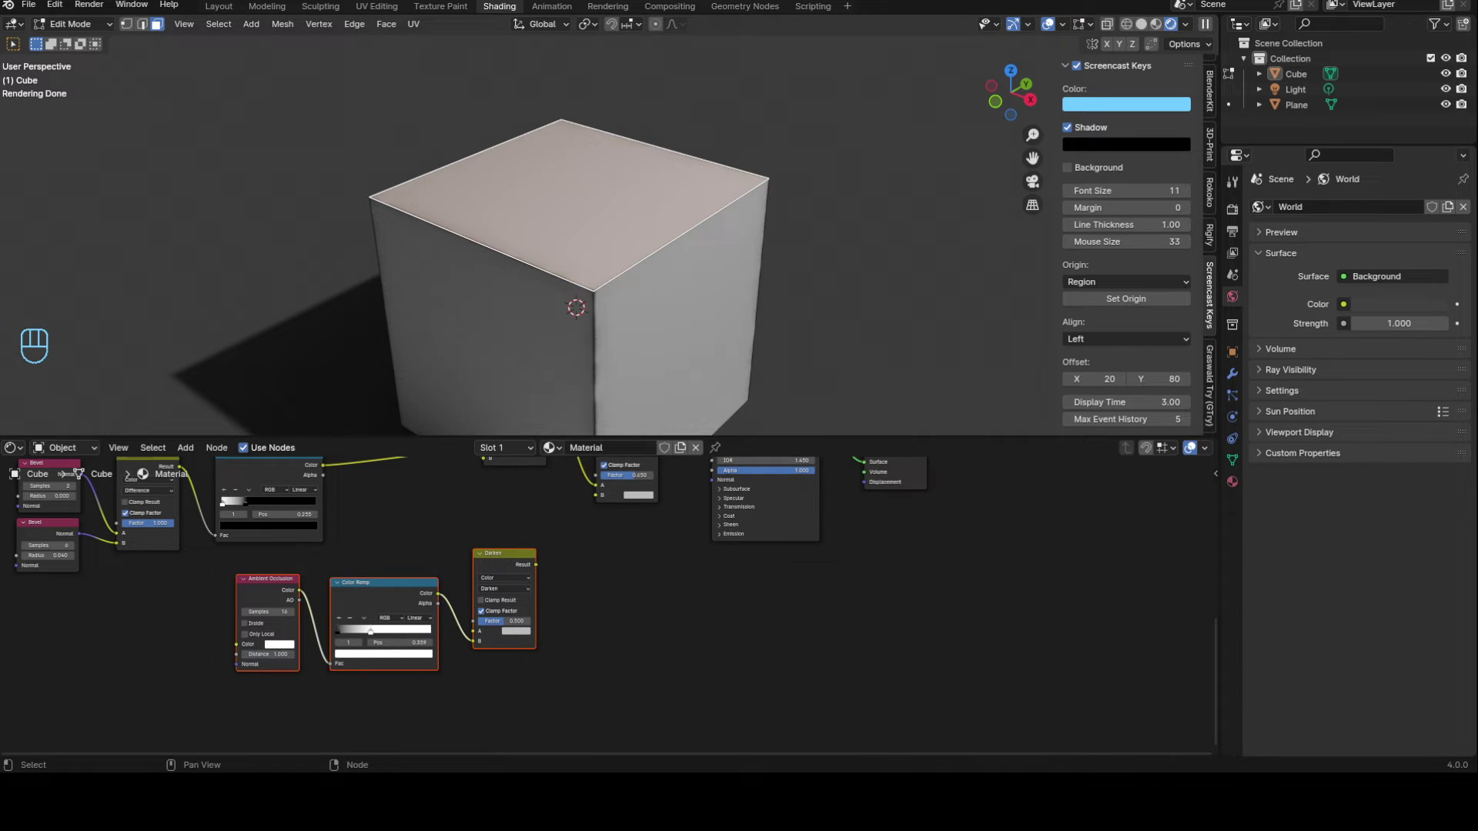
Step: Add a Noise Texture node below and to the left of the Ambient Occlusion node
middle_click_drag(392, 662, 571, 571)
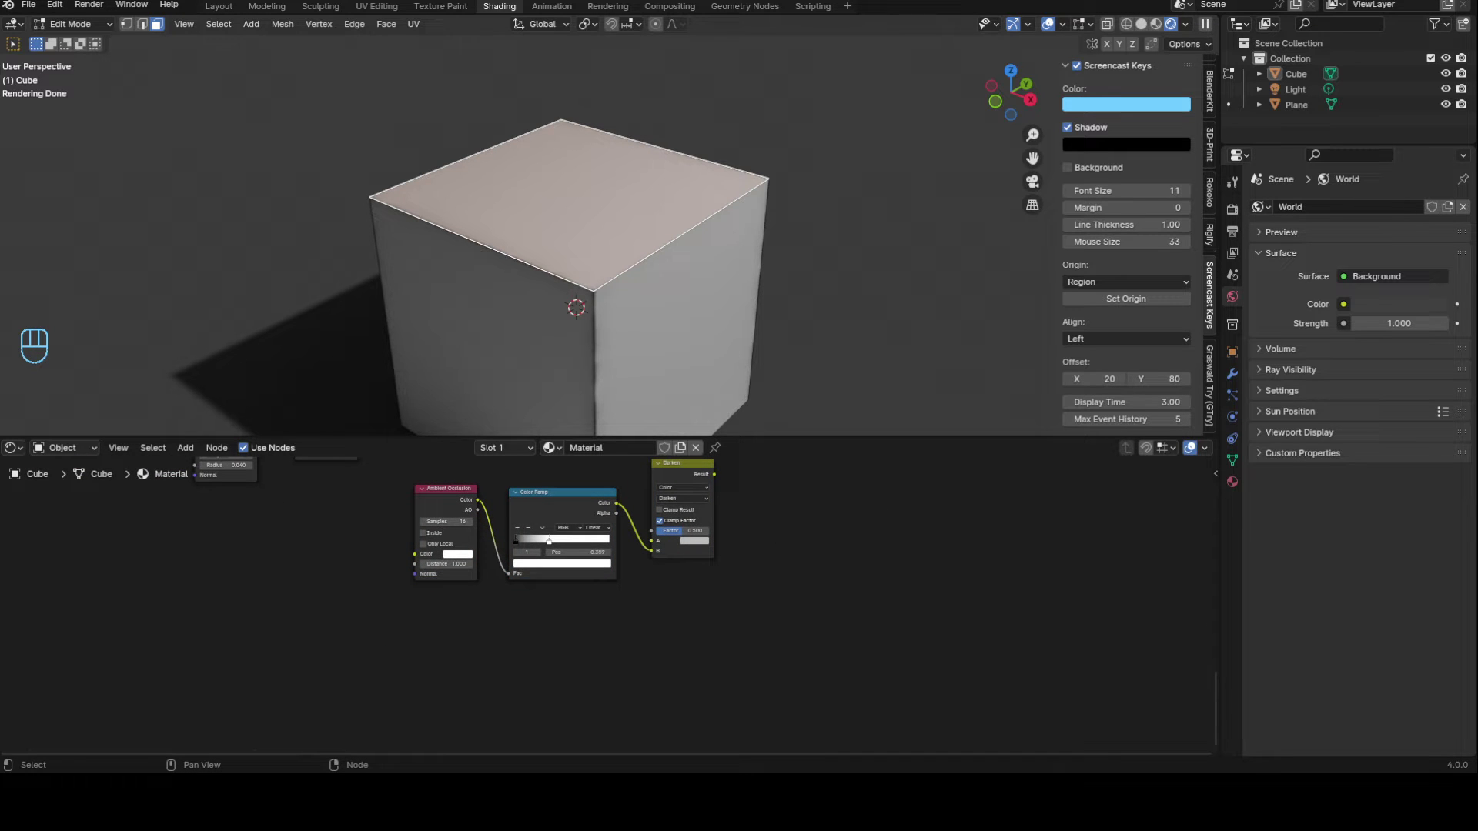
key("shift+a")
left_click(312, 579)
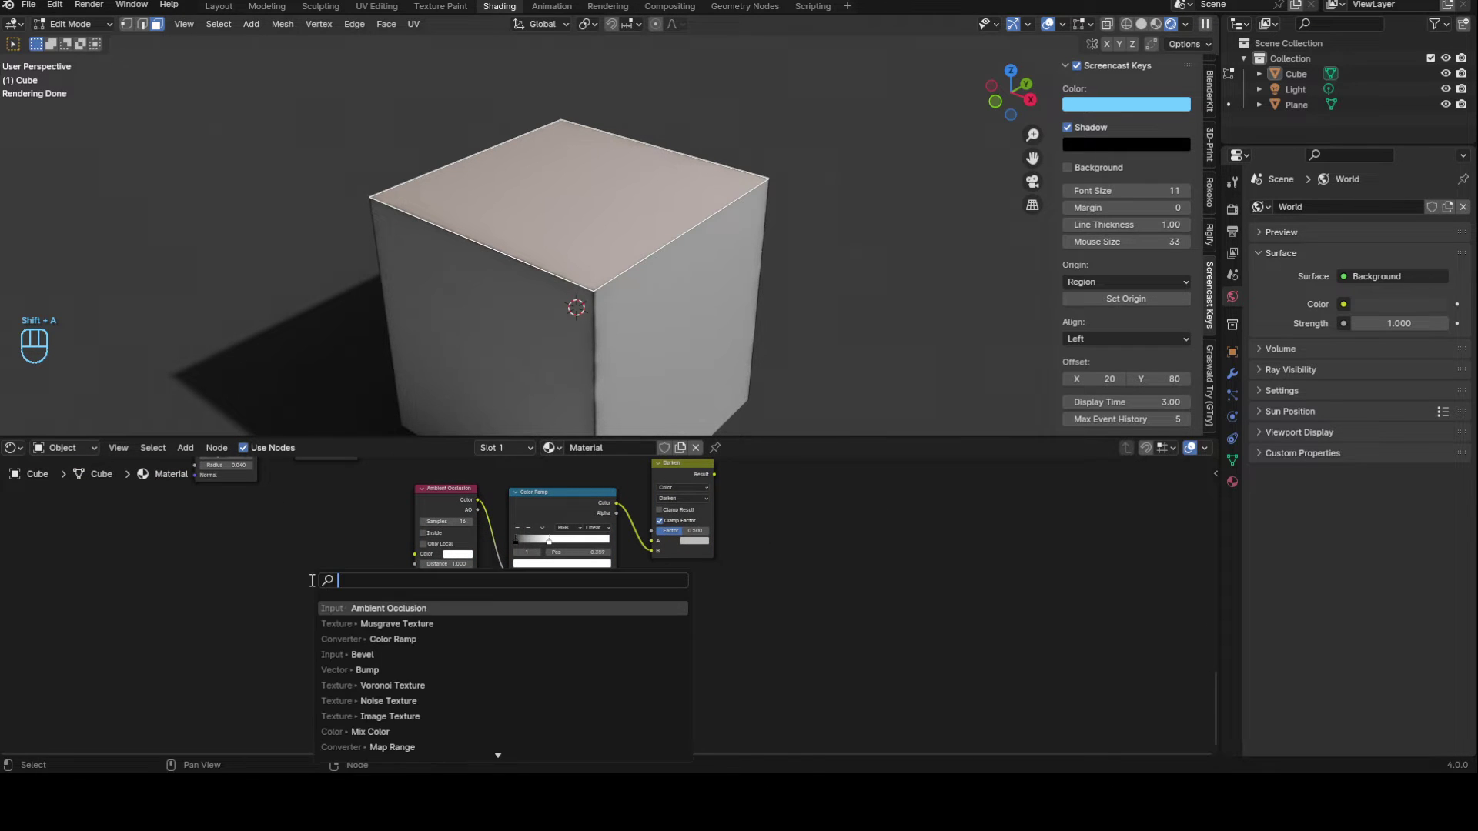
type("noise")
key("Return")
left_click(342, 584)
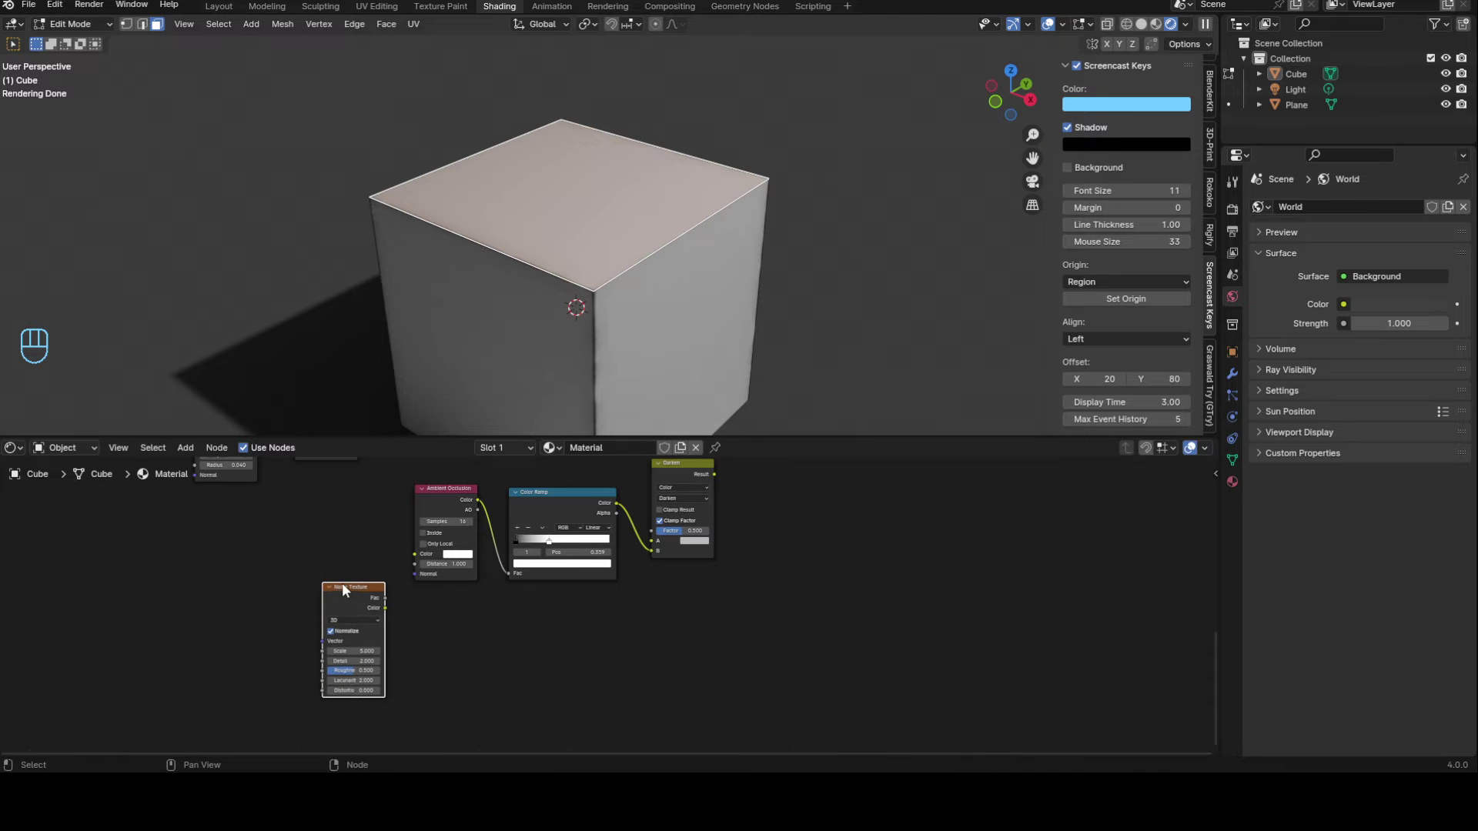
Step: Duplicate the Noise Texture node and place the copy well below the original, leaving a gap between them
key("shift+d")
left_click(343, 715)
scroll(494, 719, "down", 1)
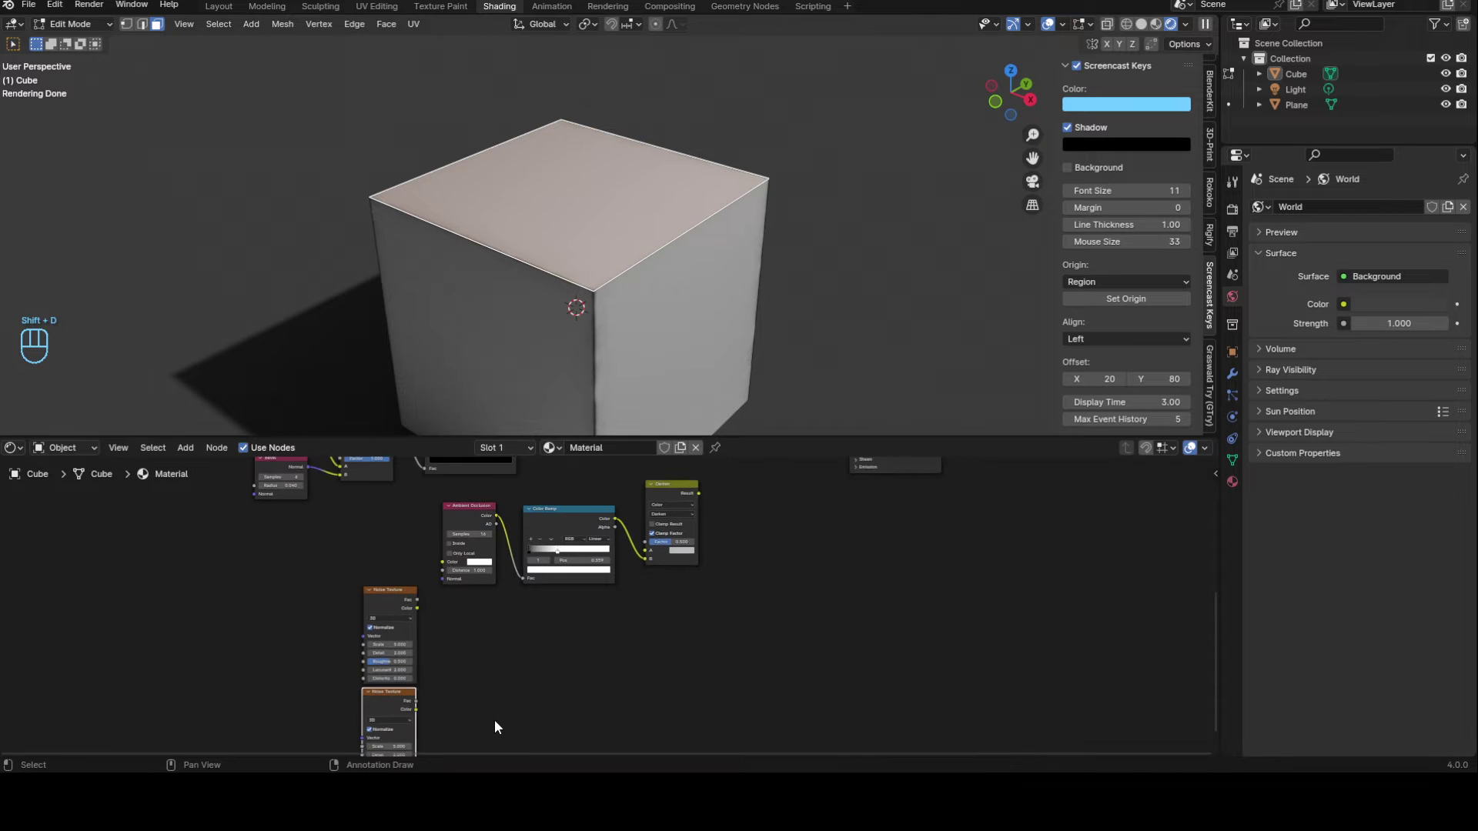
scroll(494, 719, "down", 2)
middle_click_drag(494, 719, 554, 644)
left_click_drag(456, 625, 457, 720)
left_click(506, 668)
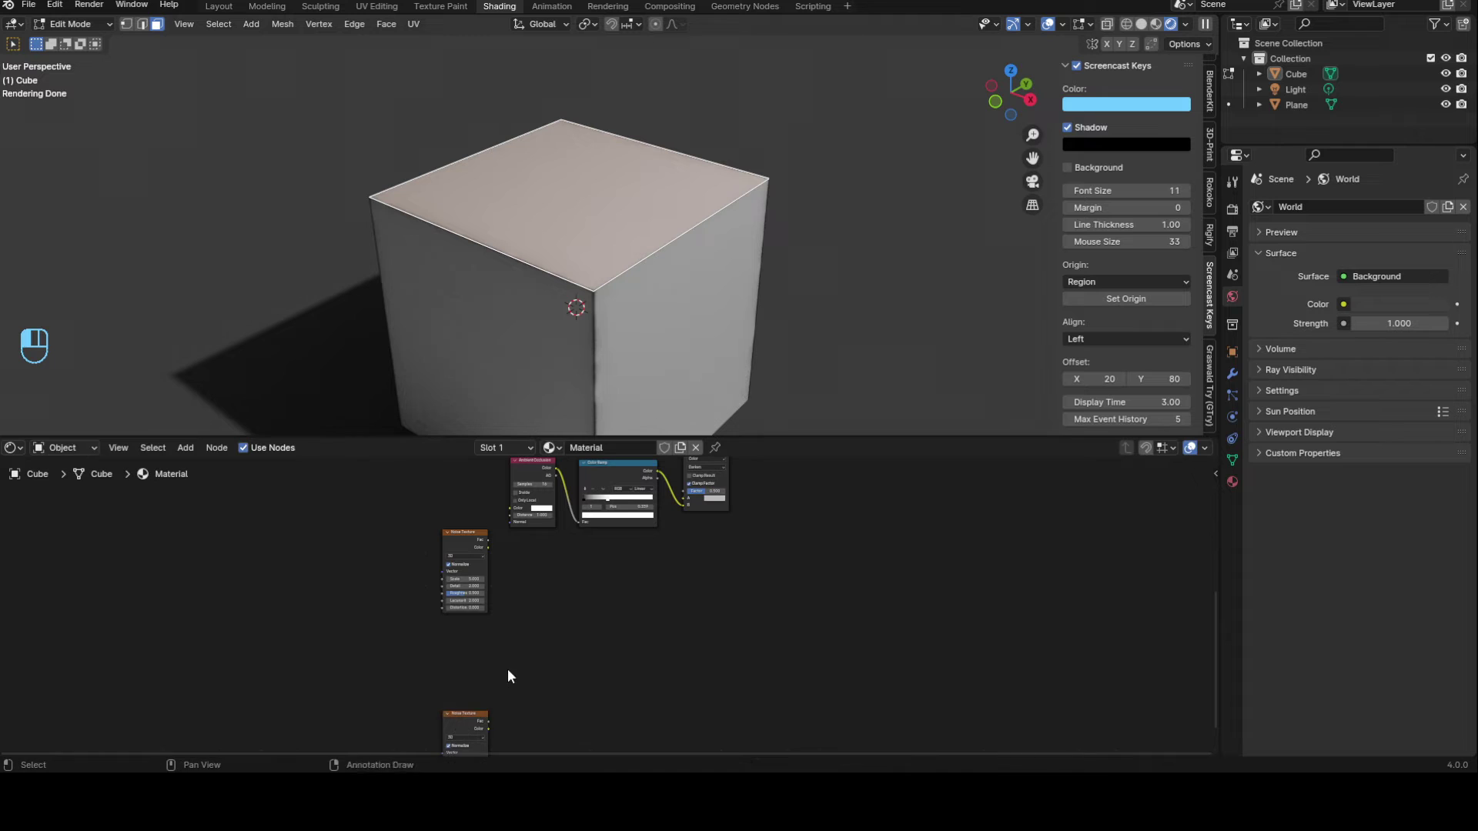
Step: Add a Voronoi Texture node between the two Noise Texture nodes
key("shift+a")
type("vor")
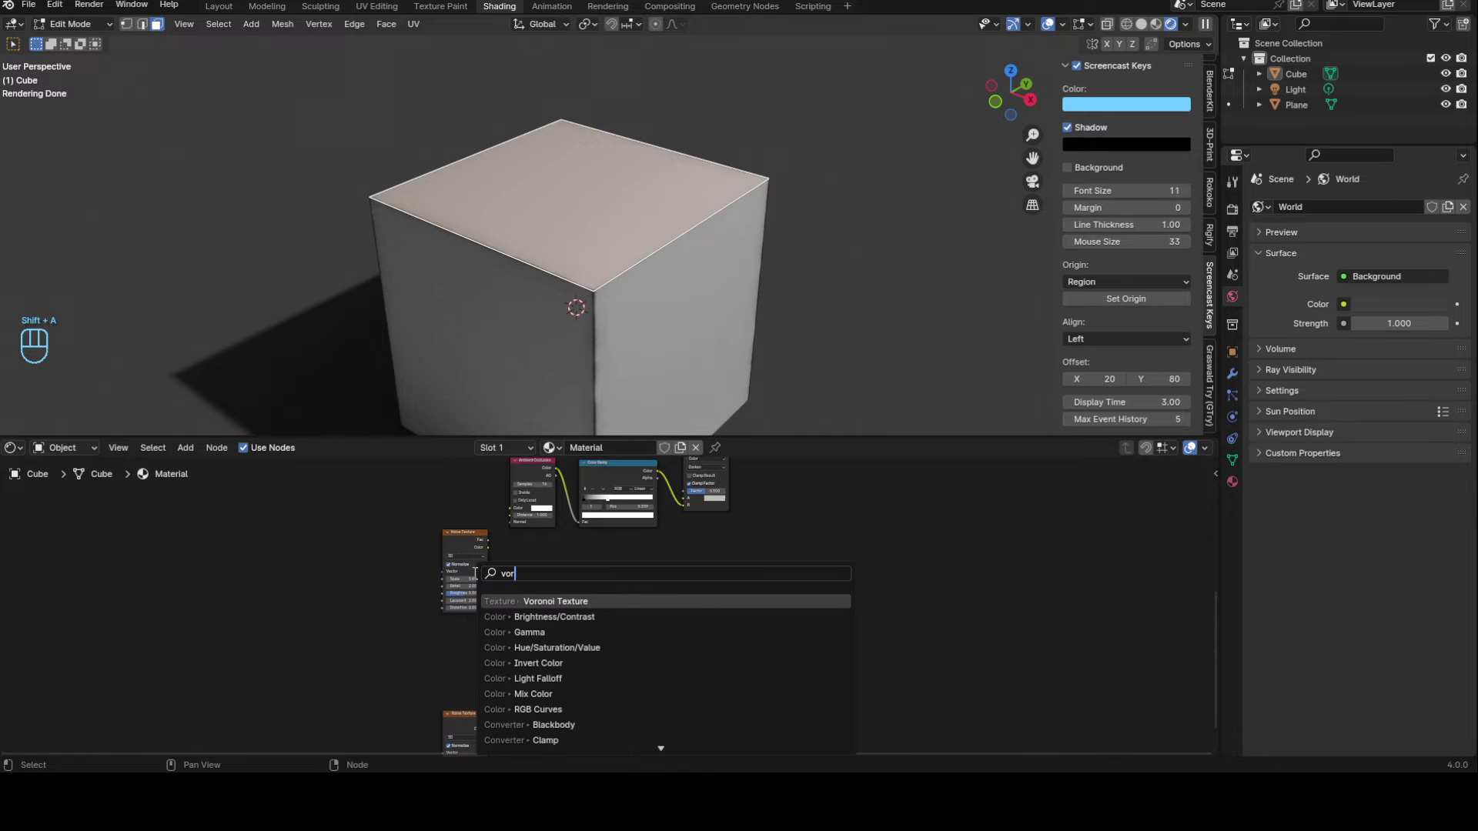
left_click(498, 600)
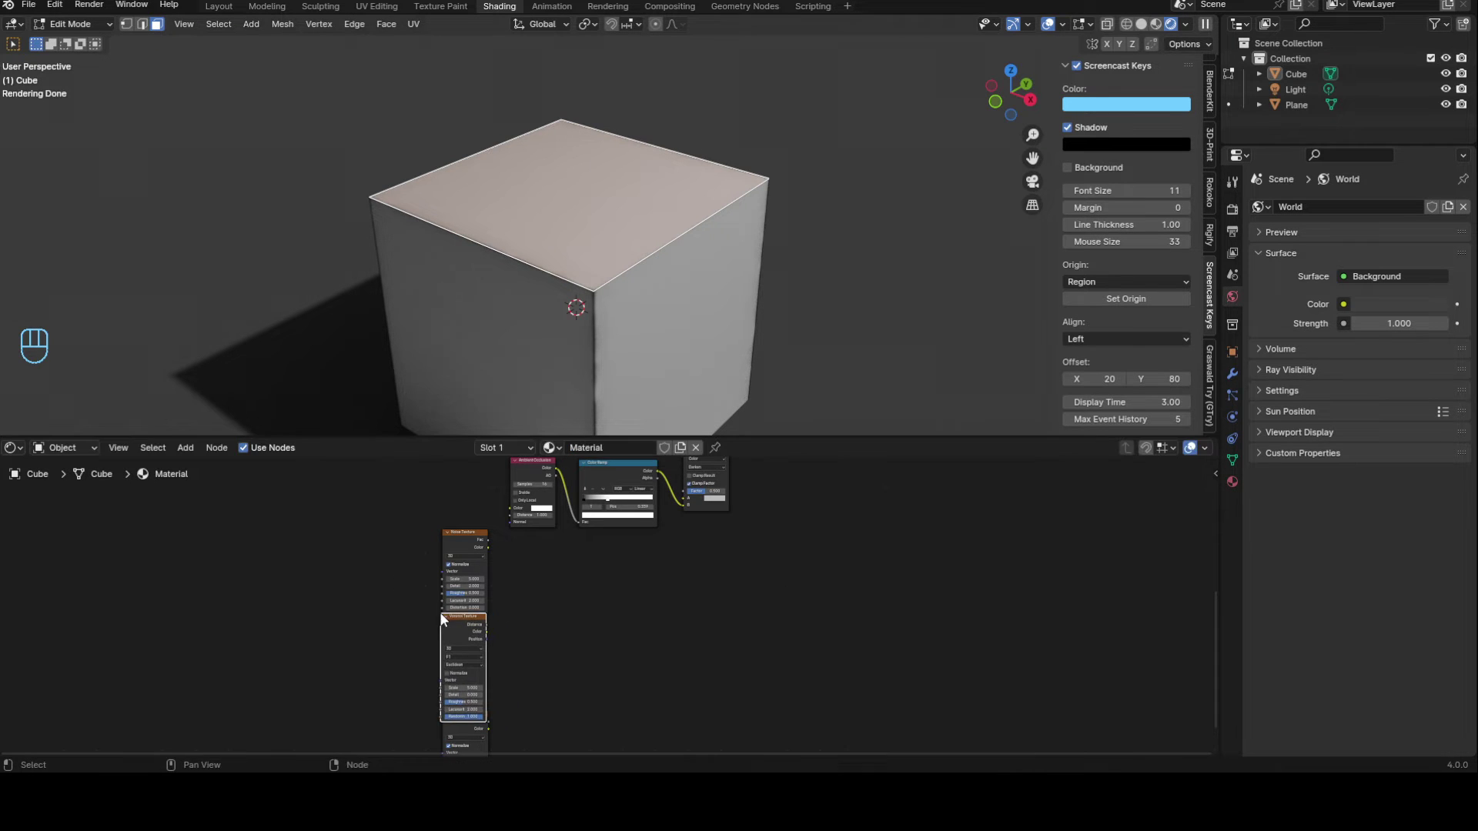
Step: Move the lower Noise Texture node down so it clears the Voronoi Texture node, keeping its Normalize option enabled
left_click(440, 612)
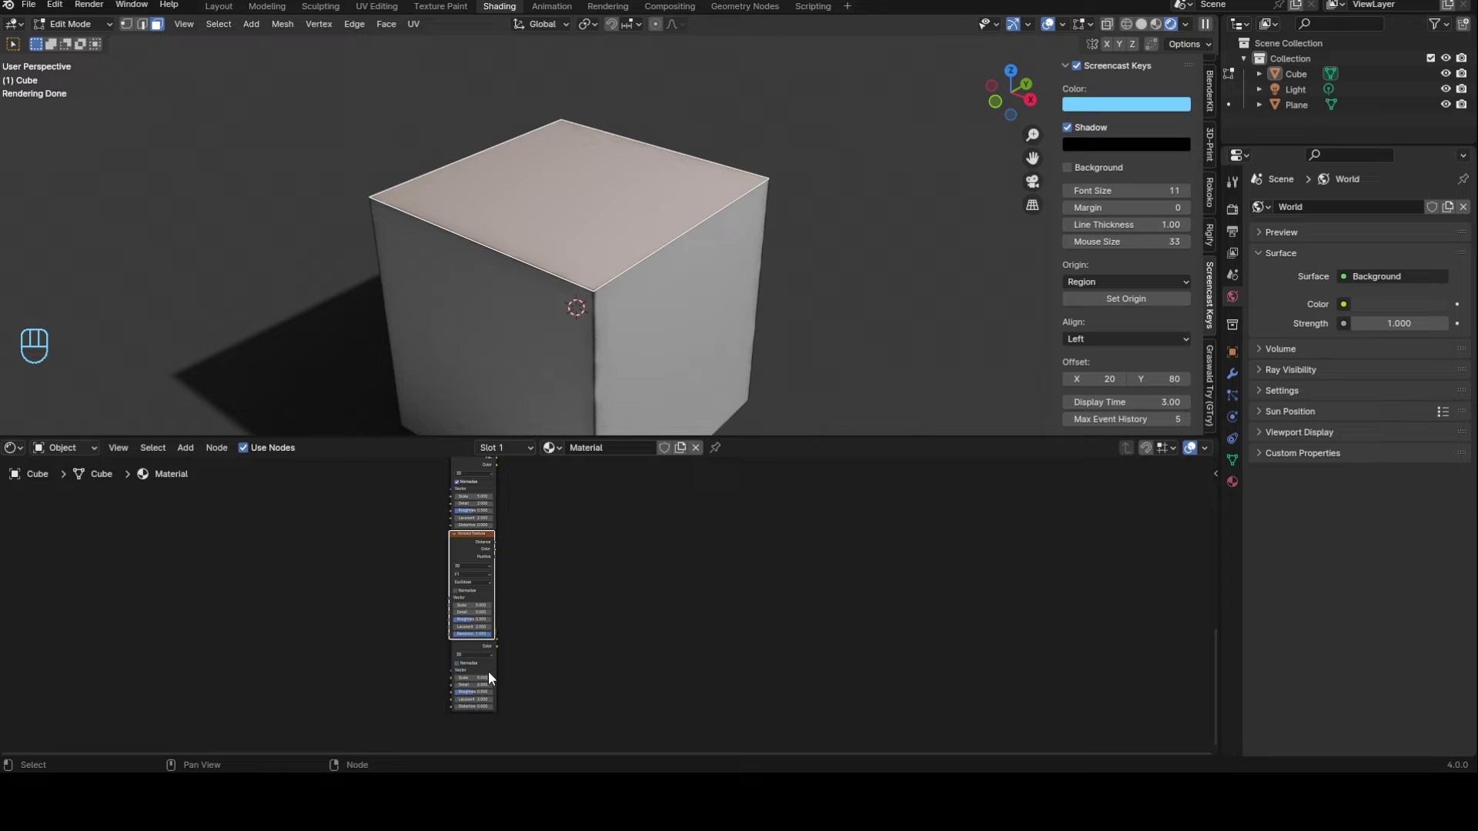
scroll(487, 663, "up", 6)
middle_click_drag(486, 663, 629, 626)
scroll(600, 635, "up", 6)
left_click(544, 627)
left_click(553, 638)
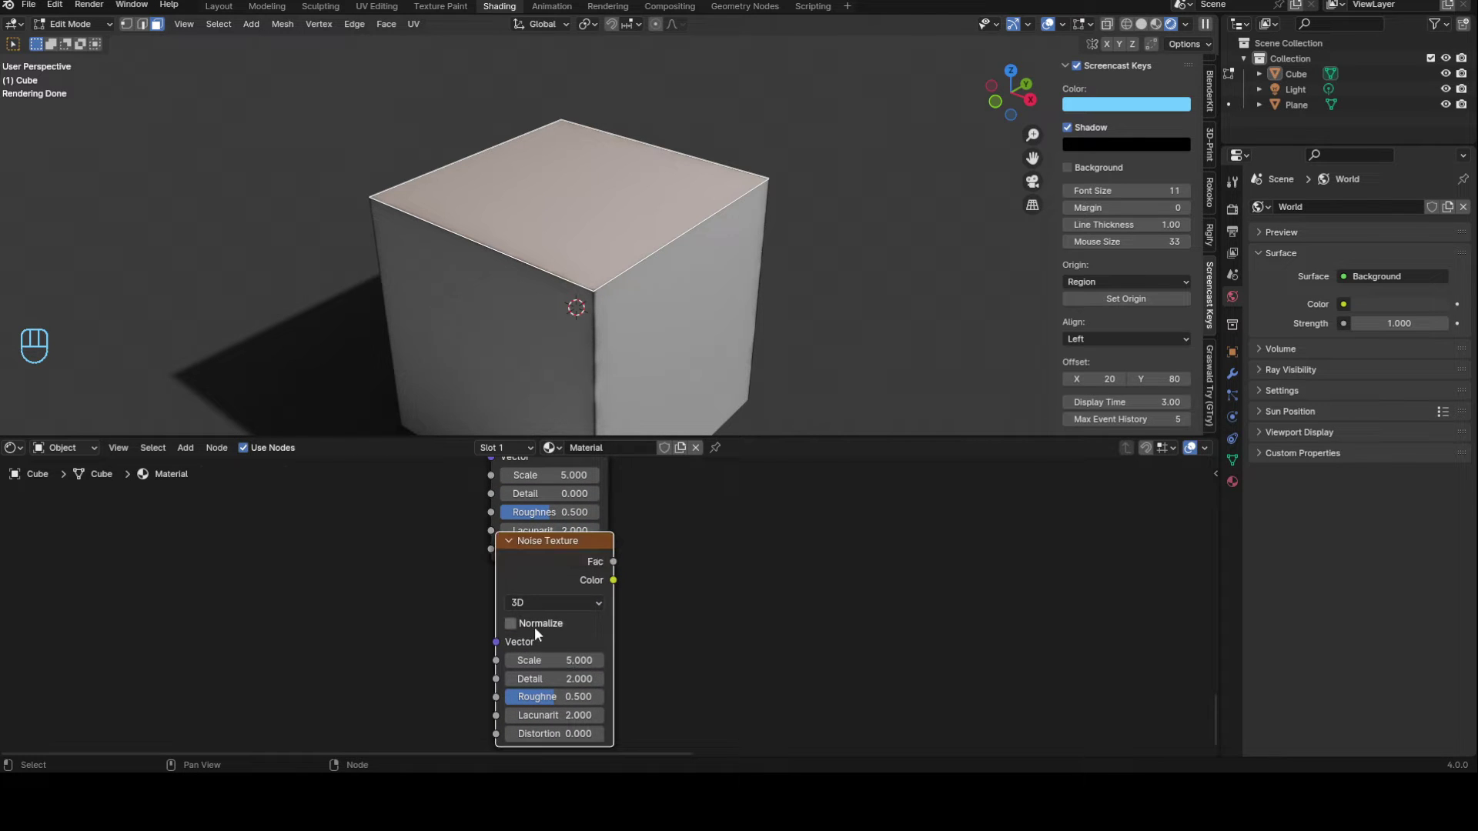
left_click_drag(551, 561, 540, 607)
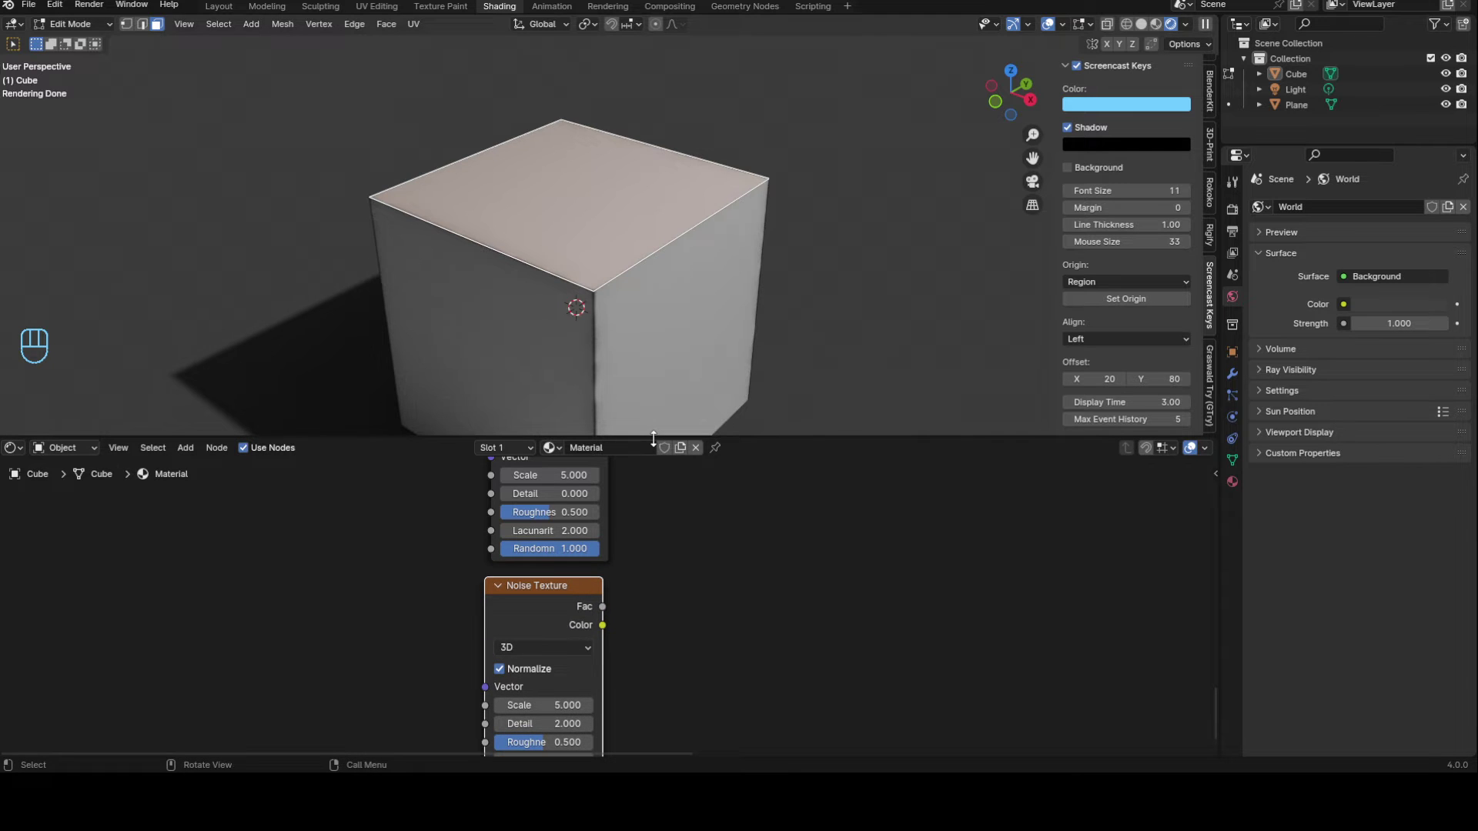
Step: Enlarge the node editor and move the two Noise Texture nodes and the Voronoi Texture node up together
left_click_drag(653, 438, 654, 340)
scroll(677, 662, "down", 4)
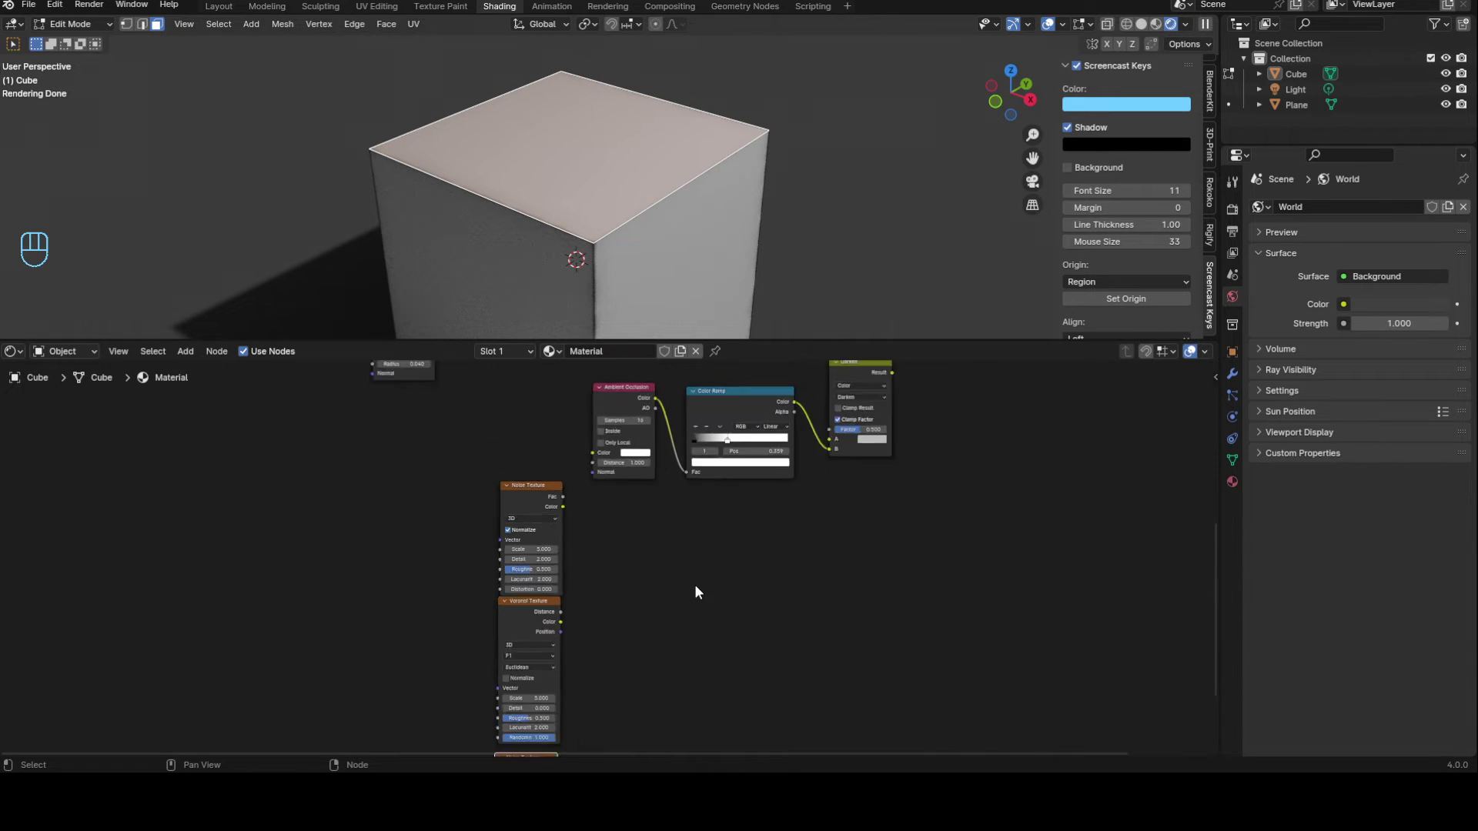
scroll(696, 588, "down", 4)
left_click_drag(509, 485, 577, 680)
left_click_drag(563, 506, 558, 473)
scroll(725, 489, "up", 2)
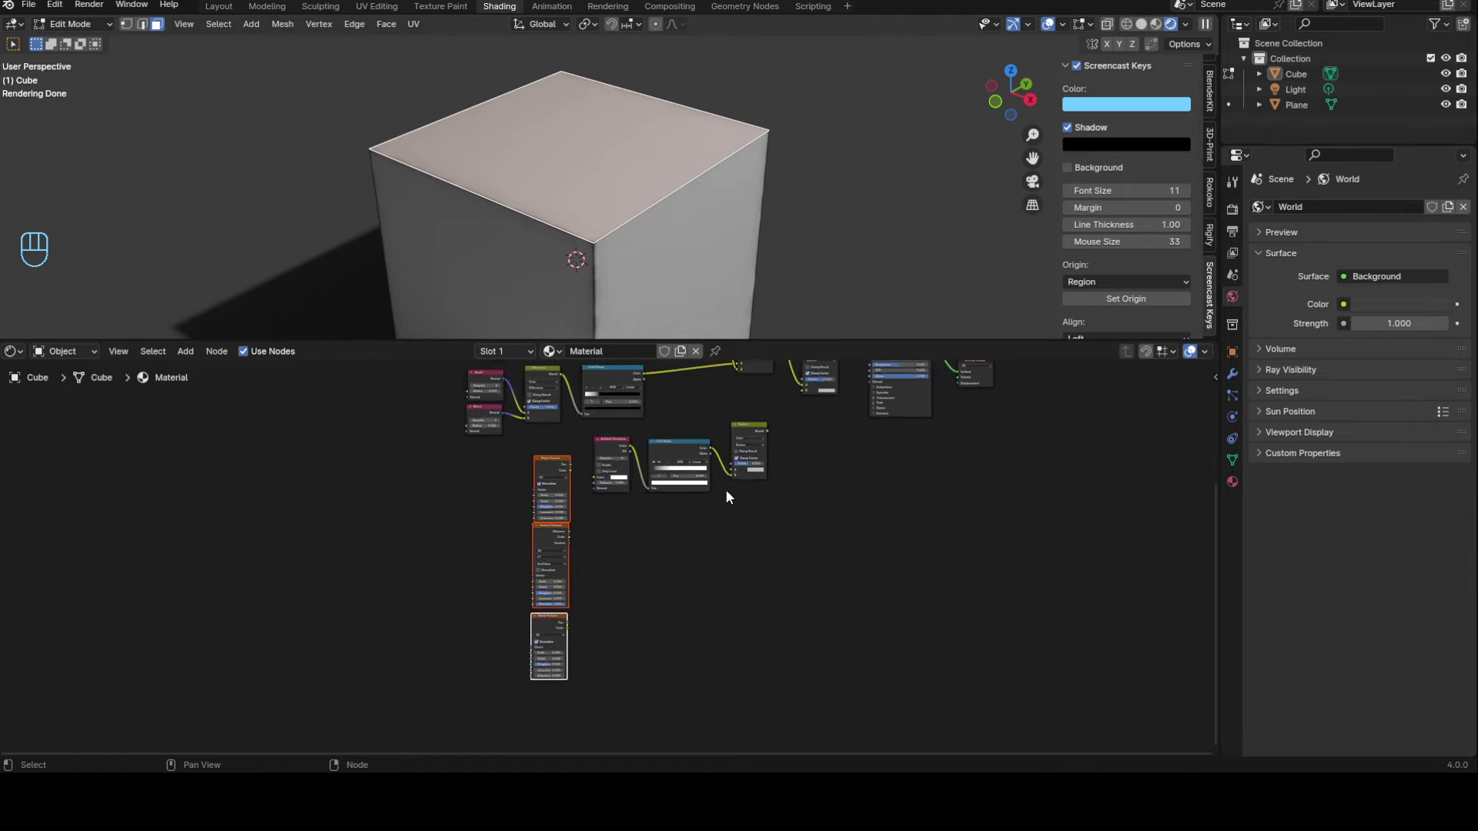
Step: Move the upper Bevel node chain up, and shift the Ambient Occlusion, Color Ramp and Darken nodes up and to the right
middle_click_drag(725, 496, 712, 650)
scroll(713, 650, "down", 1)
left_click_drag(283, 408, 690, 505)
left_click_drag(371, 598, 376, 566)
left_click_drag(488, 604, 678, 555)
scroll(491, 642, "up", 6)
middle_click_drag(447, 724, 601, 585)
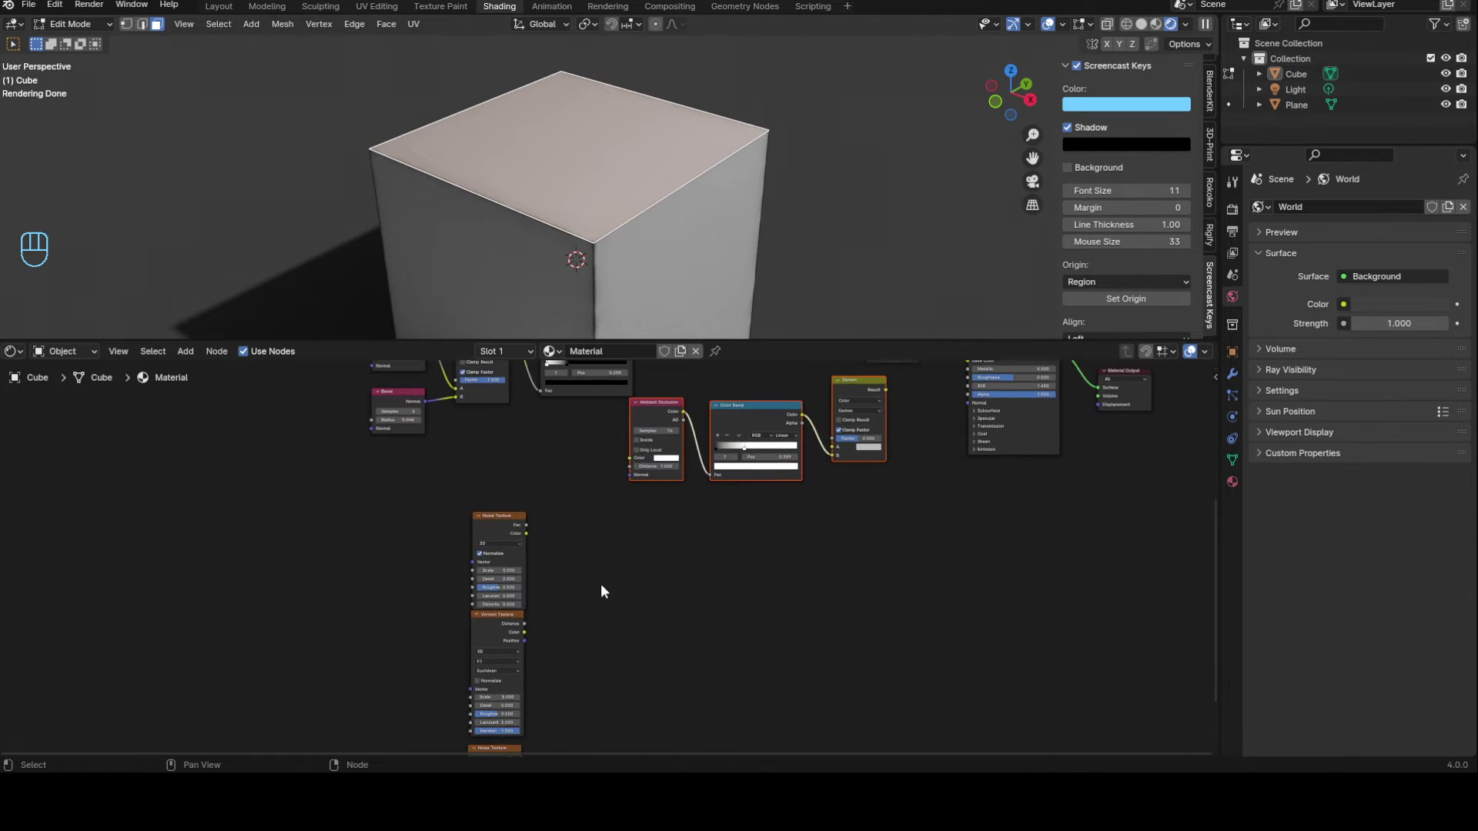
scroll(601, 591, "up", 2)
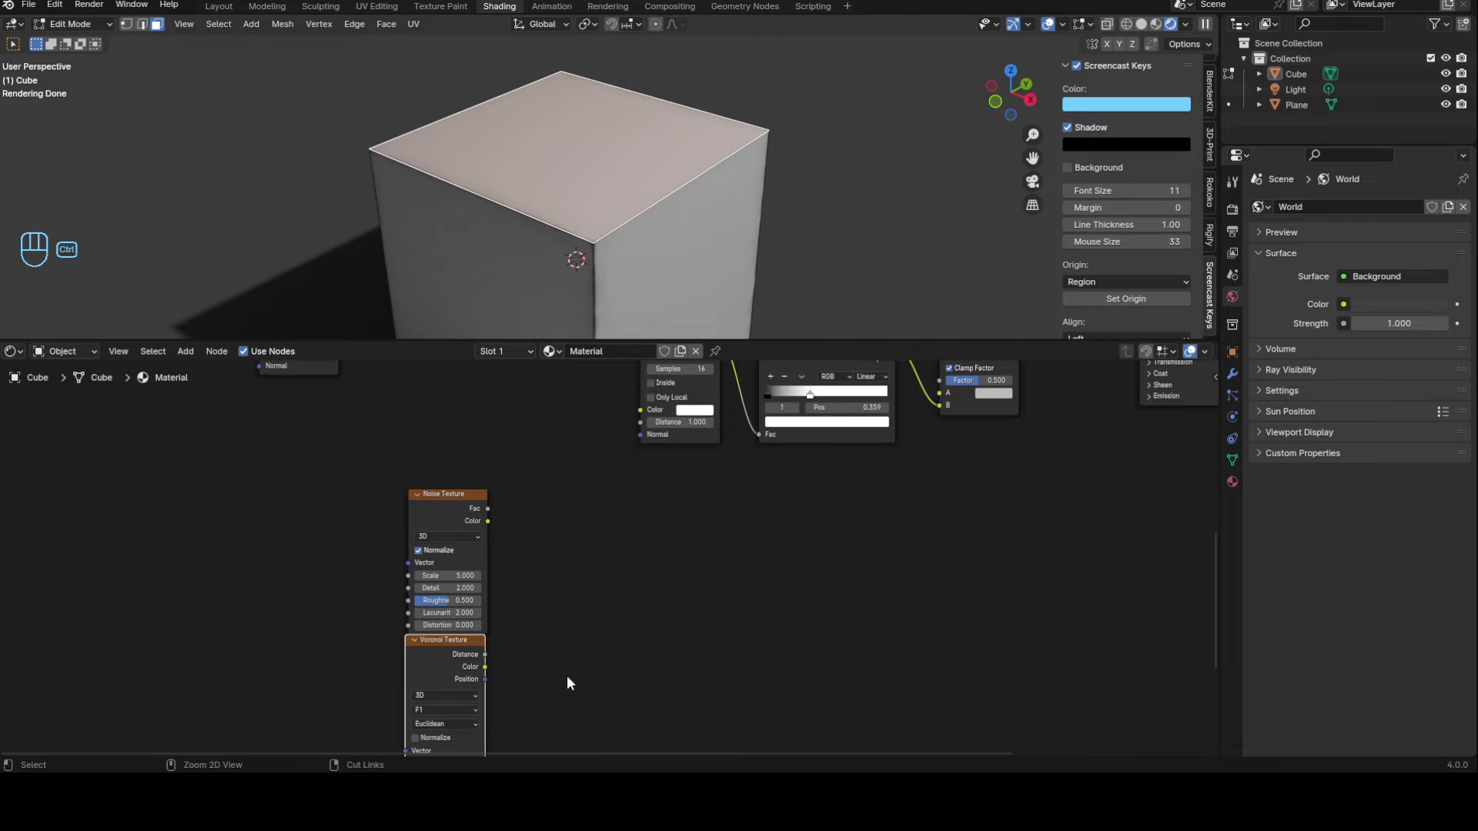
Step: Add a Texture Coordinate node without Mapping and link its Object output to the Vector inputs of the Voronoi and both Noise Texture nodes
key("ctrl+t")
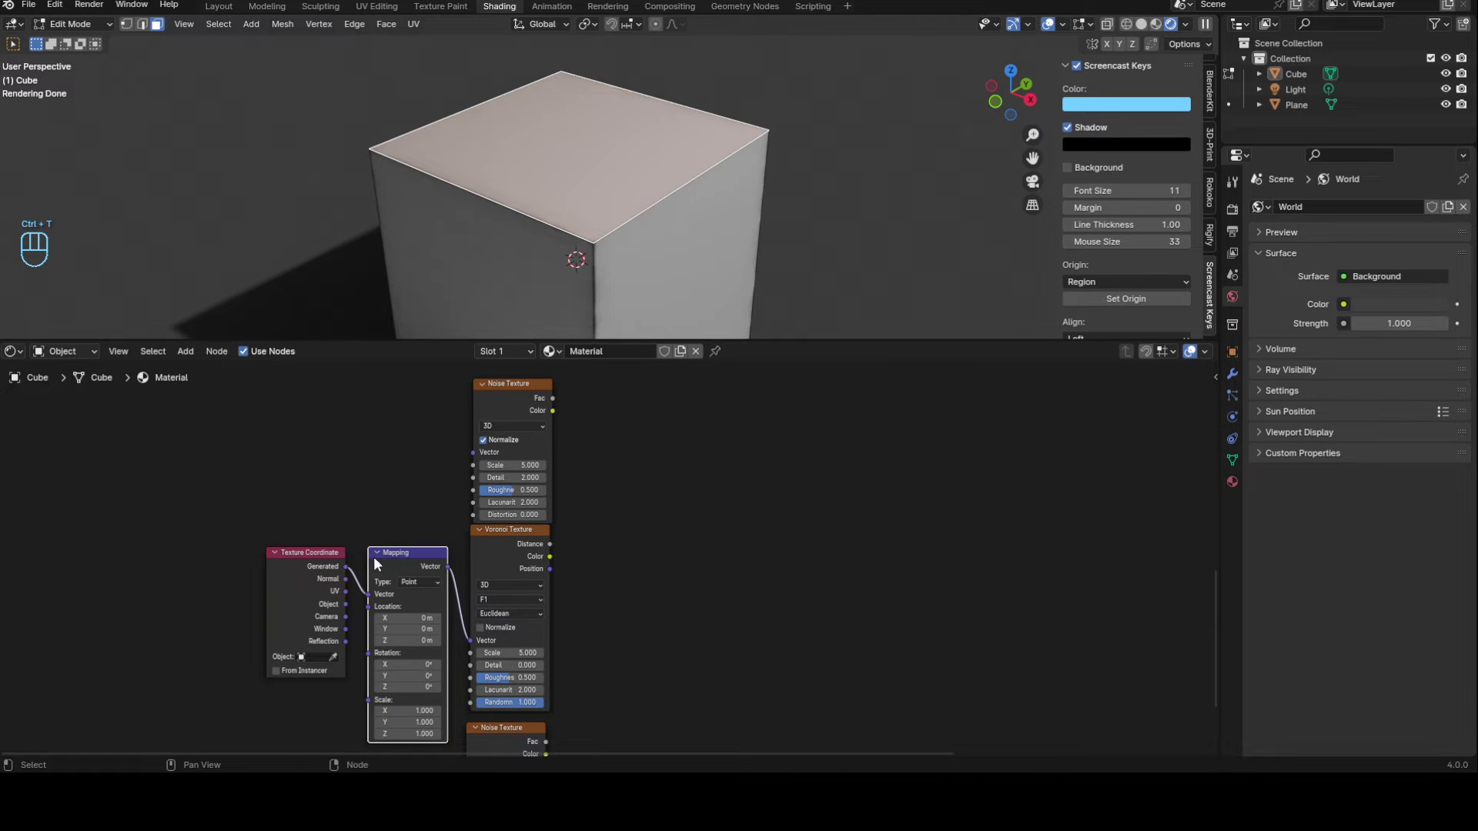
key("Delete")
left_click_drag(313, 549, 302, 561)
left_click_drag(335, 615, 470, 640)
left_click_drag(335, 615, 472, 452)
middle_click_drag(411, 610, 431, 499)
left_click_drag(356, 505, 487, 686)
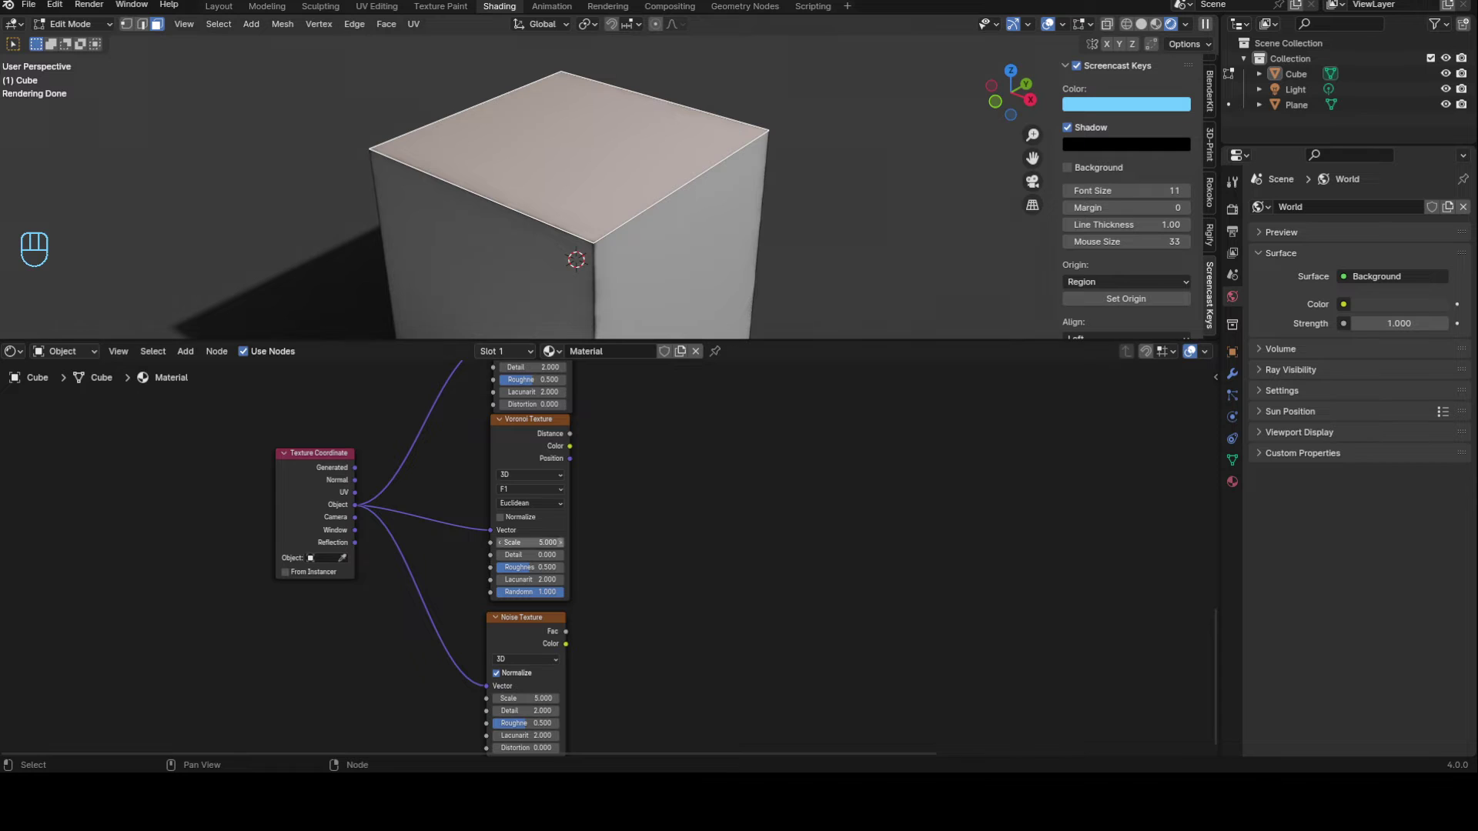
Step: Set the upper Noise Texture's Detail to 5 and Roughness to 0.9
scroll(570, 625, "up", 6)
mouse_move(708, 475)
middle_mouse_down()
mouse_move(699, 521)
mouse_move(708, 494)
middle_mouse_up()
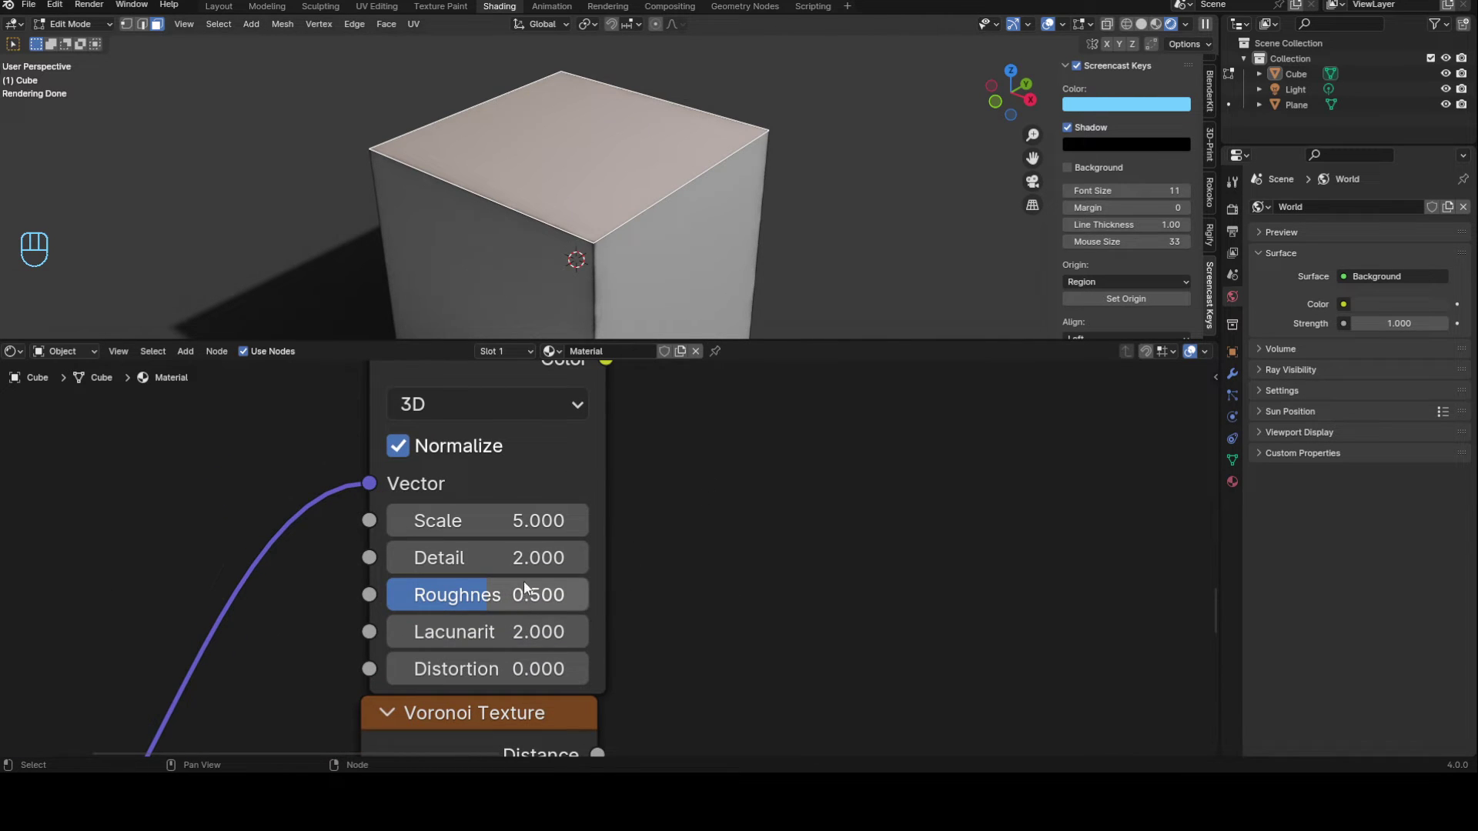
left_click(532, 558)
key("Return")
left_click(534, 600)
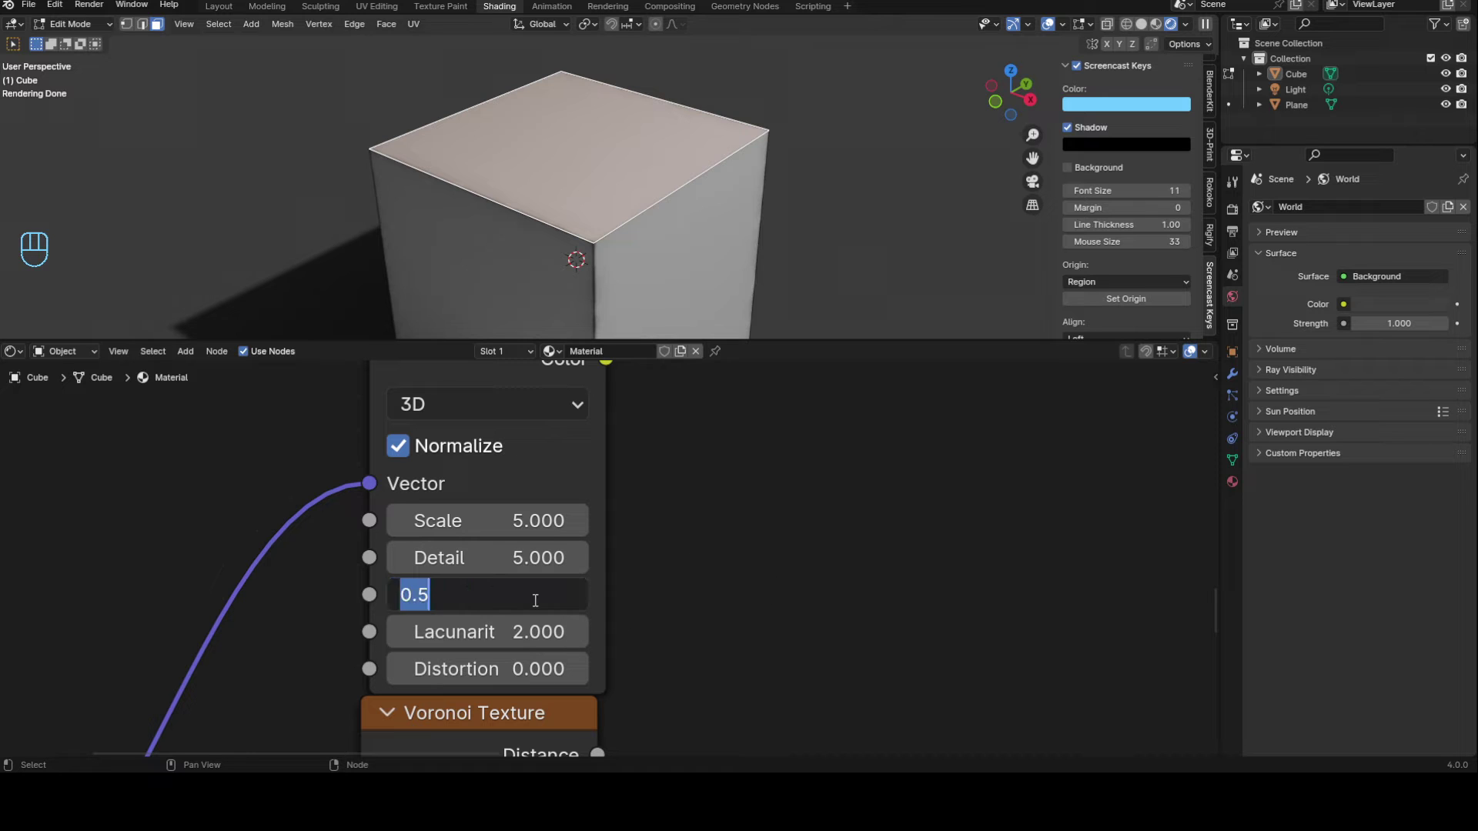
left_click(534, 600)
key("BackSpace")
type("9")
key("Return")
scroll(633, 597, "down", 1, "shift")
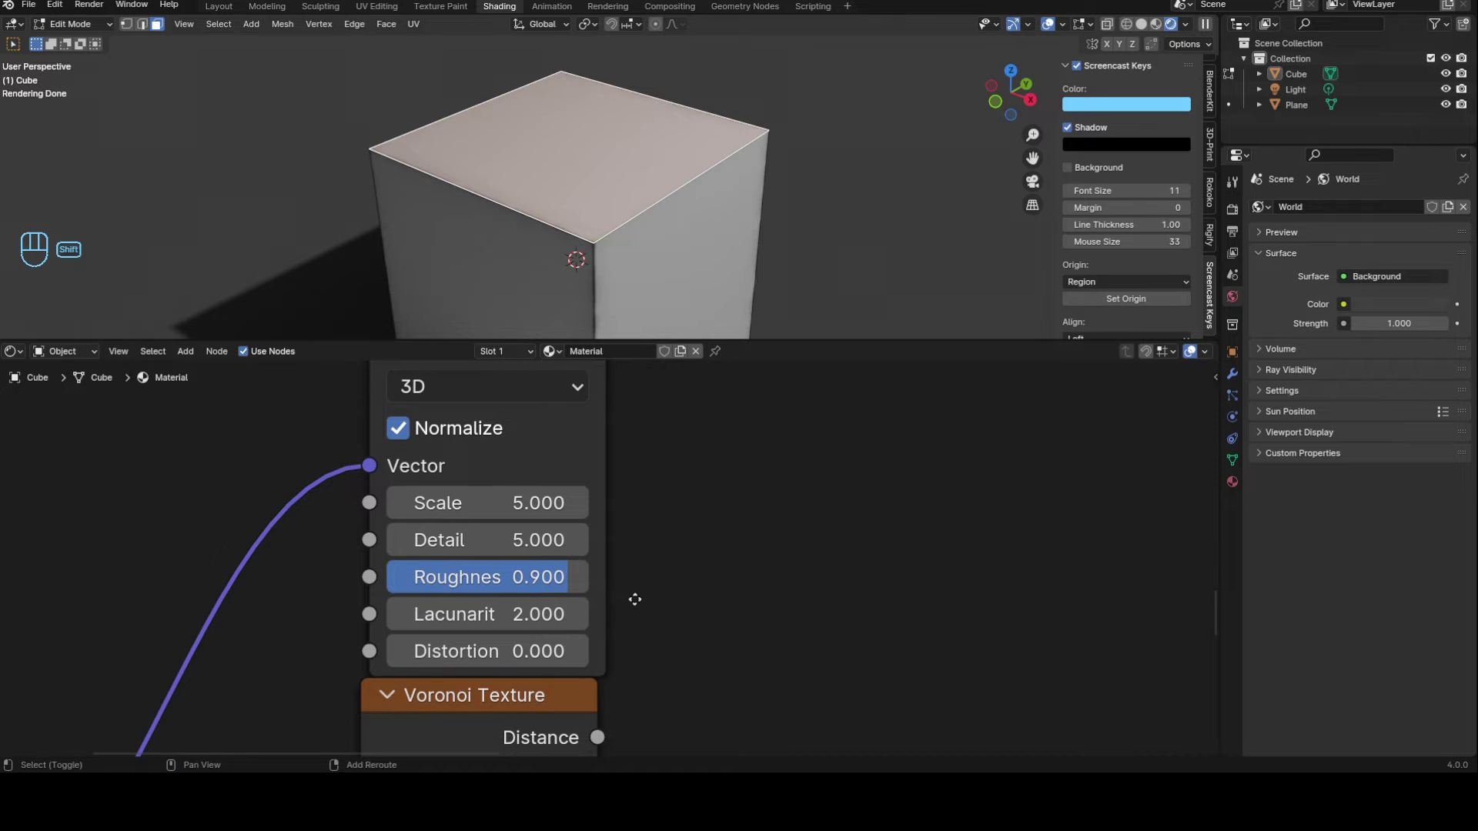
Step: Duplicate the Color Ramp beside the upper Noise Texture and link the noise Fac output to the copy's Fac input
scroll(742, 603, "down", 4)
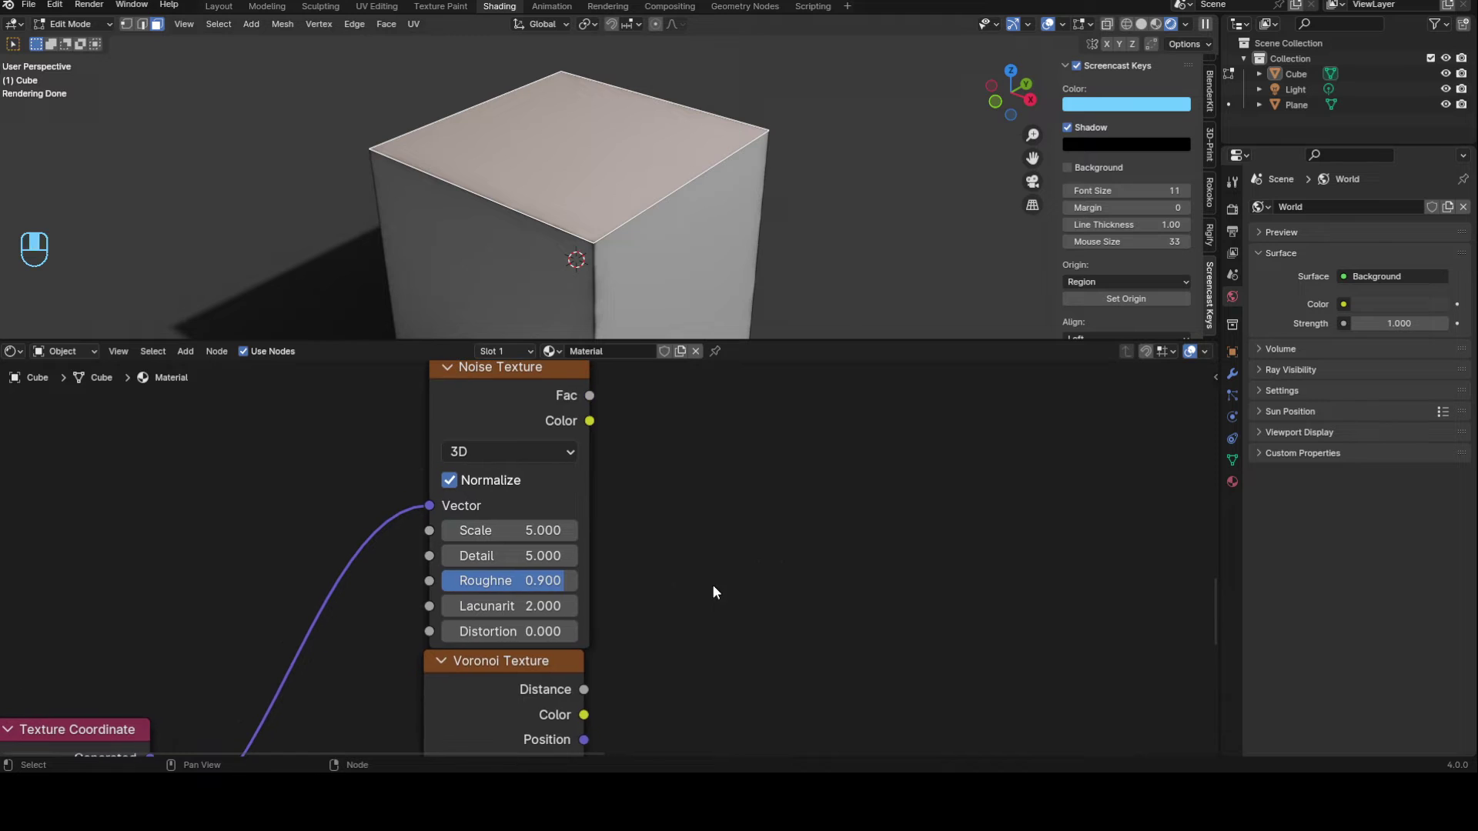
middle_click_drag(626, 535, 521, 639)
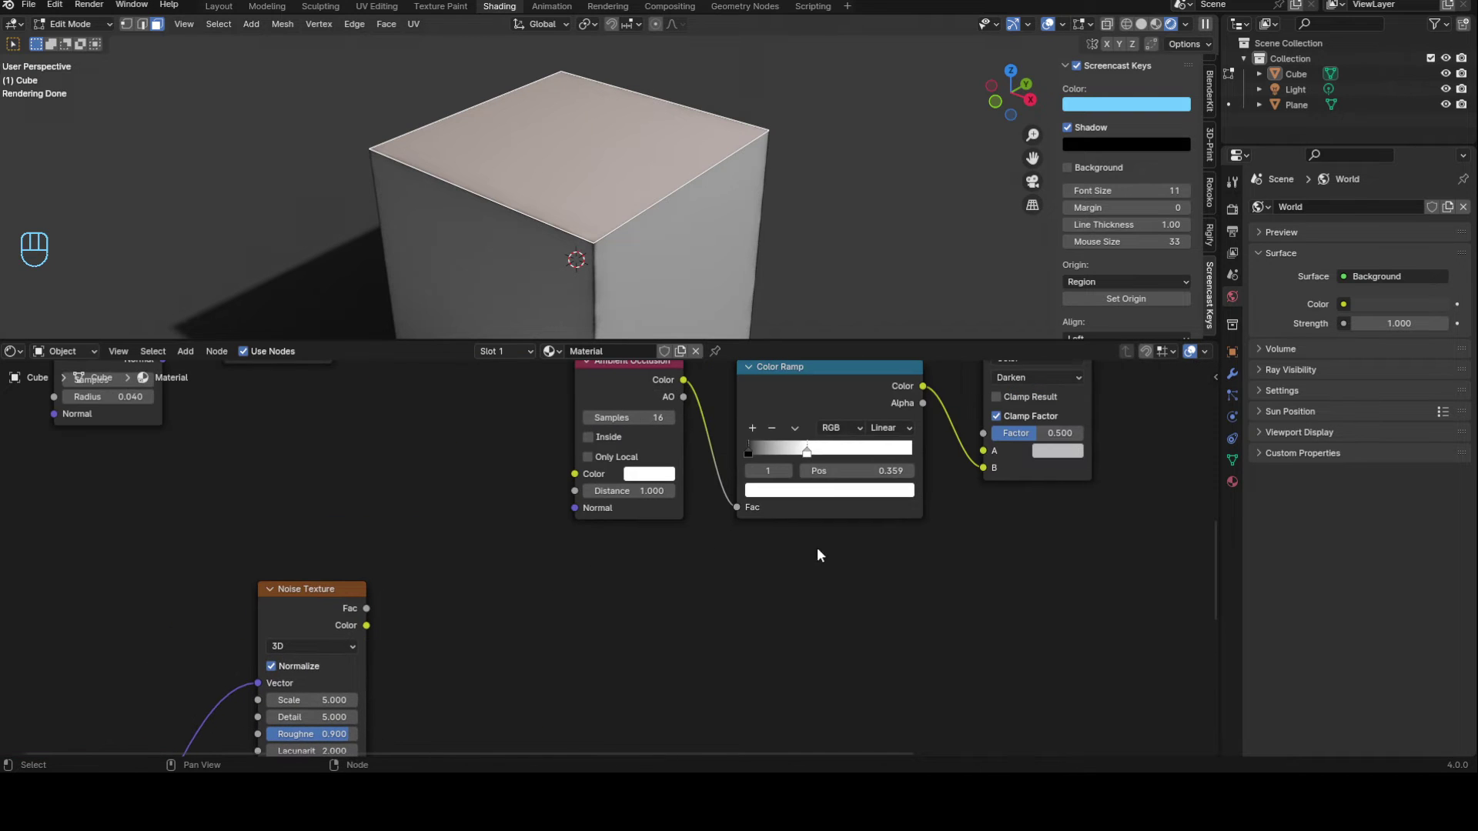
left_click(806, 385)
key("shift+d")
left_click(529, 602)
left_click_drag(366, 608, 460, 724)
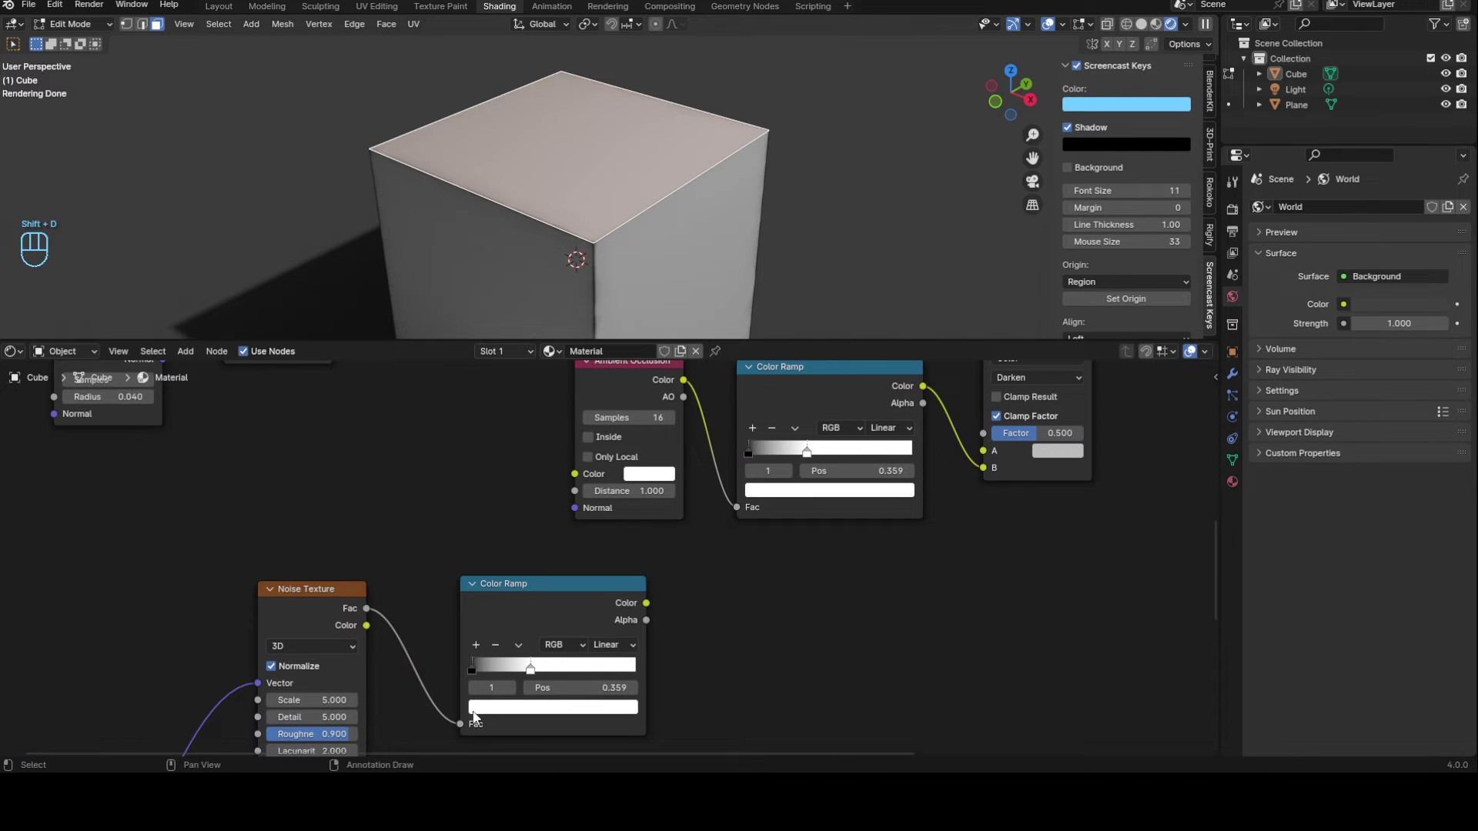
Step: Move the new ramp's white stop to position 1 and color its black stop beige with hue 0.122, saturation 0.307 and value 0.452
left_click_drag(531, 670, 782, 647)
scroll(539, 677, "up", 3)
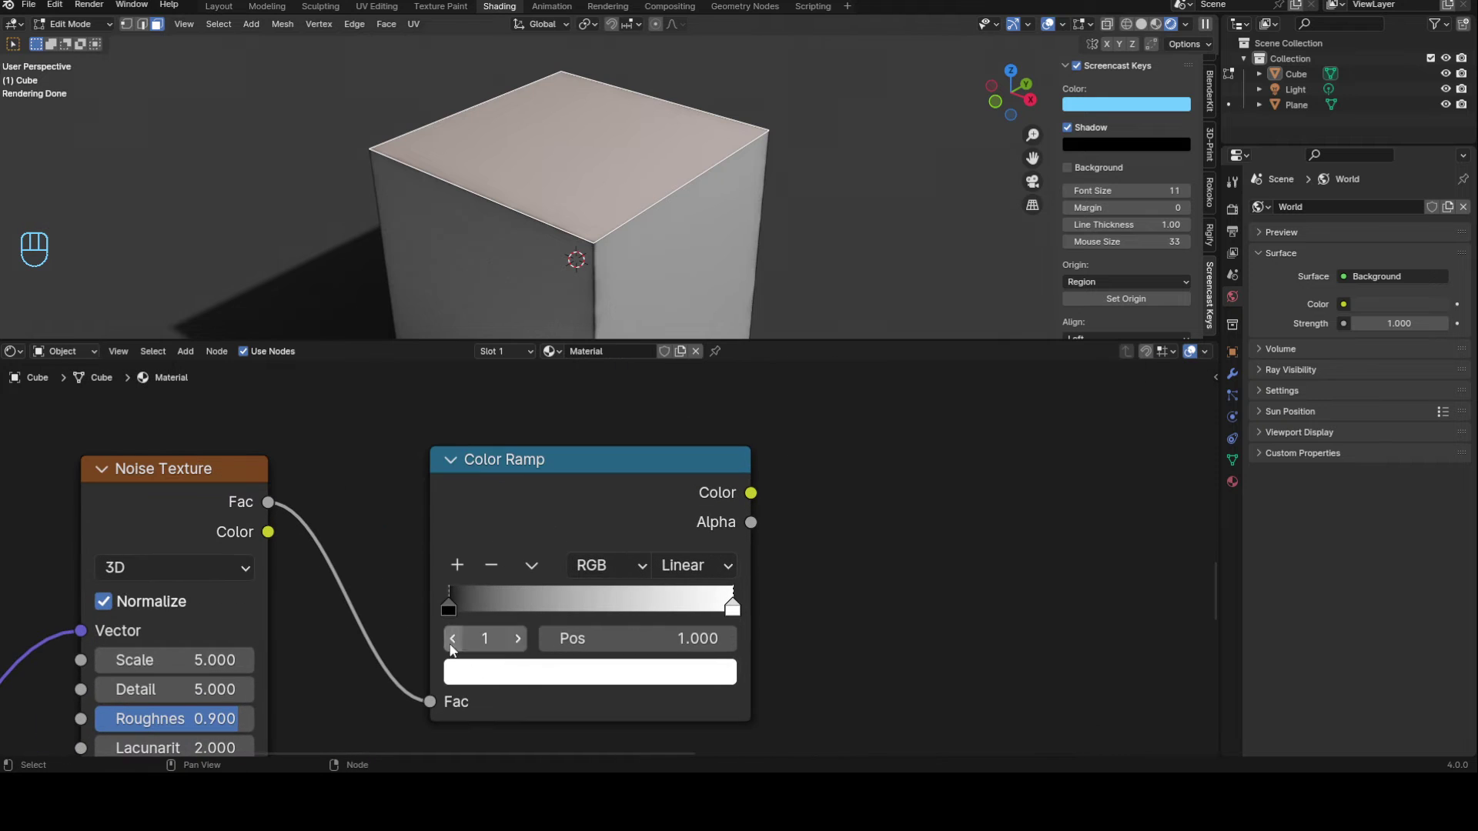
left_click(447, 609)
left_click(590, 672)
left_click_drag(713, 354, 713, 320)
mouse_move(575, 373)
left_mouse_down()
mouse_move(562, 383)
mouse_move(569, 369)
left_mouse_up()
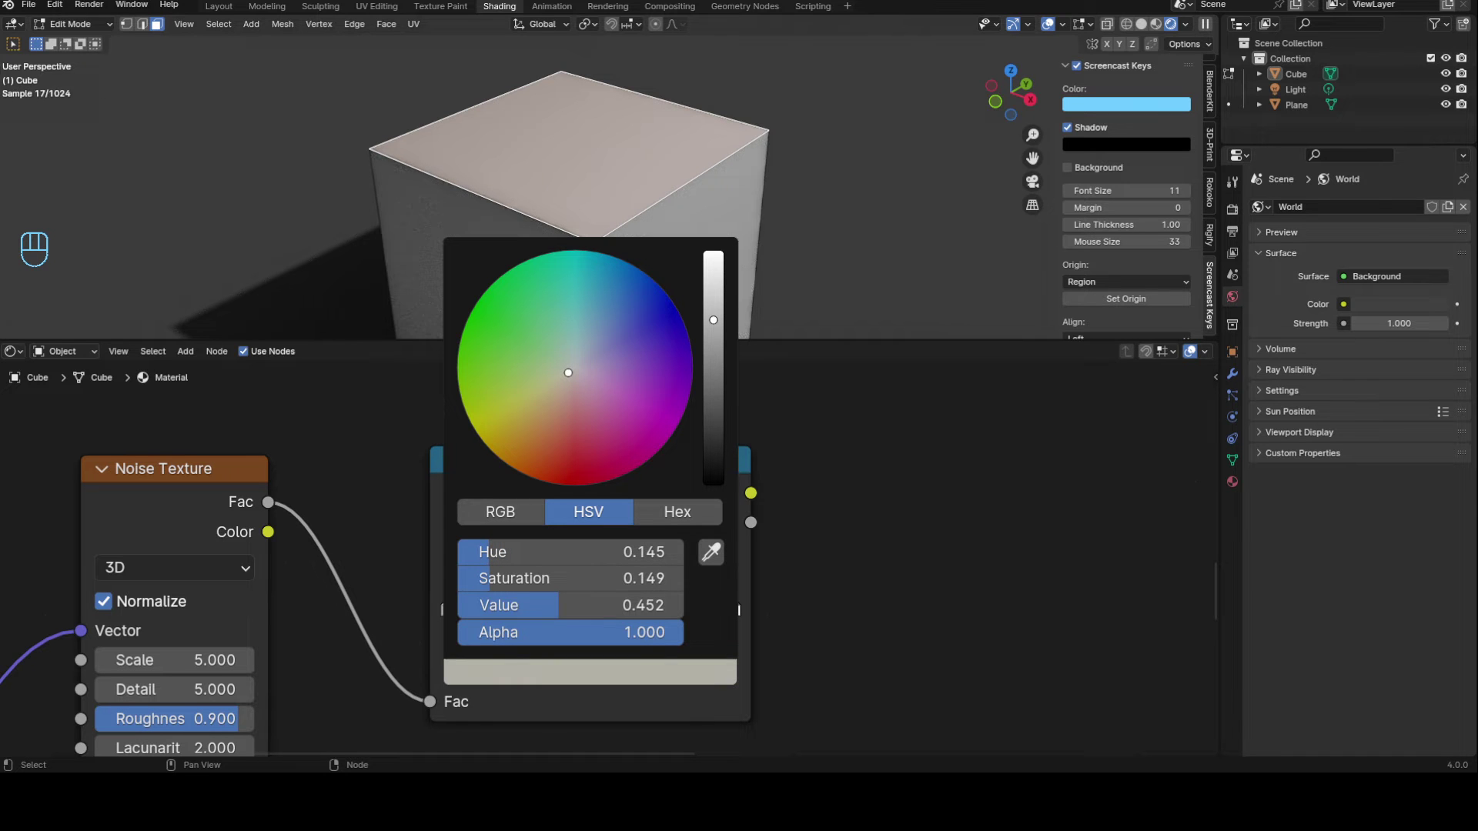
left_click_drag(568, 373, 562, 375)
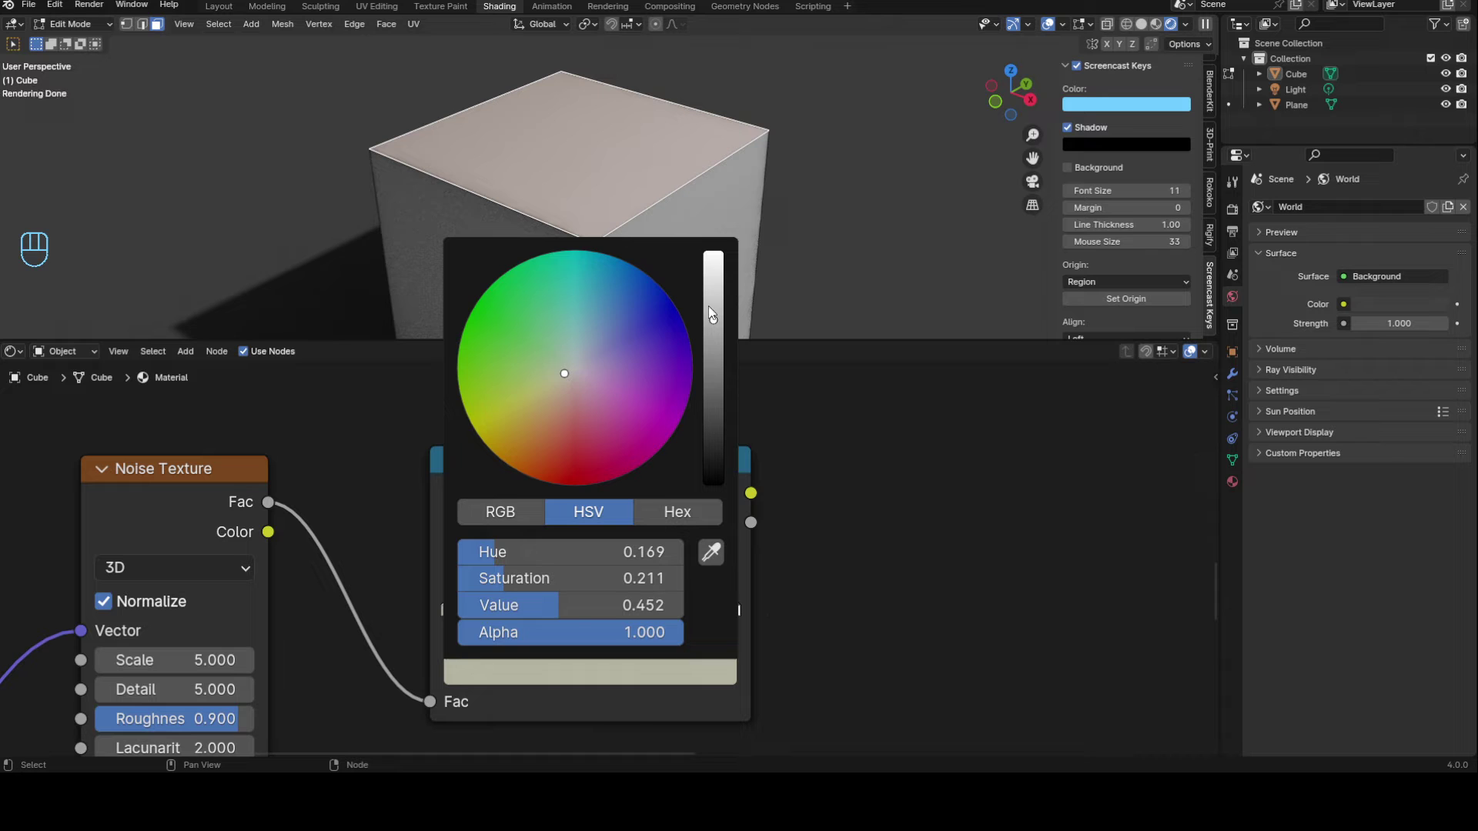
left_click_drag(710, 309, 710, 320)
left_click_drag(552, 387, 561, 381)
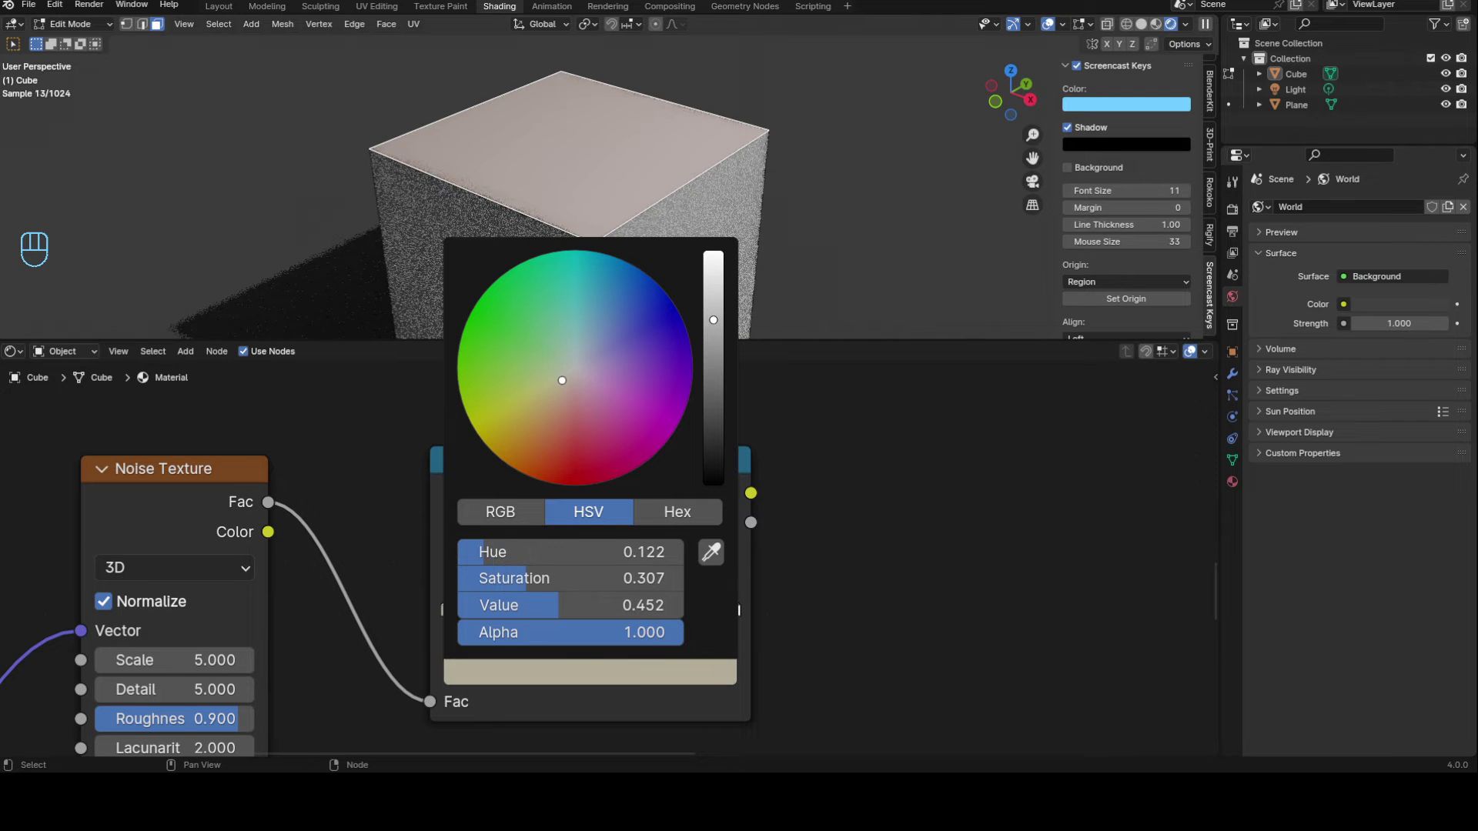
scroll(856, 615, "down", 3)
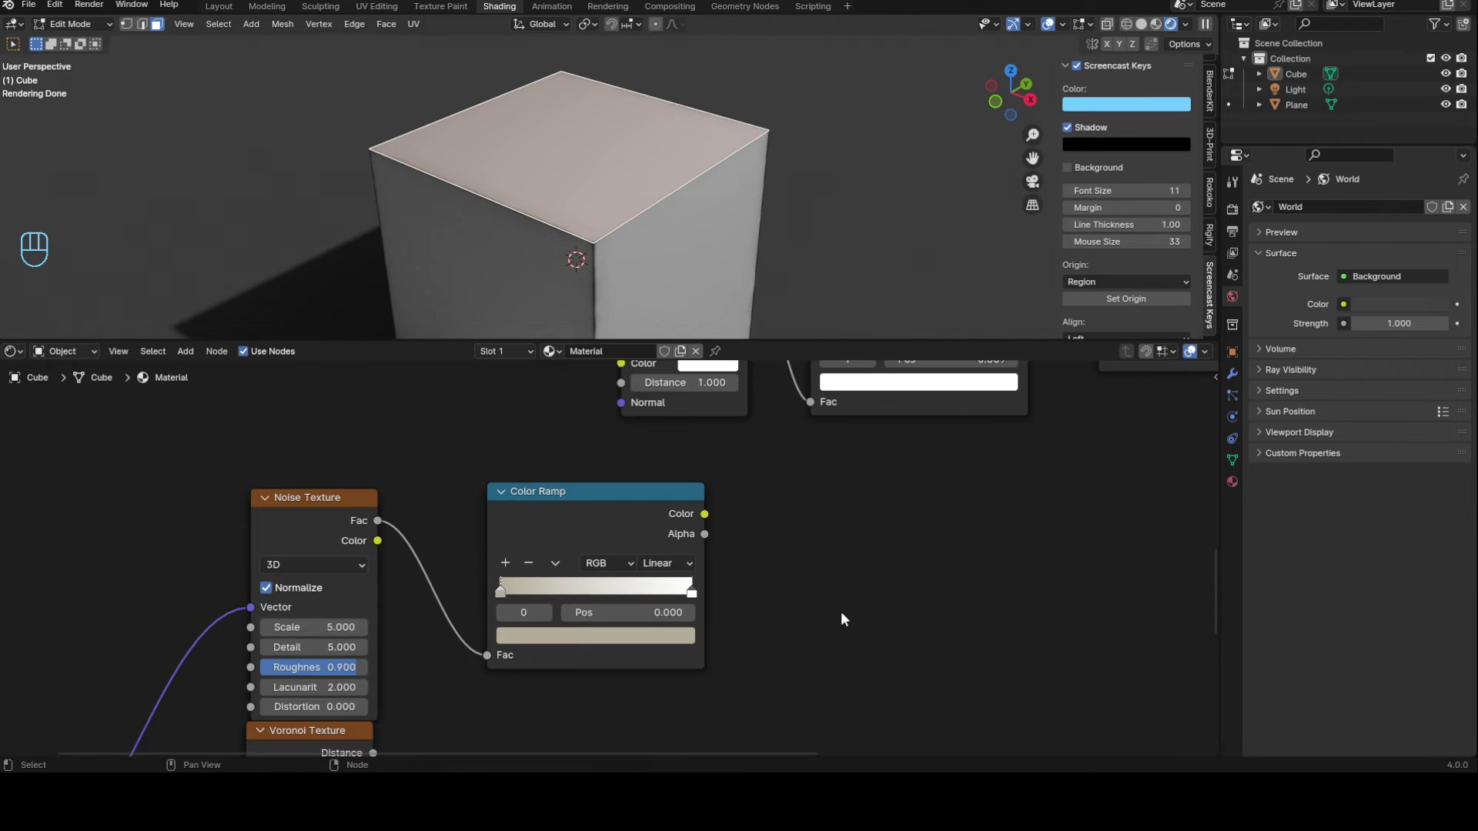
Step: Set the Voronoi Texture's Scale to 3
scroll(774, 605, "down", 3)
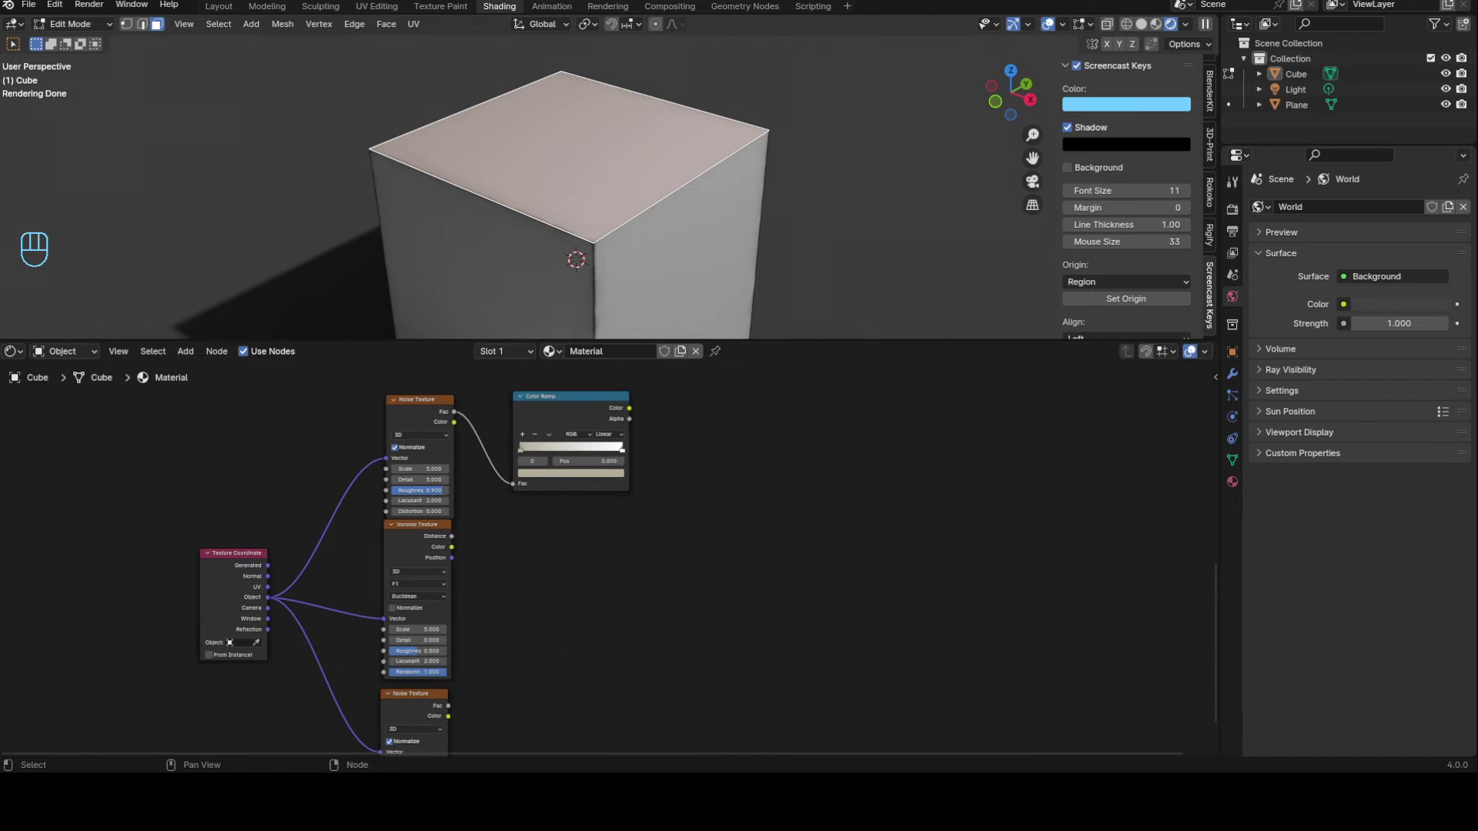
middle_click_drag(652, 638, 726, 538)
scroll(700, 572, "up", 3)
scroll(726, 537, "up", 5)
middle_click_drag(510, 497, 569, 485)
scroll(568, 486, "up", 2)
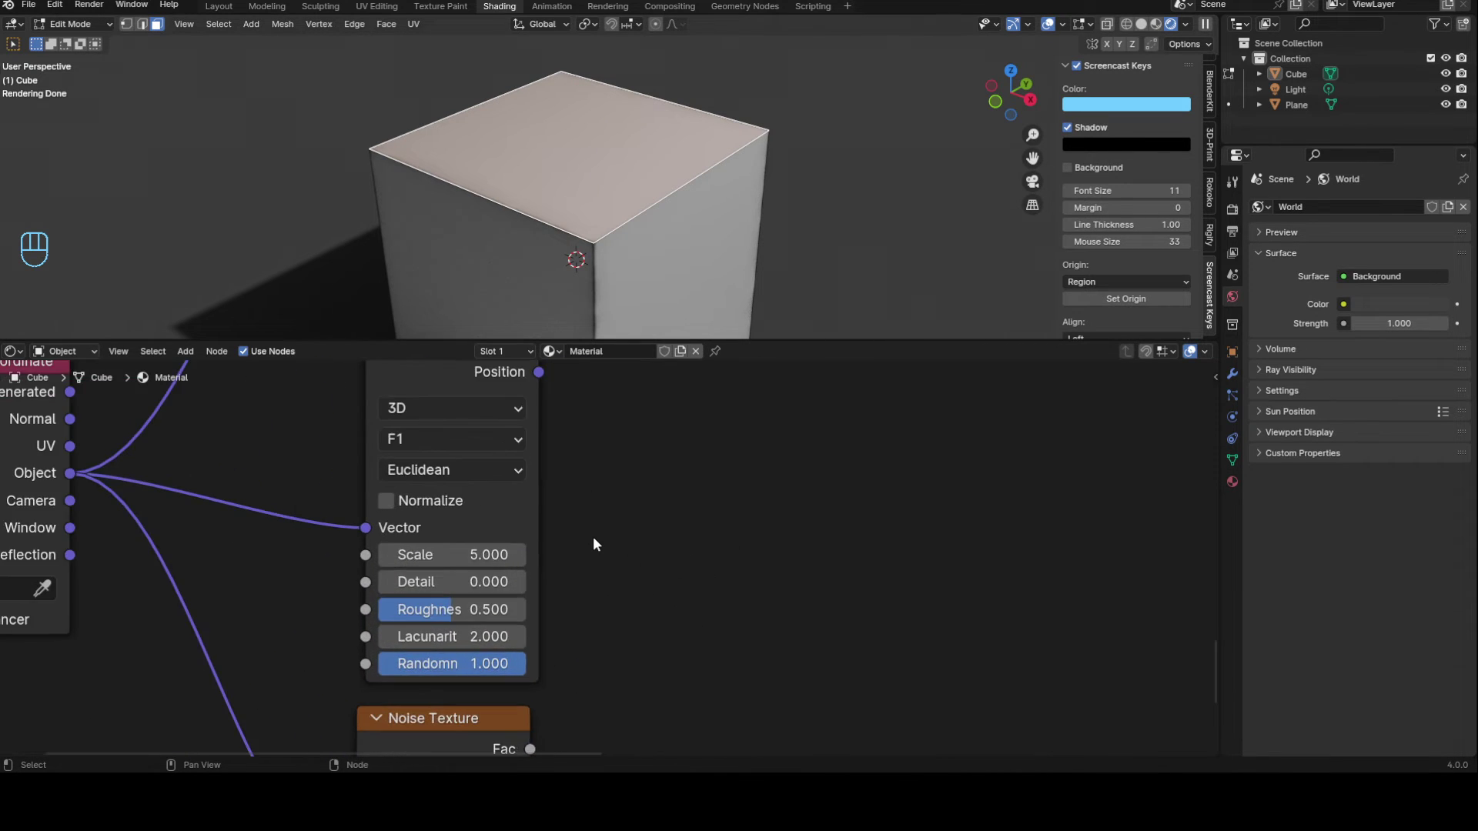
left_click(477, 555)
type("3")
key("Return")
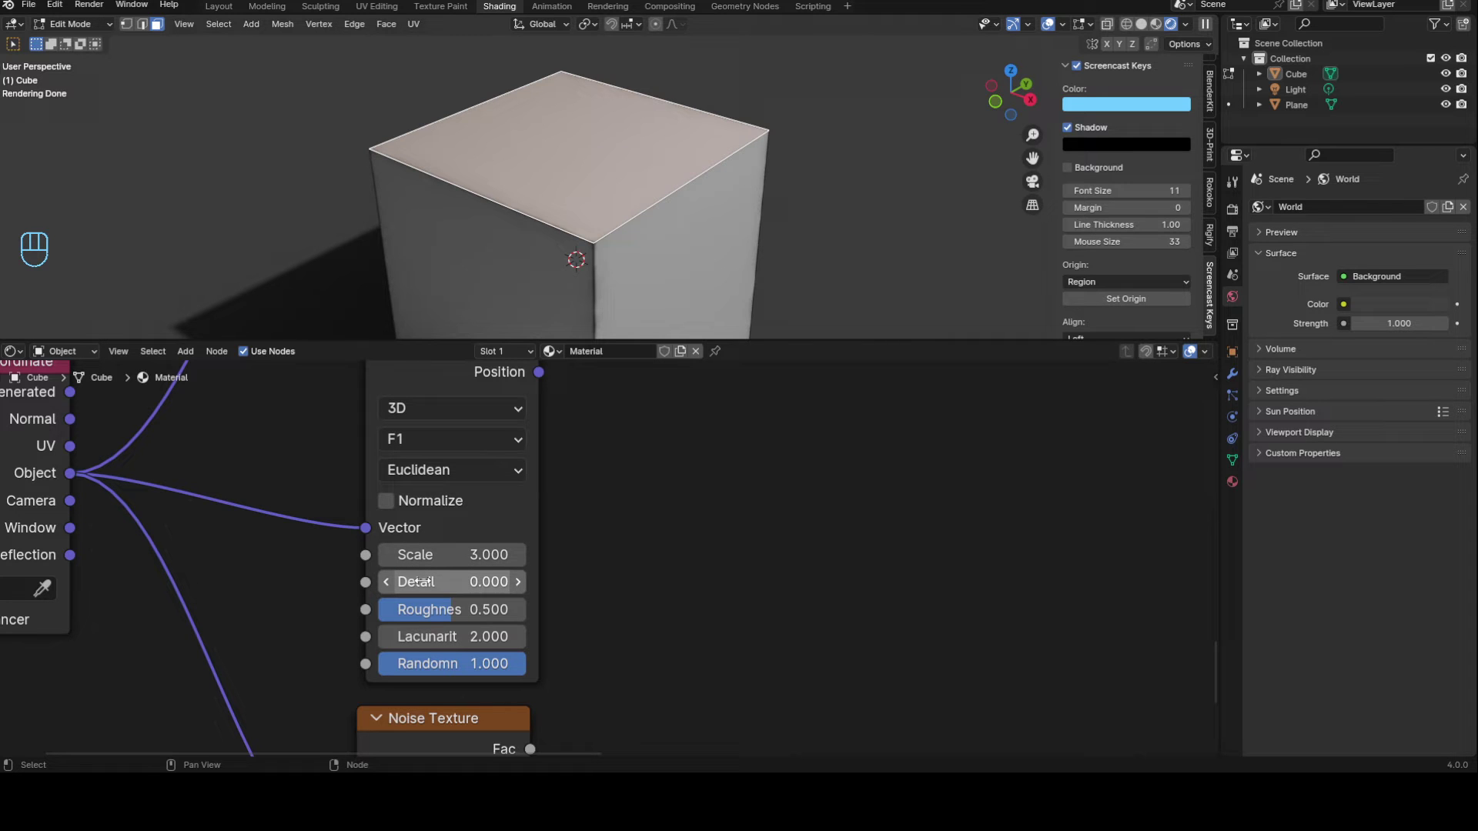
Step: Duplicate the beige Color Ramp, place the copy below it, and link the Voronoi Distance output to the copy's Fac input
scroll(654, 559, "down", 2)
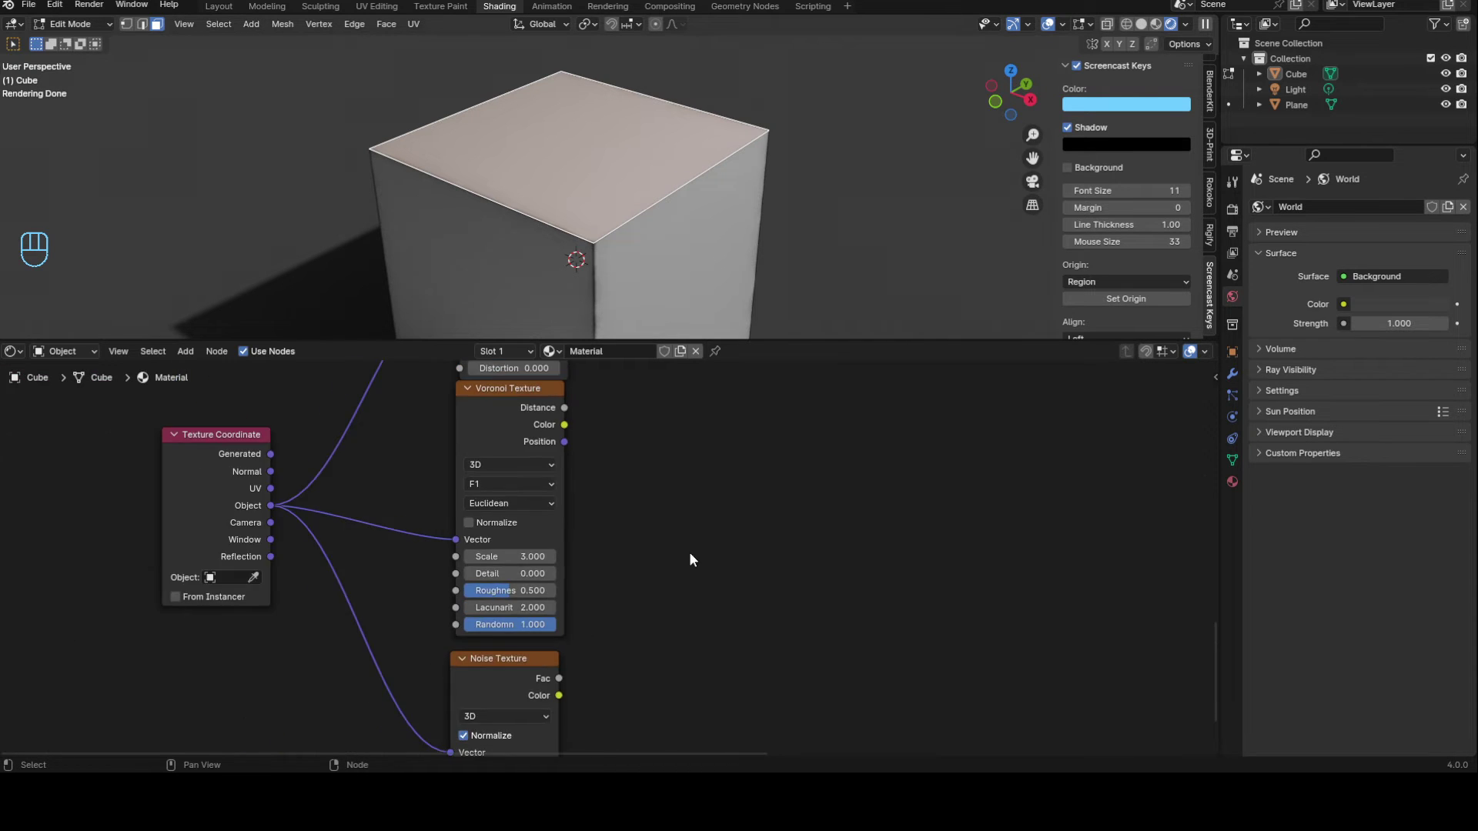
scroll(690, 560, "down", 3)
left_click(609, 529)
key("shift+d")
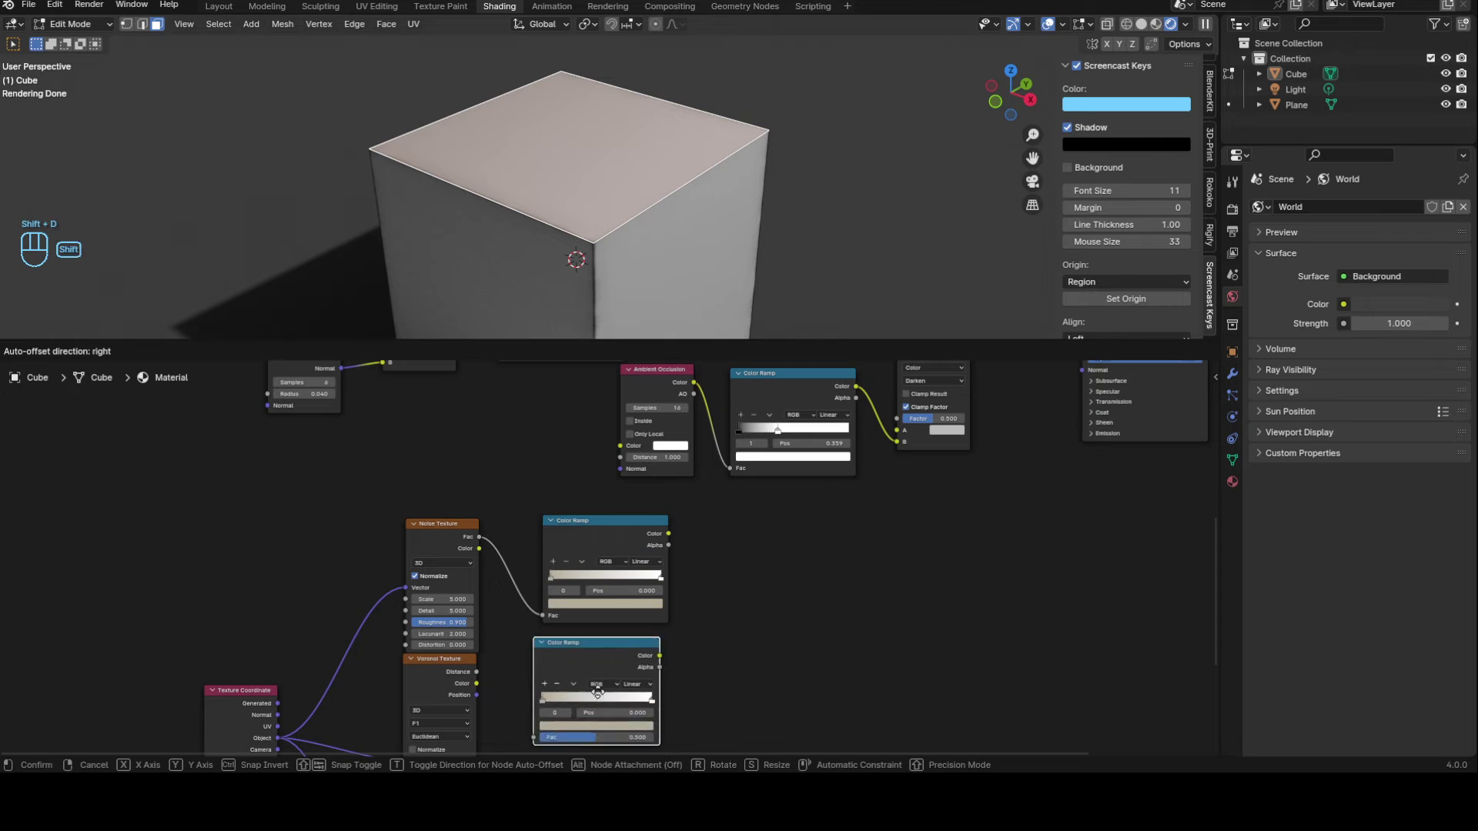
left_click(614, 696)
scroll(502, 548, "up", 1)
left_click_drag(472, 541, 557, 628)
scroll(716, 629, "up", 2)
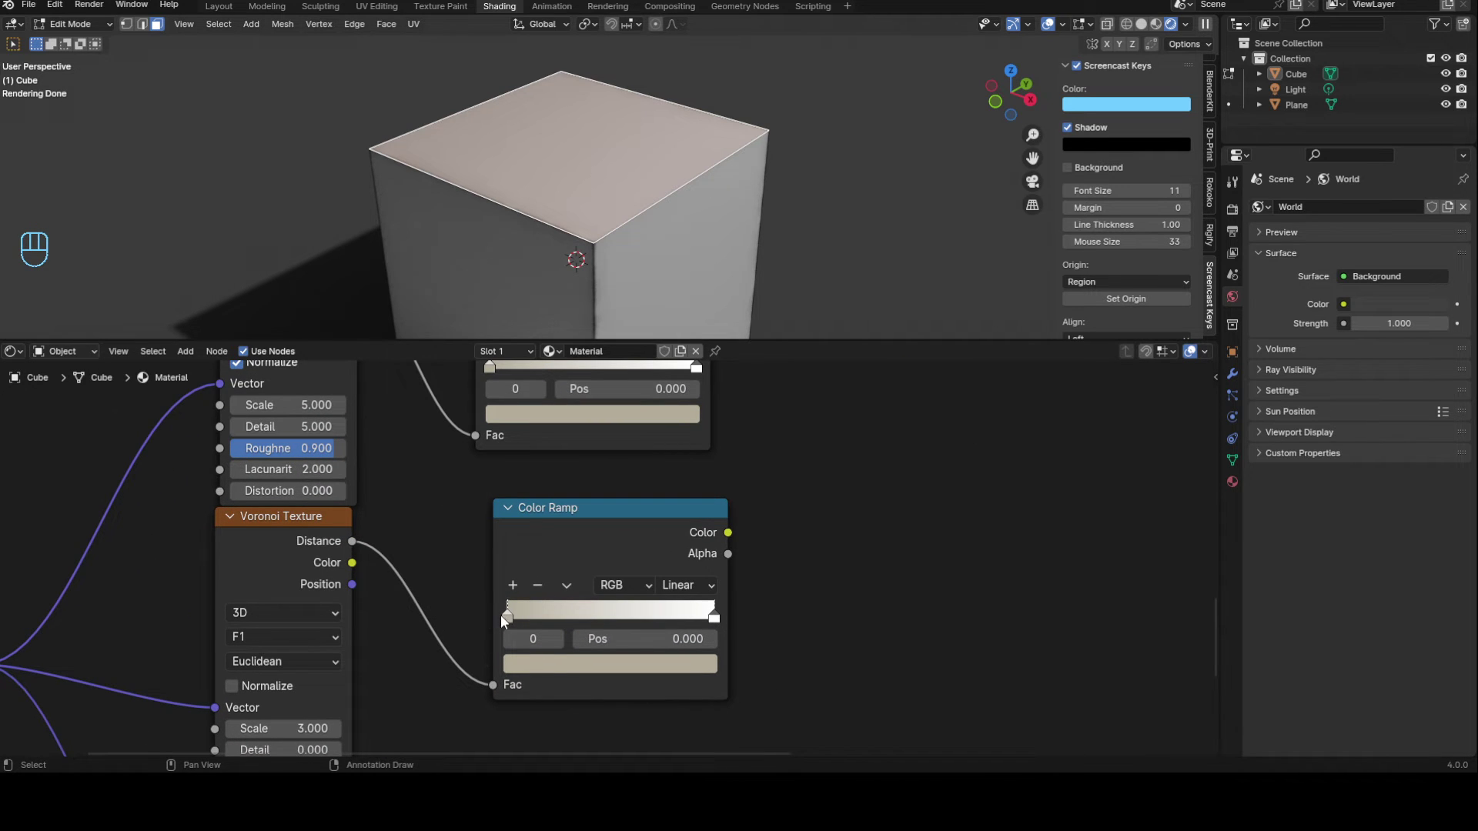
Step: Darken the Voronoi ramp's first stop to a value of about 0.33 and set its last stop to gray with value 0.543
left_click(550, 664)
left_click(702, 423)
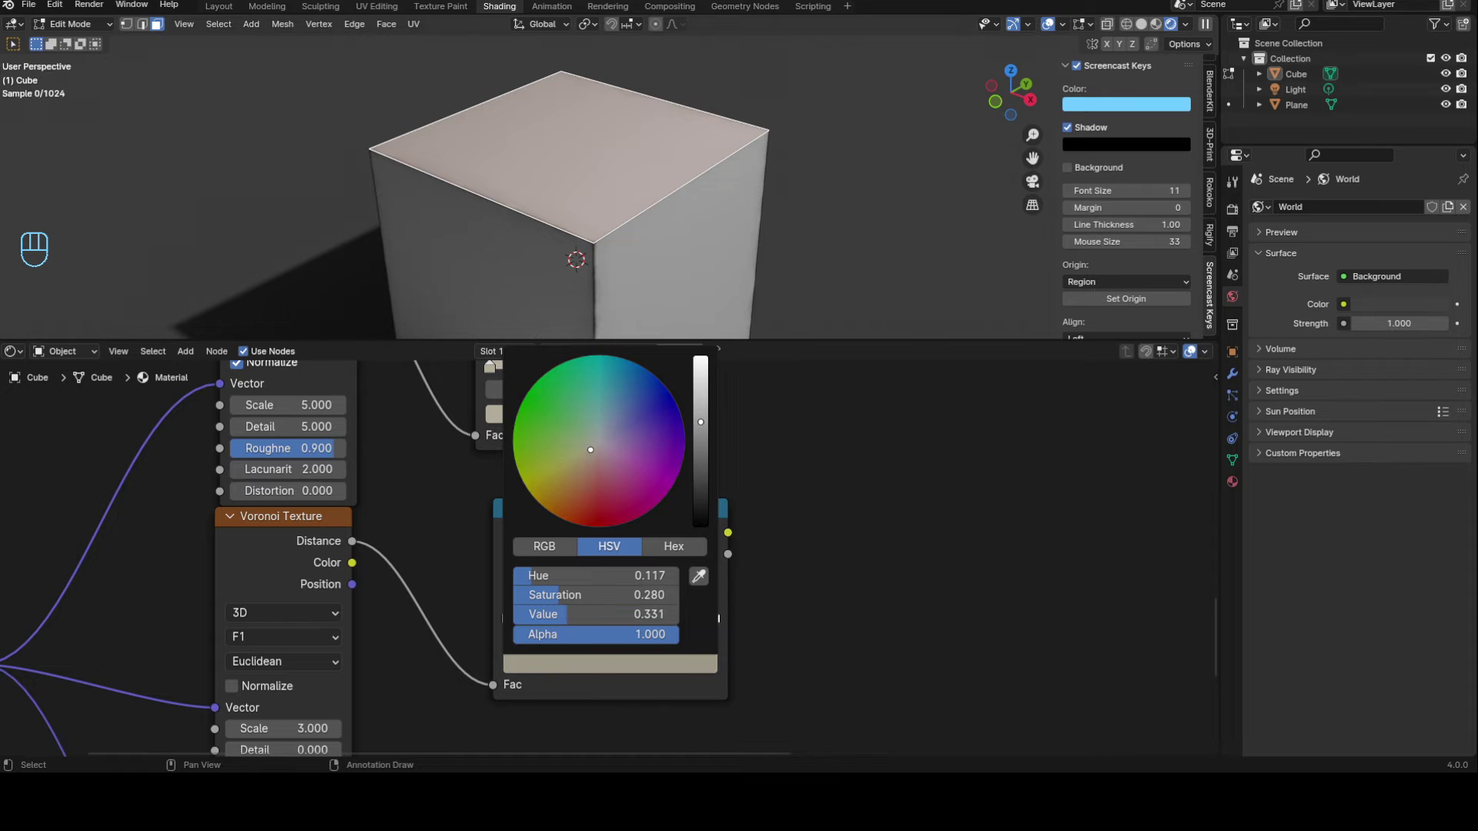
left_click(715, 618)
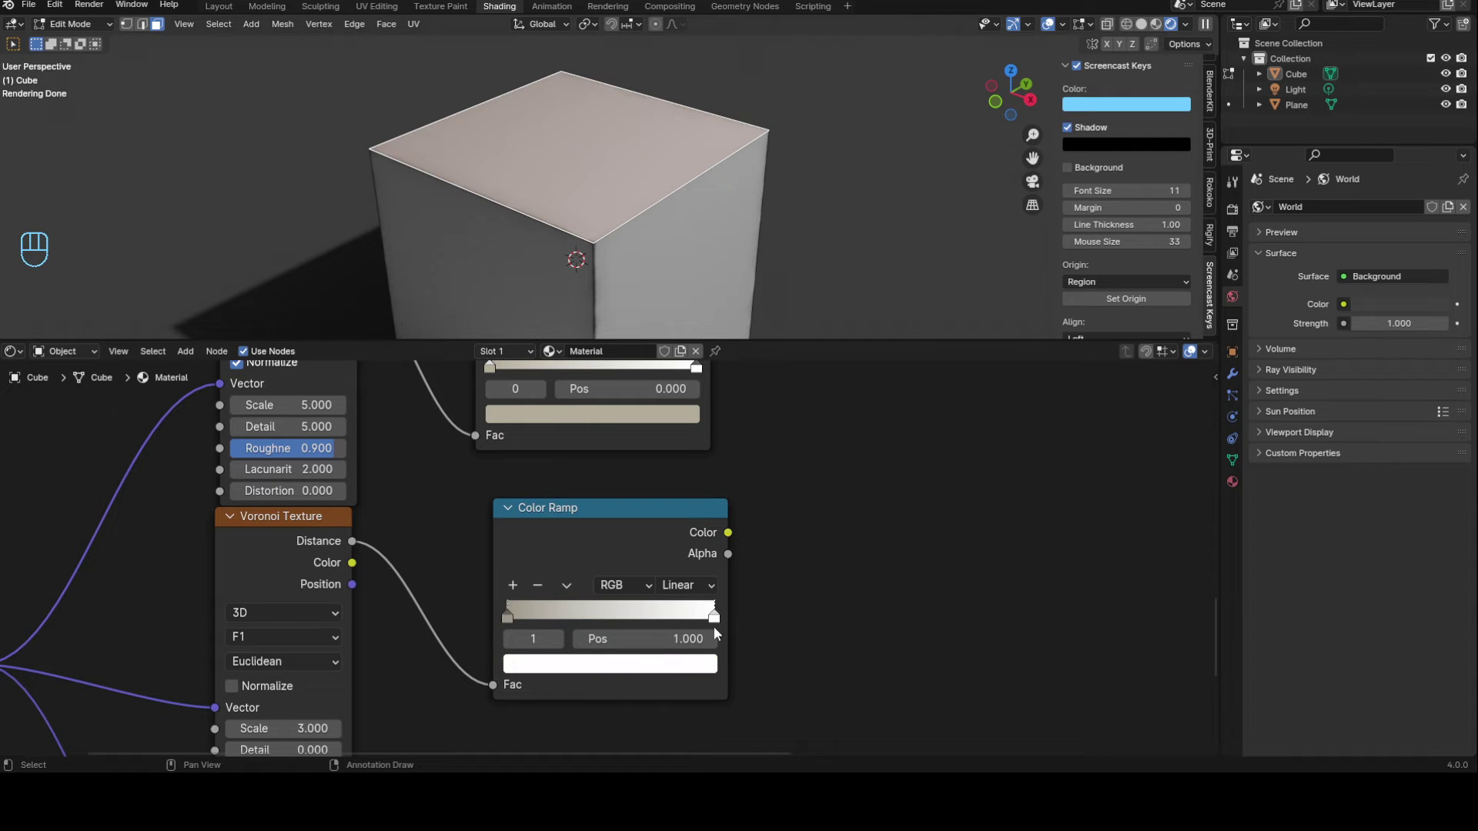
left_click(680, 667)
left_click_drag(701, 422, 701, 415)
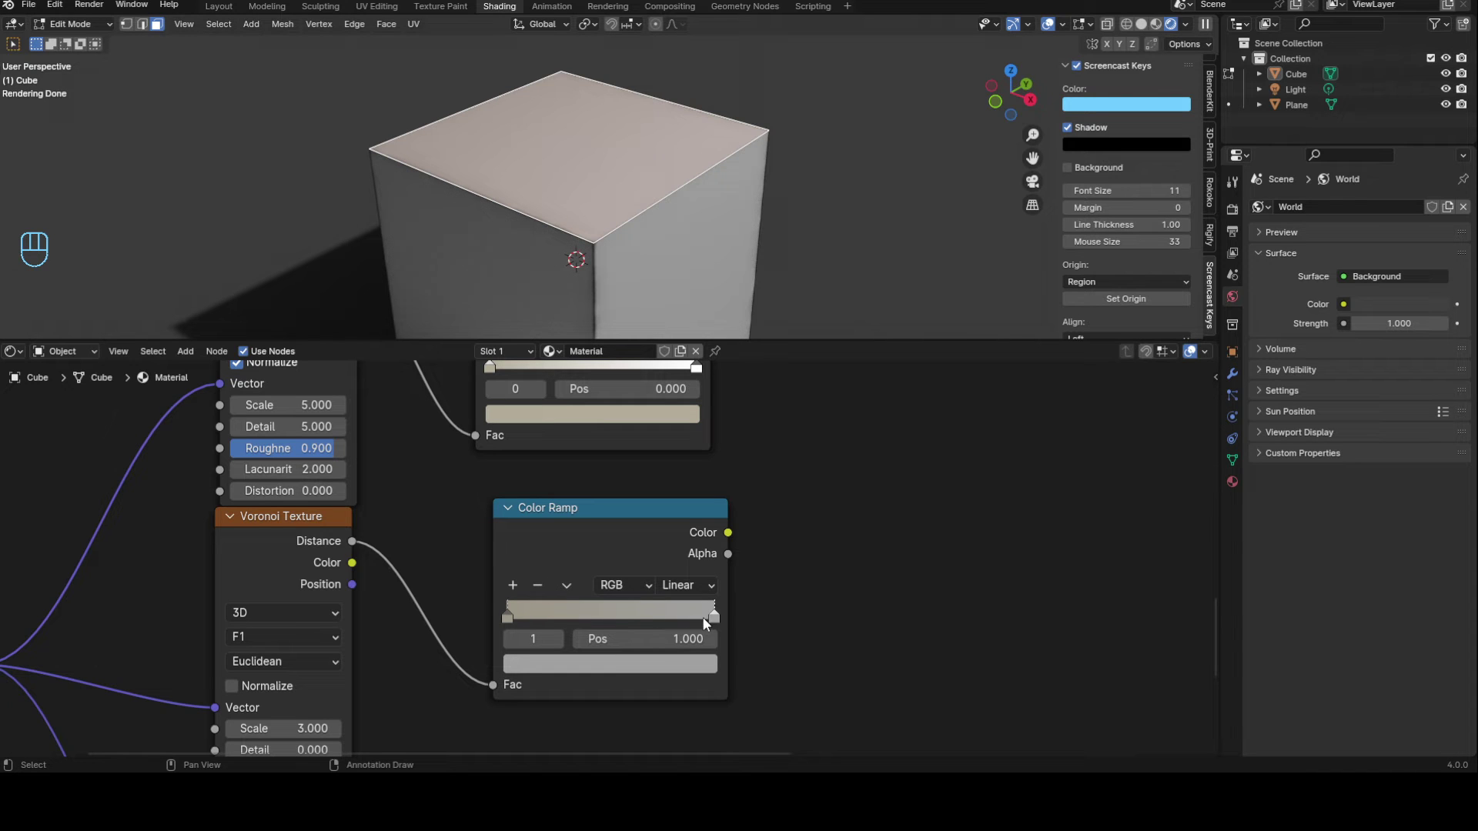
left_click(616, 663)
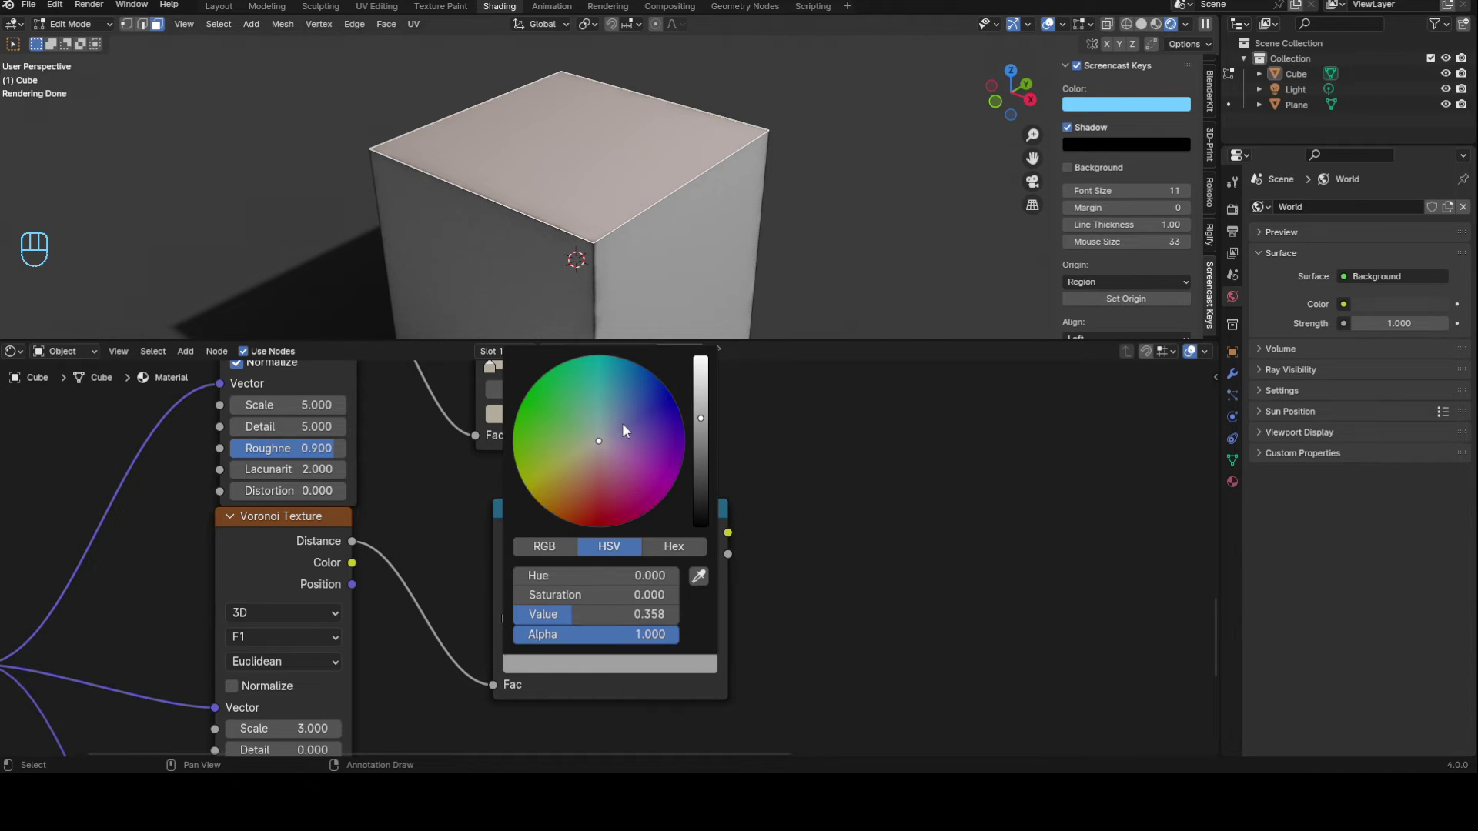
left_click_drag(697, 406, 700, 396)
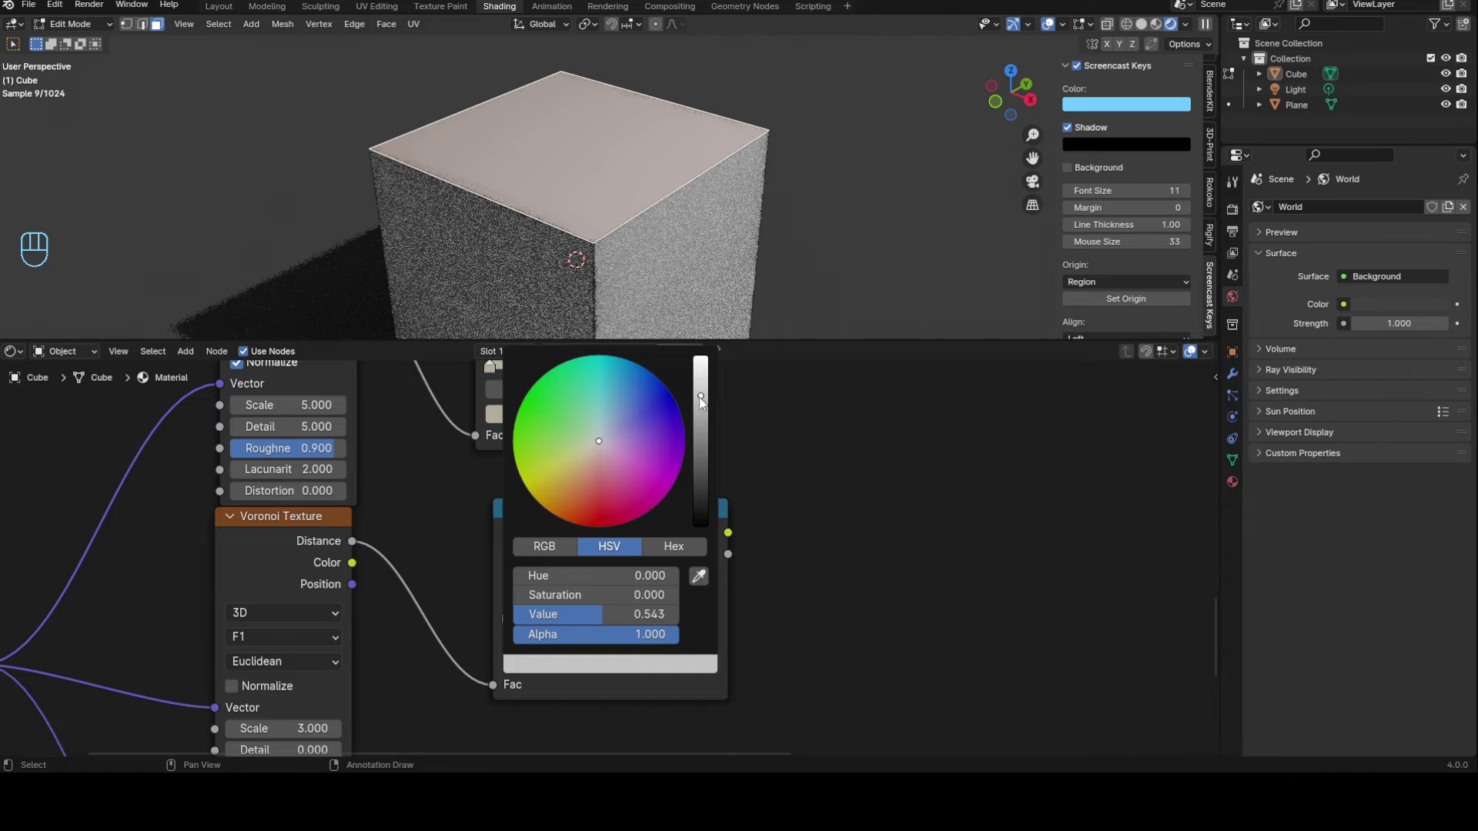
Step: Shift the Voronoi ramp's last stop inward to just before the middle and set the first stop to hue 0.132, saturation 0.234, value 0.337
left_click(507, 616)
left_click(585, 663)
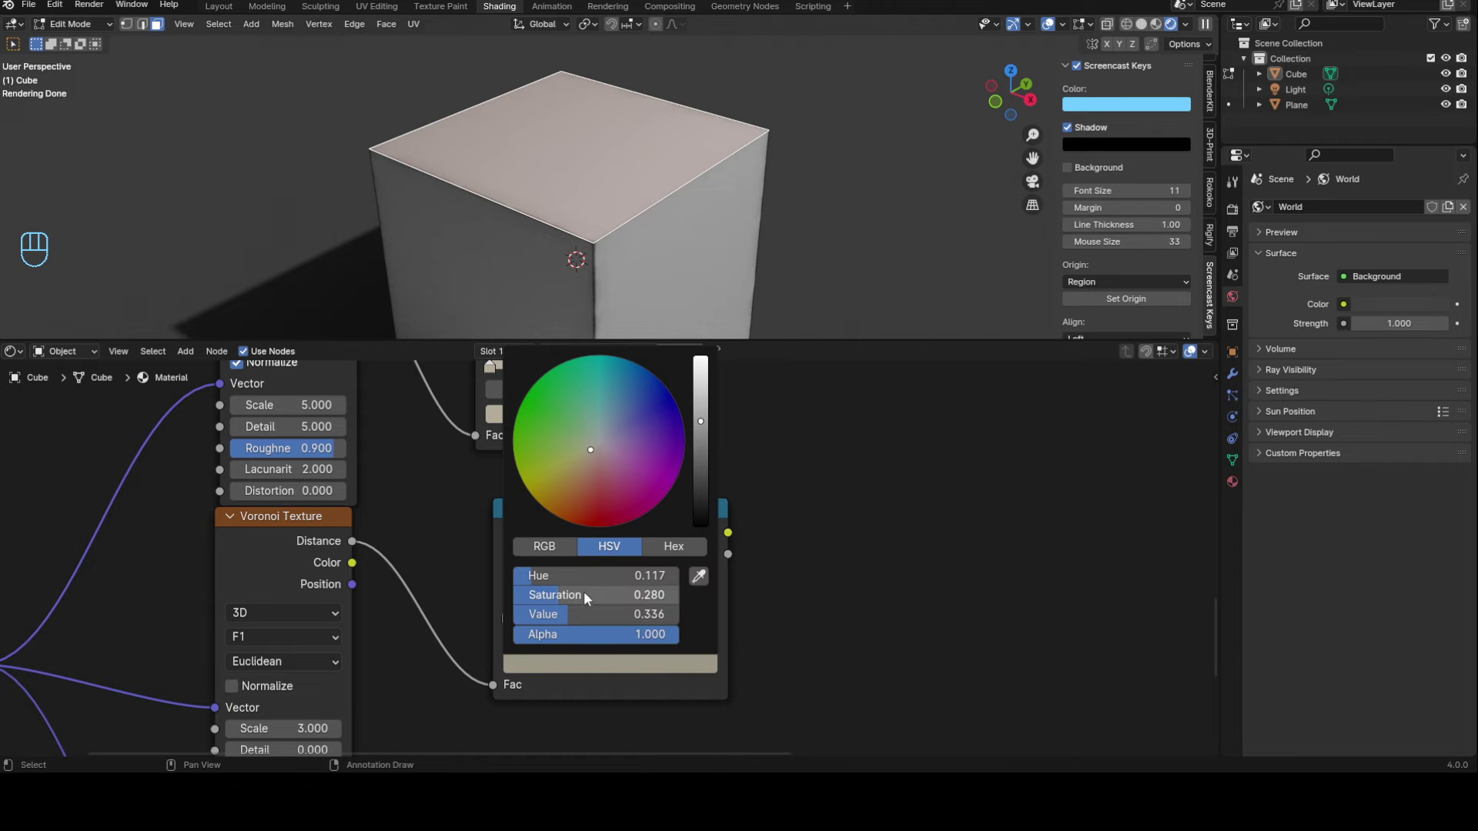
left_click(591, 448)
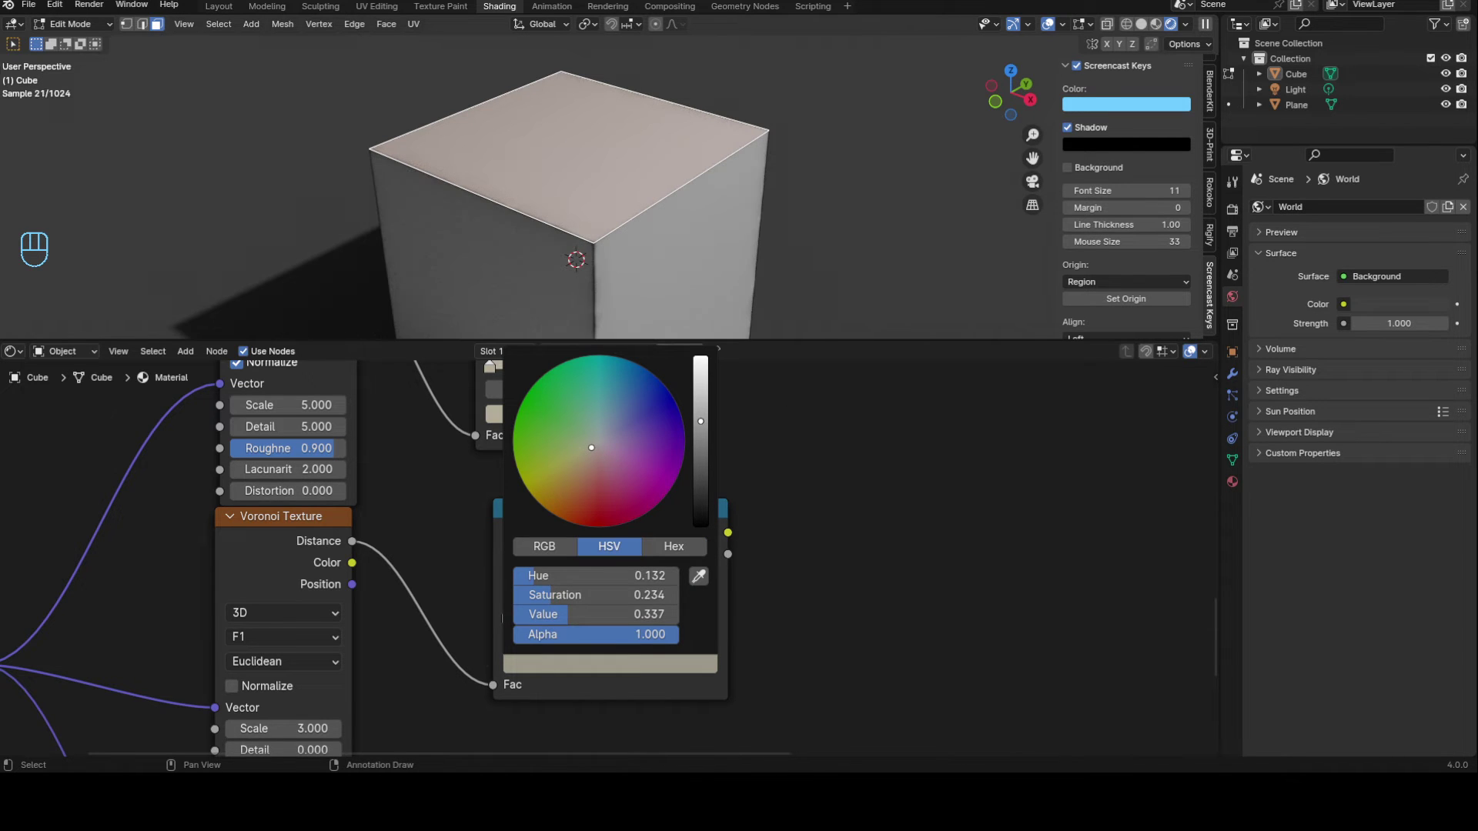
scroll(812, 552, "down", 5)
left_click_drag(660, 554, 651, 551)
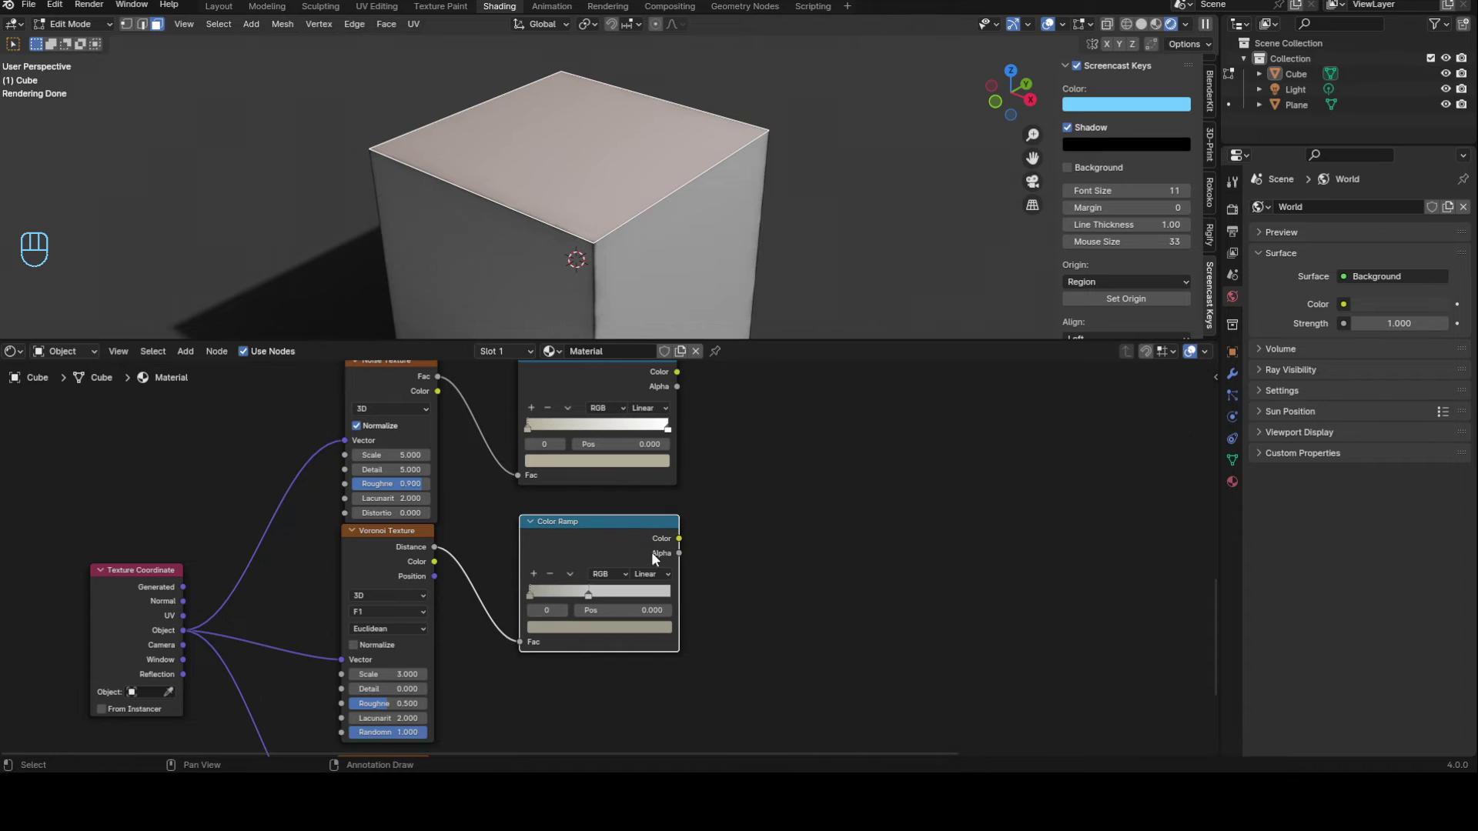
Step: Set the lower Noise Texture's Scale to 10, Detail to 5 and Roughness to 1
middle_click_drag(504, 723, 571, 493)
scroll(570, 492, "up", 6)
middle_click_drag(508, 667, 564, 597)
scroll(577, 595, "up", 1)
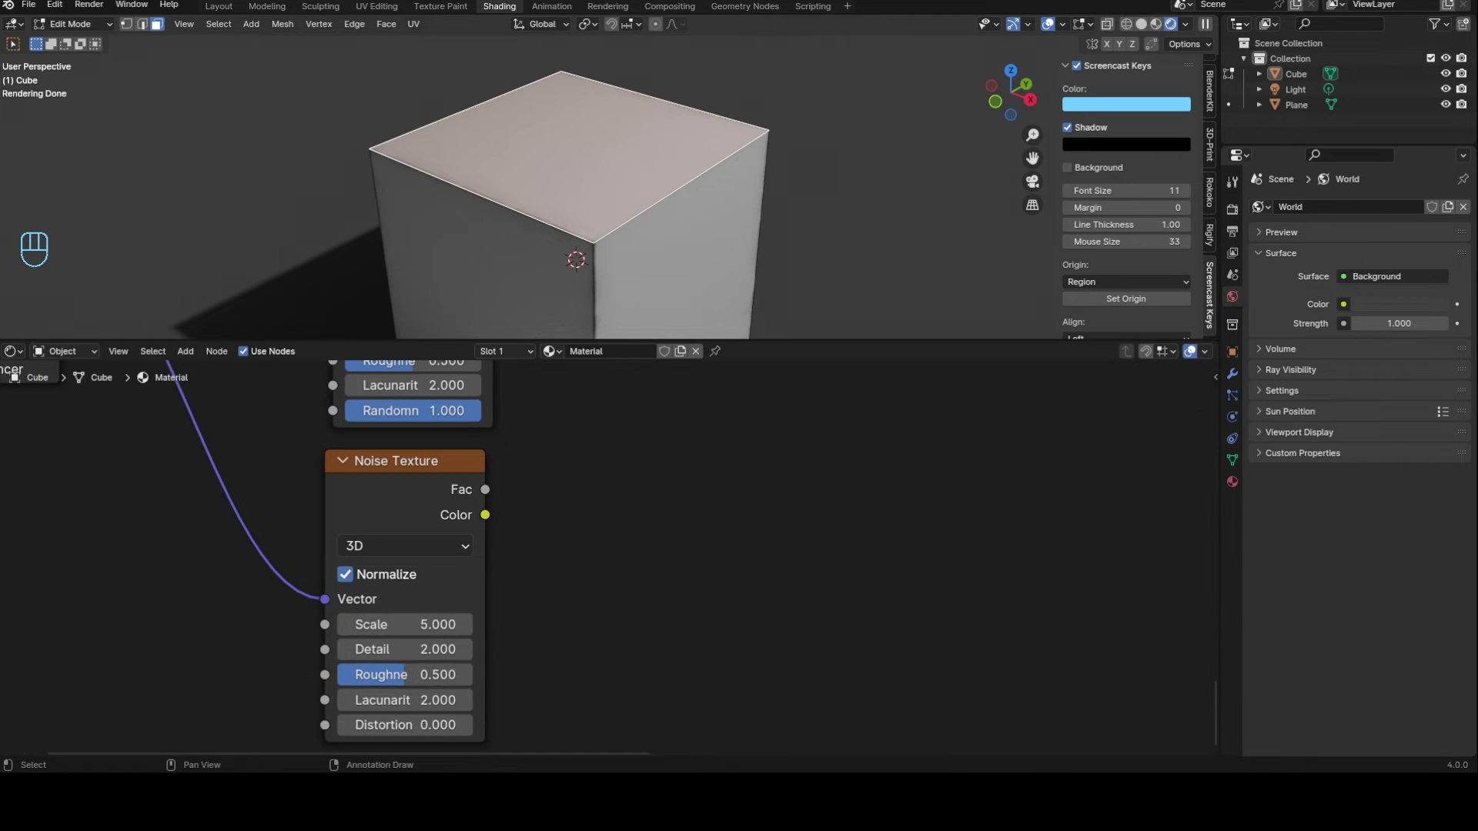
left_click(378, 624)
key("Return")
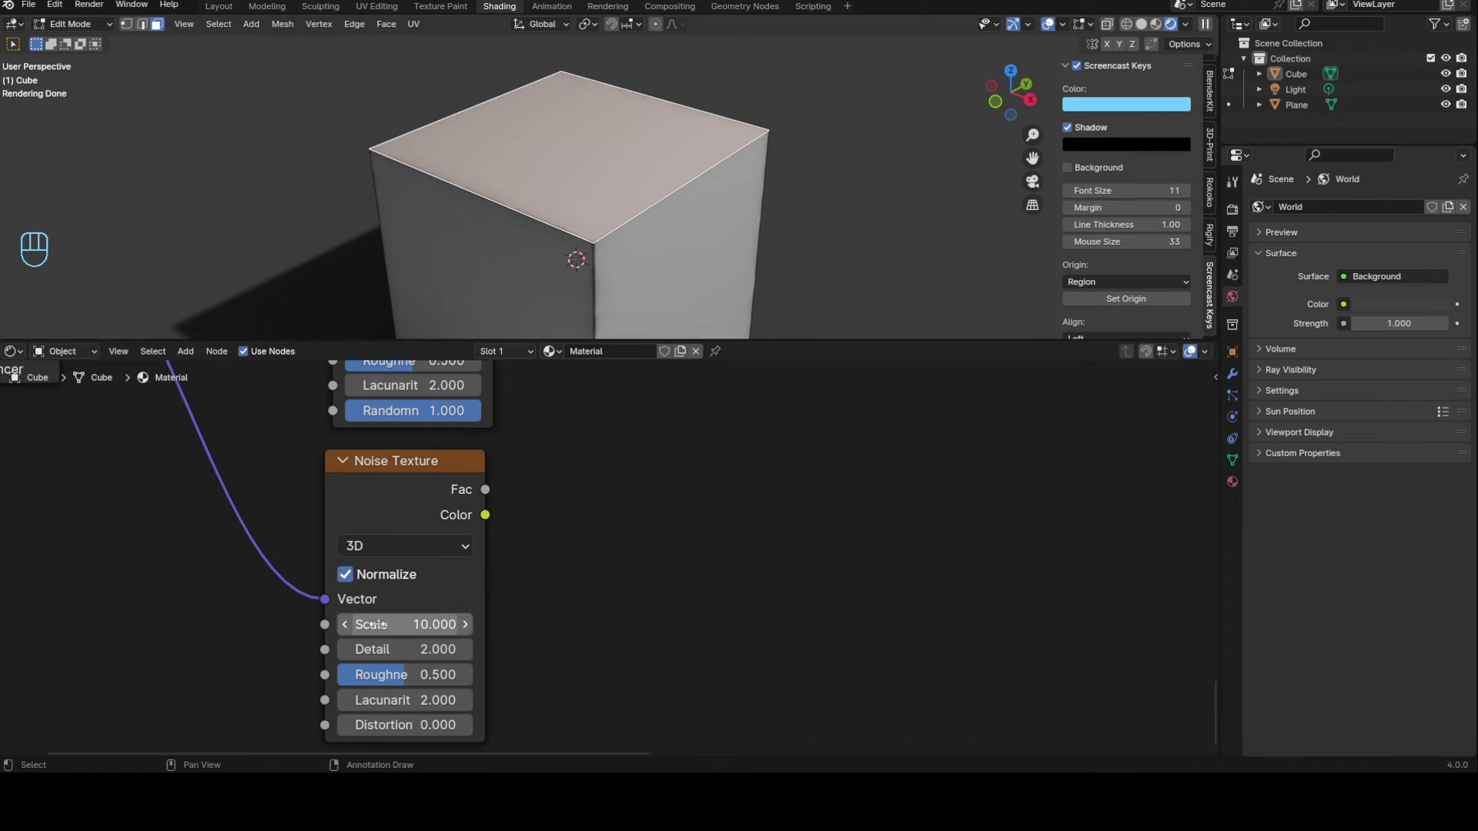
left_click(373, 649)
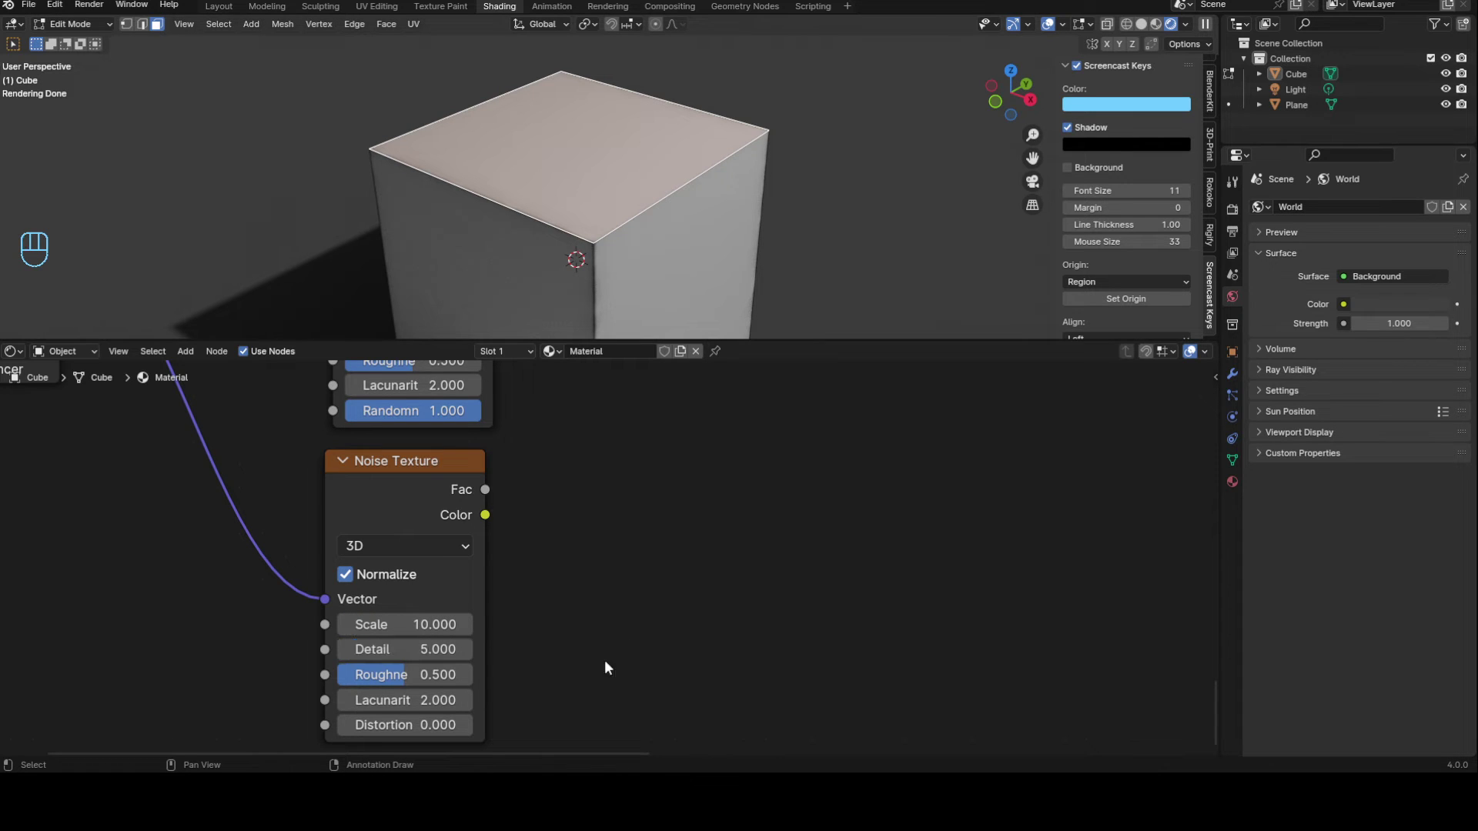
scroll(616, 568, "down", 7)
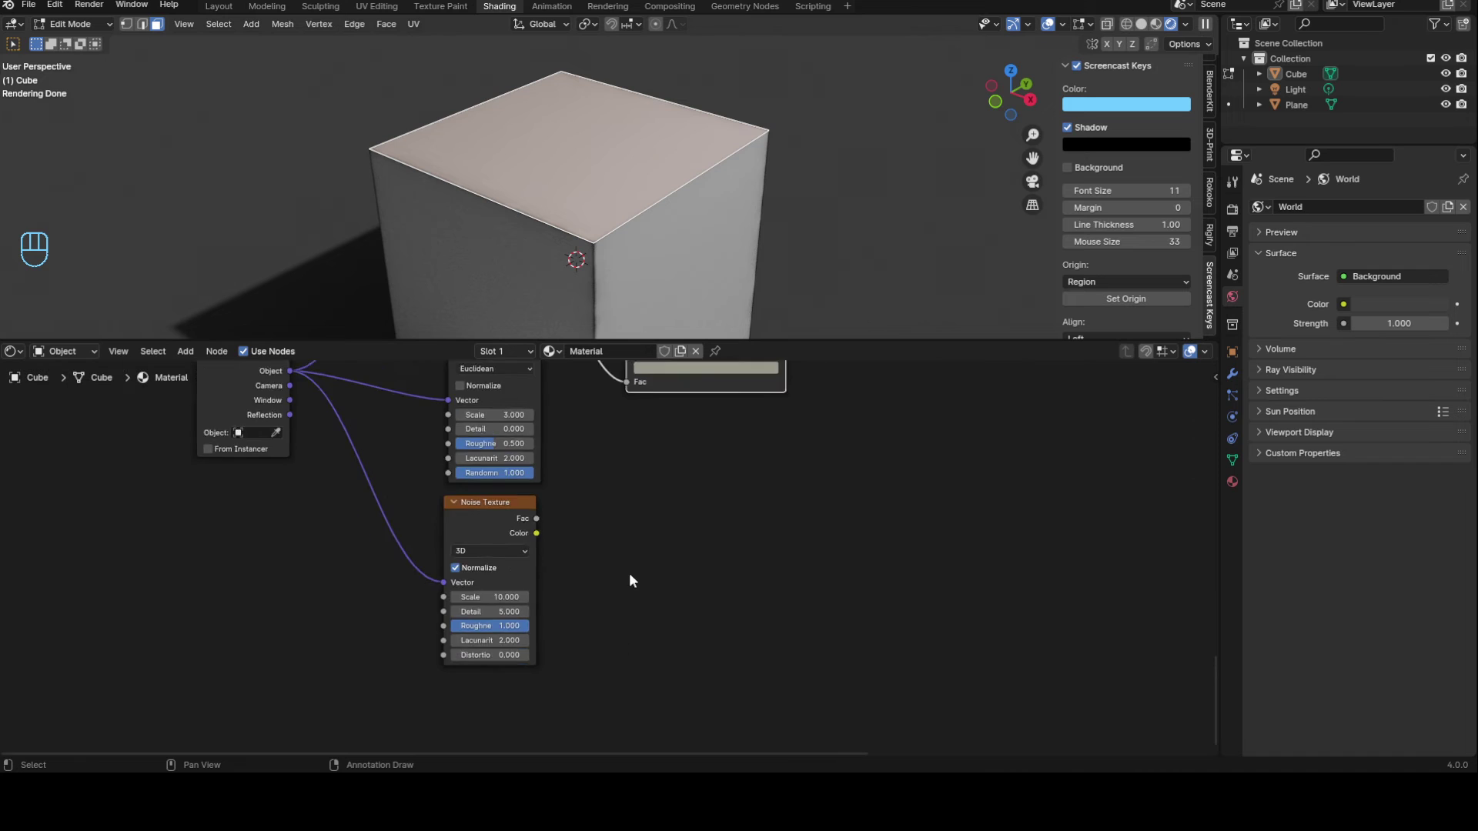
Step: Combine the colors of the upper Noise ramp and the Voronoi ramp in a new Mix node set to Multiply
middle_click_drag(851, 390, 706, 606)
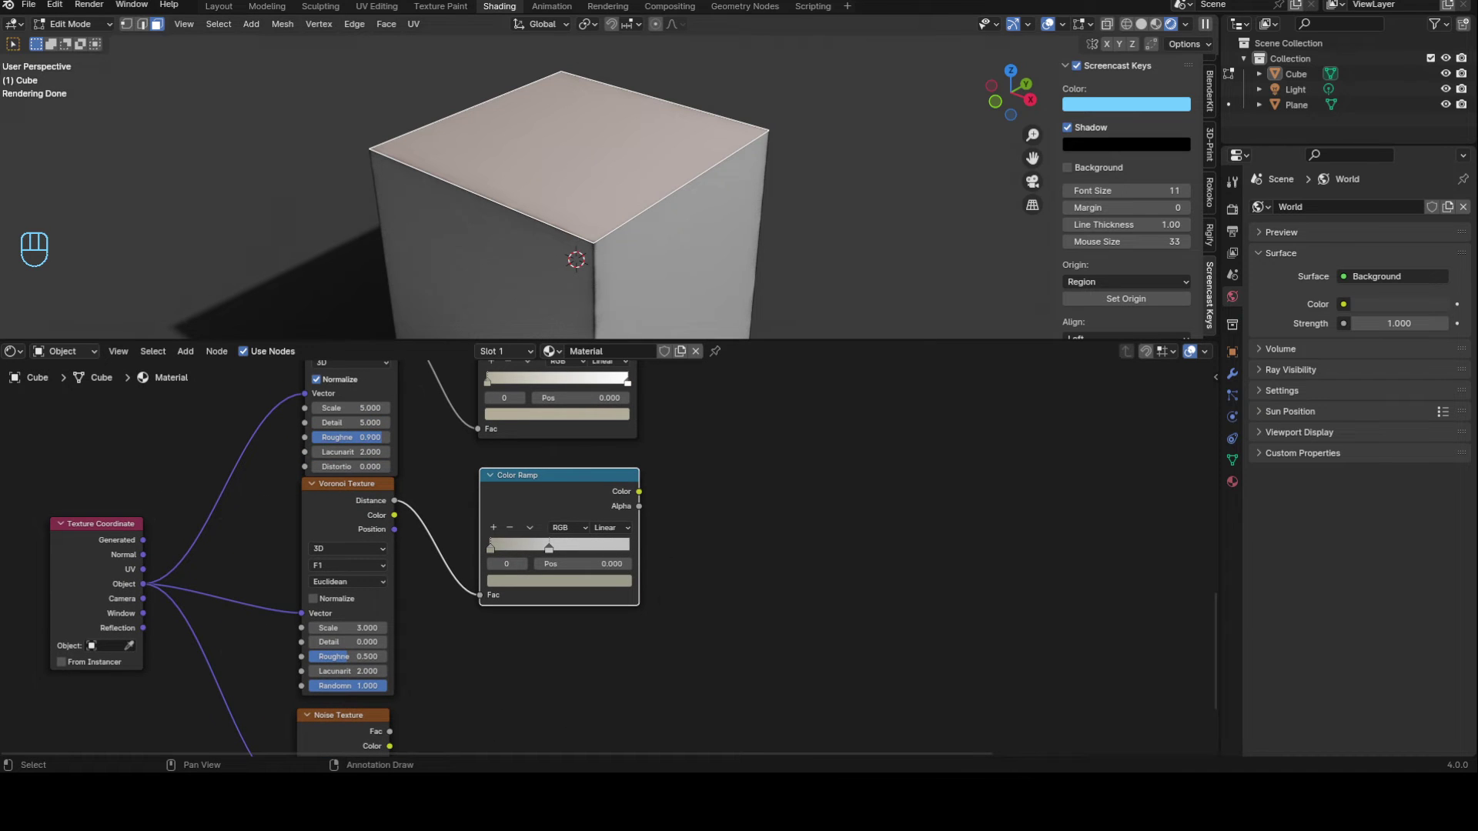
middle_click_drag(959, 540, 800, 593)
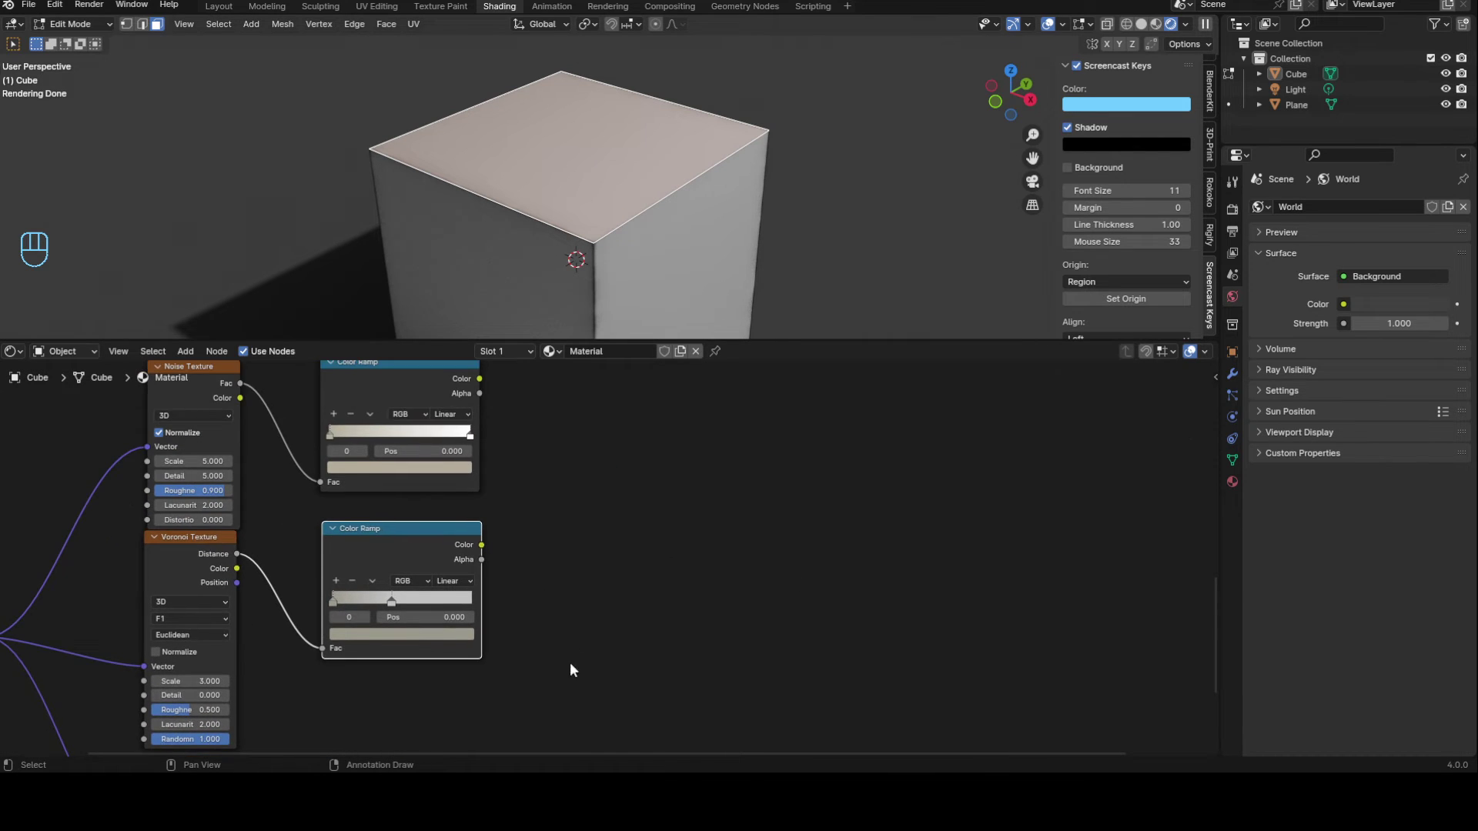
middle_click_drag(569, 662, 609, 594)
scroll(638, 516, "down", 2)
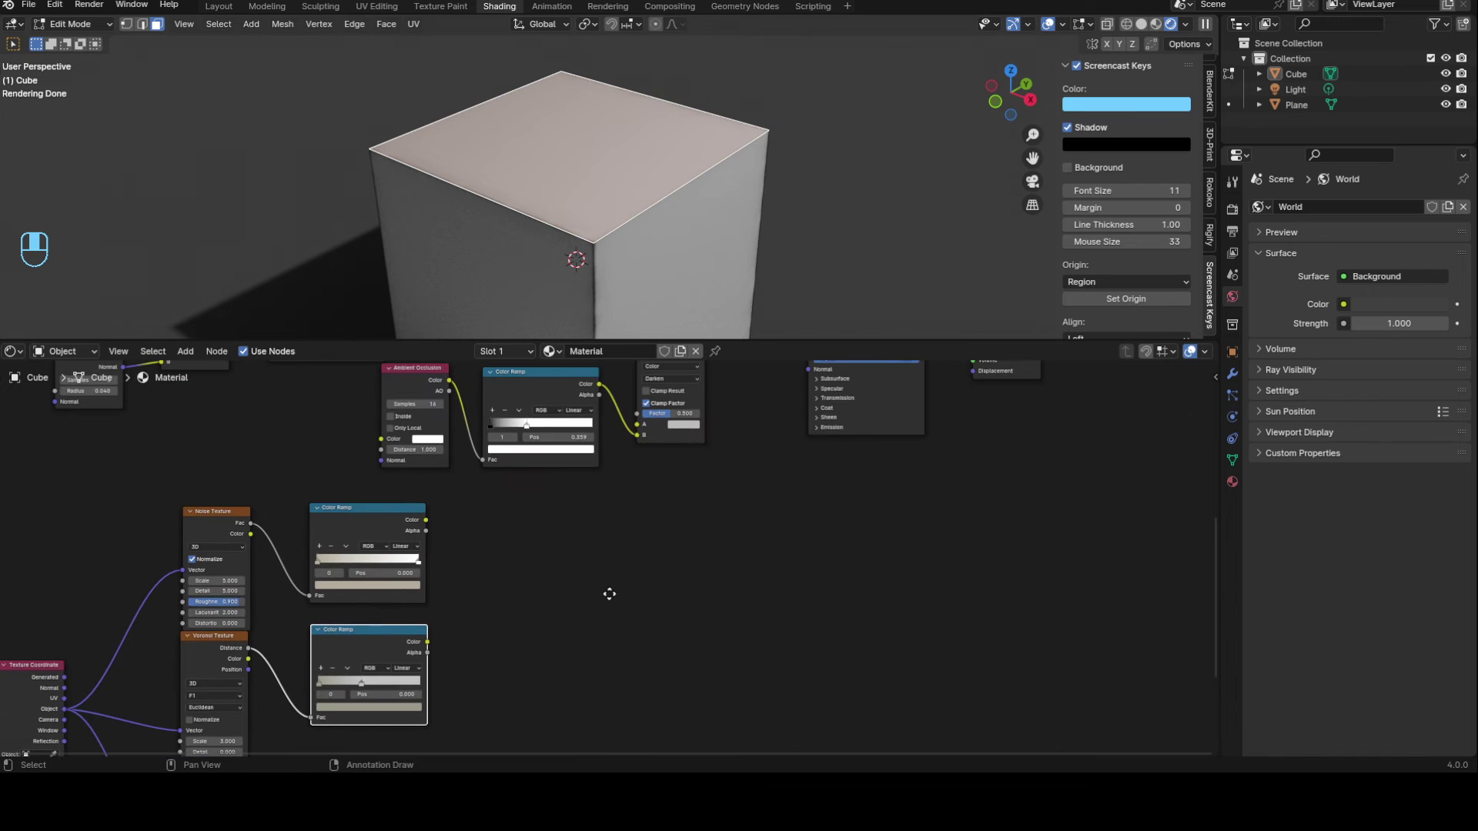
scroll(515, 588, "up", 1)
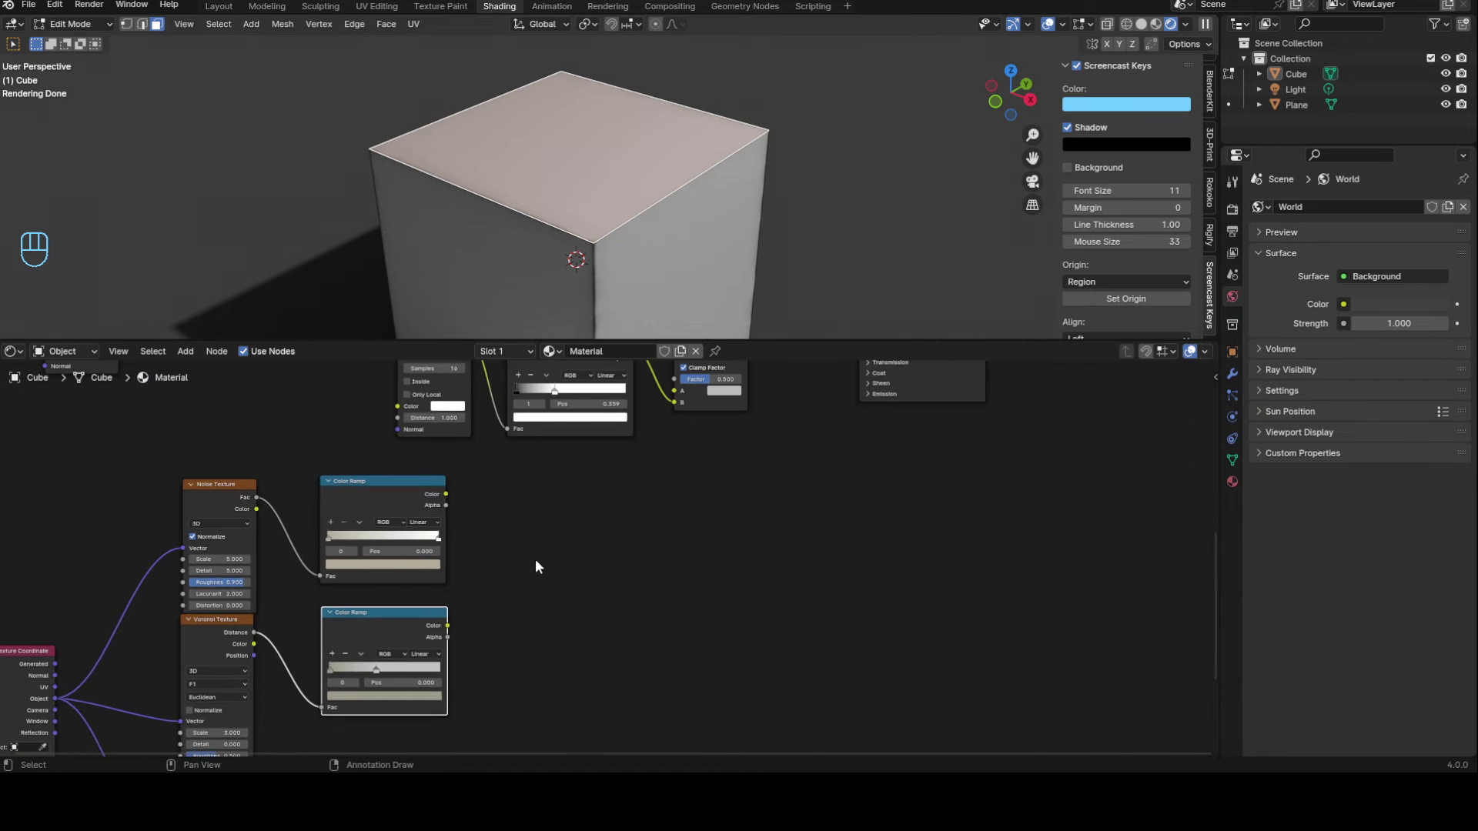
left_click(358, 490)
left_click(389, 627, "shift")
key("ctrl+KP_0")
scroll(399, 563, "up", 1)
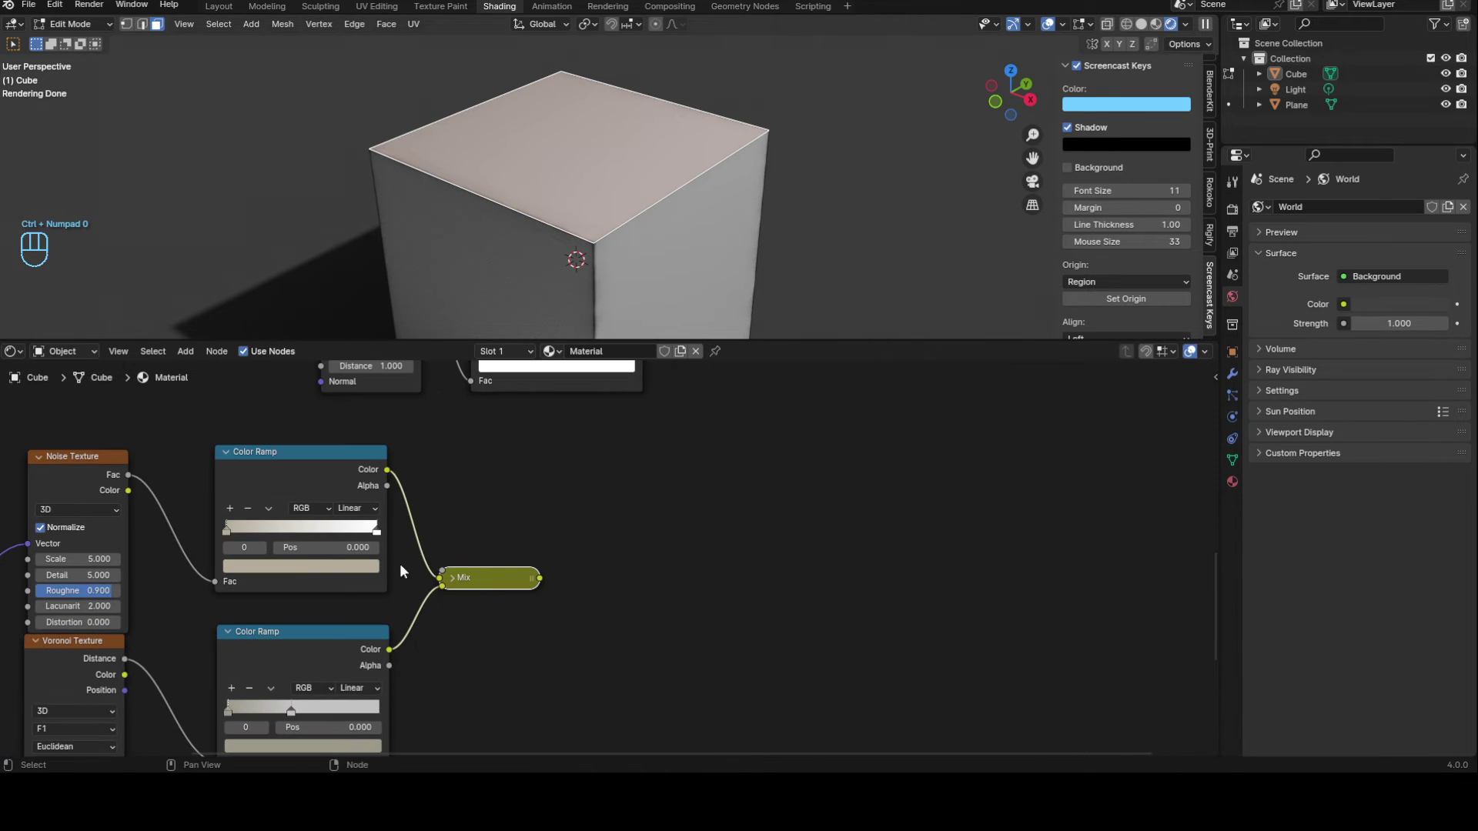
left_click(453, 577)
left_click(522, 565)
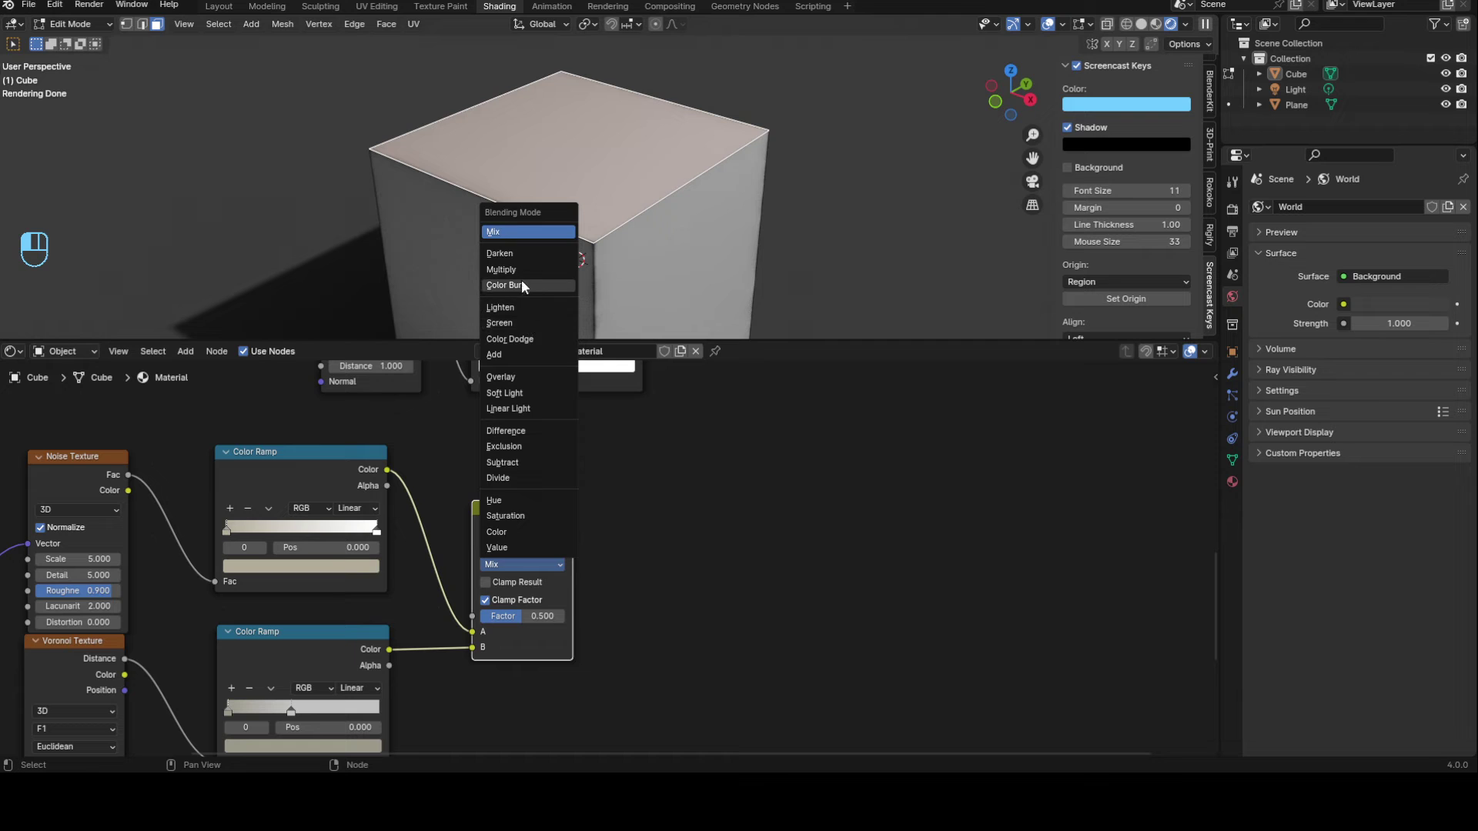
left_click(502, 269)
Step: Preview the Multiply node's result on the cube and switch to Object Mode
left_click(528, 514, "ctrl+shift")
middle_click_drag(585, 254, 591, 224)
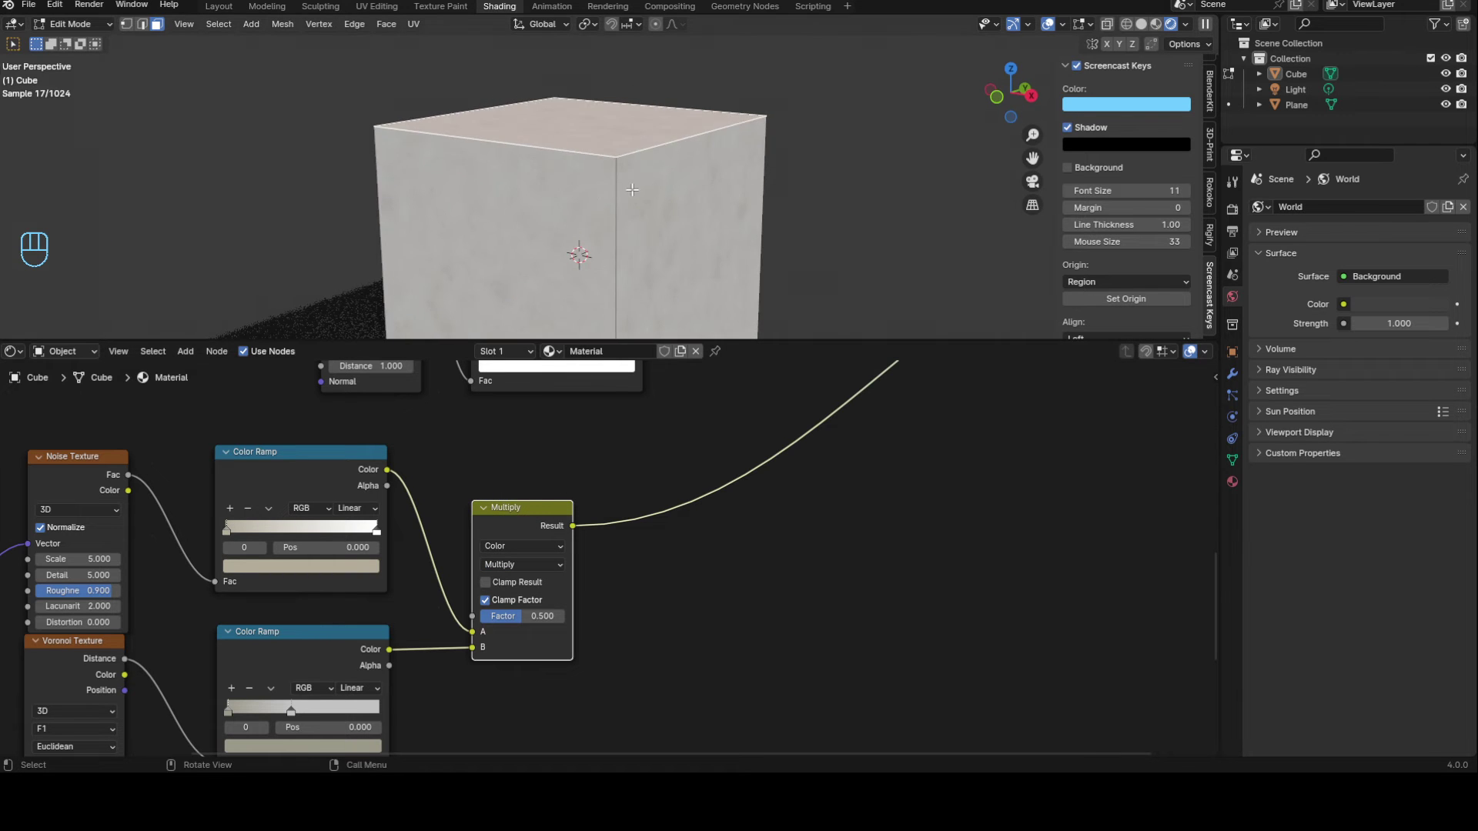
key("Tab")
Step: Test different Factor values on the Multiply node and settle on 0.3
scroll(604, 620, "up", 4)
middle_click_drag(603, 622, 612, 652)
scroll(569, 639, "up", 4)
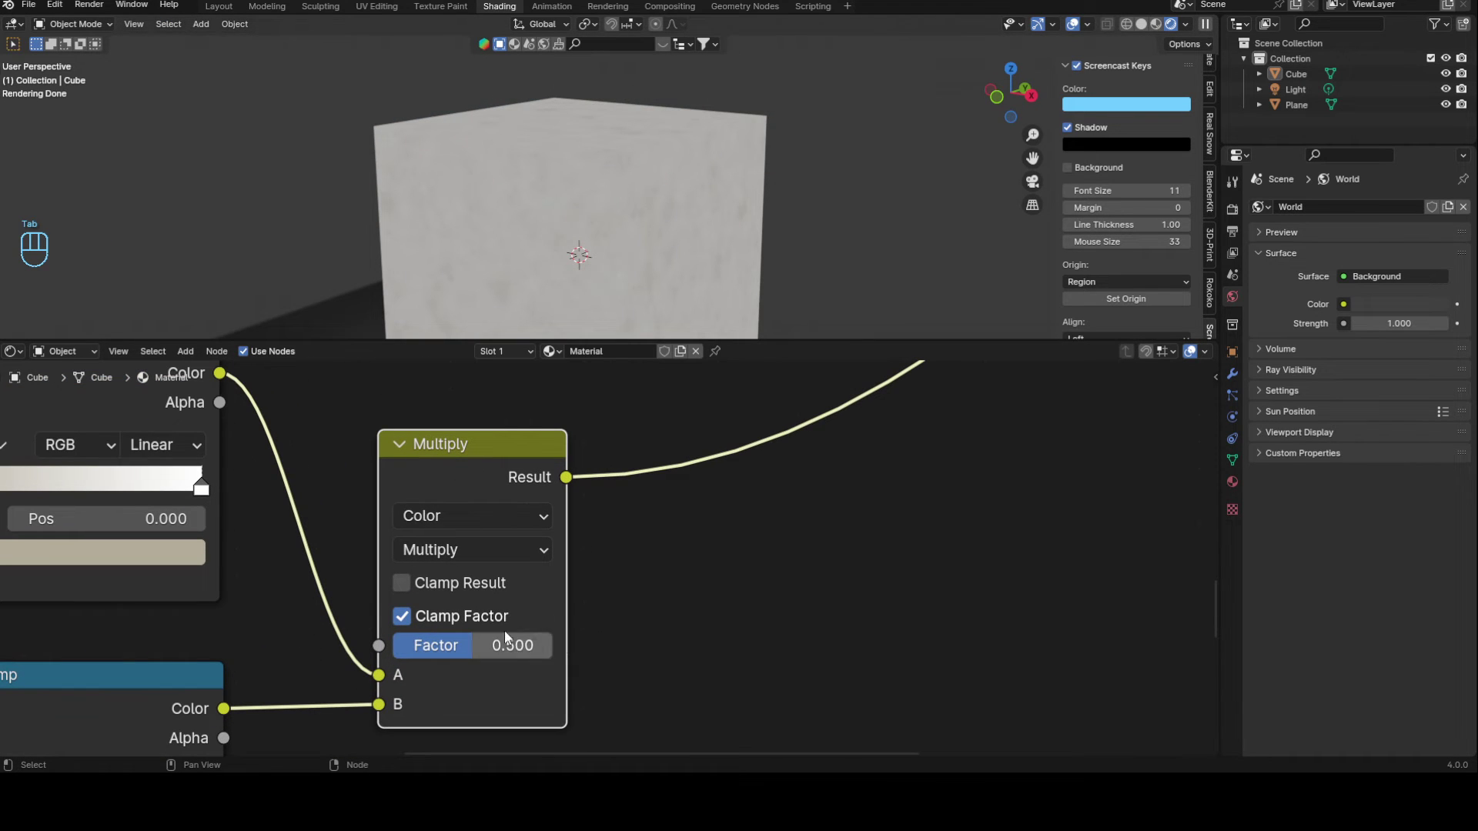
left_click_drag(512, 648, 463, 648)
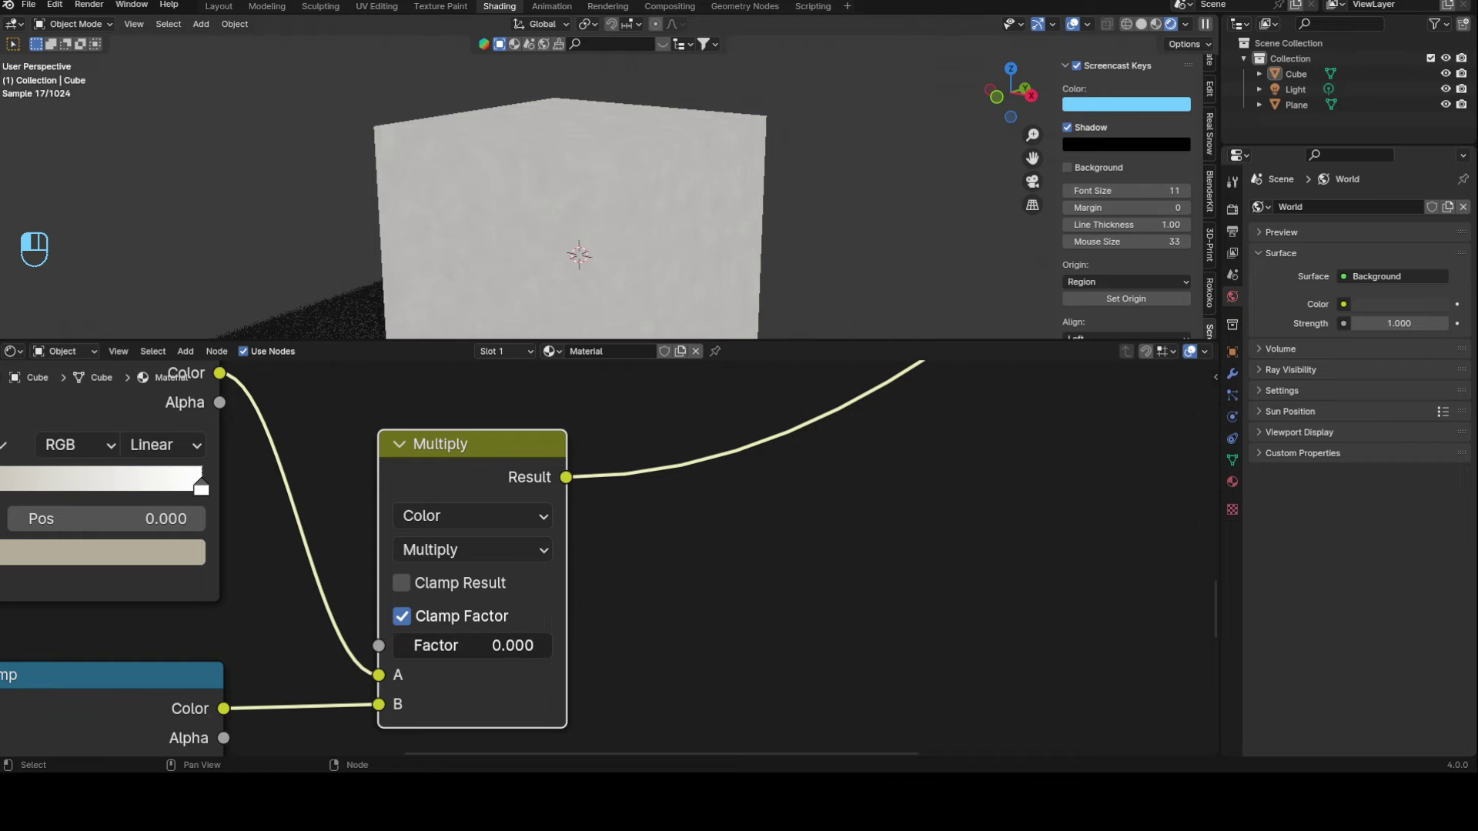
left_click_drag(432, 648, 494, 644)
left_click(492, 645)
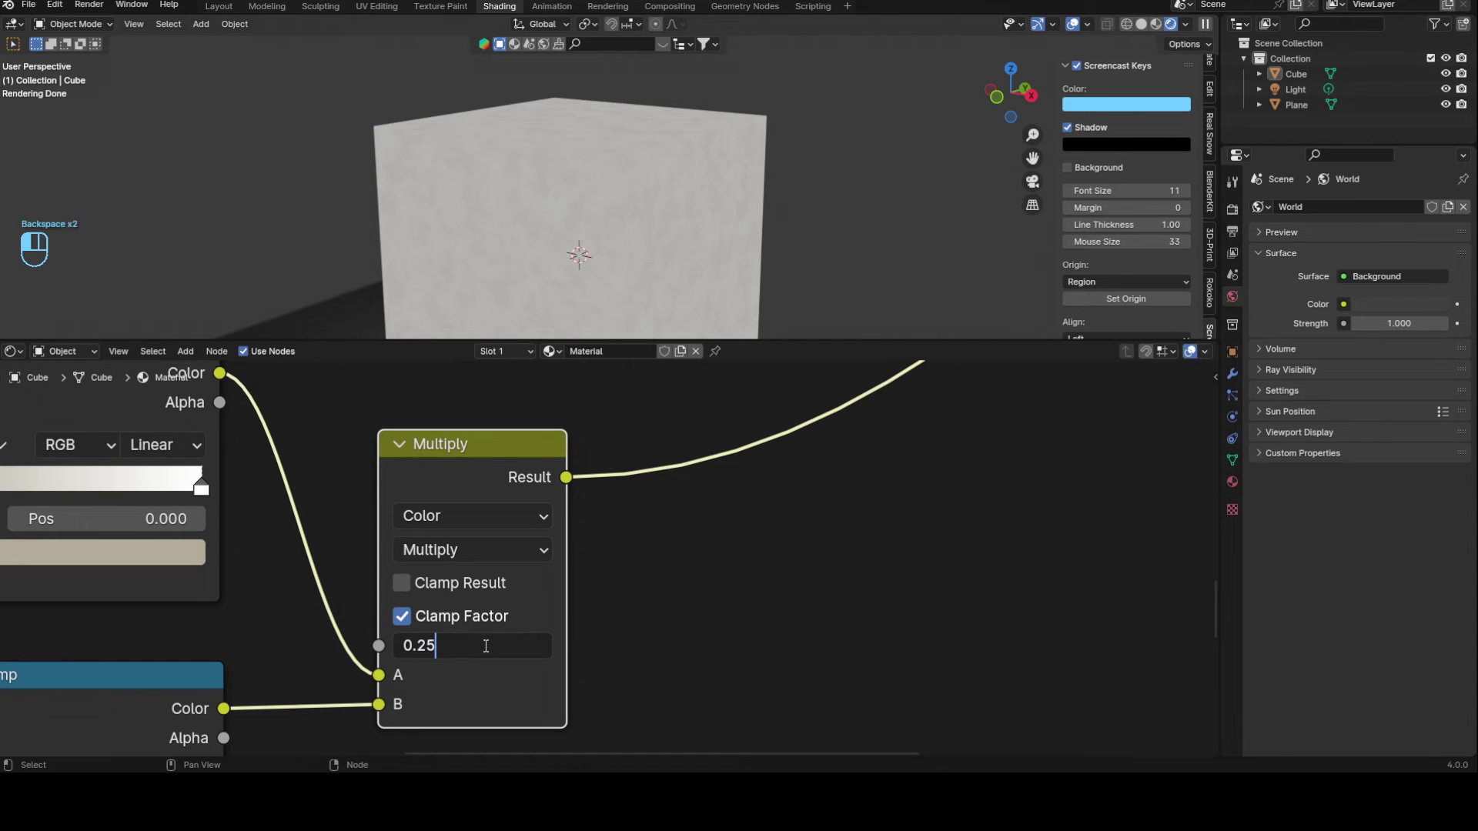
type("3")
key("Return")
left_click_drag(484, 645, 798, 588)
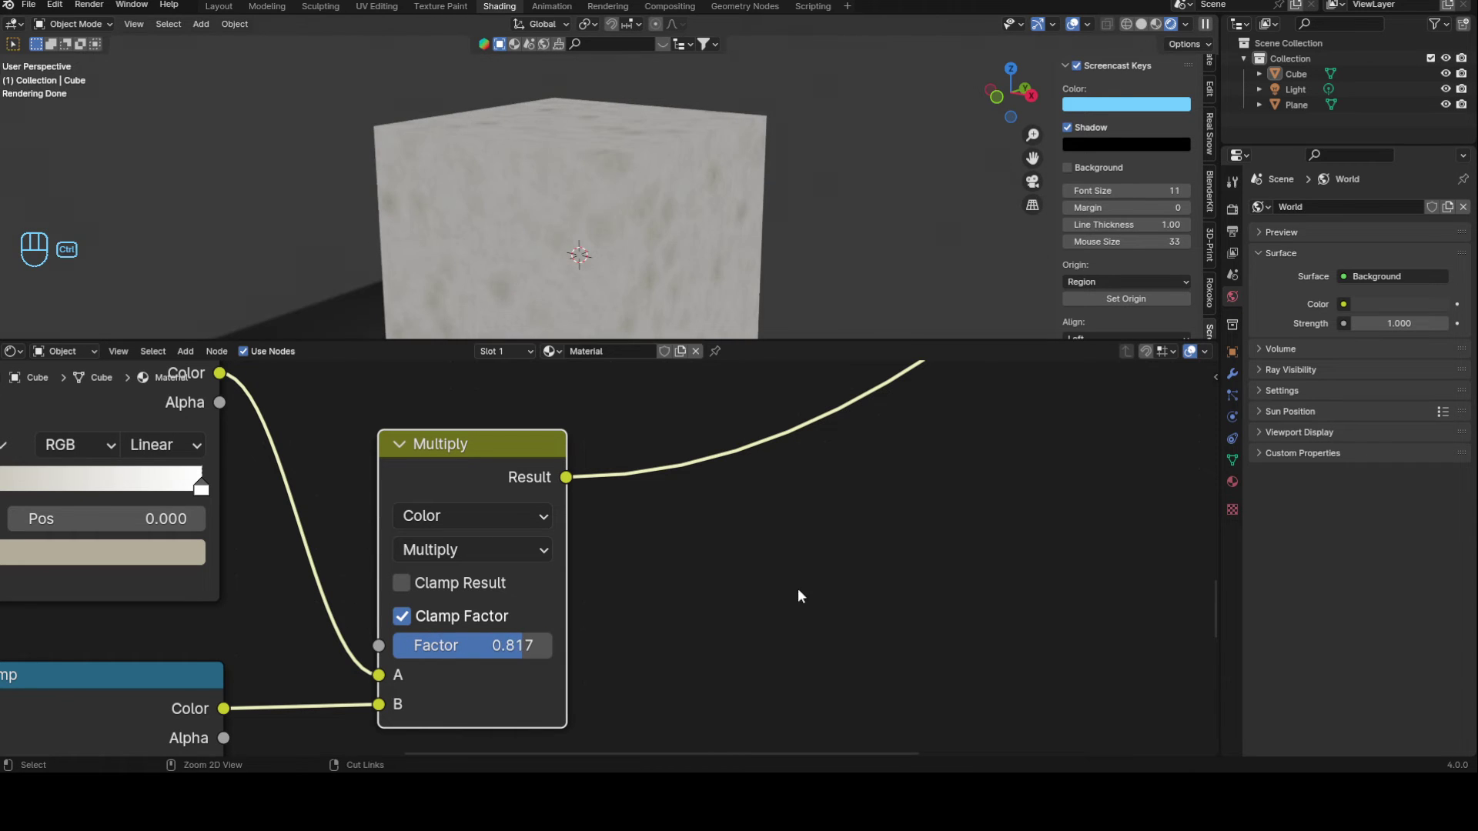
key("ctrl+z")
Step: Link the Multiply result to input A of the Darken node fed by the Ambient Occlusion ramp
scroll(639, 609, "down", 3)
scroll(590, 562, "down", 3)
middle_click_drag(623, 522, 521, 616)
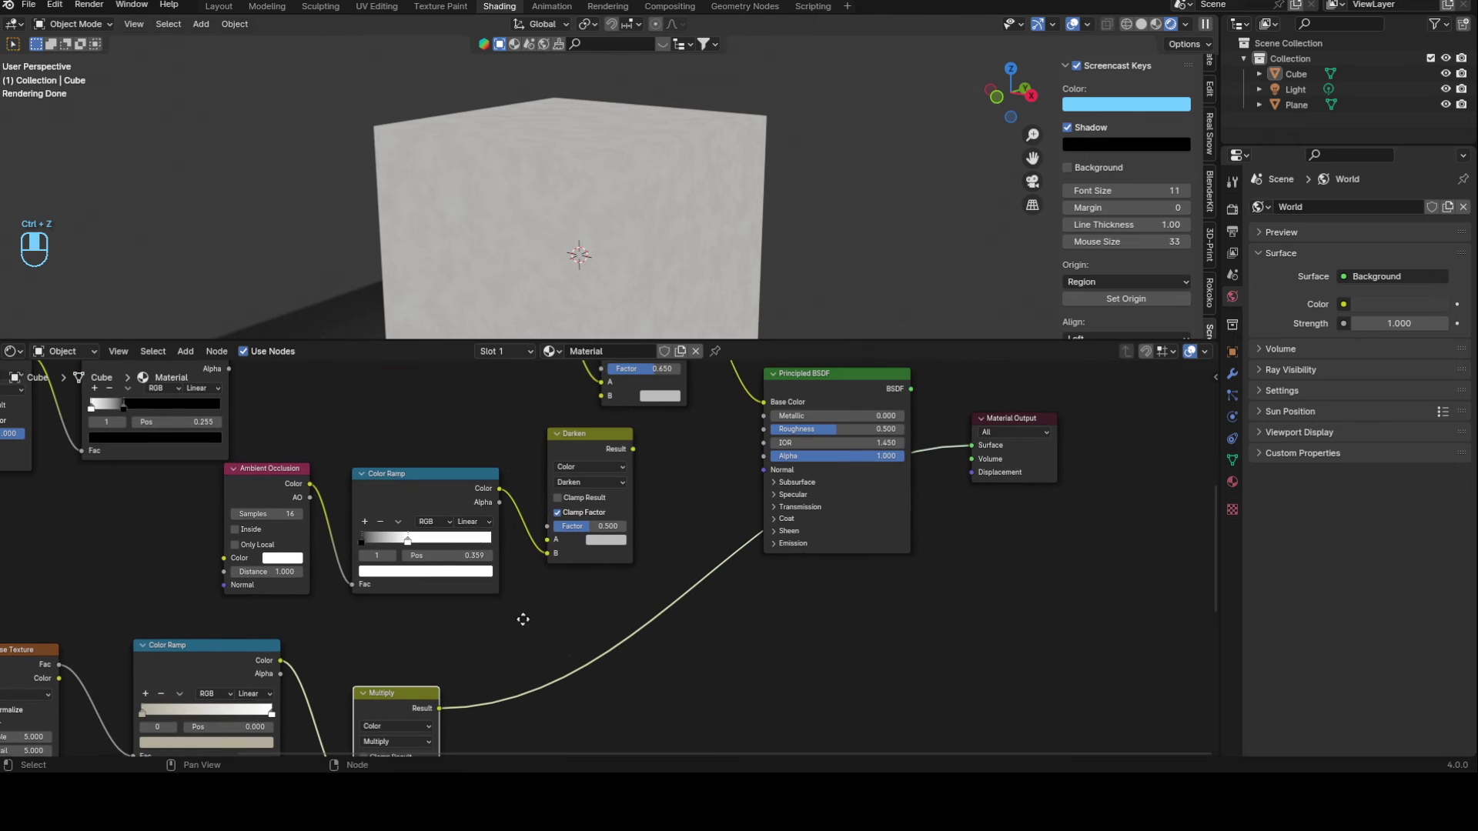
scroll(723, 419, "up", 3)
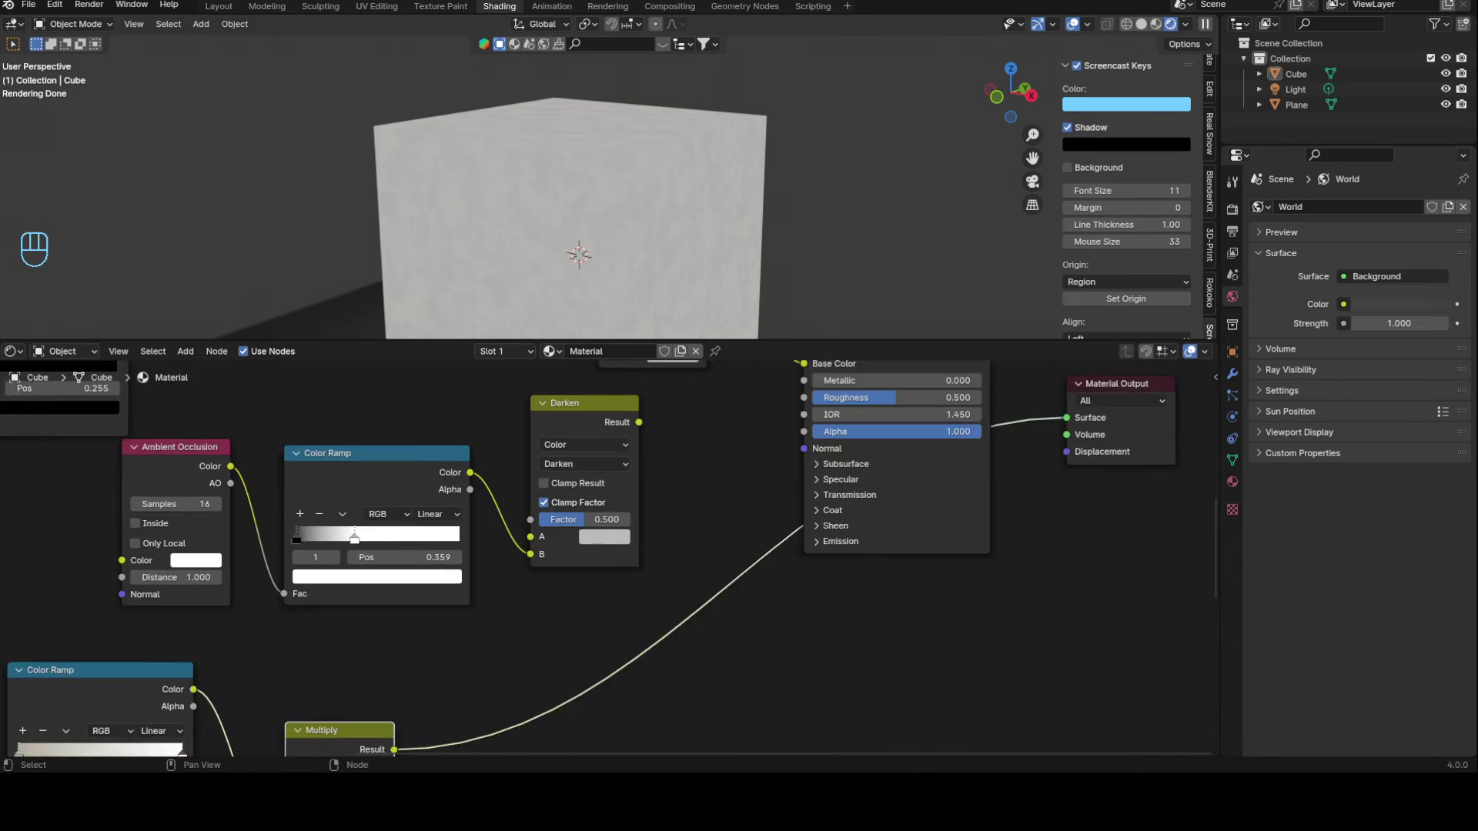
left_click_drag(519, 443, 507, 454)
middle_click_drag(589, 665, 600, 587)
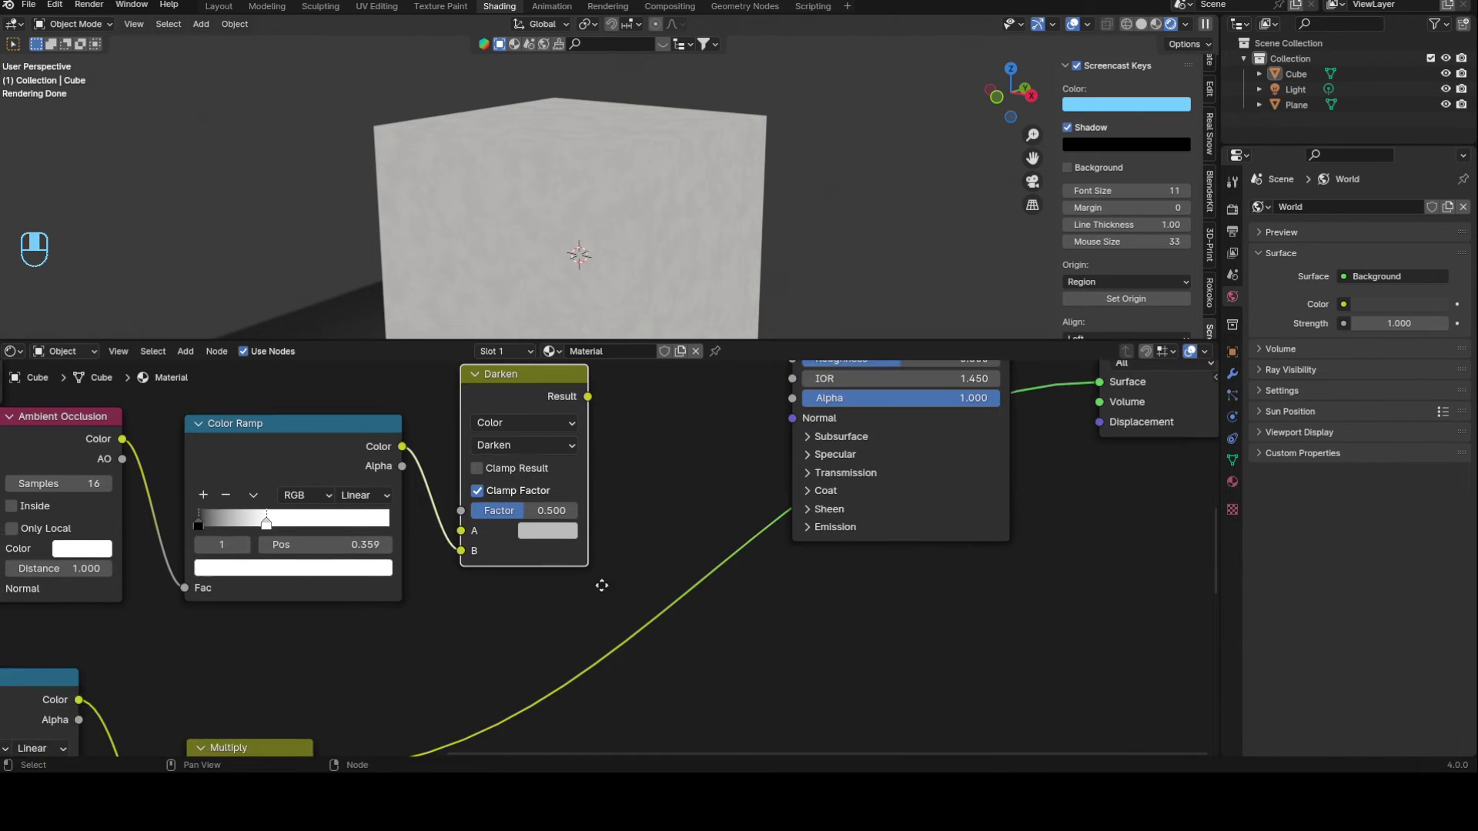
scroll(591, 600, "down", 1)
middle_click_drag(452, 672, 483, 610)
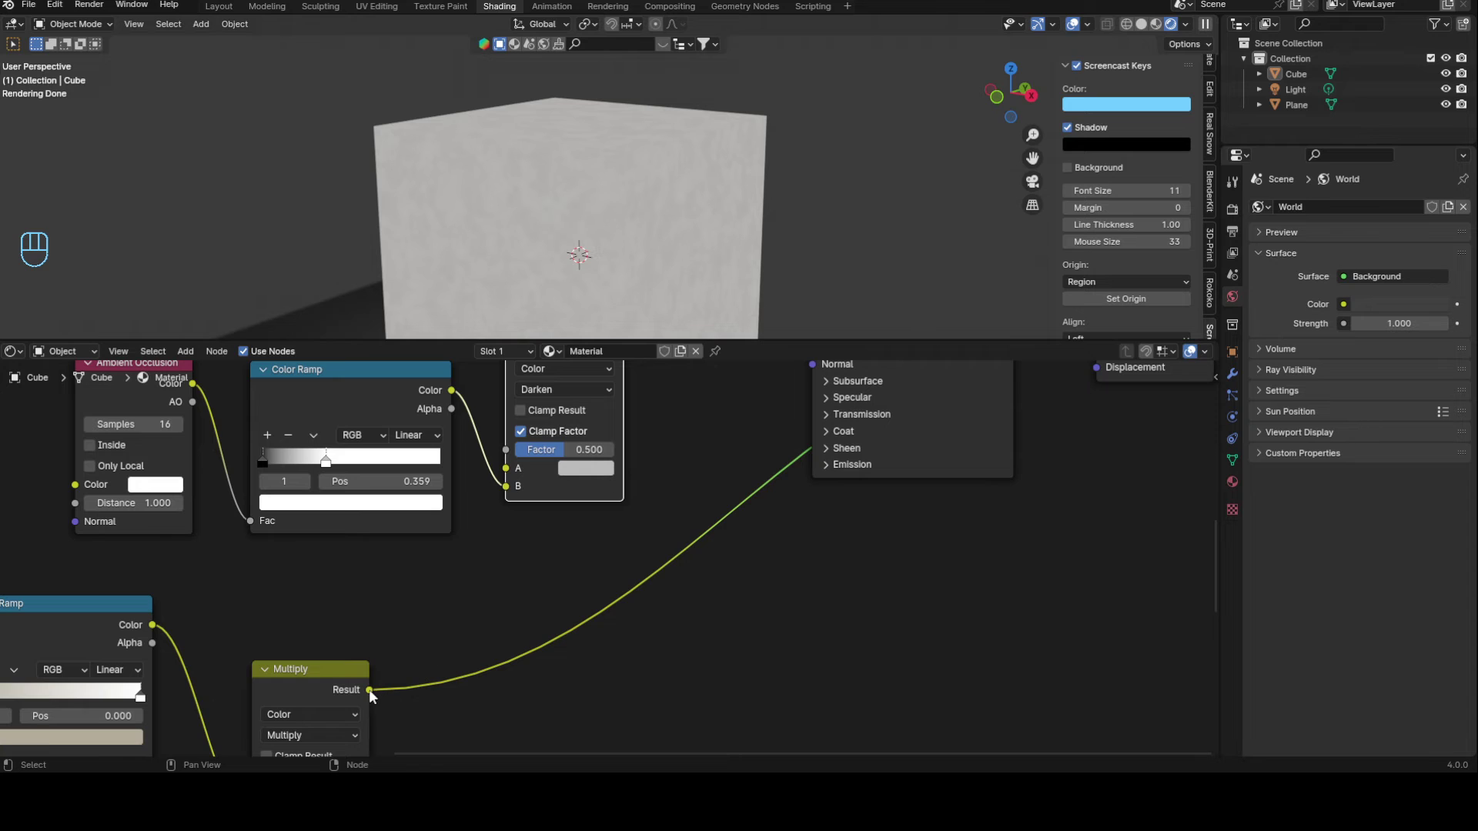
left_click_drag(370, 690, 516, 467)
Step: Preview the Ambient Occlusion Darken node and link its result to input B of the Darken node feeding Base Color
middle_click_drag(625, 445, 502, 629)
left_click(454, 530)
middle_click_drag(526, 492, 531, 516)
scroll(531, 517, "down", 1)
scroll(537, 581, "up", 2)
mouse_move(539, 582)
middle_mouse_down()
mouse_move(544, 611)
mouse_move(557, 547)
mouse_move(529, 594)
middle_mouse_up()
left_click_drag(427, 568, 417, 560)
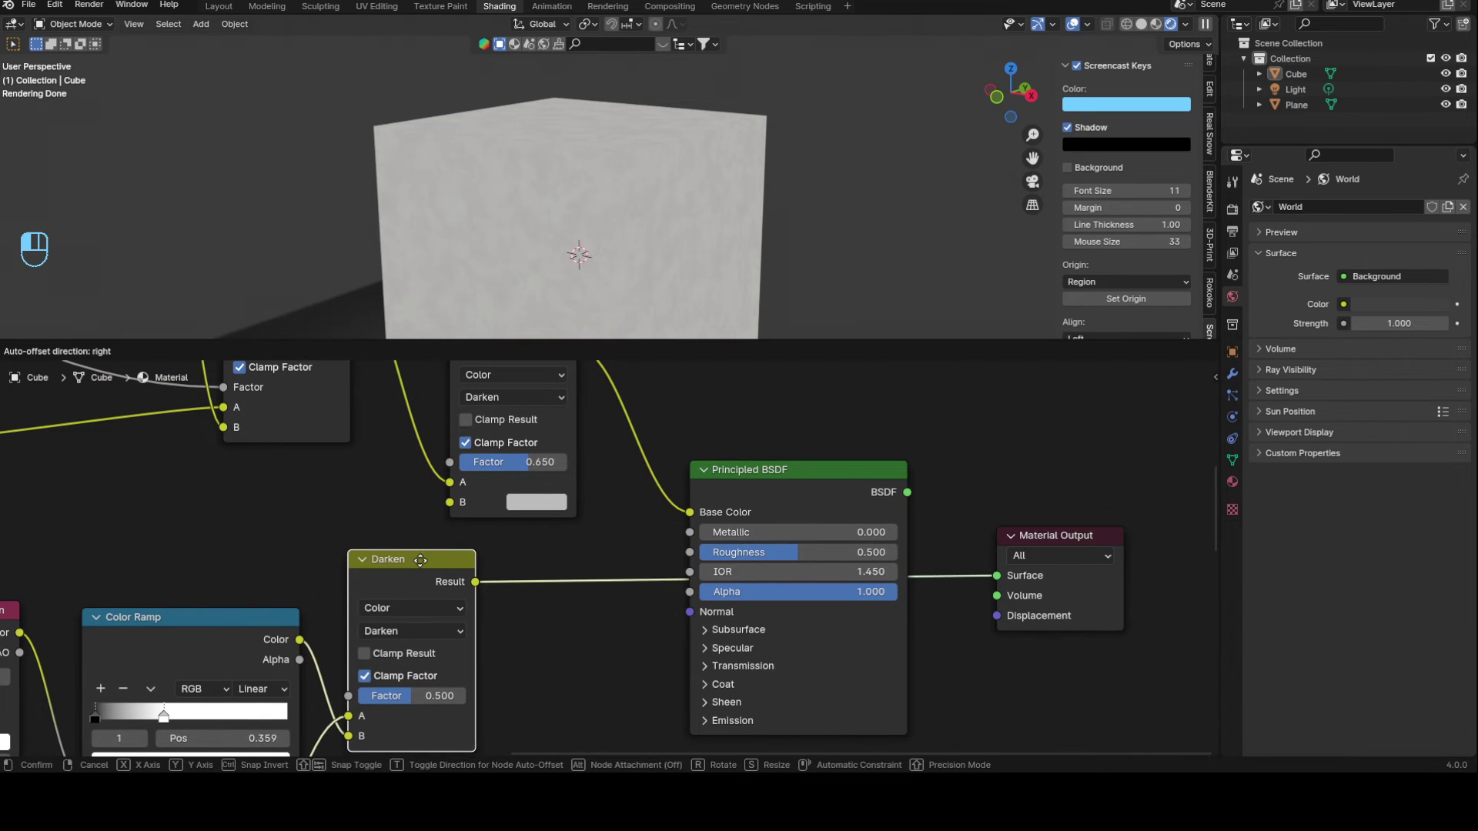
middle_click_drag(474, 588, 451, 633)
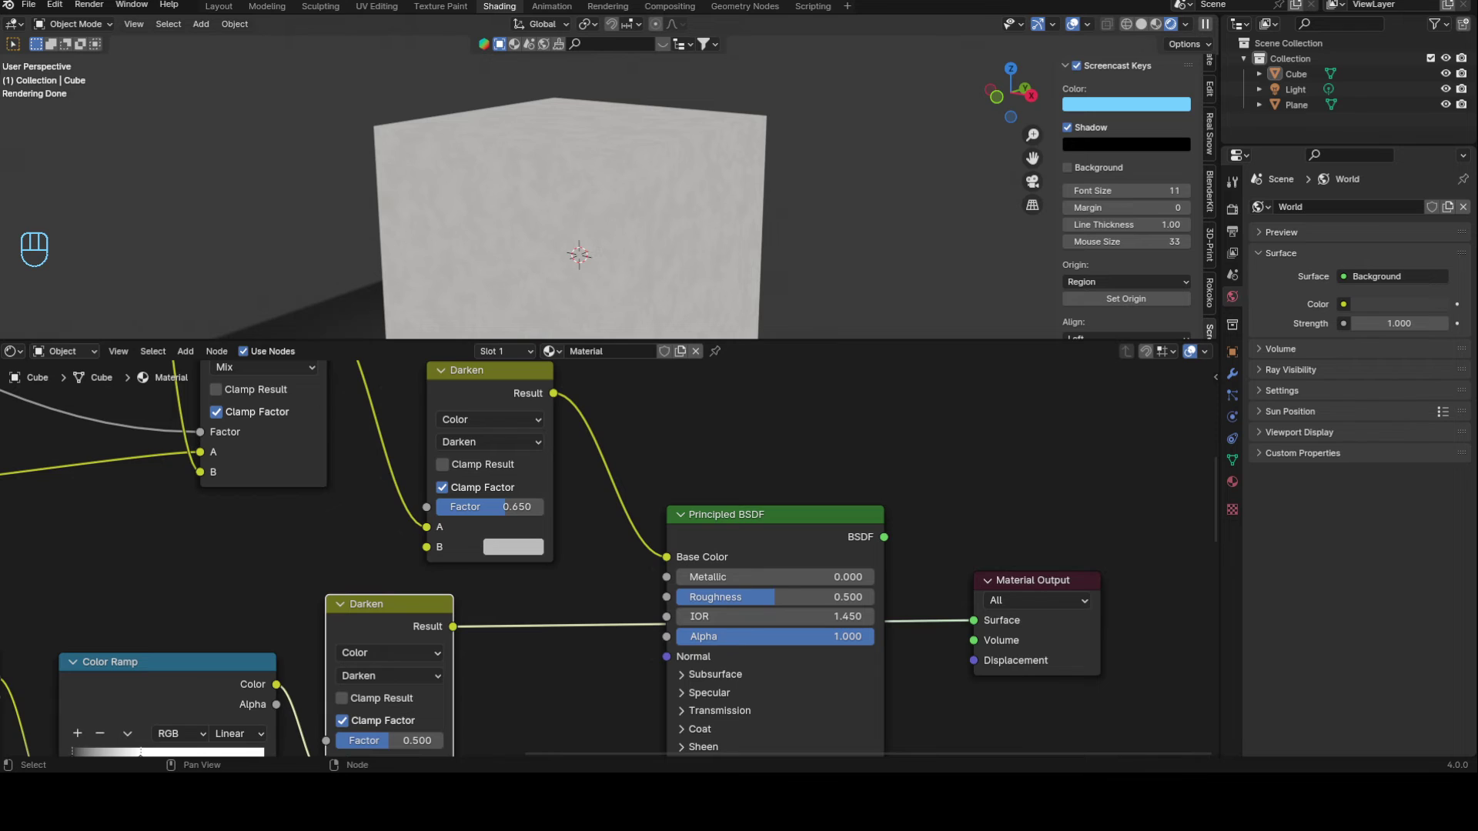
scroll(606, 557, "up", 1)
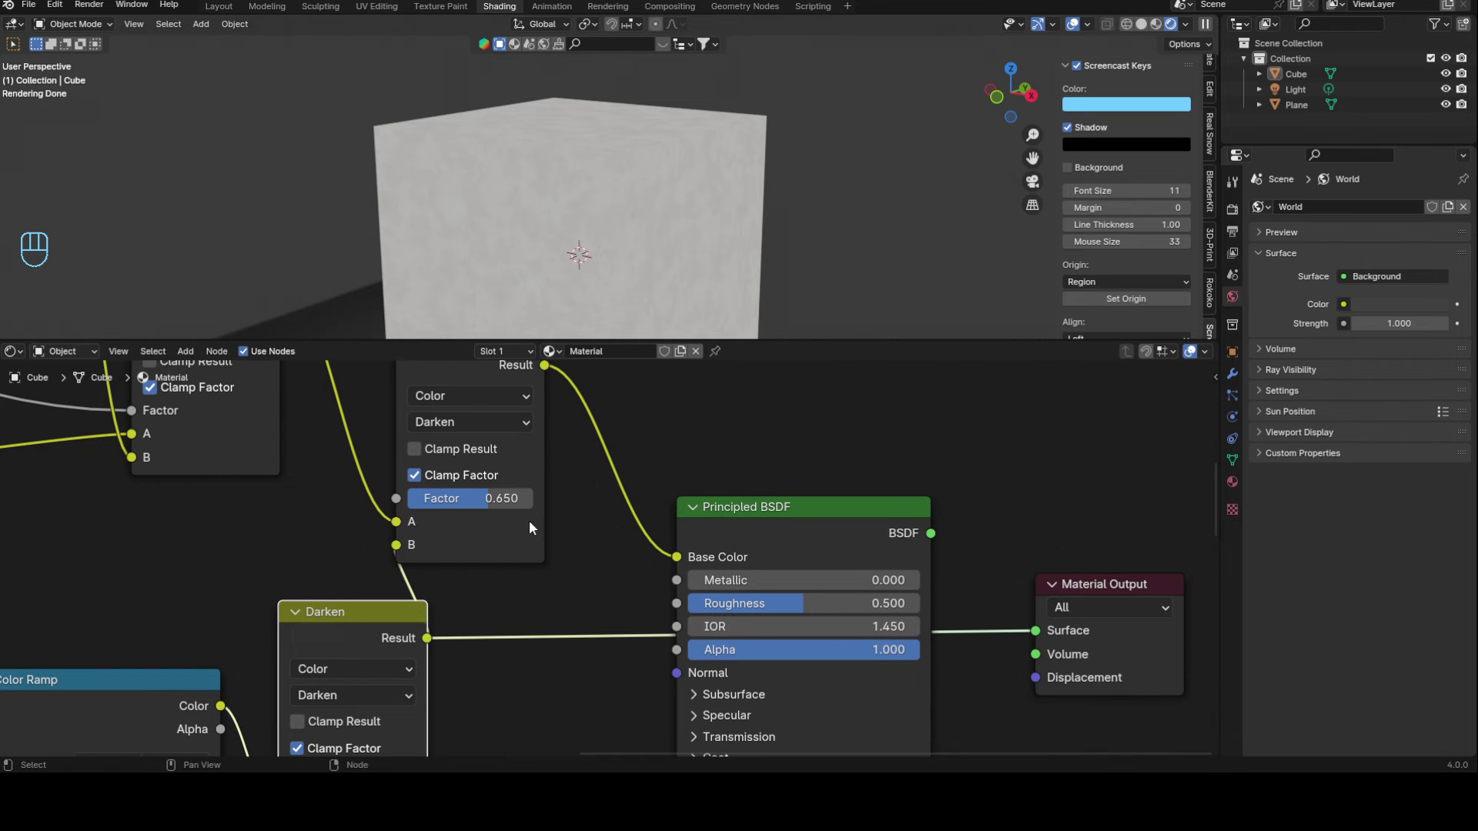
middle_click_drag(529, 522, 477, 618)
Step: Preview the Darken node feeding Base Color on the cube, and reconnect the Principled BSDF to the Material Output
left_click(421, 447, "ctrl+shift")
scroll(654, 271, "up", 3)
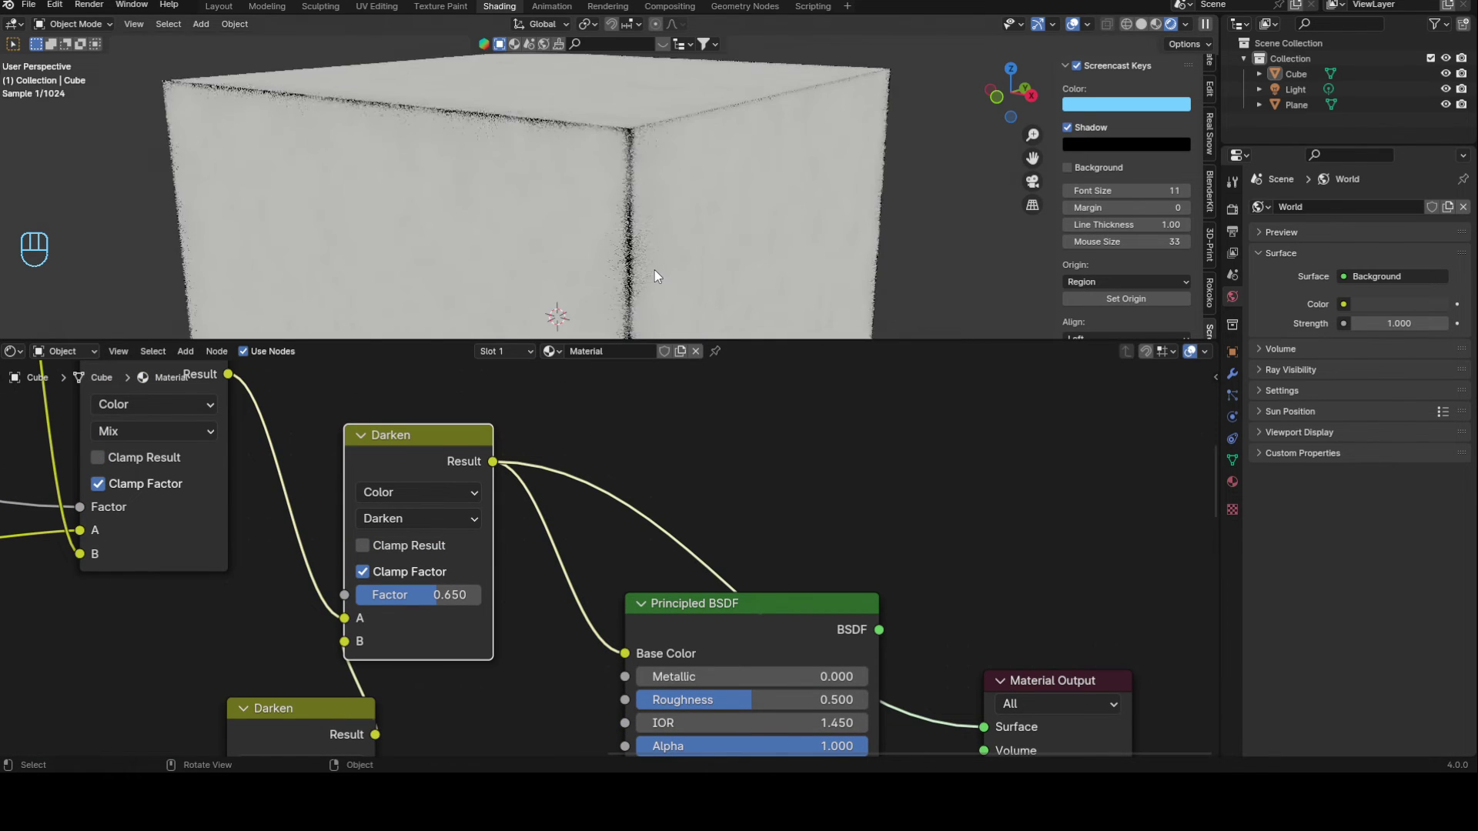
left_click(805, 620, "ctrl+shift")
middle_click_drag(731, 316, 679, 197)
Step: Try a higher Factor on the Darken node feeding Base Color, and undo the change
scroll(469, 581, "up", 1)
left_click_drag(422, 603, 492, 597)
scroll(761, 178, "down", 4)
middle_click_drag(760, 178, 801, 203)
key("ctrl+z")
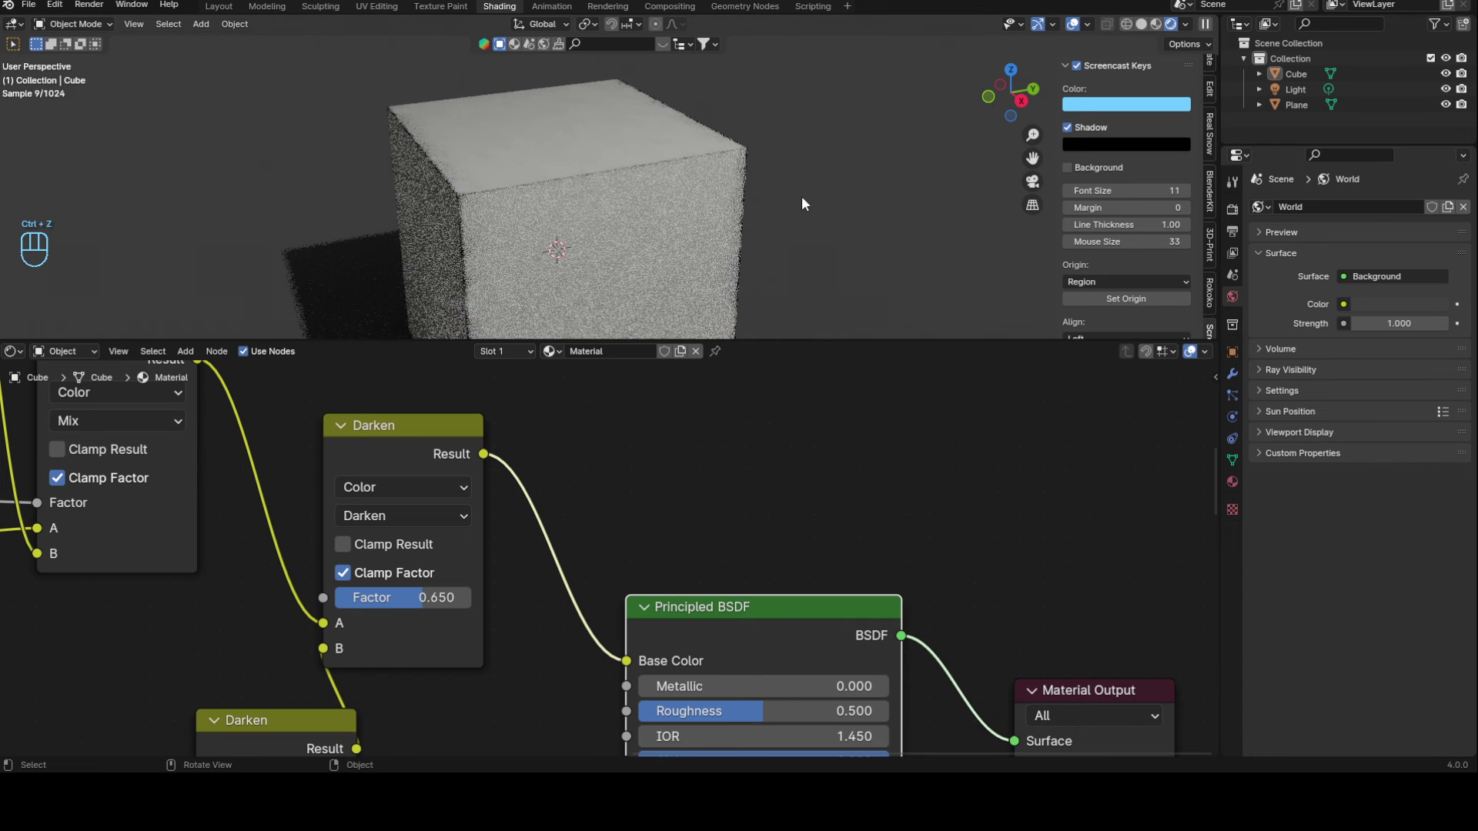
Step: Add a Bump node below the Principled BSDF and link its Normal output to the shader's Normal input
scroll(736, 126, "down", 2)
scroll(610, 563, "down", 5)
middle_click_drag(515, 640, 551, 389)
scroll(568, 531, "up", 3)
key("shift+a")
left_click(557, 520)
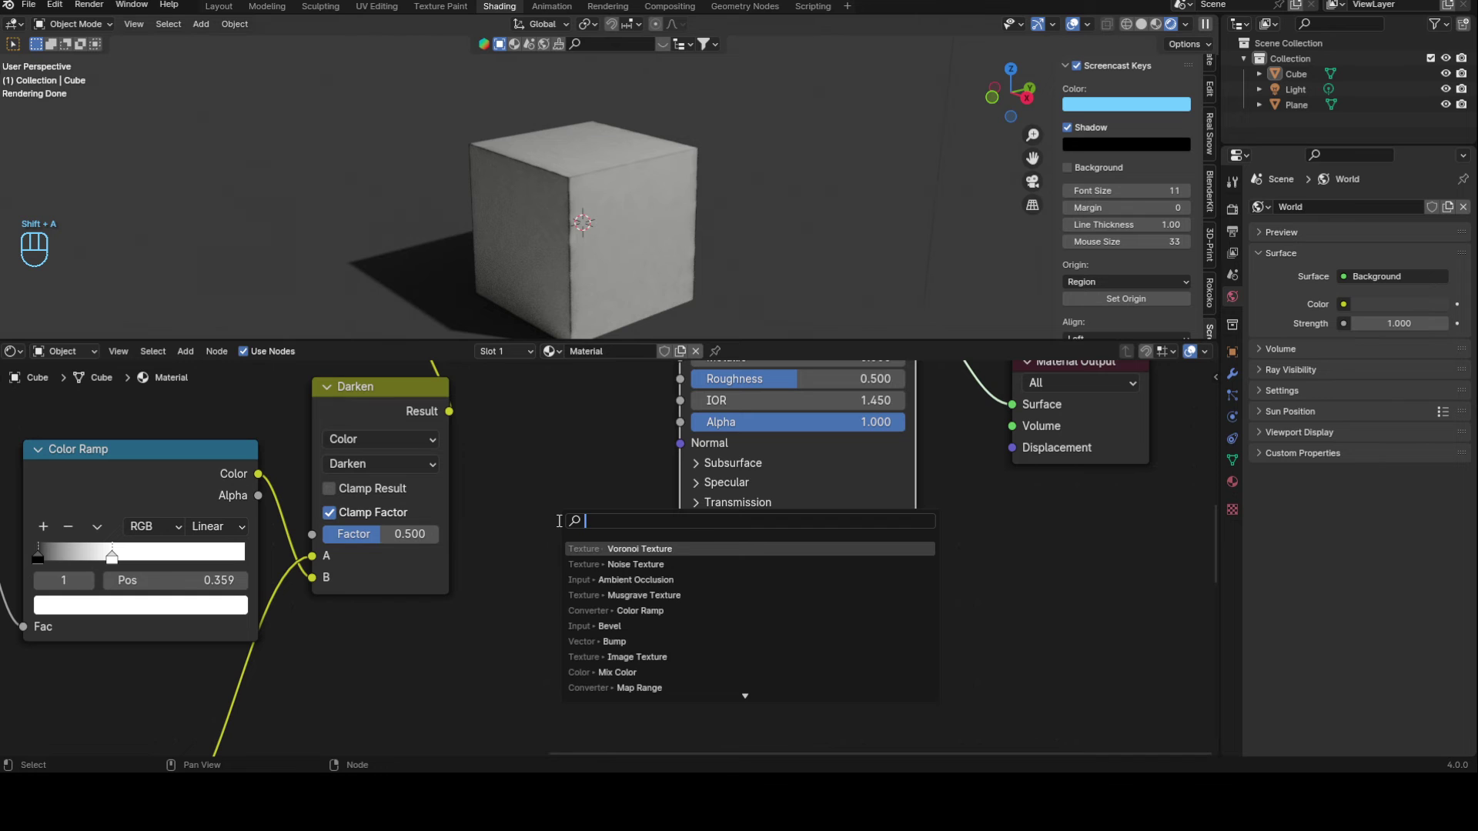
type("bum")
key("Return")
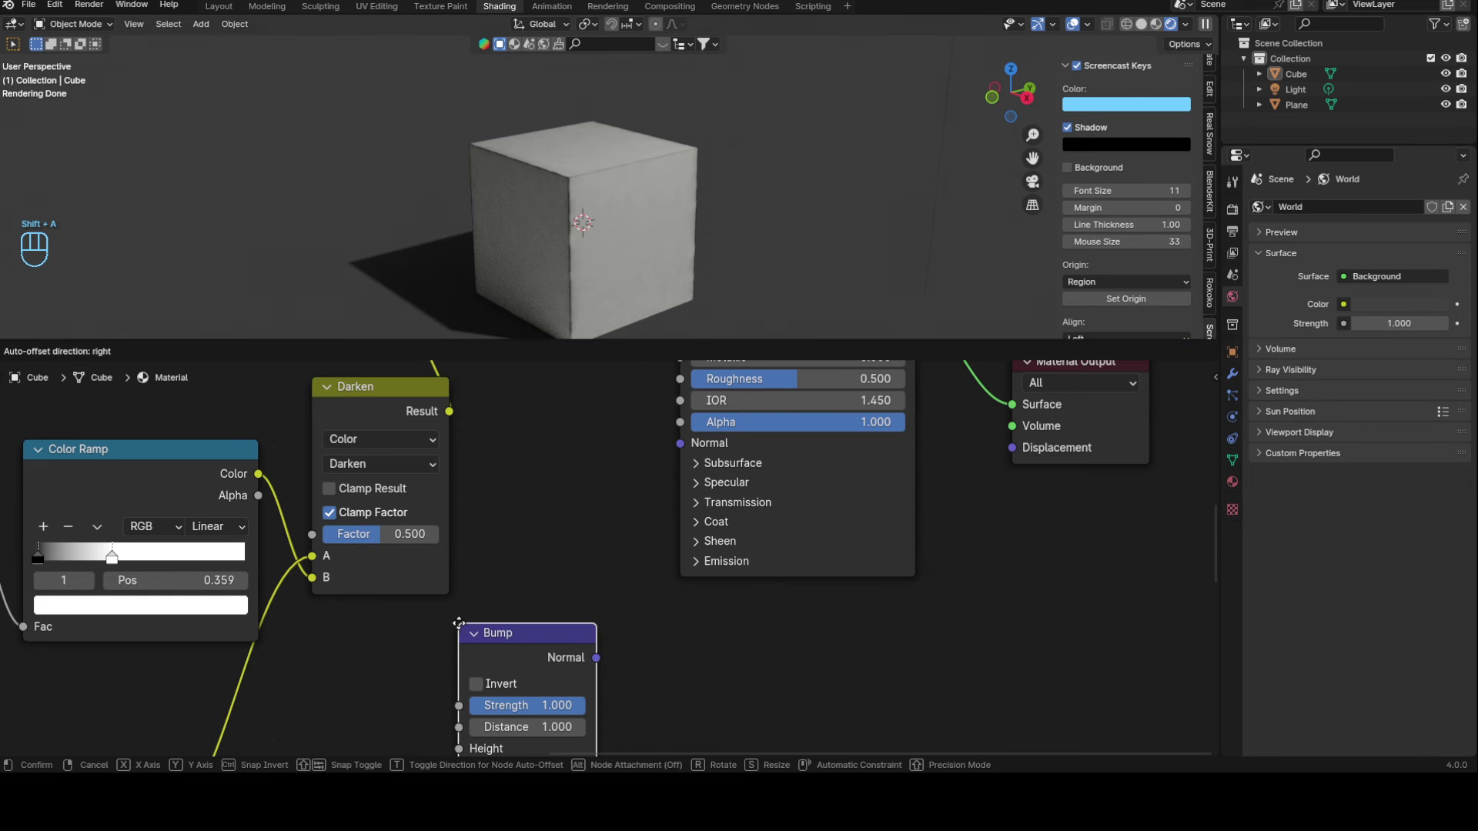
left_click(465, 630)
left_click_drag(598, 659, 681, 445)
Step: Link the lowest Noise Texture's Fac output to the Bump node's Height input
middle_click_drag(408, 649, 463, 526)
middle_click_drag(377, 622, 451, 493)
middle_click_drag(395, 595, 438, 500)
scroll(438, 500, "down", 5)
middle_click_drag(391, 549, 426, 501)
scroll(426, 501, "down", 2)
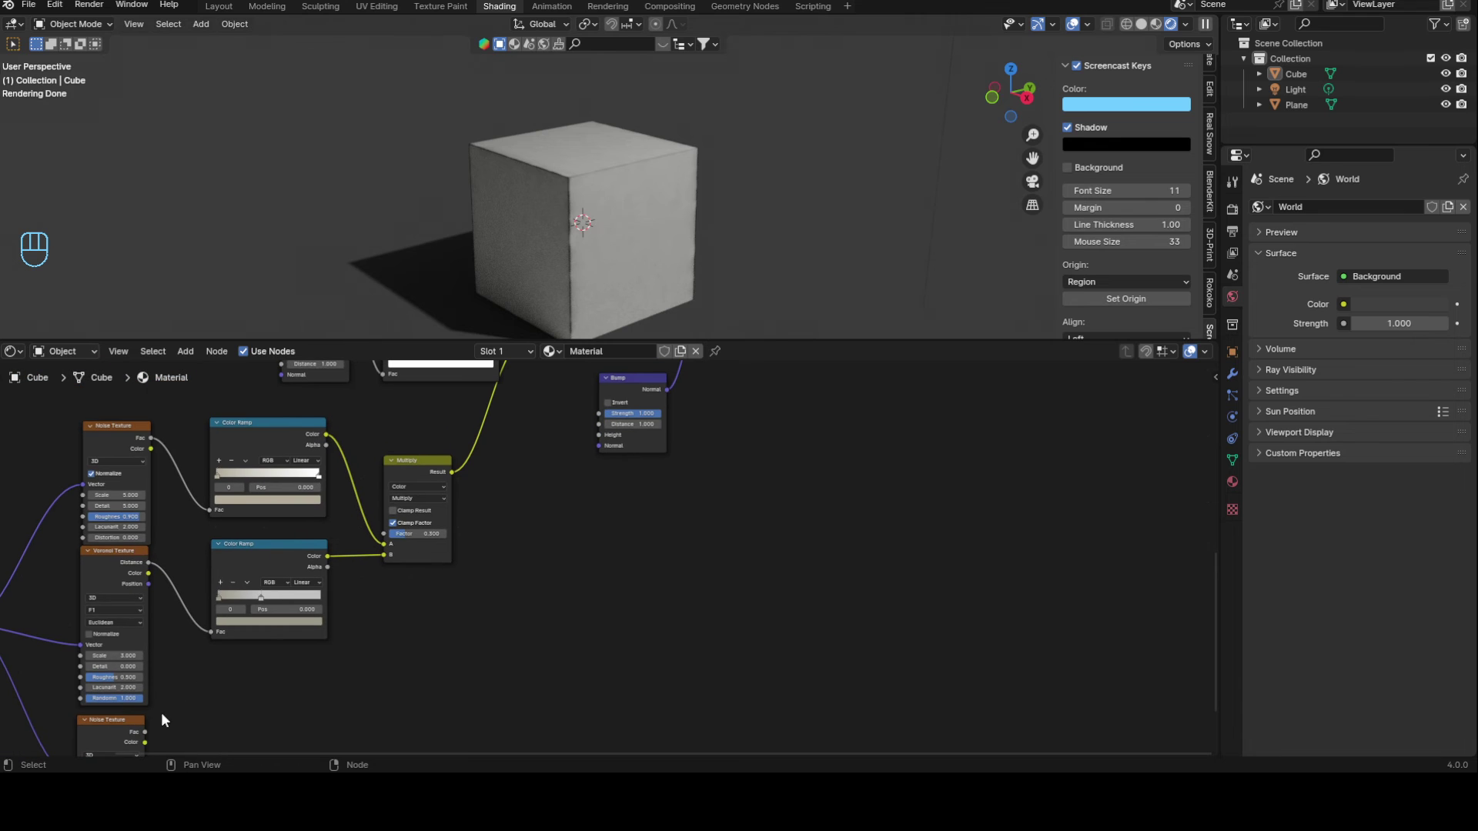
left_click_drag(145, 732, 608, 438)
Step: Set the Bump node's Strength to 0.1
scroll(673, 541, "up", 3)
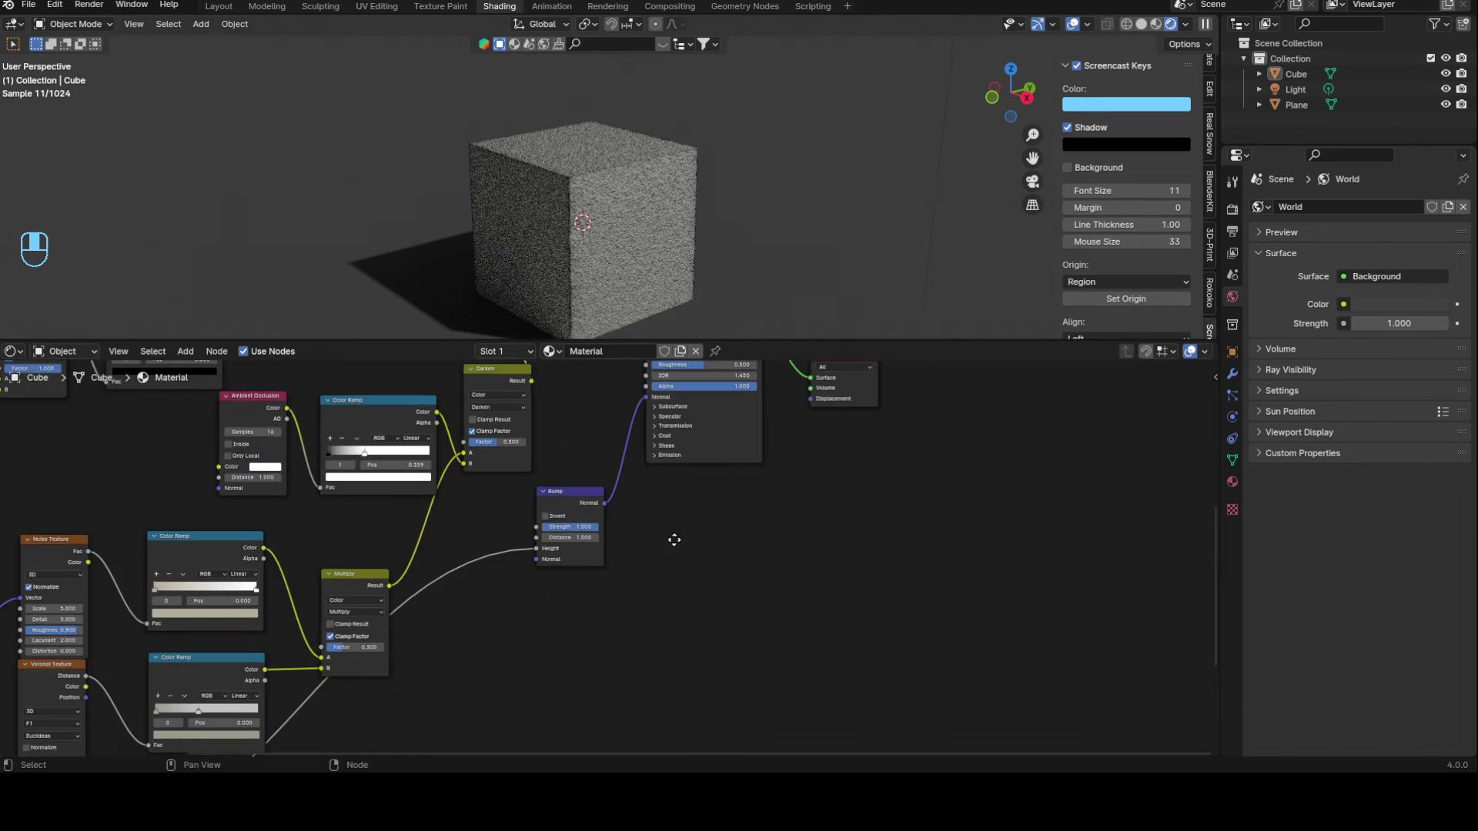
scroll(607, 558, "up", 2)
left_click(545, 509)
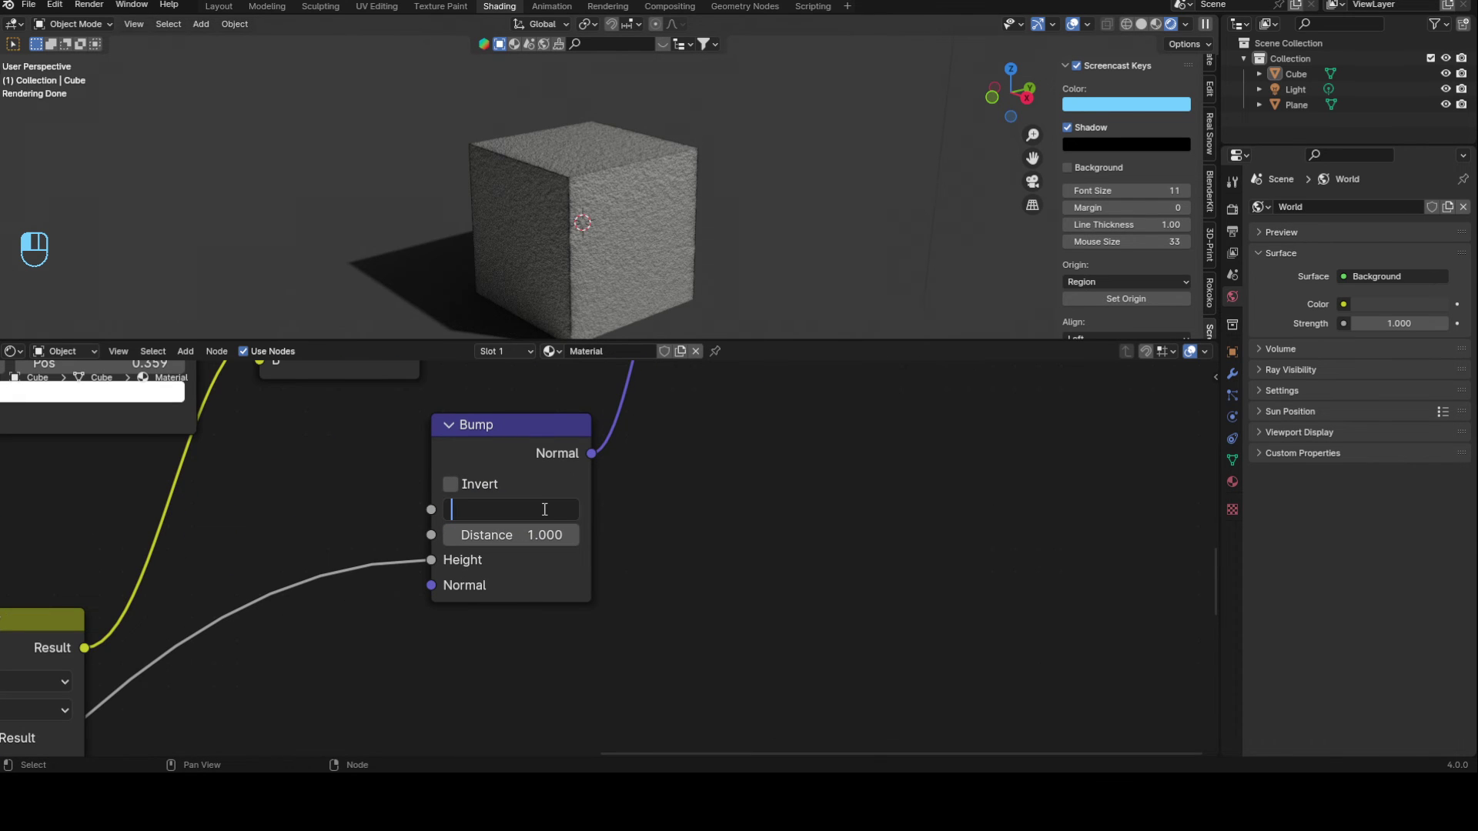
key("Return")
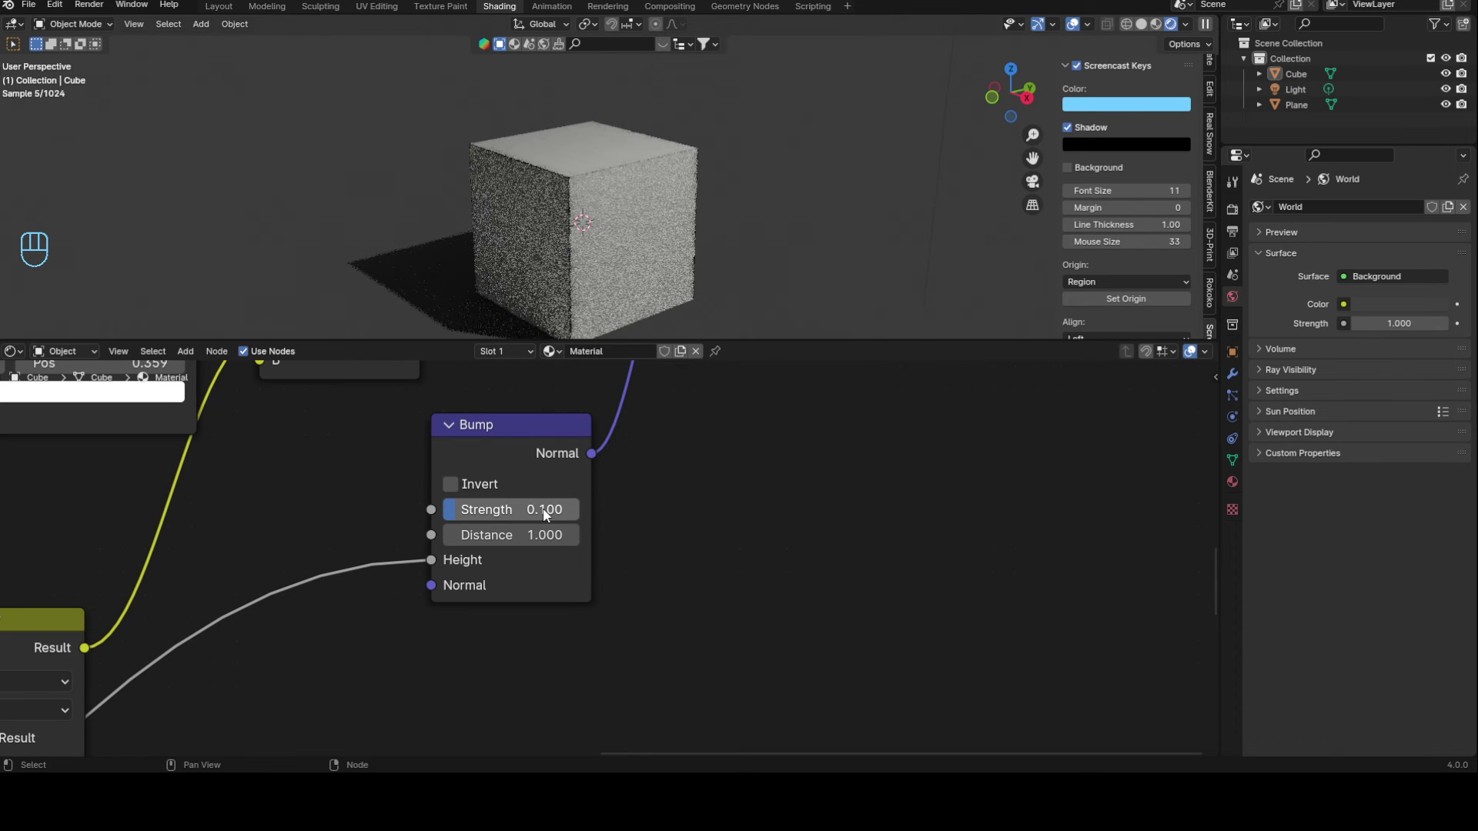
Step: Examine the bumped cube surface up close and from several angles, and review the node tree
scroll(699, 183, "up", 5)
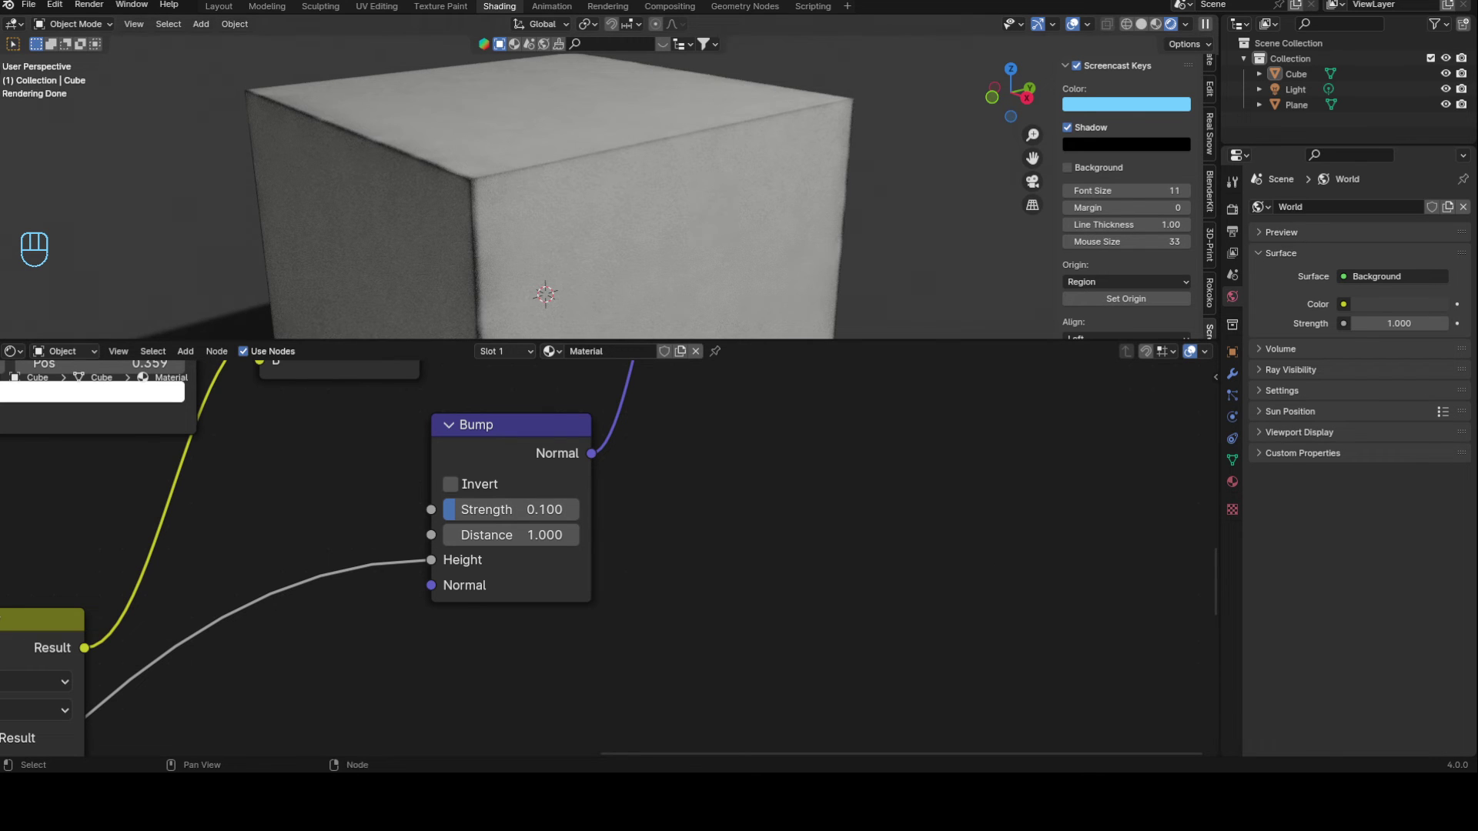
scroll(809, 154, "down", 6)
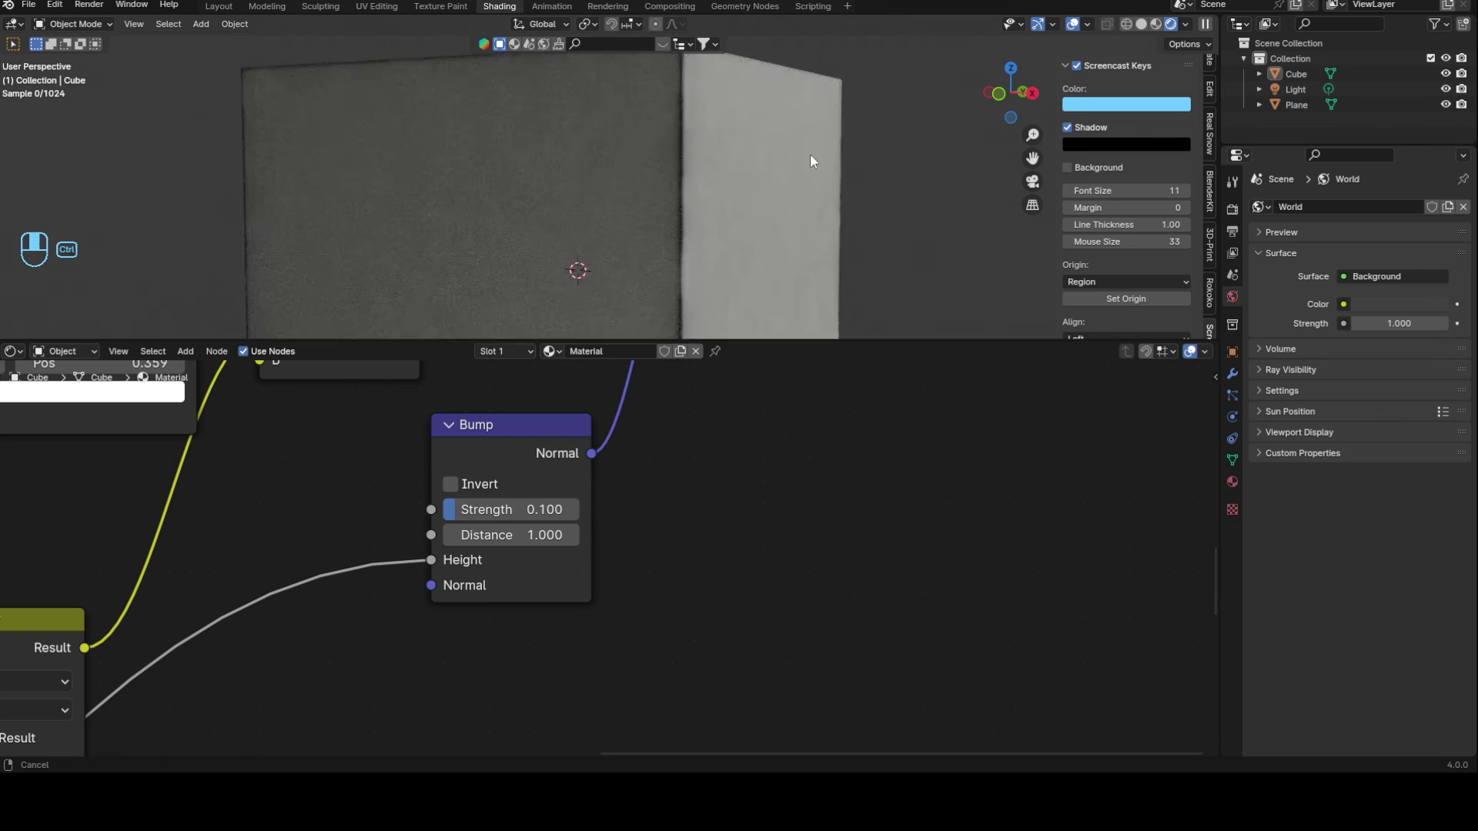
middle_click_drag(748, 165, 674, 302)
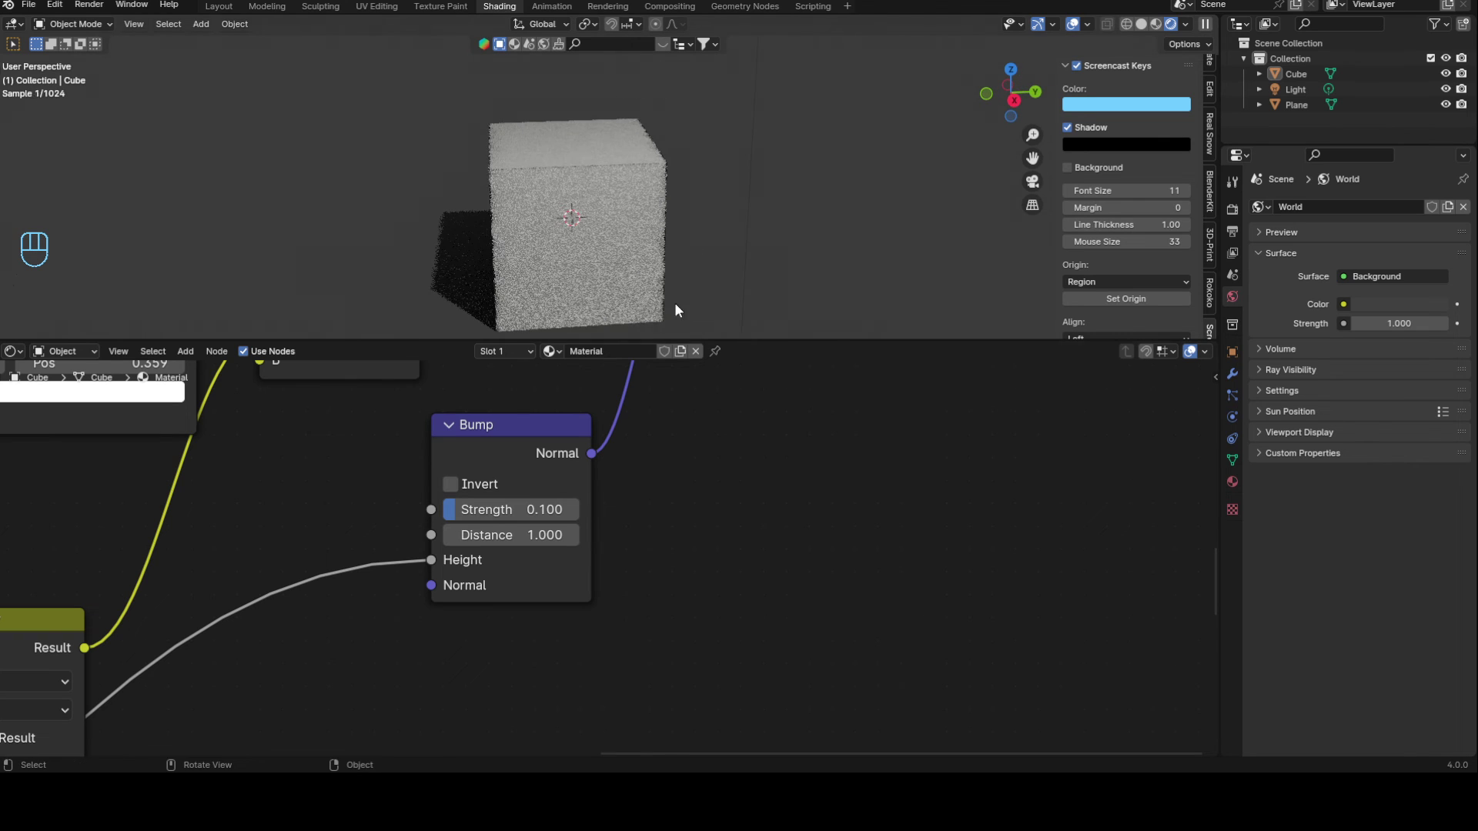
scroll(708, 489, "down", 4)
middle_click_drag(602, 445, 696, 556)
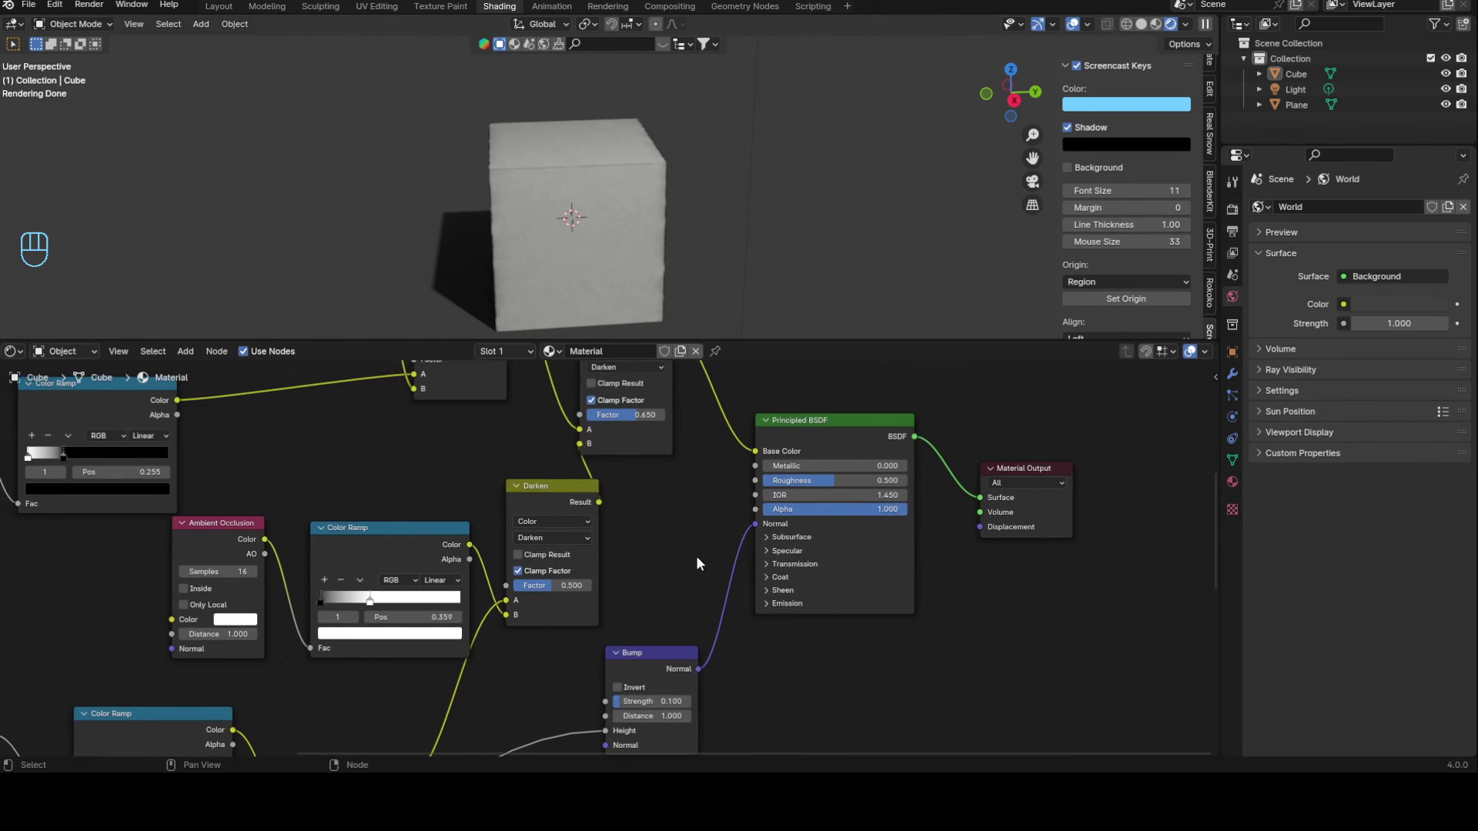
scroll(659, 511, "down", 2)
middle_click_drag(526, 468, 720, 552)
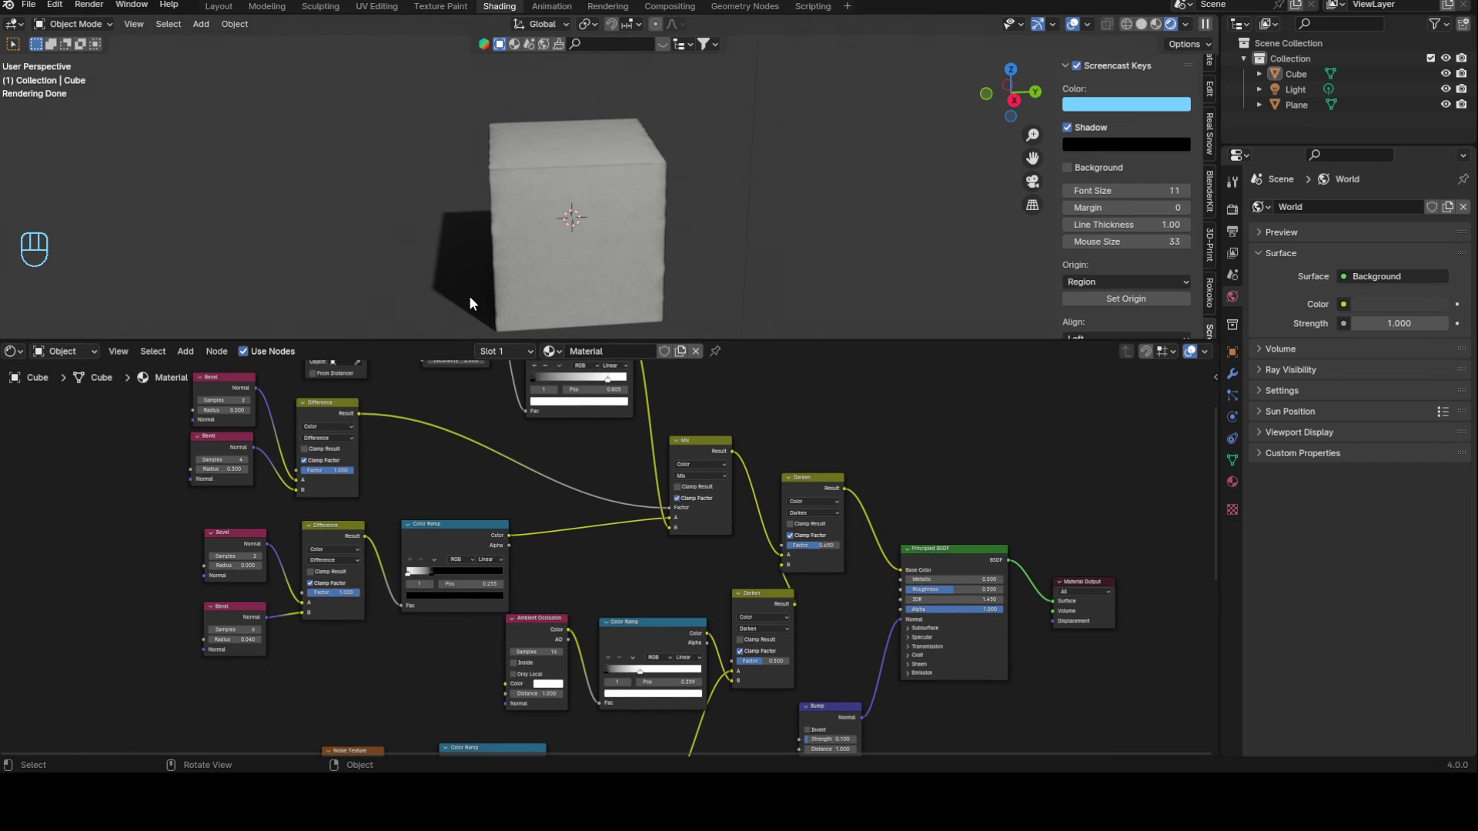
Step: Inset the cube's top face and extrude it upward to form a smaller second block
middle_click_drag(468, 295, 598, 197)
key("Tab")
key("3")
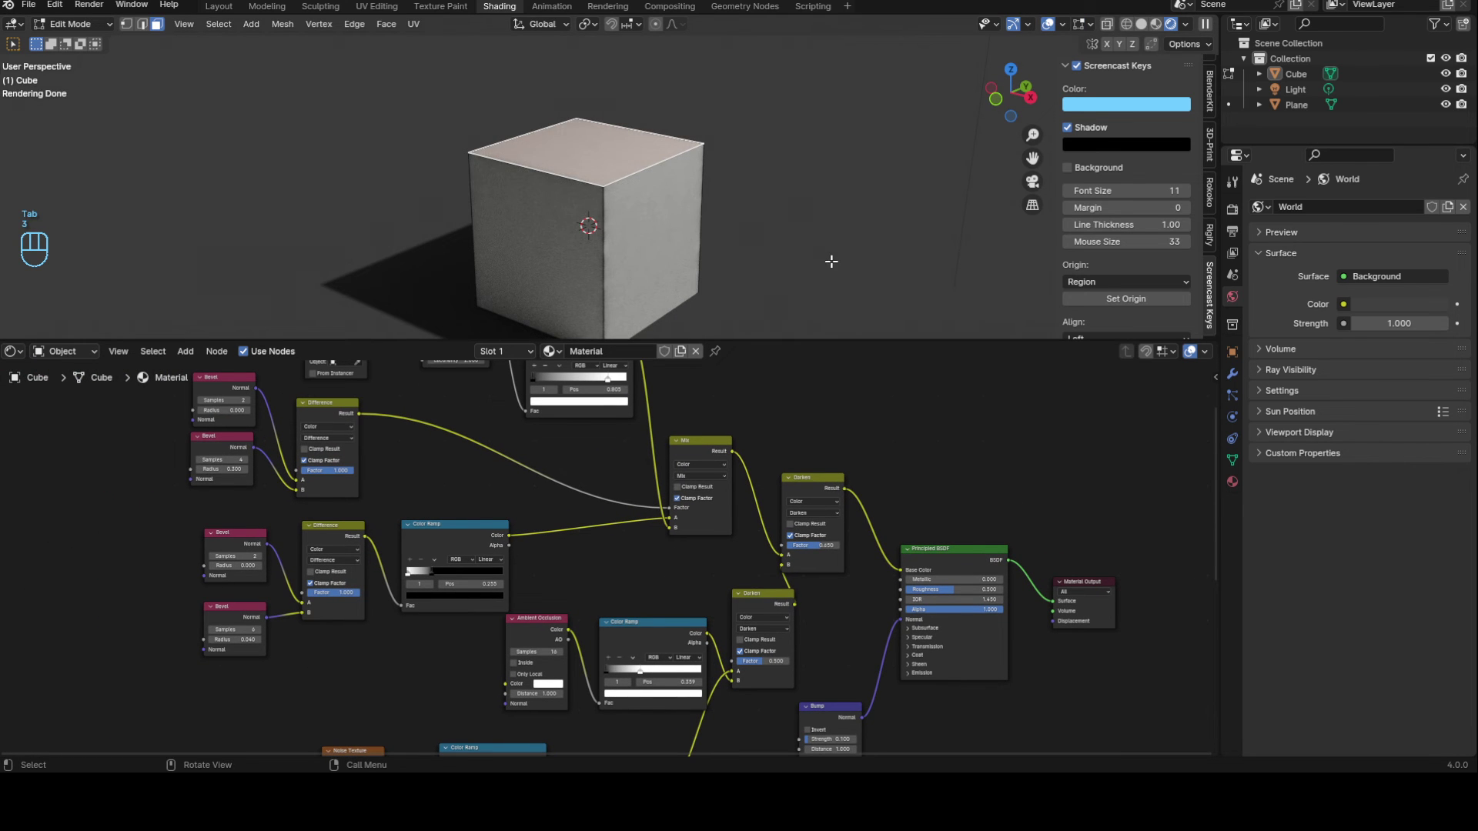
key("i")
left_click(789, 253)
key("e")
left_click(789, 169)
Step: Inset the second block's top face and extrude it upward to form a third tier
middle_click_drag(787, 166, 739, 257, "shift")
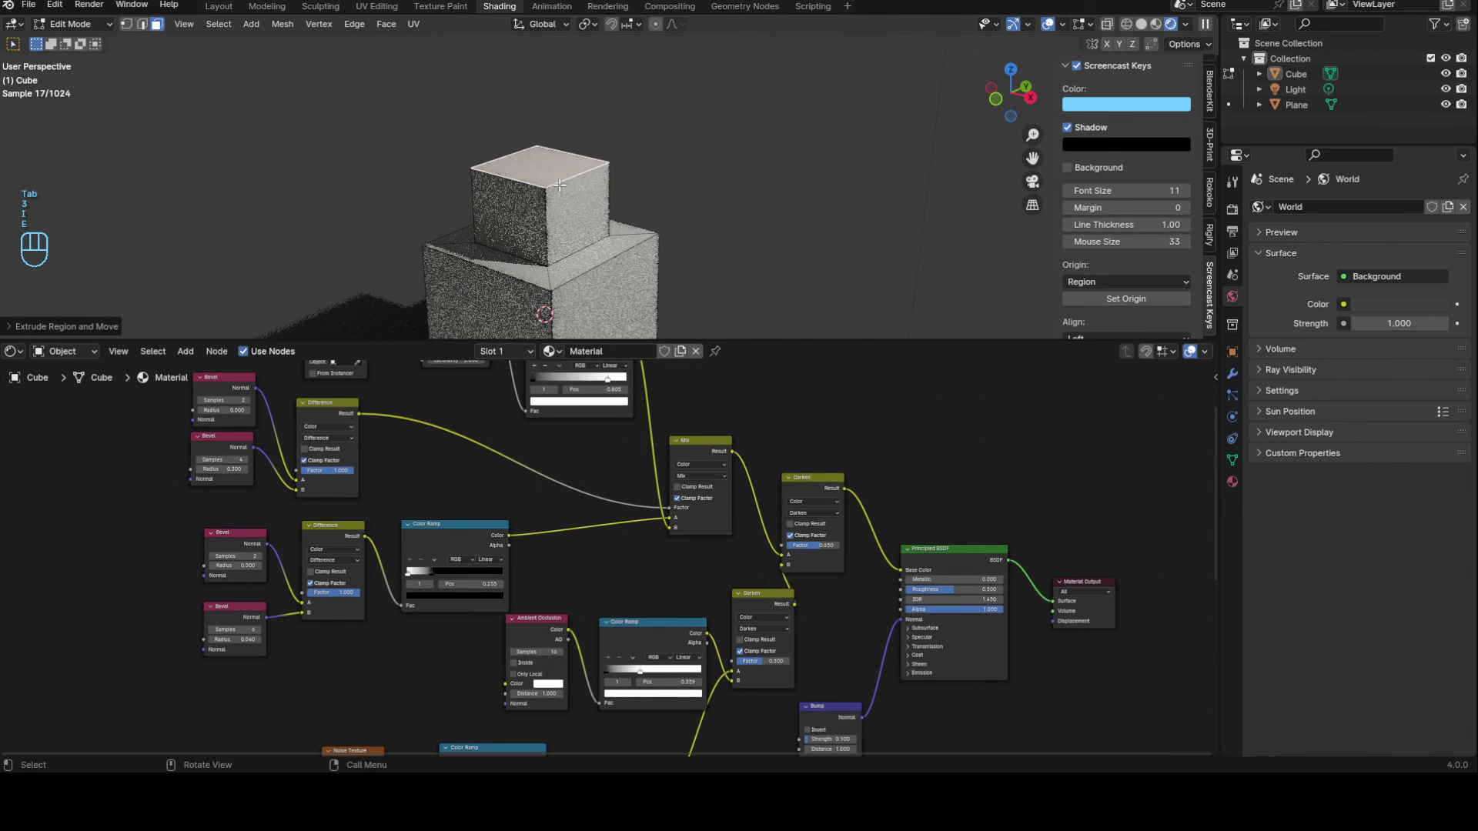
key("i")
left_click(769, 224)
key("e")
left_click(772, 162)
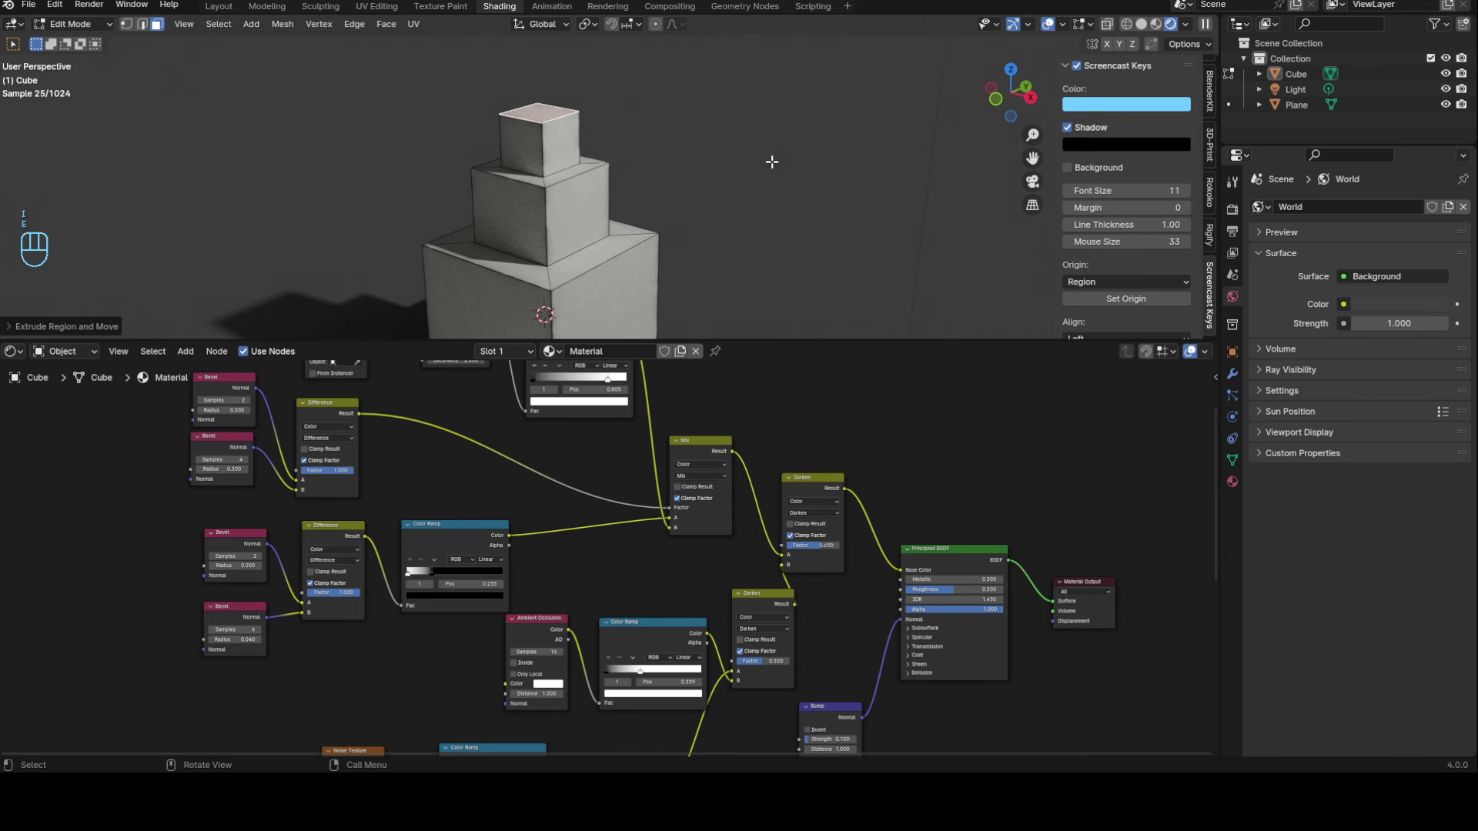
Step: Inset a side face of the topmost block and extrude it outward into a long arm
left_click(581, 152)
middle_click_drag(565, 151, 755, 215)
key("i")
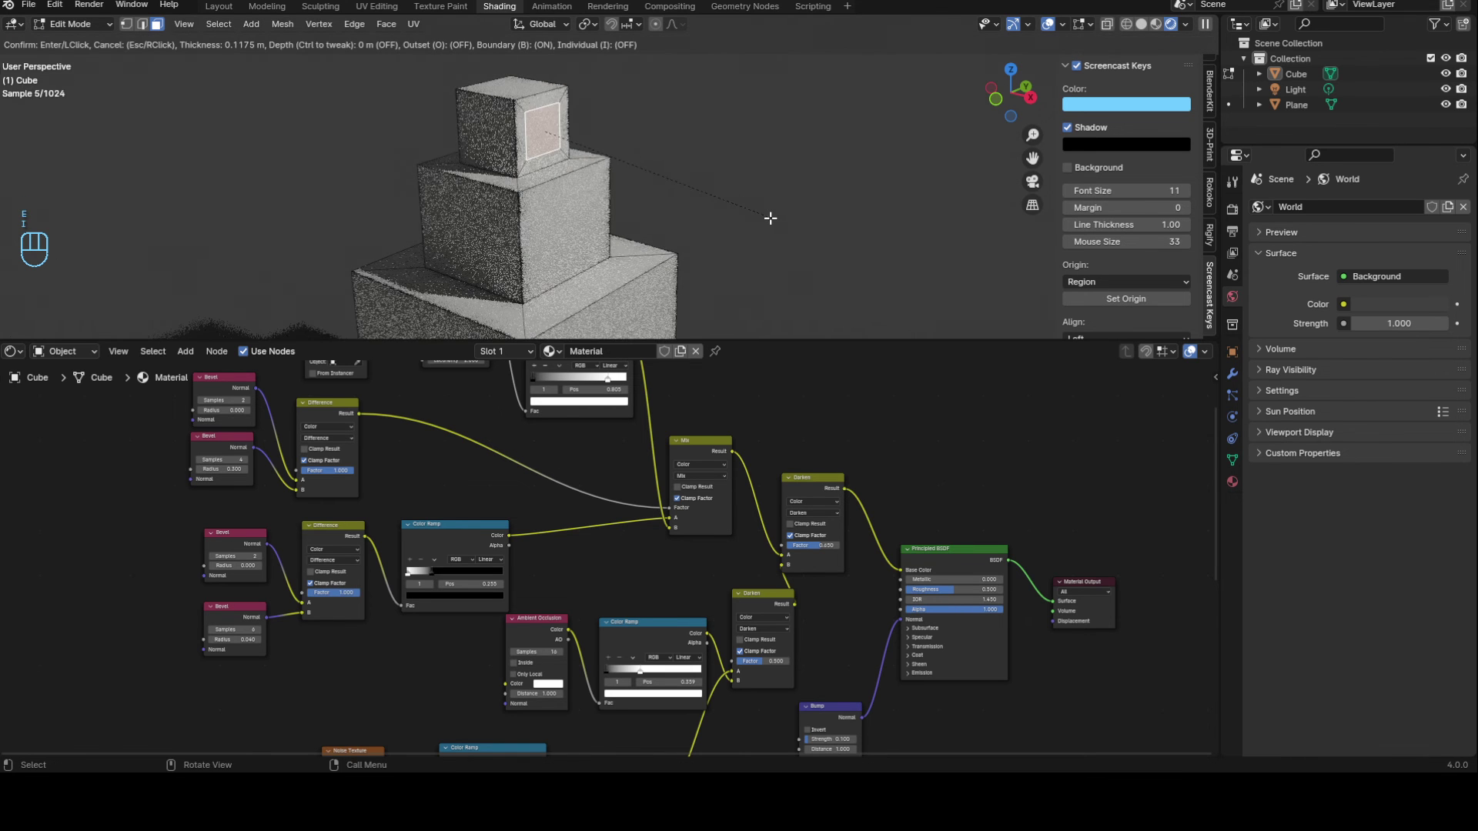
left_click(765, 218)
key("e")
left_click(963, 237)
Step: Bevel the upper edge at the arm's free end into a sloped corner
key("2")
left_click(741, 161)
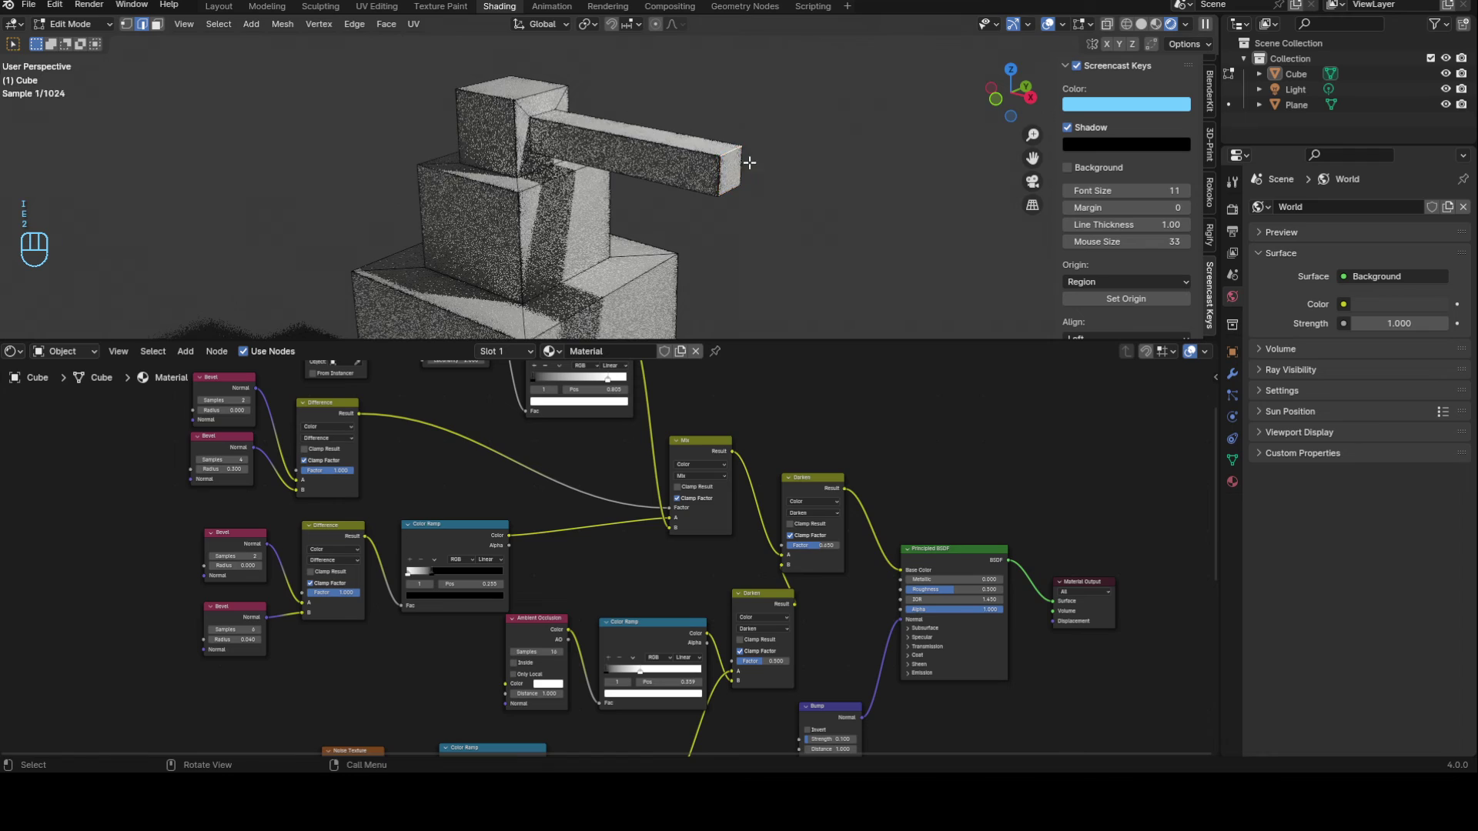
key("ctrl+b")
left_click(860, 199)
key("Tab")
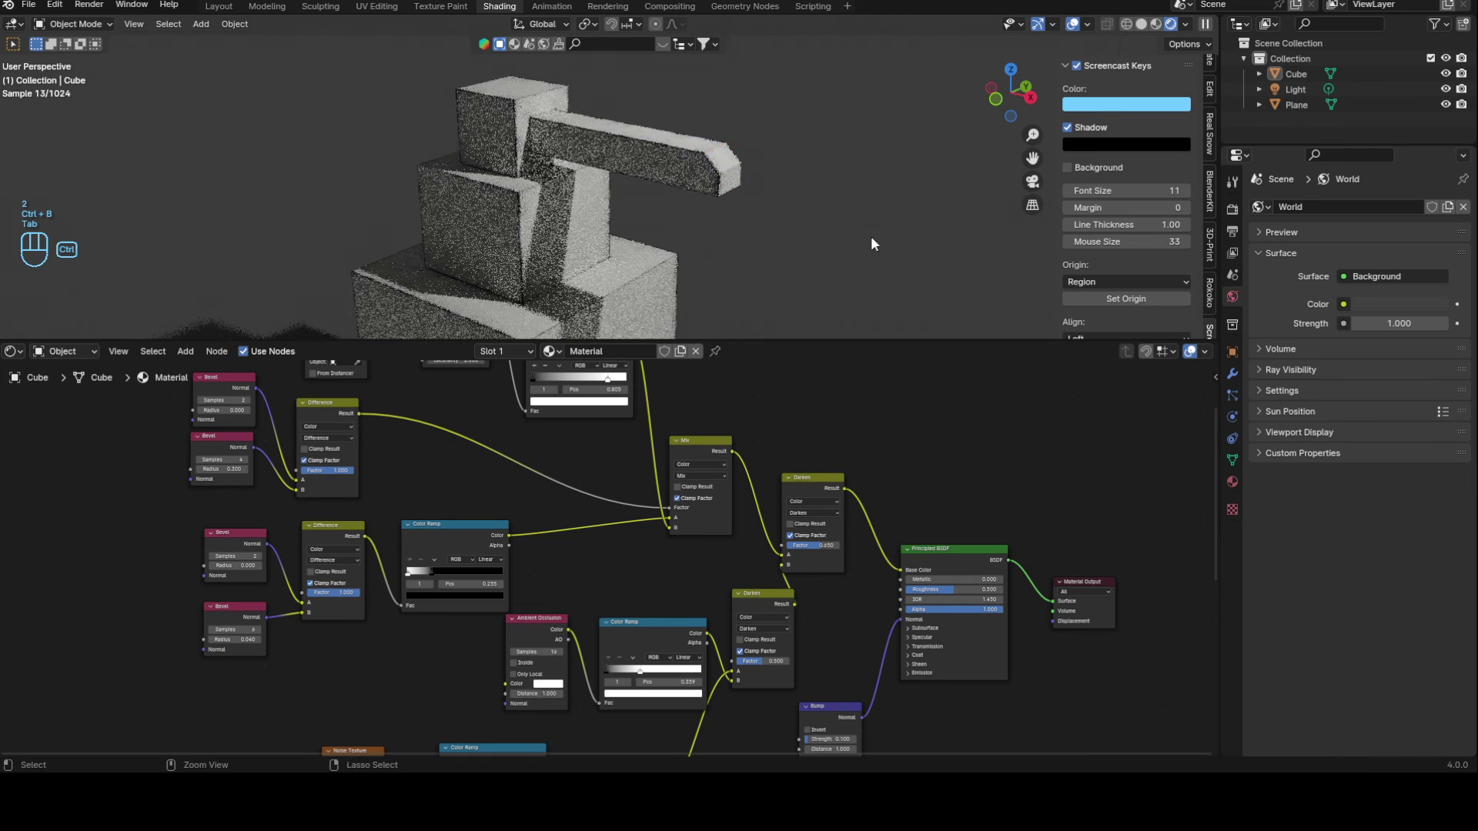
Step: Move the inner edge of the arm's beveled corner back along the arm to lengthen the slope
scroll(871, 235, "up", 6)
key("Tab")
key("2")
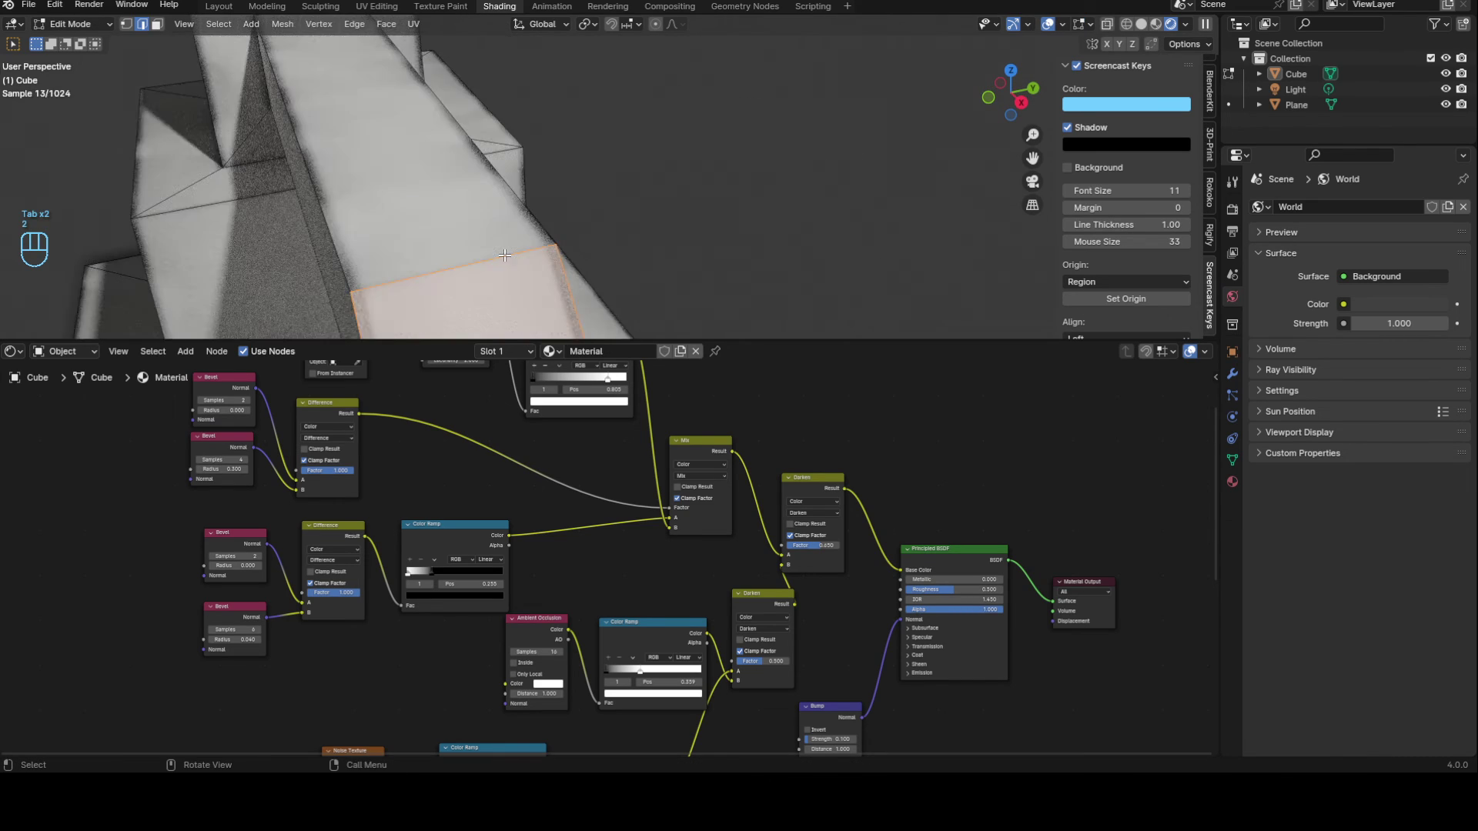
scroll(737, 211, "down", 4)
key("g")
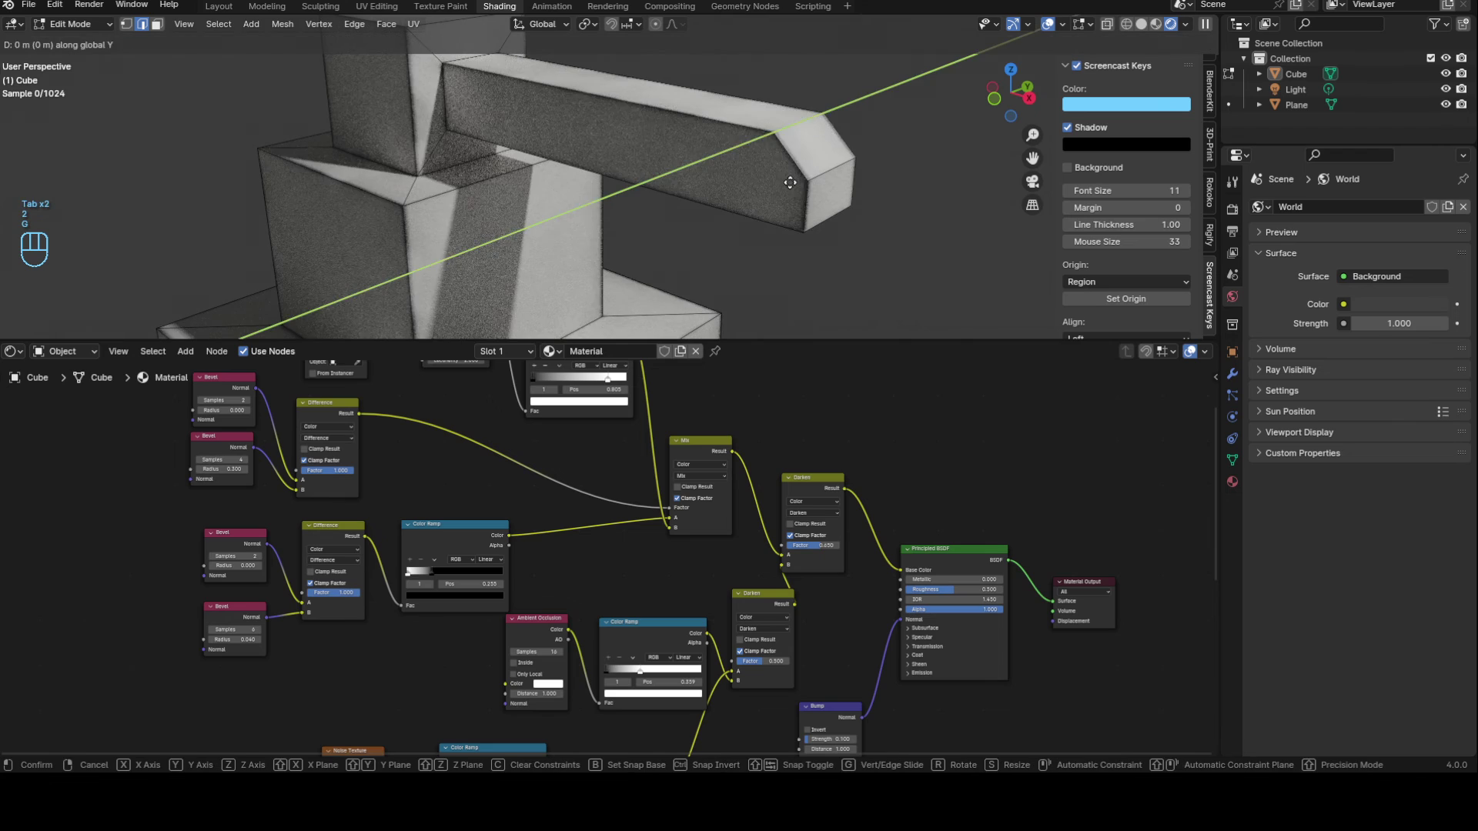
left_click(734, 149)
key("Tab")
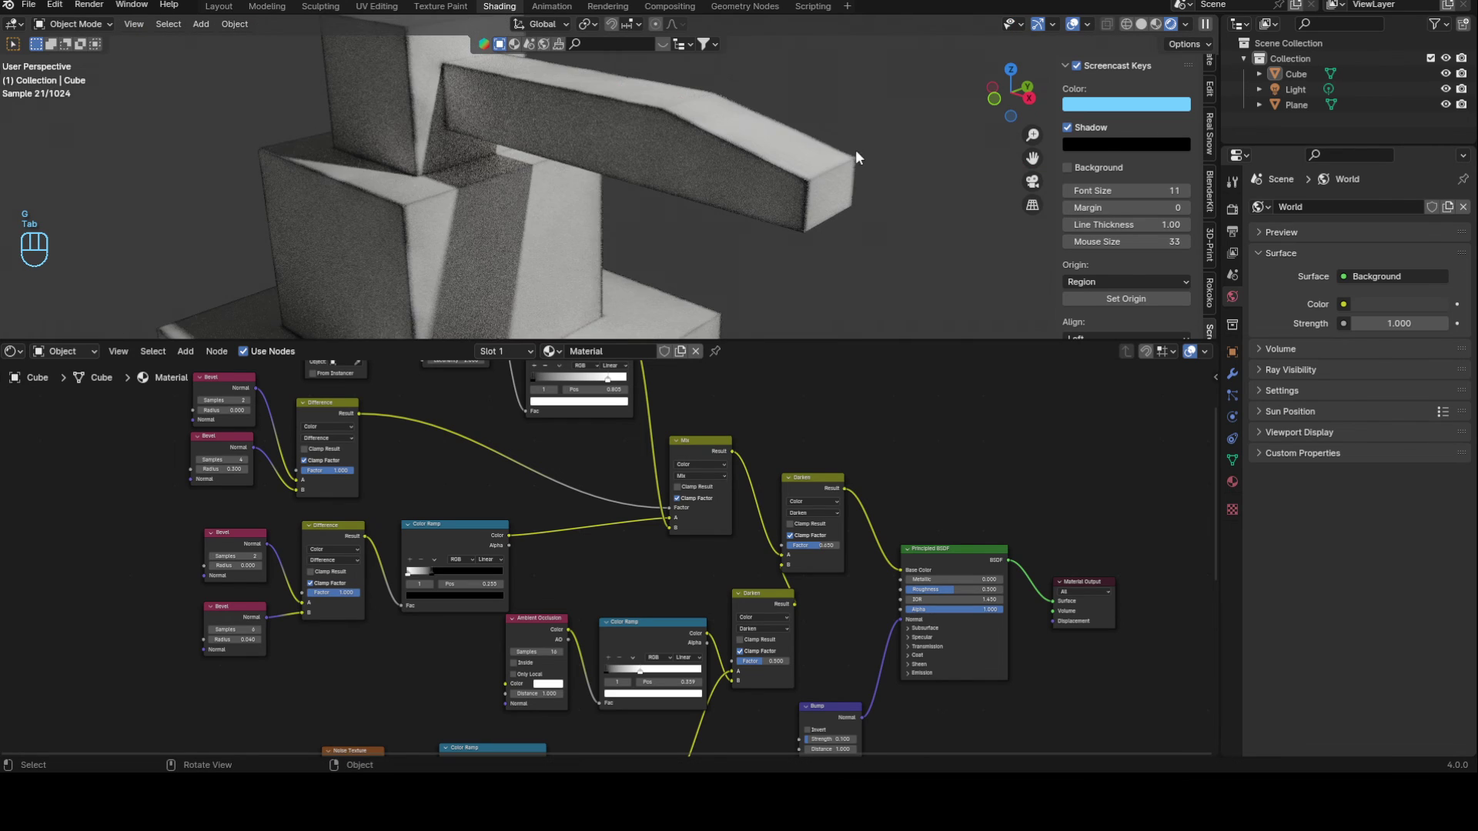
Step: Examine the edge wear on the stepped model and review the Bevel and Difference nodes of the cube's material
scroll(847, 123, "down", 4)
scroll(751, 237, "up", 6)
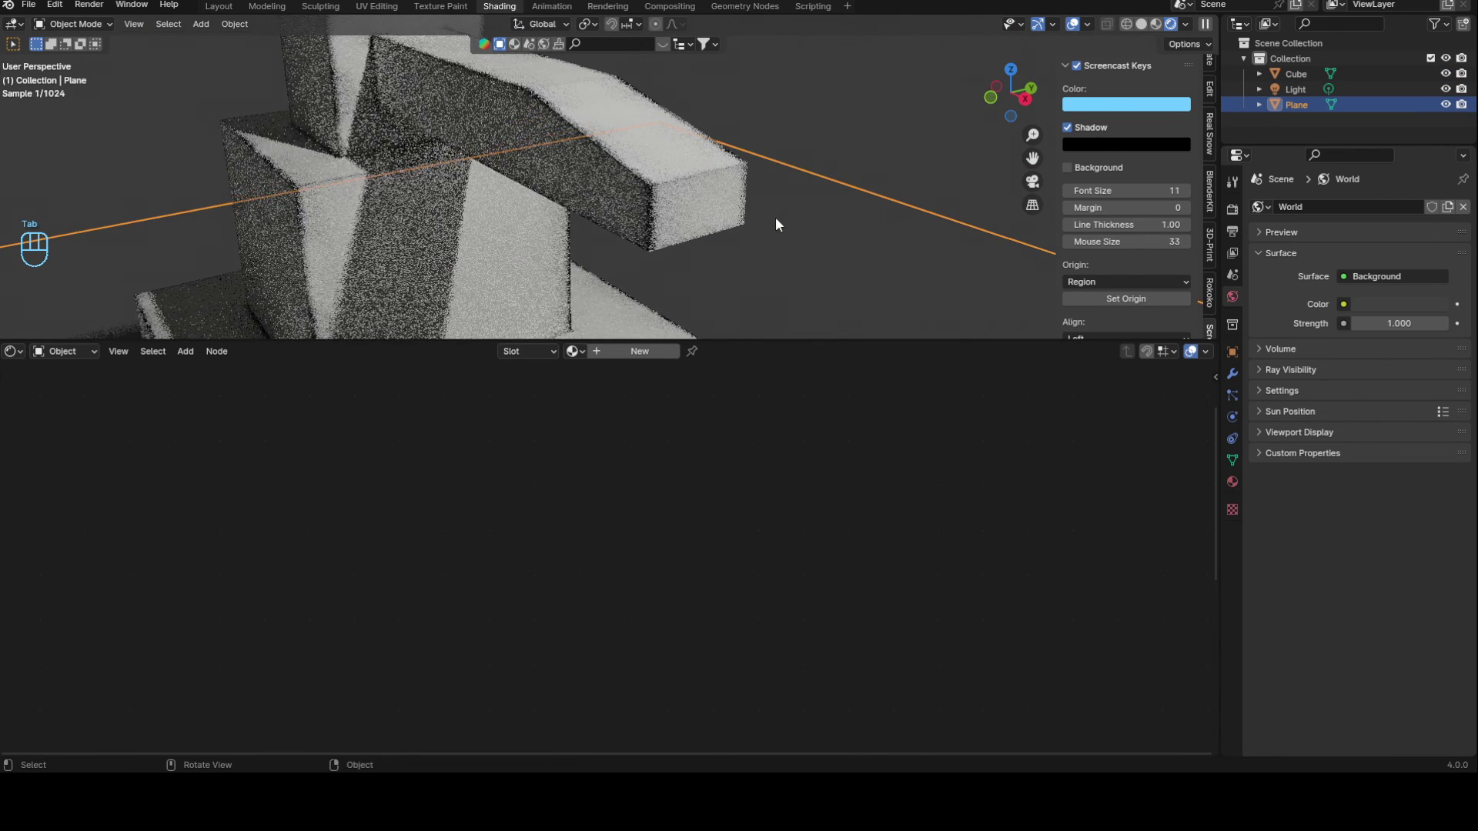
scroll(705, 187, "down", 5)
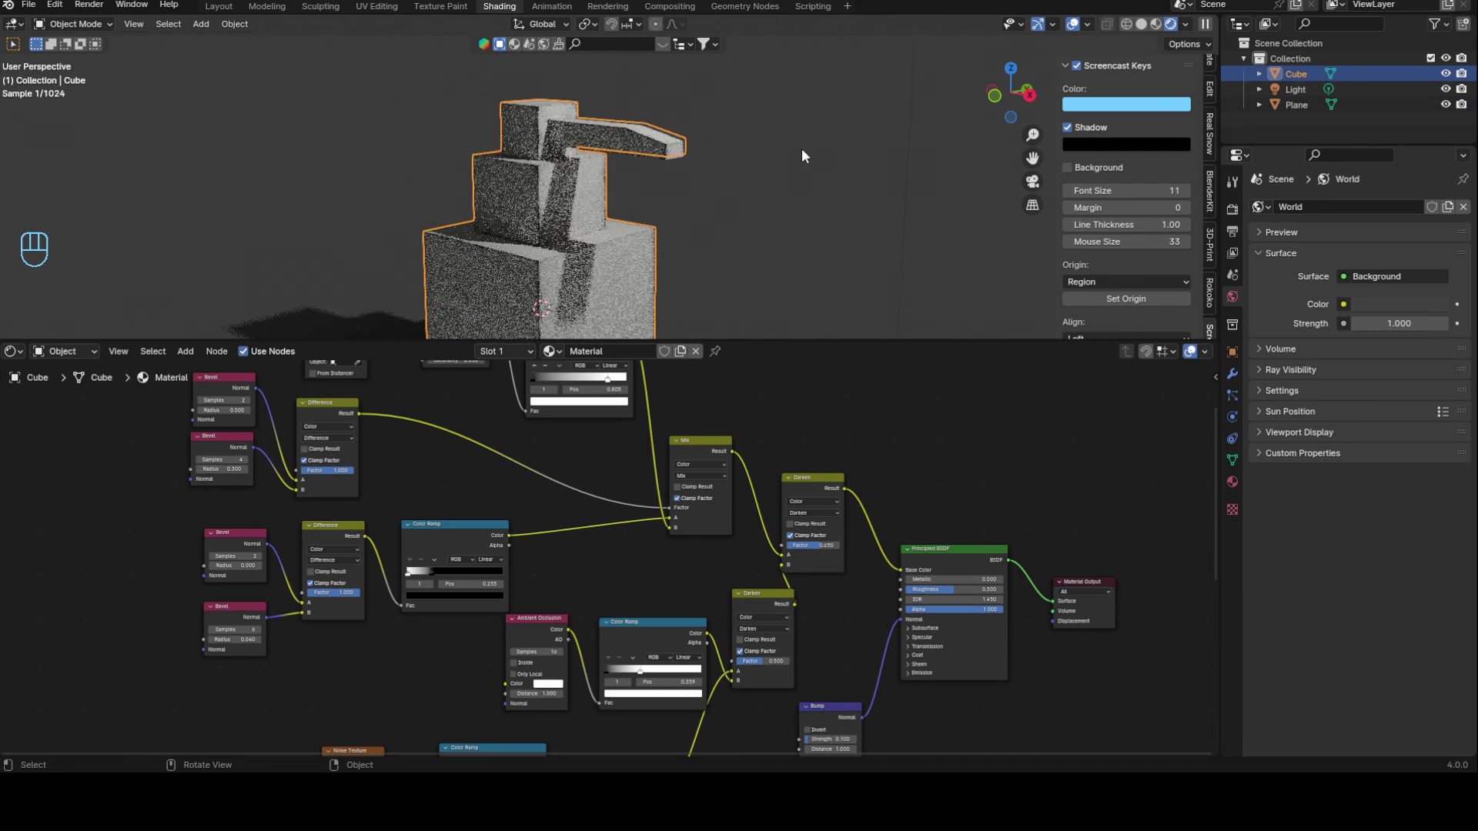
middle_click_drag(627, 262, 639, 165)
middle_click_drag(452, 453, 544, 537)
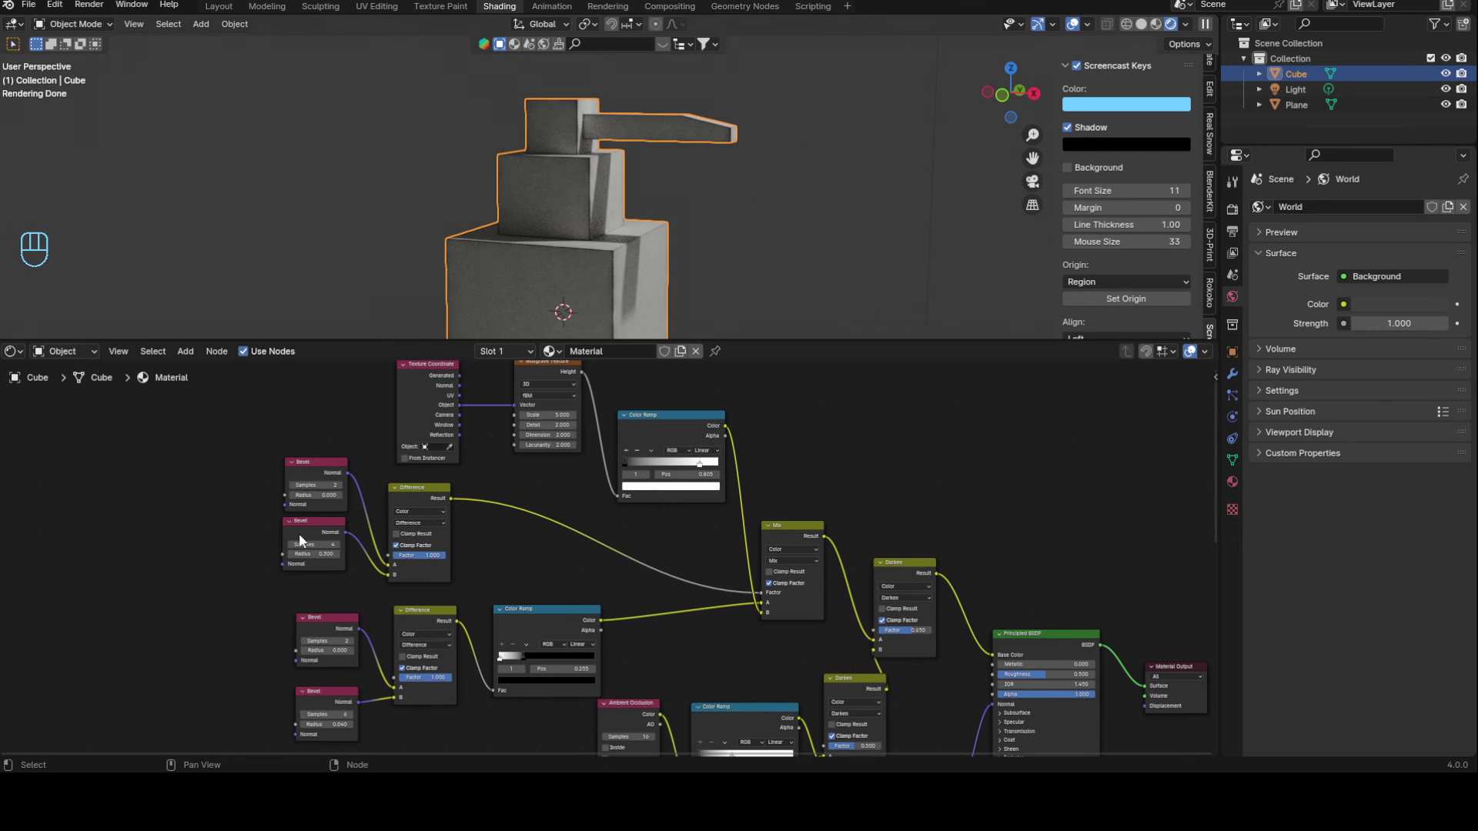
scroll(352, 522, "up", 3)
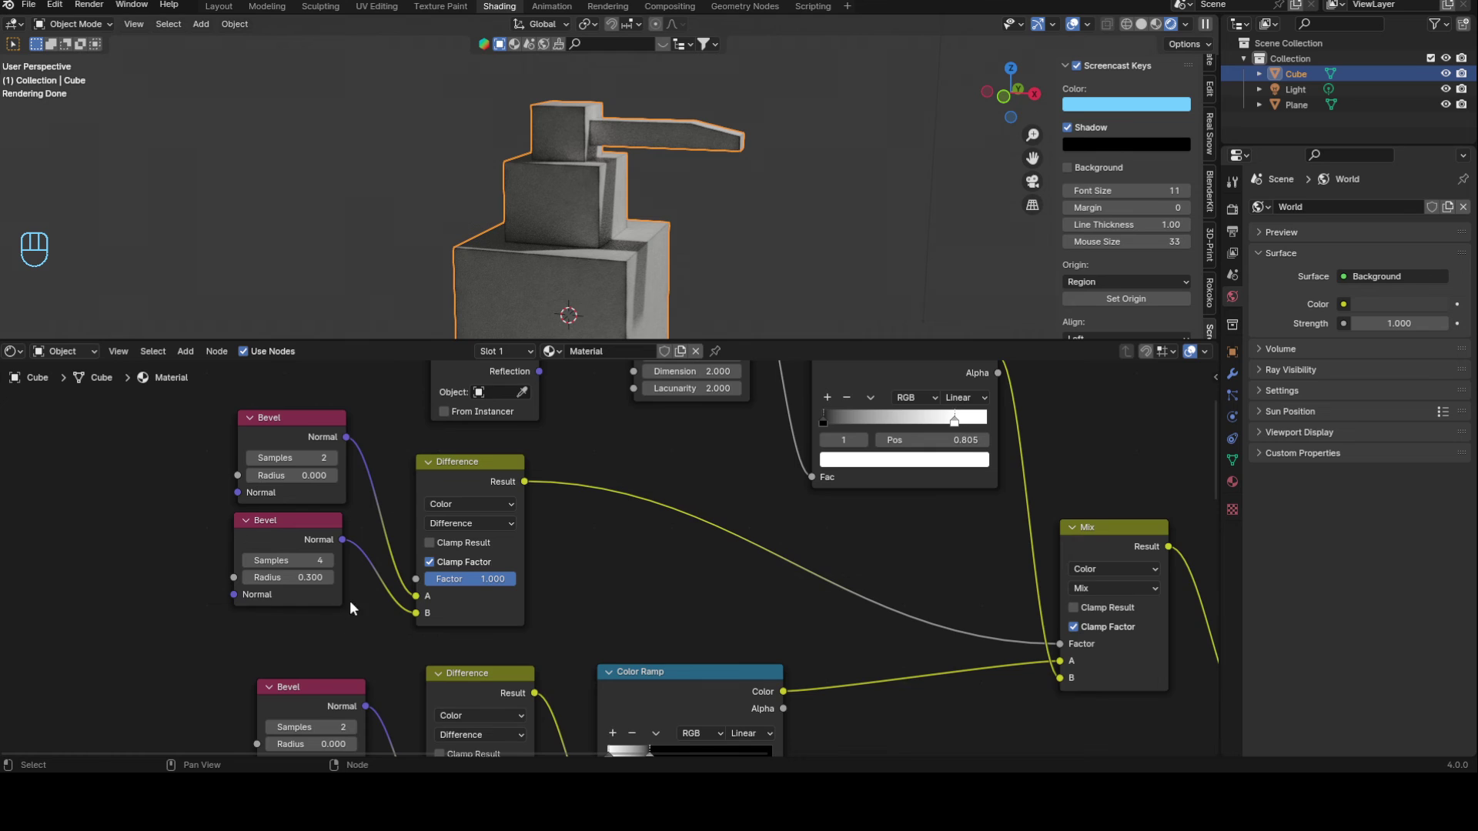
middle_click_drag(329, 669, 346, 451)
scroll(345, 567, "up", 5)
scroll(694, 195, "up", 6)
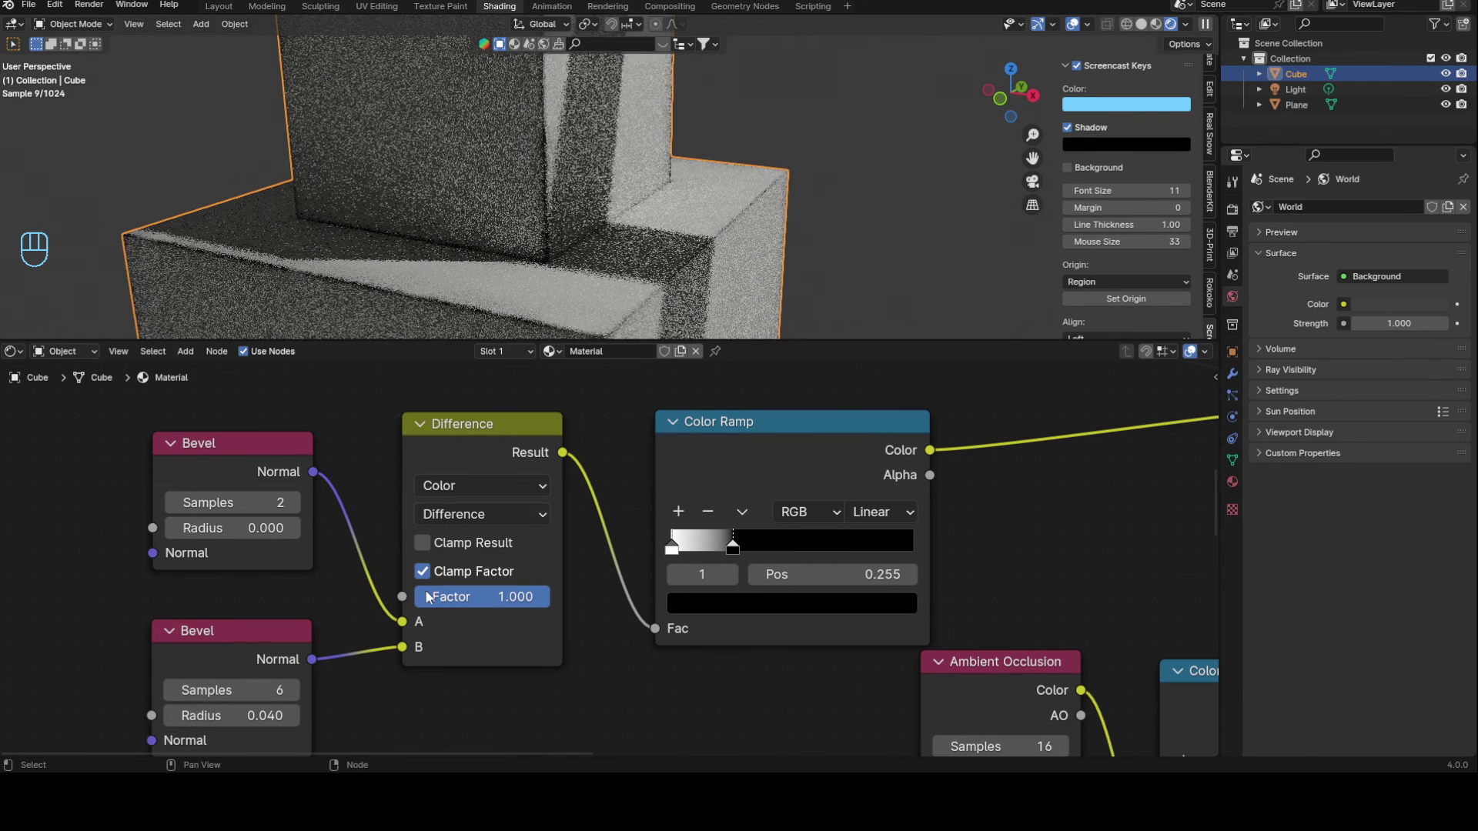
Step: Try radii of 0.08 and 0.1 on the 6-sample Bevel node feeding the color-ramped Difference, and undo both changes
middle_click_drag(427, 597, 457, 524)
left_click(293, 642)
type("0.0")
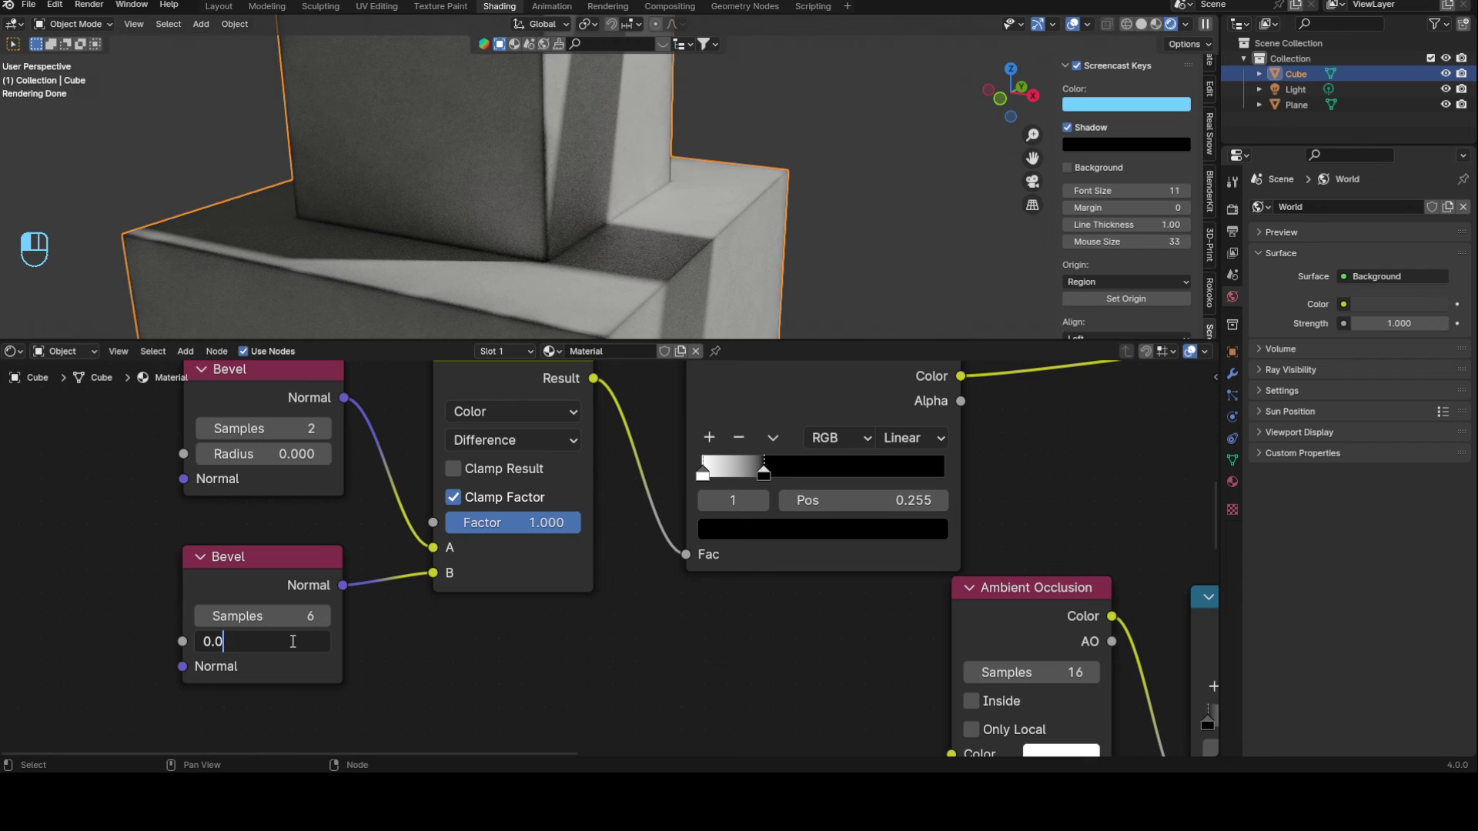
type("8")
key("Return")
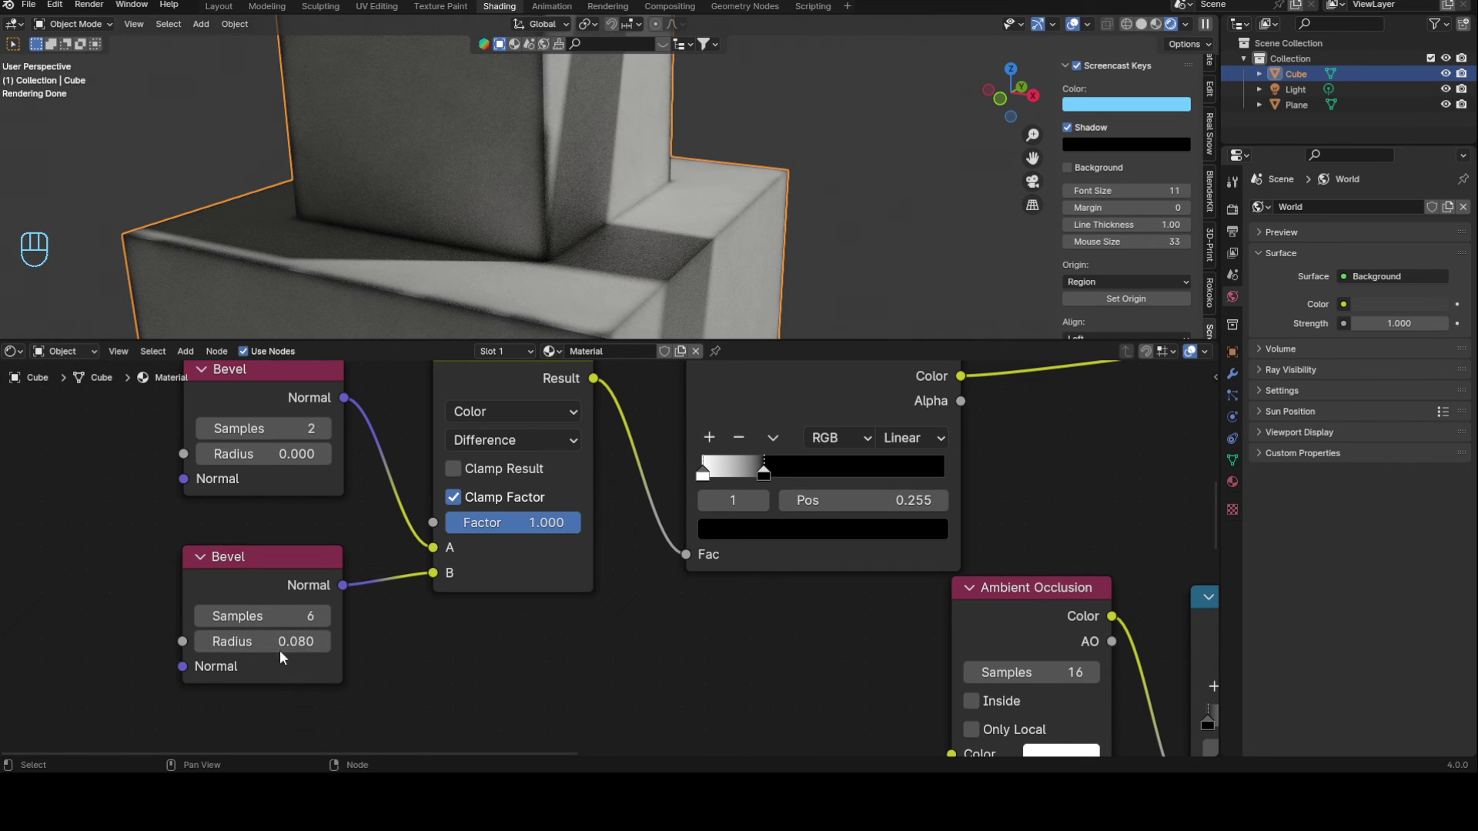
left_click(285, 649)
key("Return")
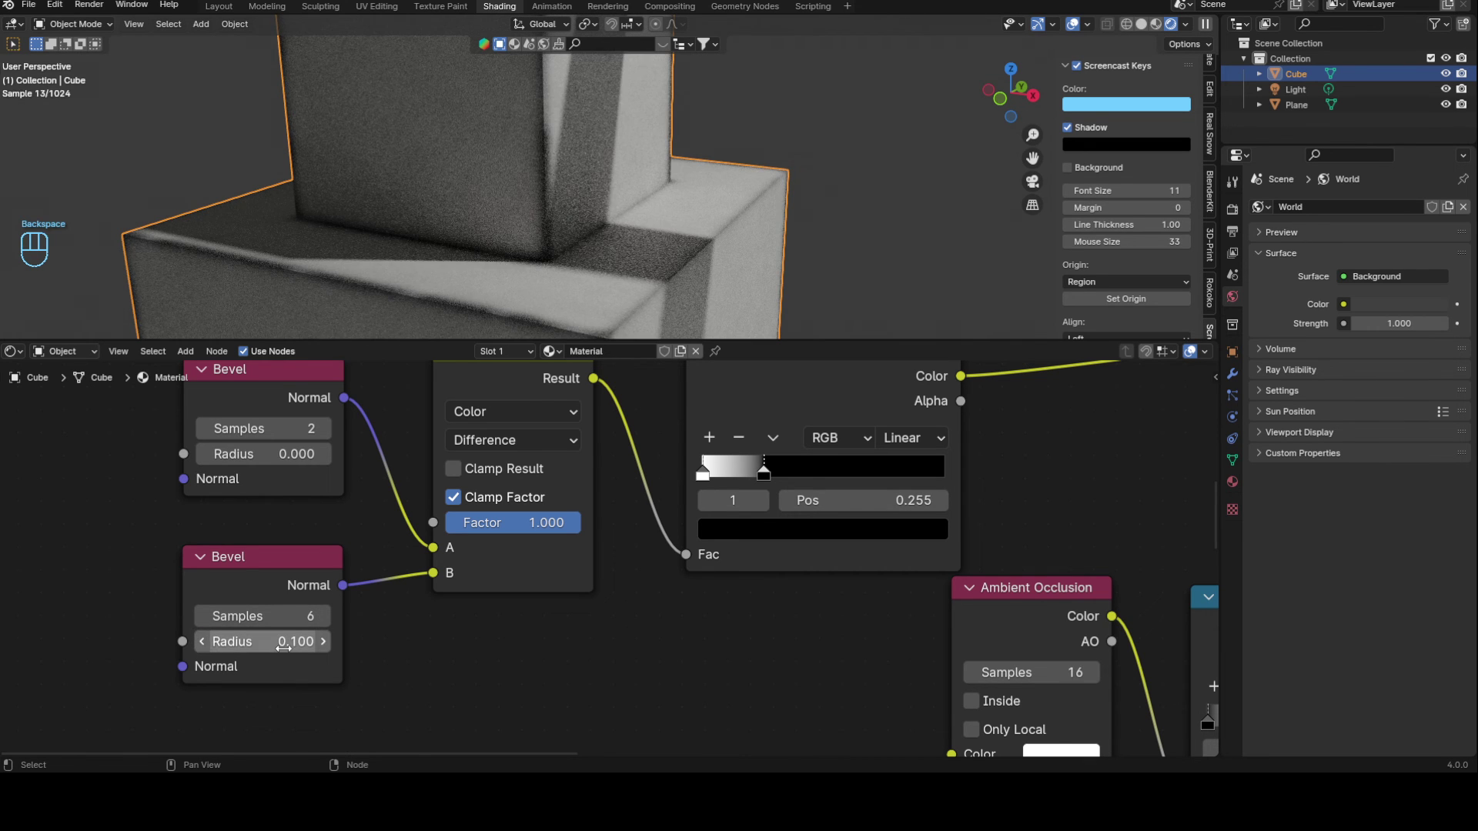
key("ctrl+z")
key("ctrl+z")
Step: Set the 4-sample Bevel node's Radius to 0.2 in the upper Difference pair and inspect the model's edges
middle_click_drag(707, 238, 729, 243, "ctrl")
middle_click_drag(352, 393, 410, 753)
left_click(313, 585)
type("2")
key("Return")
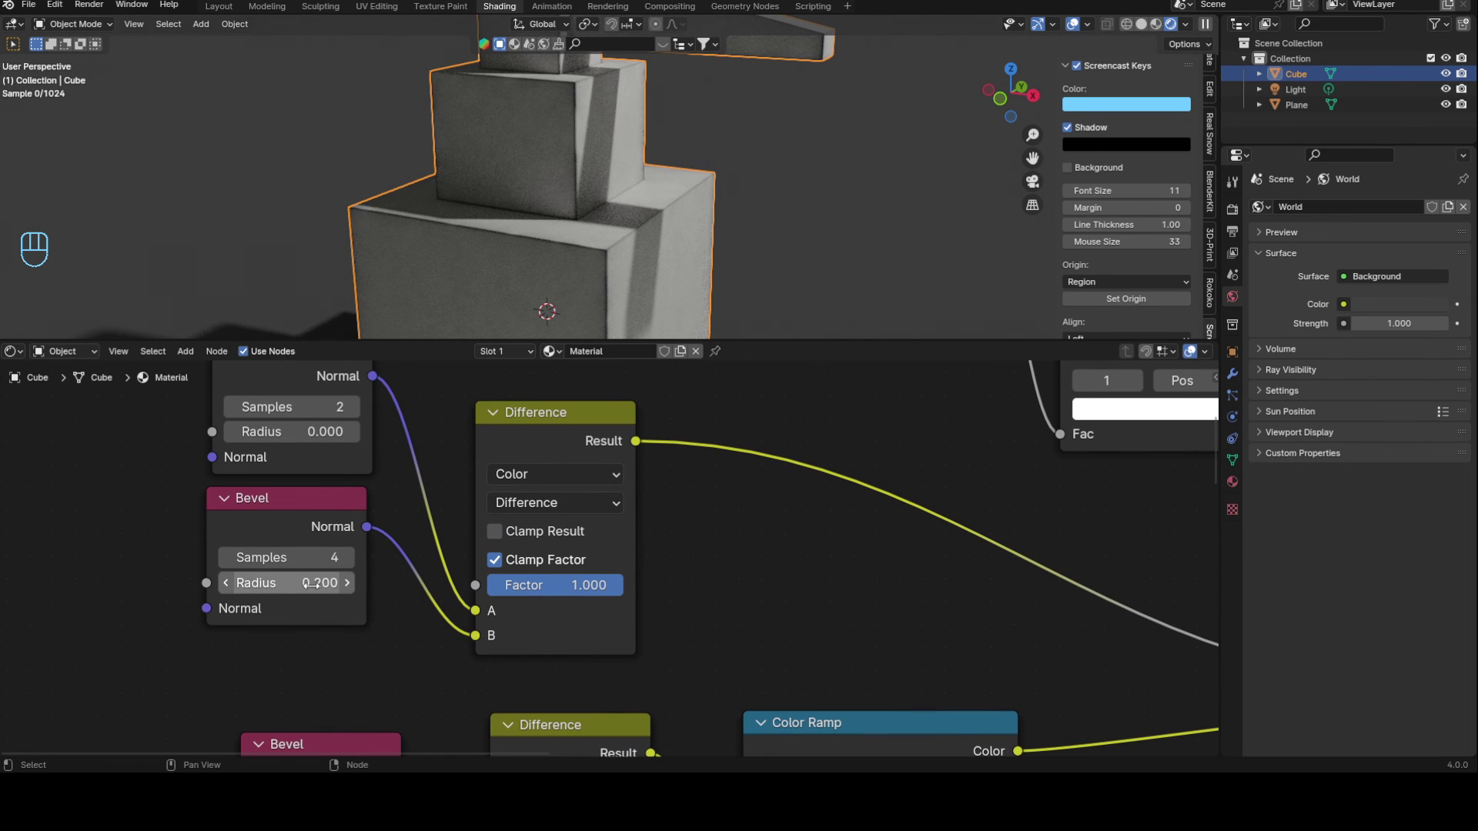
middle_click_drag(635, 193, 670, 231)
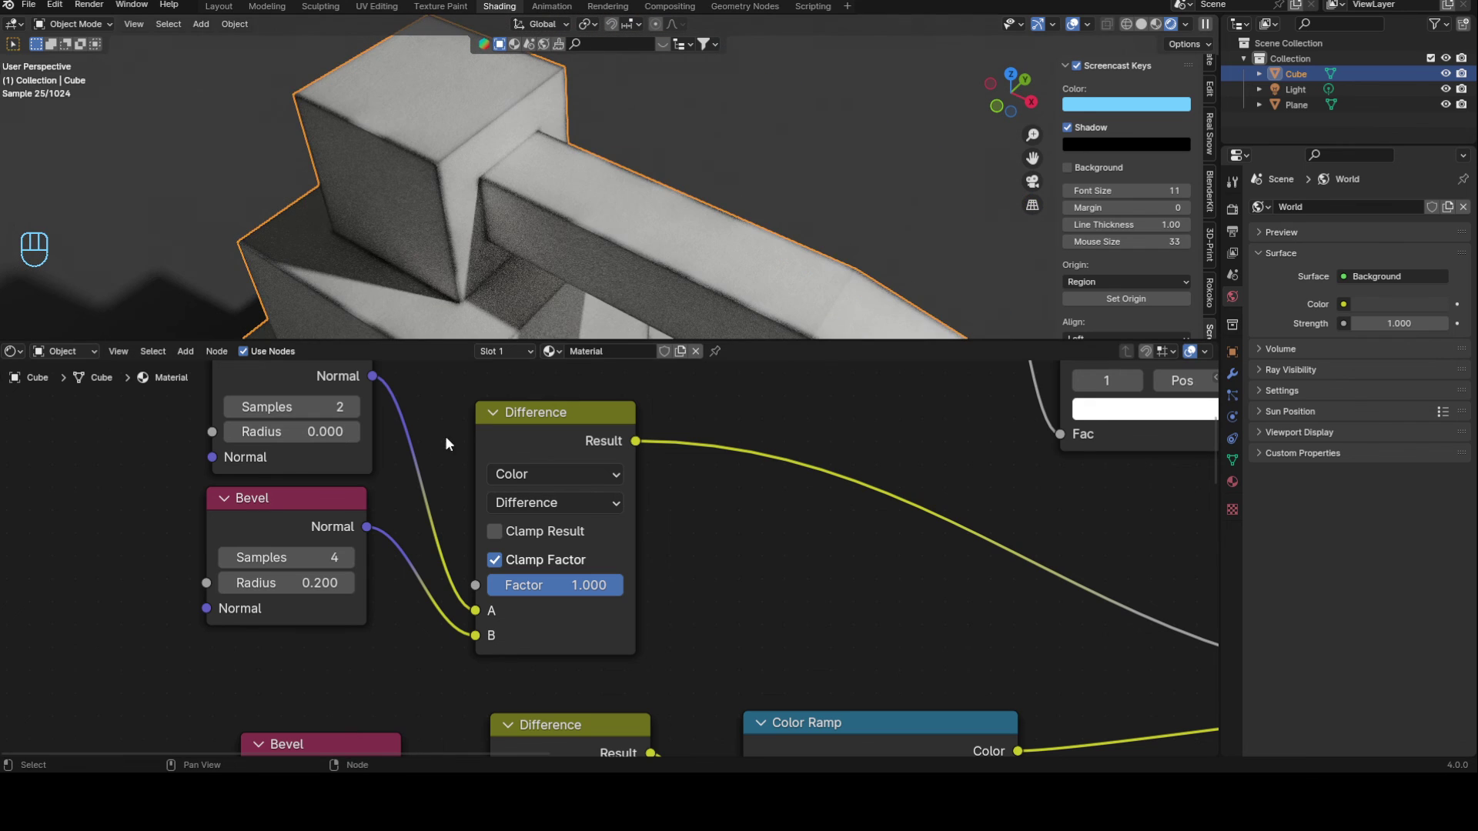
Step: Set the 4-sample Bevel node's Radius to 0.1 and inspect the edges around the stacked blocks
left_click(319, 582)
type("0.1")
key("Return")
middle_click_drag(367, 228, 484, 192)
middle_click_drag(715, 200, 746, 154)
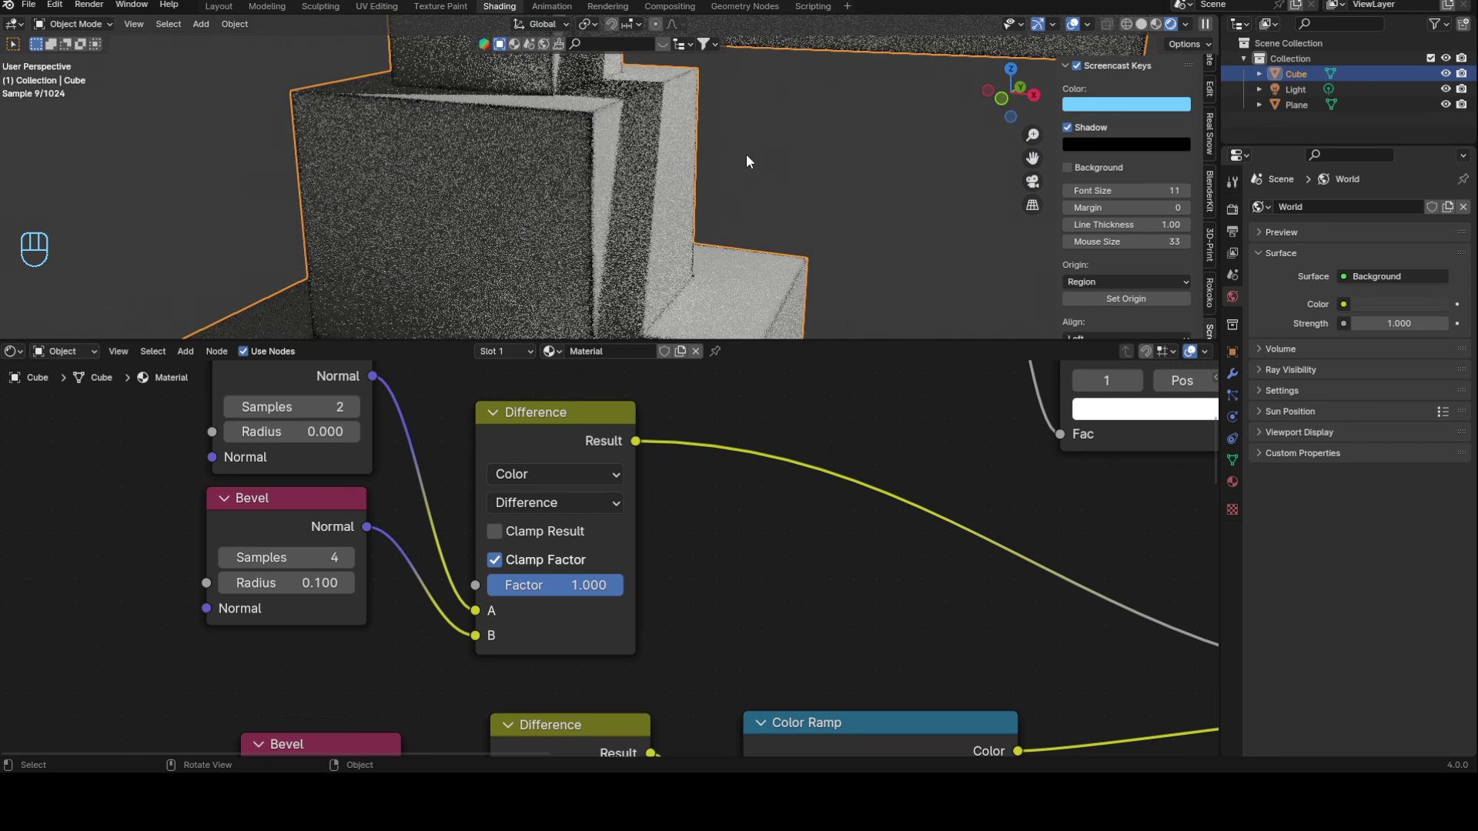
Step: Set the 4-sample Bevel node's Radius to 0.05 and check the model from the opposite side
double_click(331, 587)
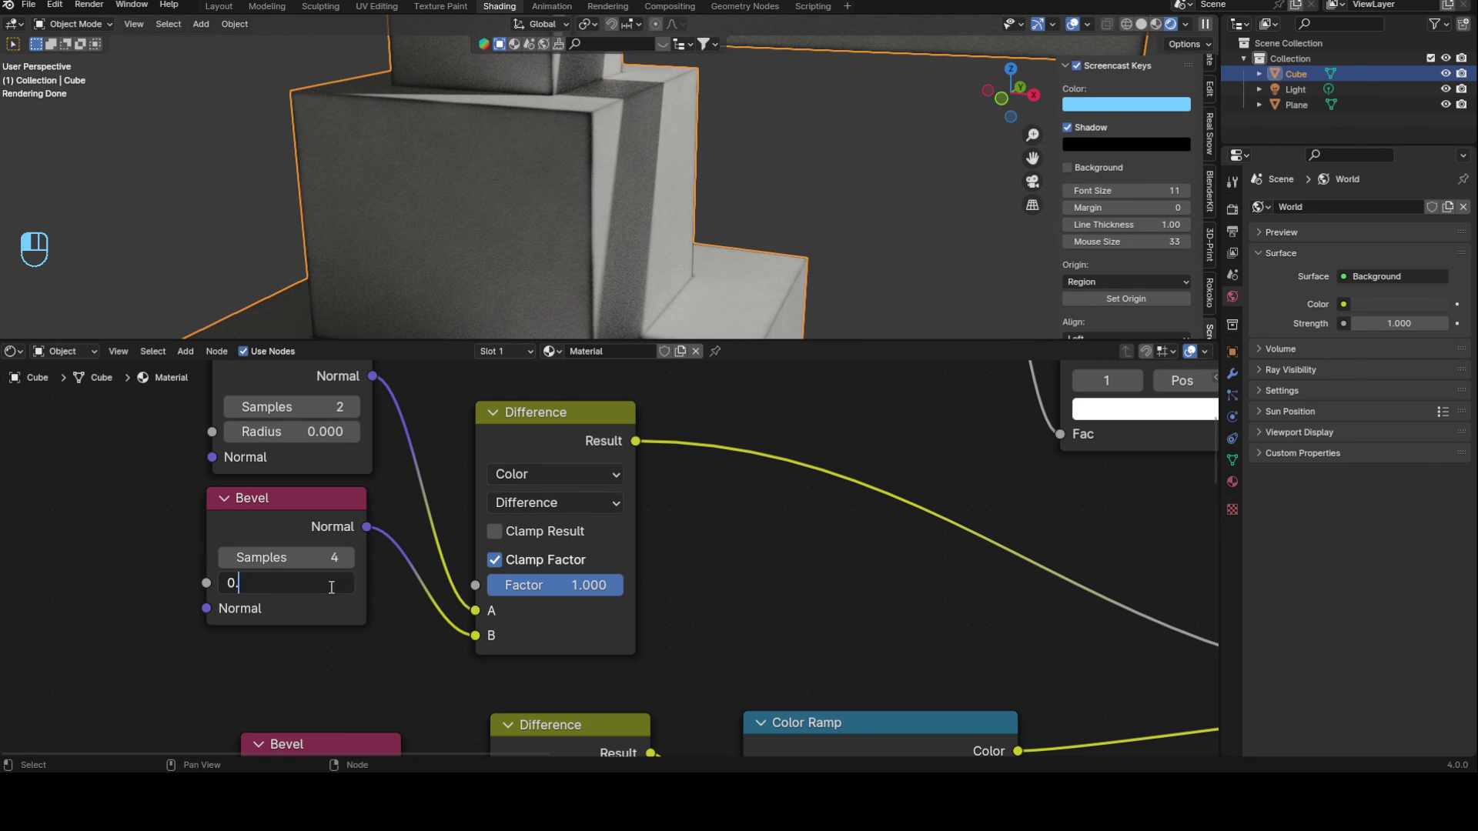
type("0.05")
key("Return")
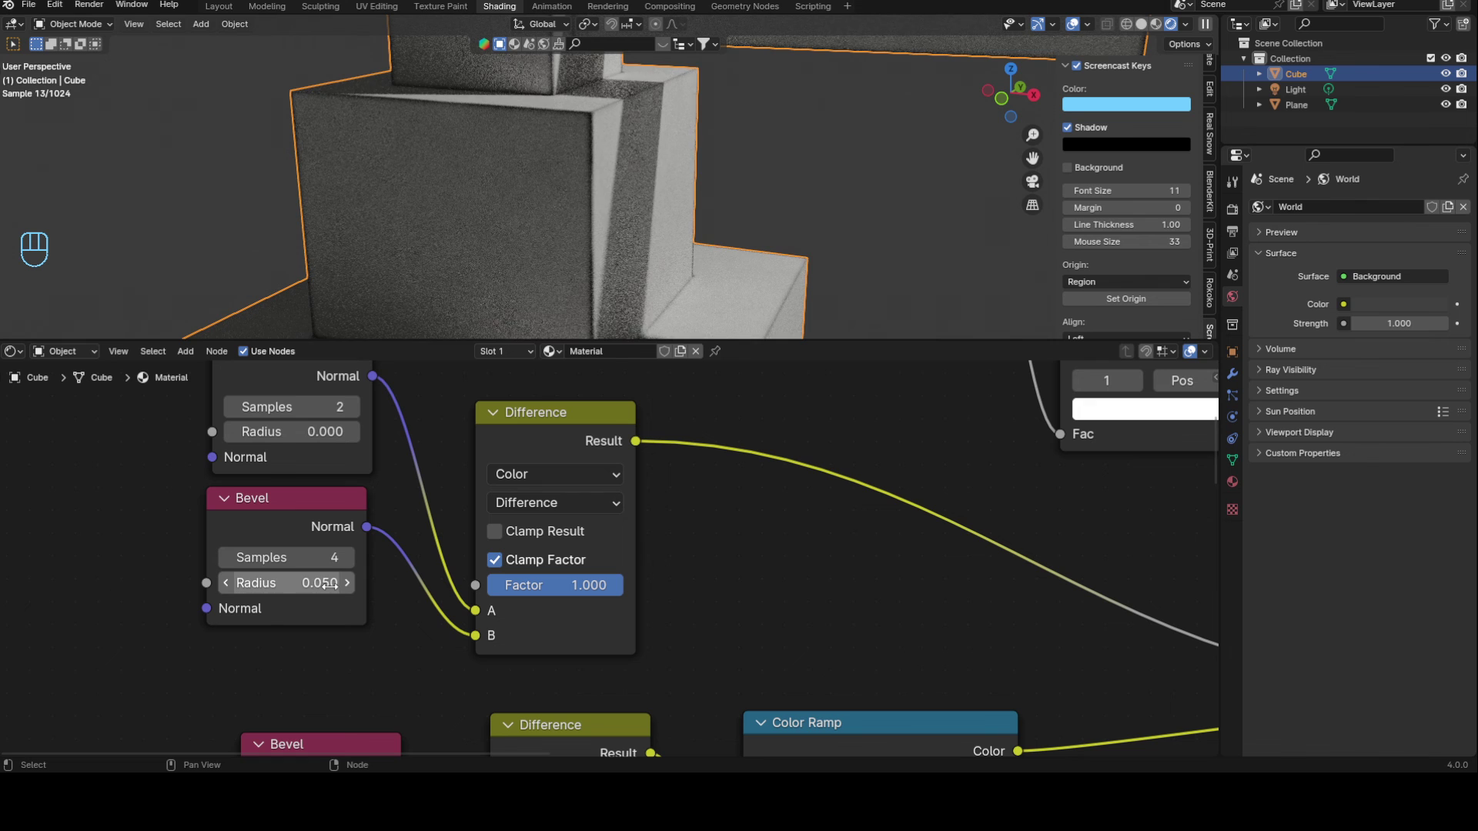
mouse_move(617, 243)
middle_mouse_down()
mouse_move(770, 212)
mouse_move(908, 99)
mouse_move(605, 228)
middle_mouse_up()
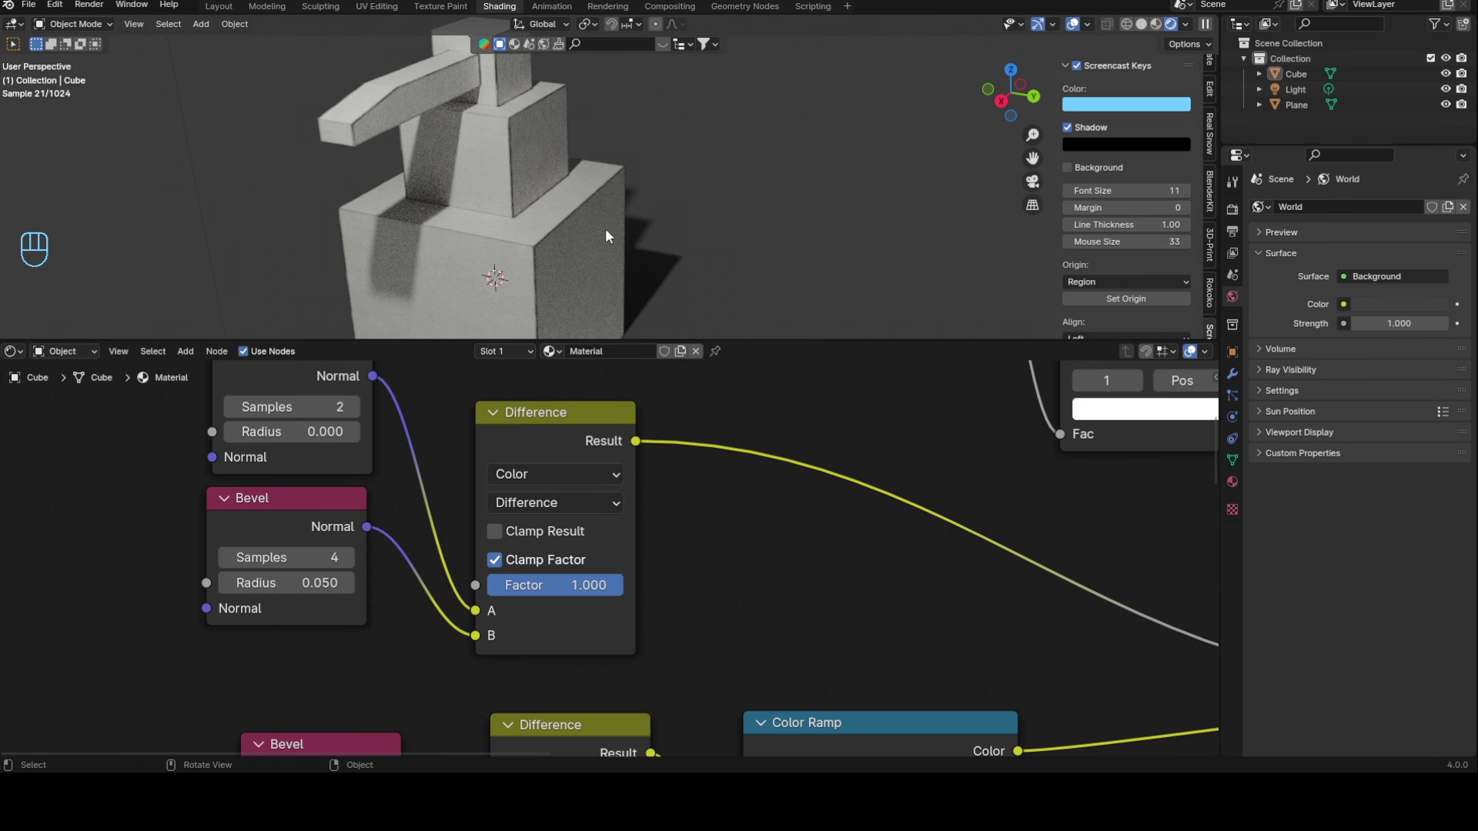
Step: Set the 4-sample Bevel node's Radius to 0.5 and inspect the block edges up close
left_click(328, 583)
type("0.5")
key("Return")
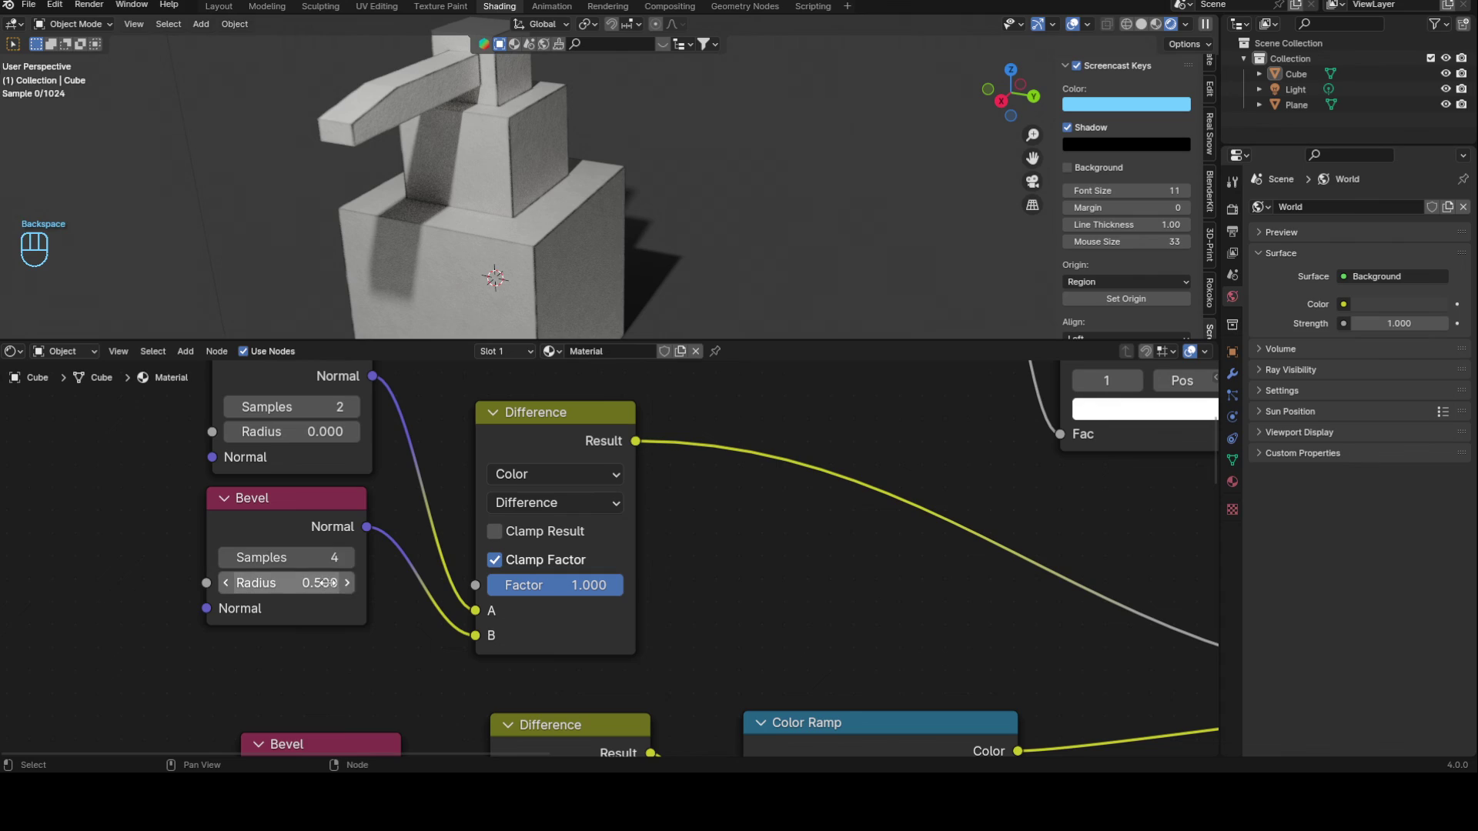
middle_click_drag(401, 151, 402, 165)
middle_click_drag(402, 165, 449, 198, "shift")
scroll(472, 155, "up", 6)
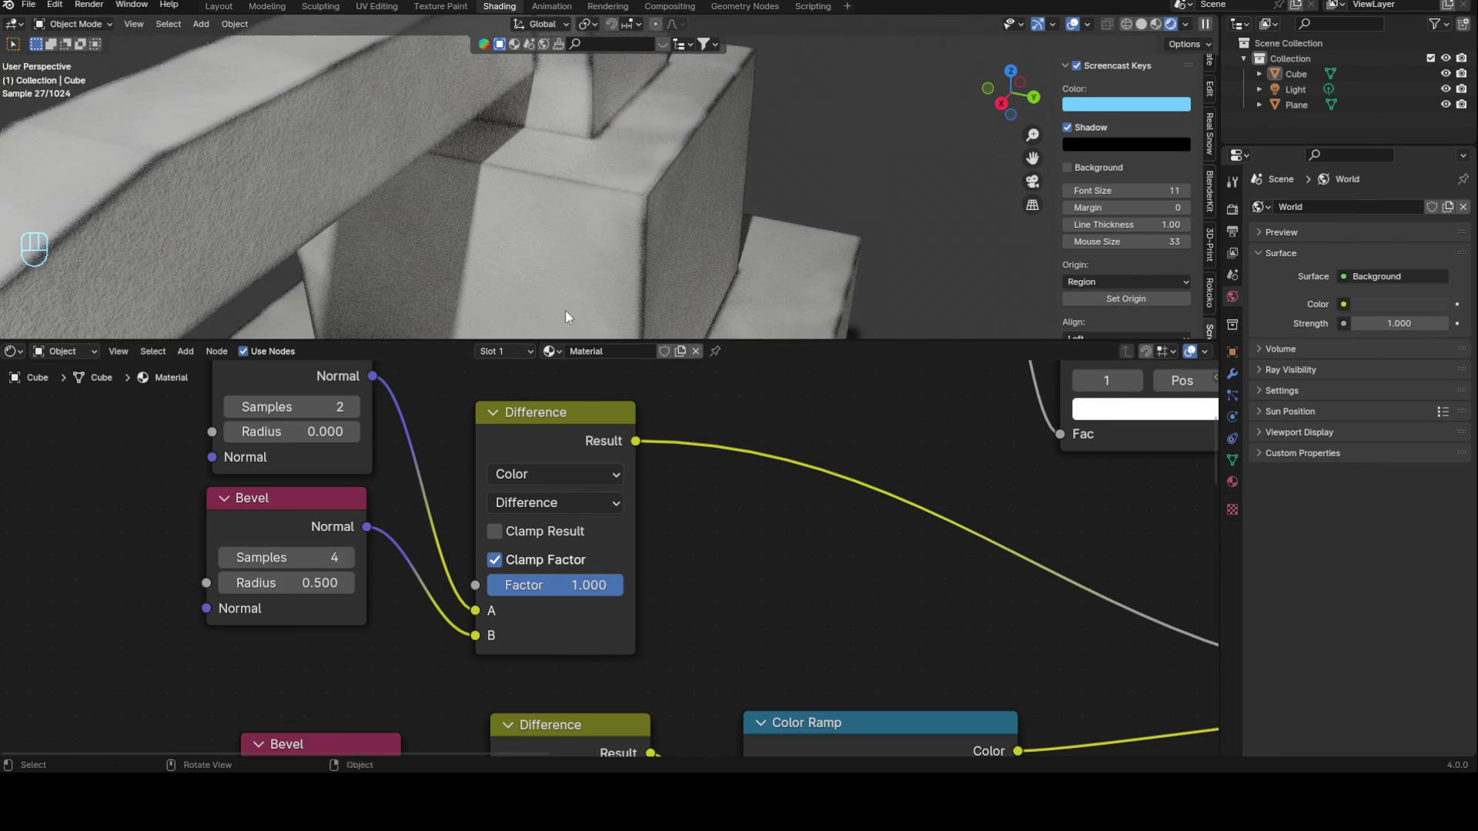
Step: Set the 4-sample Bevel node's Radius to 0.3
left_click(311, 583)
key("BackSpace")
type("3")
key("Return")
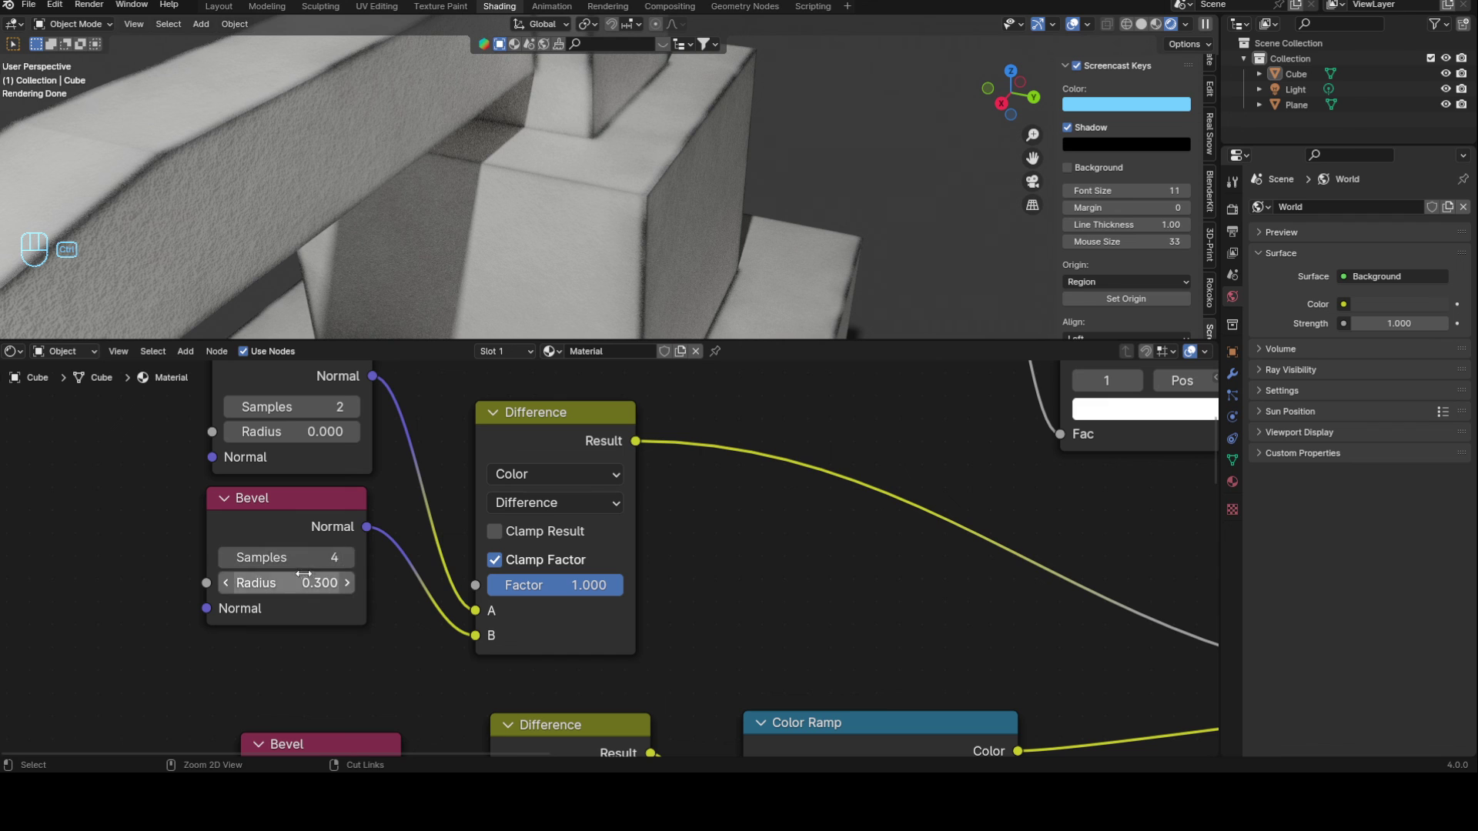
Step: Review the lower Bevel pair with its Color Ramp, and examine the stepped model's edge wear from several angles
scroll(372, 625, "down", 8)
middle_click_drag(454, 645, 432, 424)
scroll(450, 582, "up", 2)
scroll(433, 581, "up", 1)
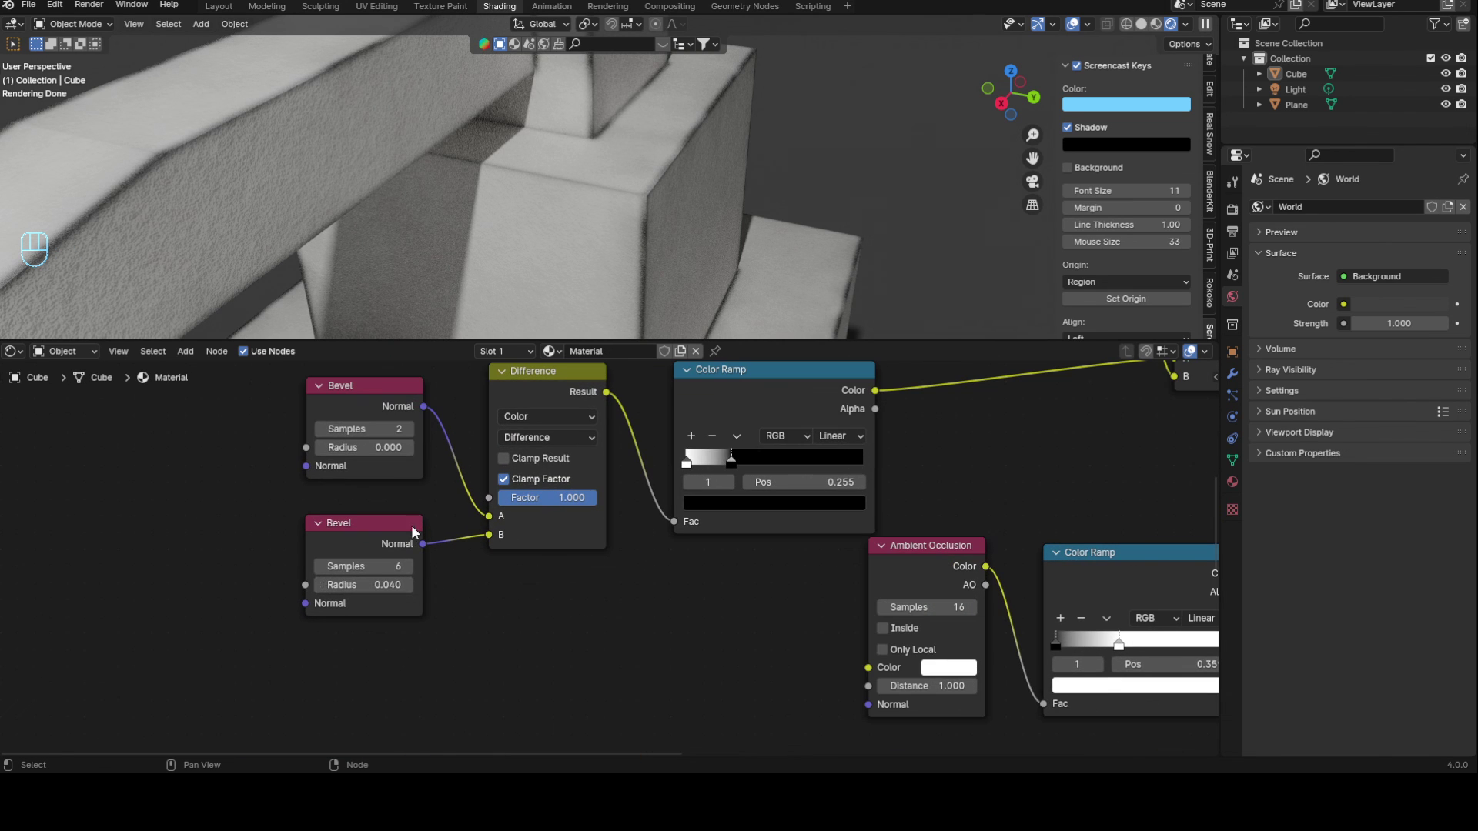
scroll(313, 123, "down", 4)
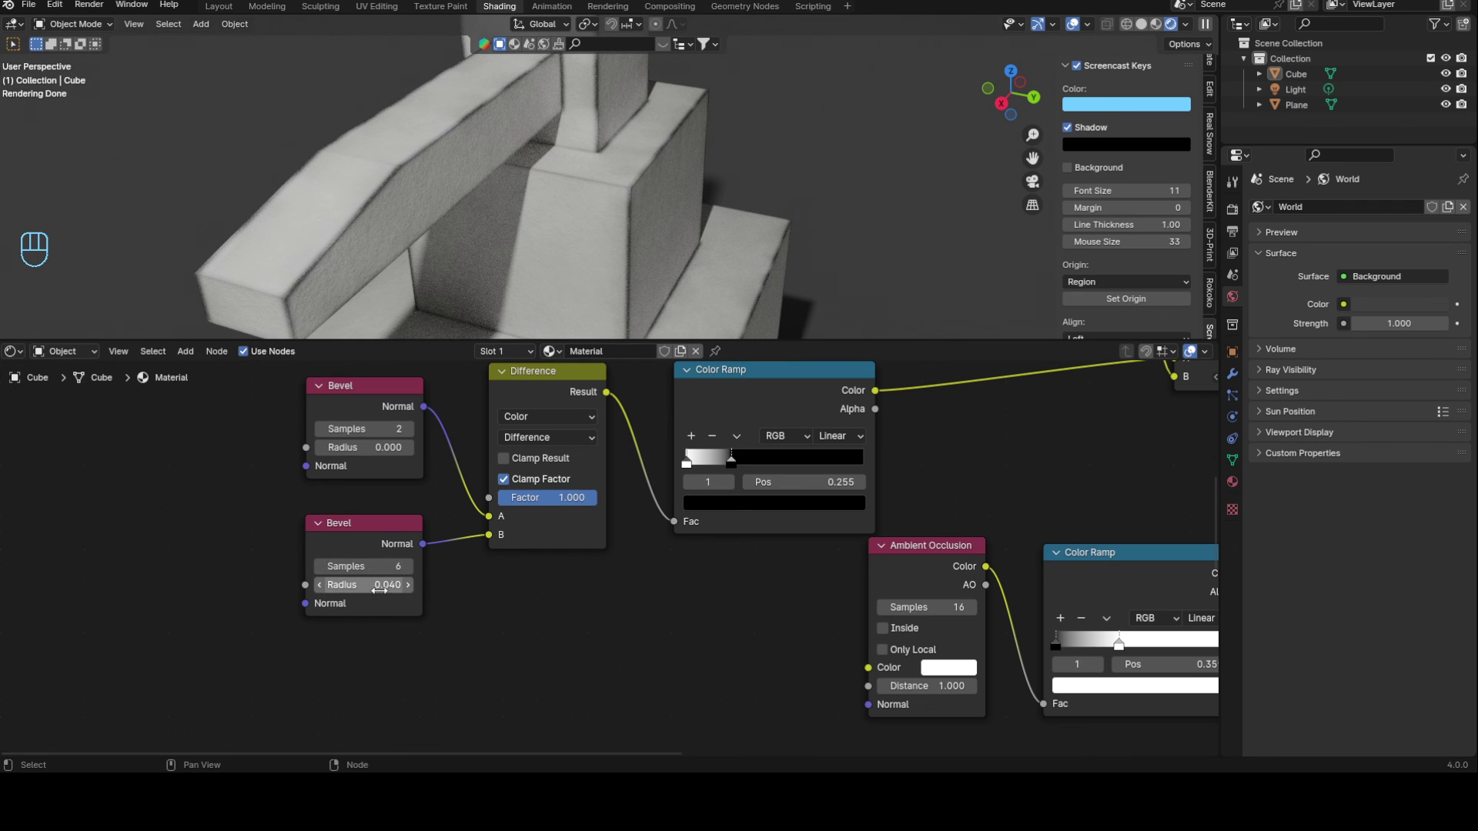
middle_click_drag(377, 585, 347, 598)
middle_click_drag(603, 103, 802, 210)
left_click(639, 209)
scroll(708, 180, "up", 2)
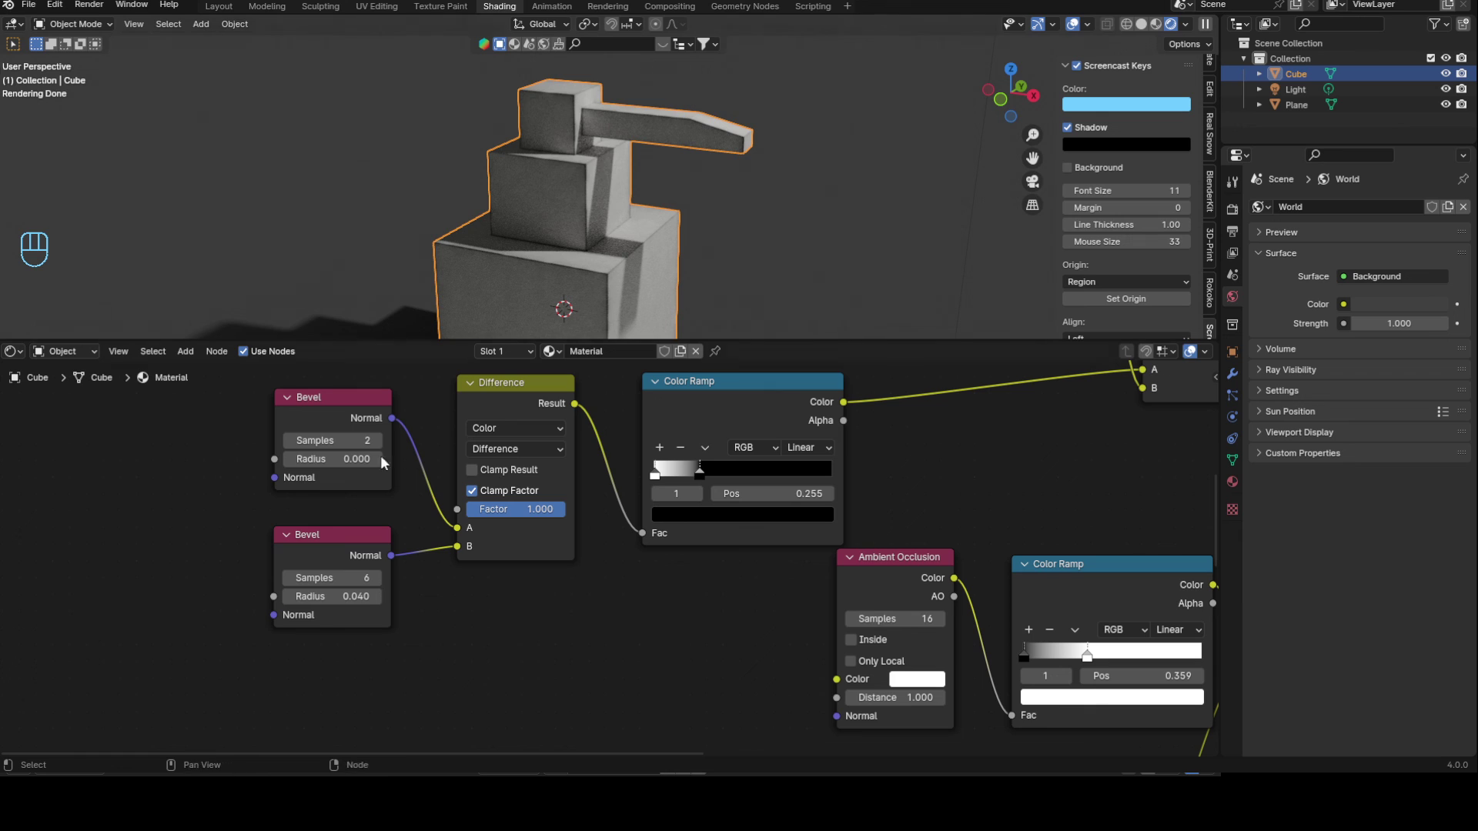